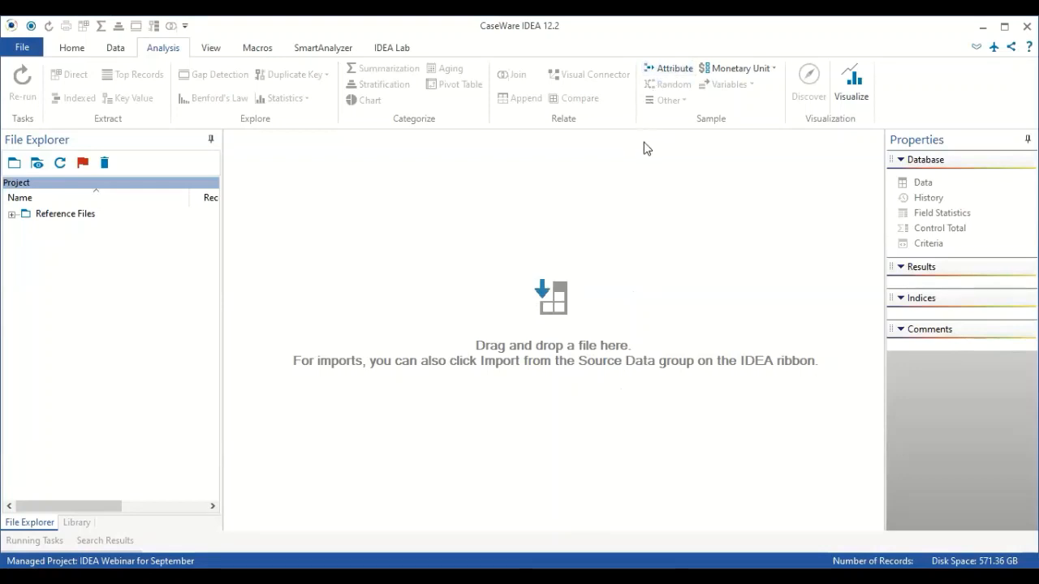
Show the project library's Source Files PDFs and view Contract.pdf.
click(77, 522)
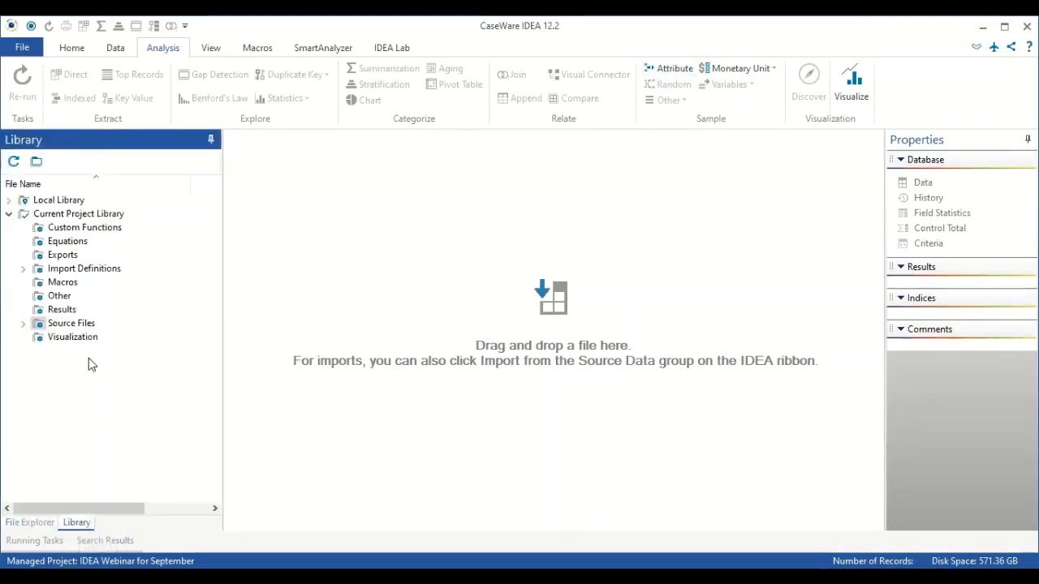
click(23, 325)
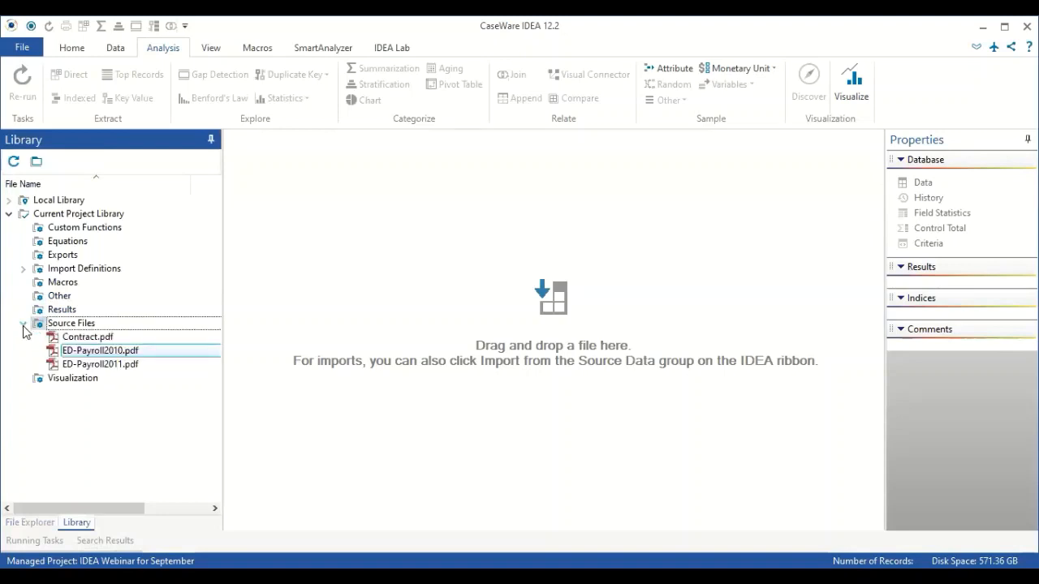
right_click(104, 341)
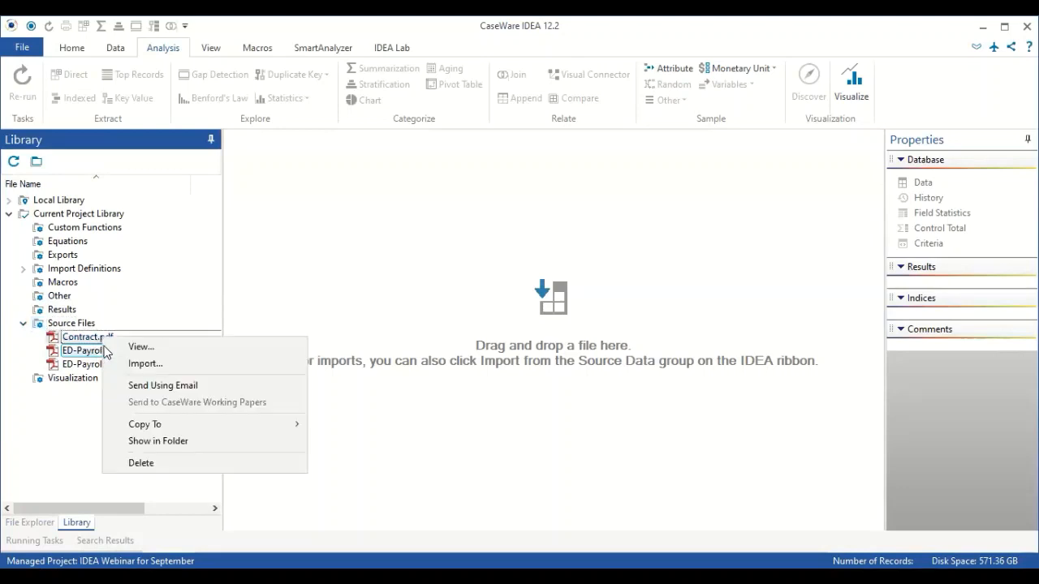
click(122, 347)
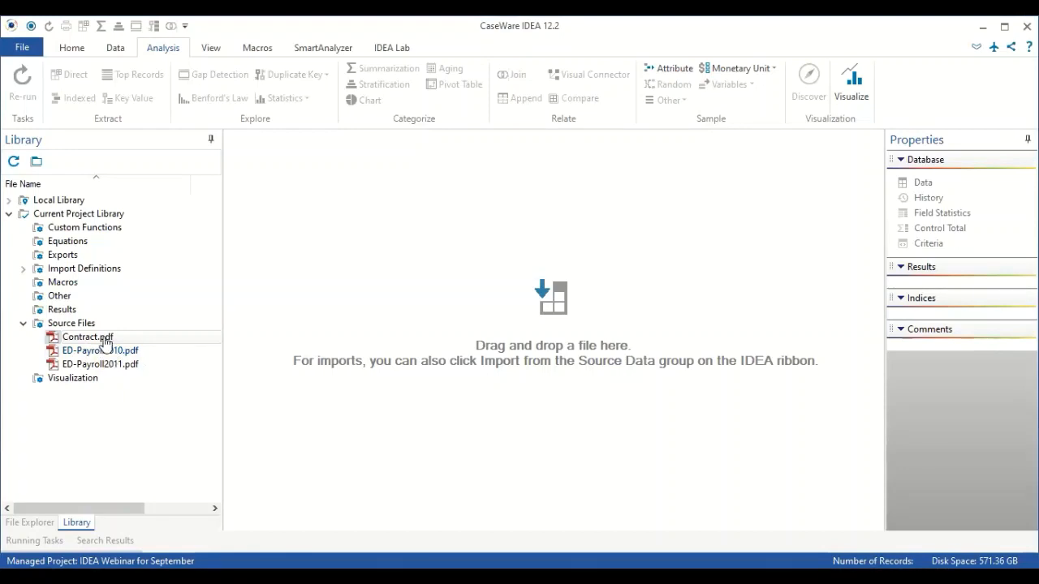
Import Contract.pdf as an Adobe PDF print report after checking the source file path.
right_click(105, 341)
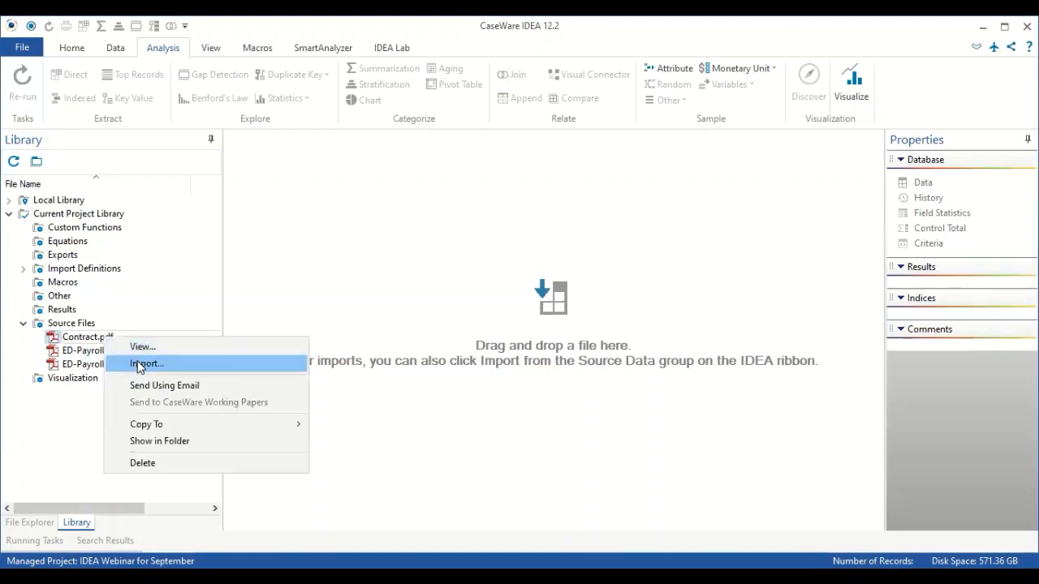
click(138, 365)
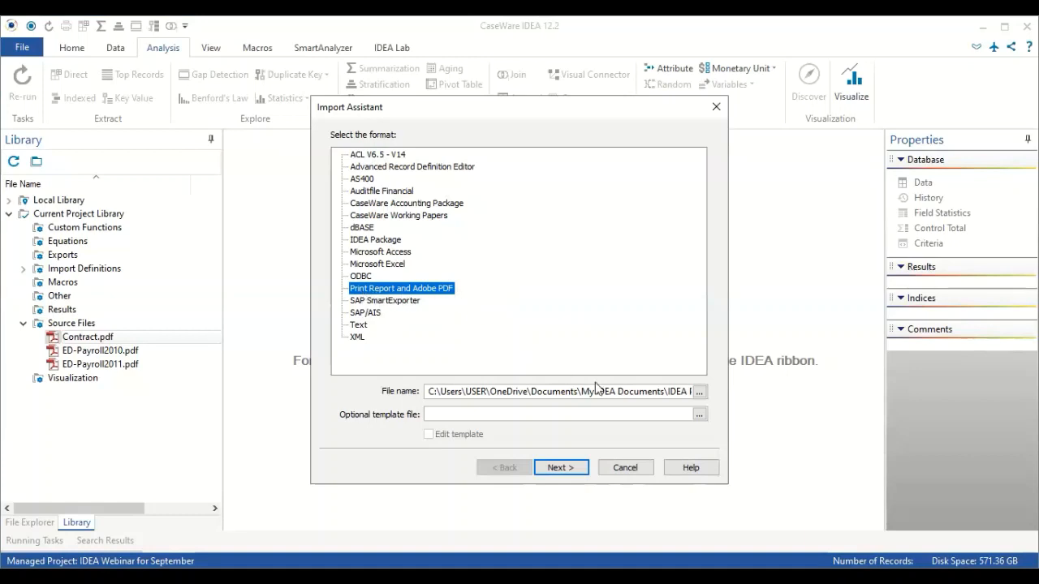
click(662, 395)
key(End)
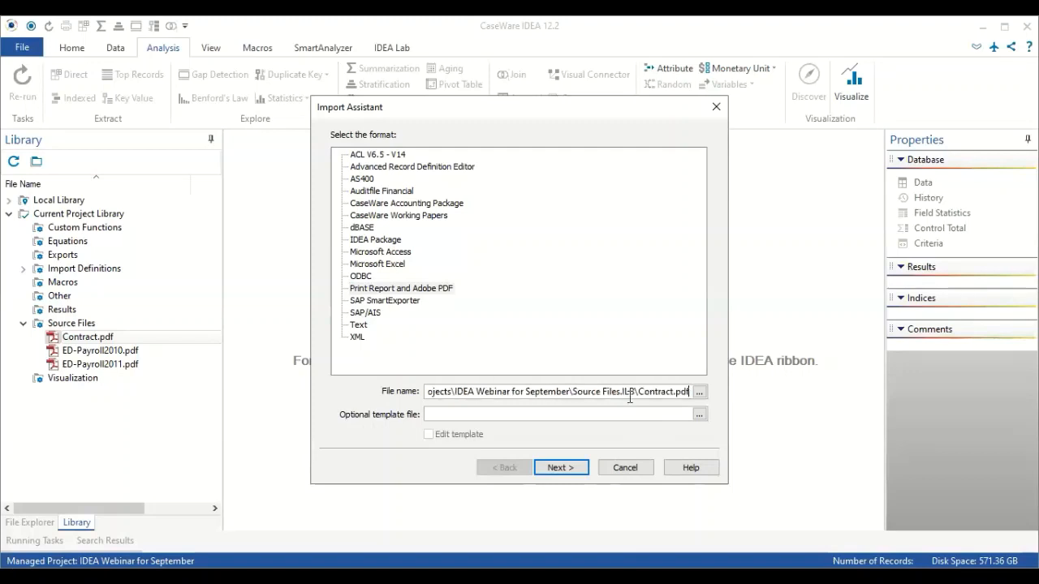
click(558, 465)
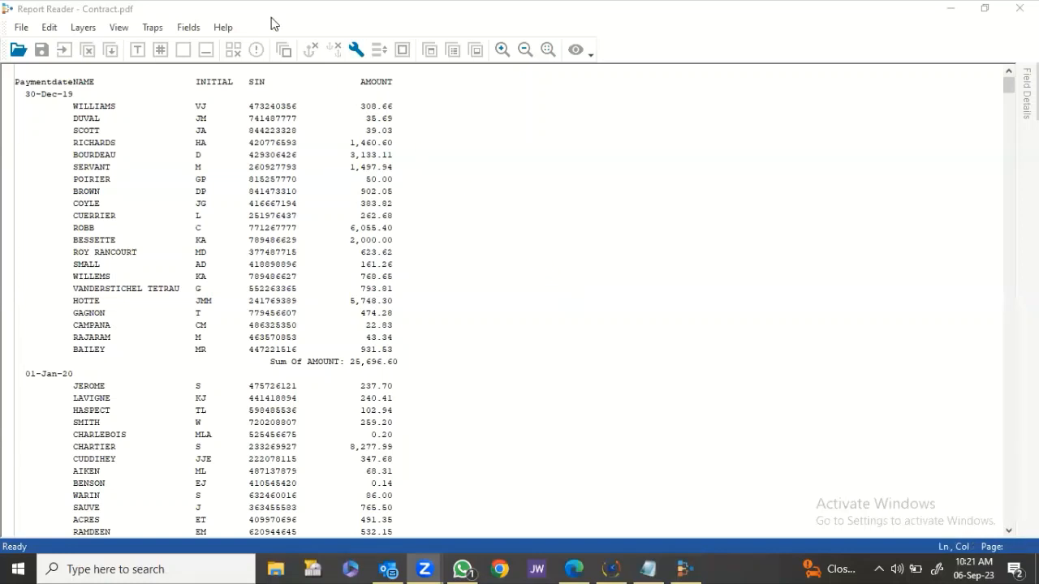
click(445, 296)
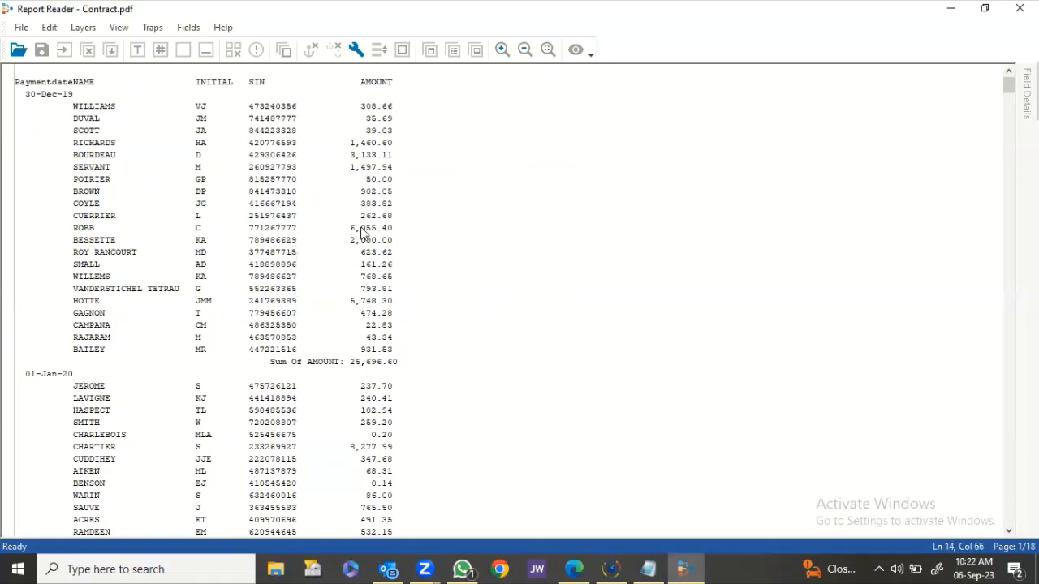
drag(105, 107, 74, 112)
Select the WILLIAMS row as the sample line and create a standard layer from it.
click(110, 110)
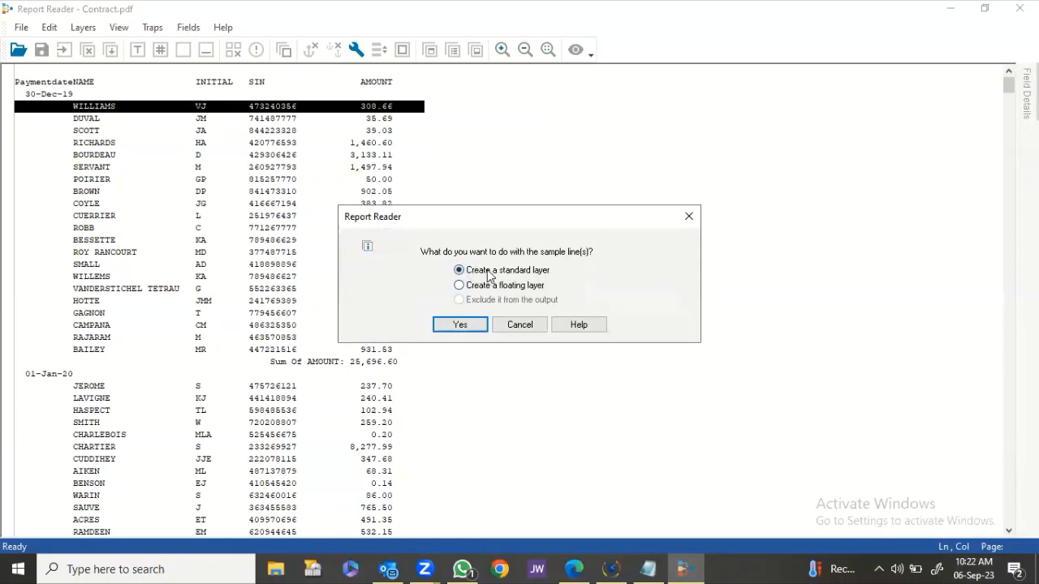
mouse_move(534, 278)
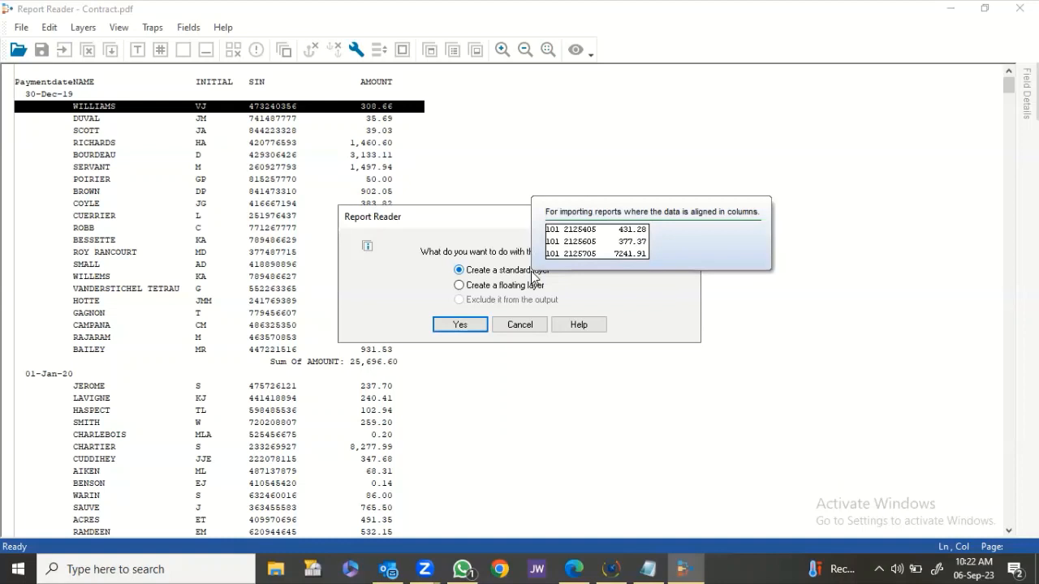
mouse_move(512, 294)
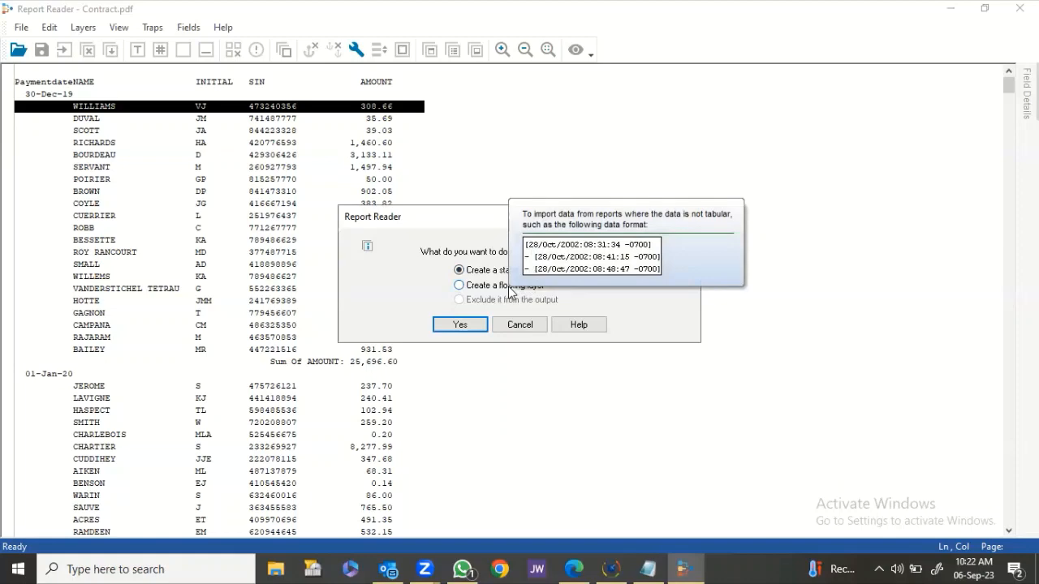
click(459, 325)
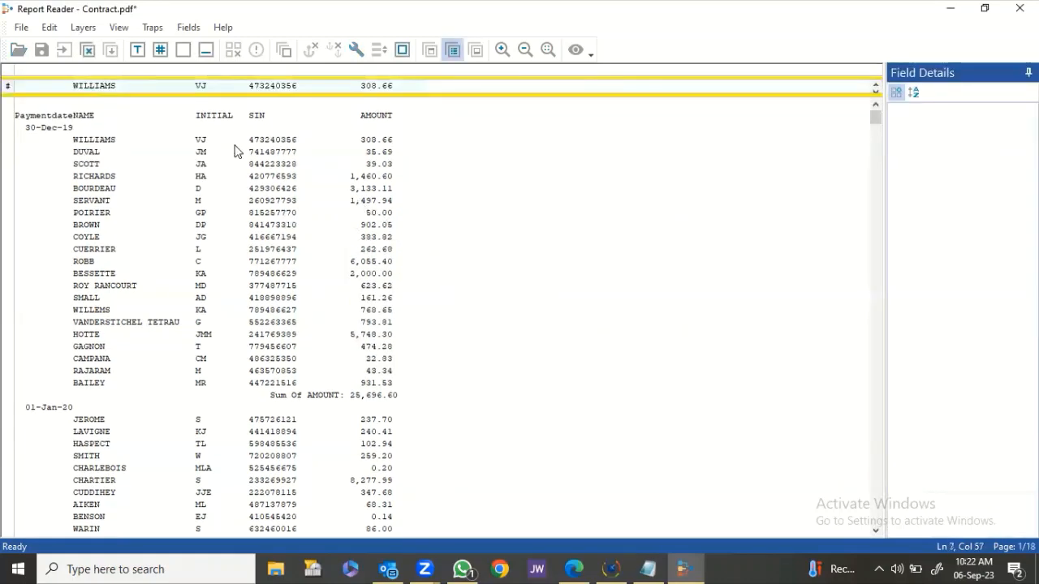
Add space traps and an alphabetic trap where the names start on the sample line.
click(60, 77)
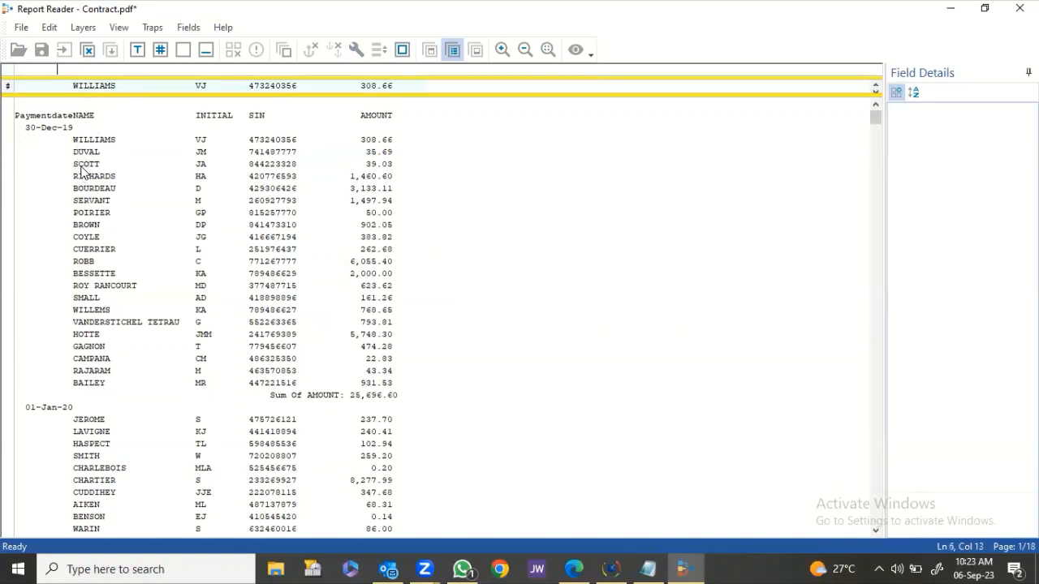
click(185, 50)
text(sss)
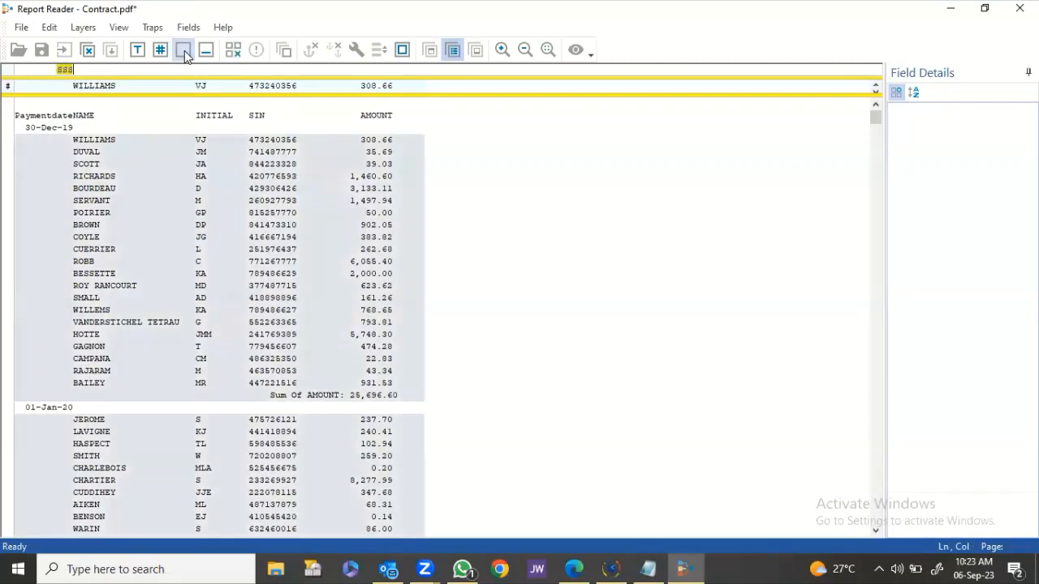
click(138, 50)
click(138, 50)
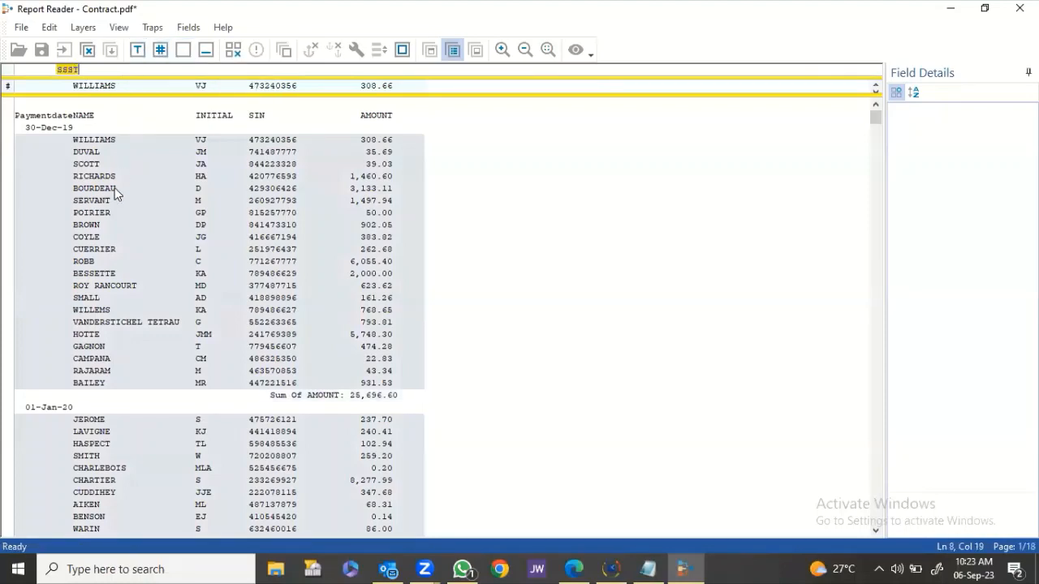
Verify the trapped rows and define a field over the name WILLIAMS.
scroll(115, 187, down, 7)
click(124, 212)
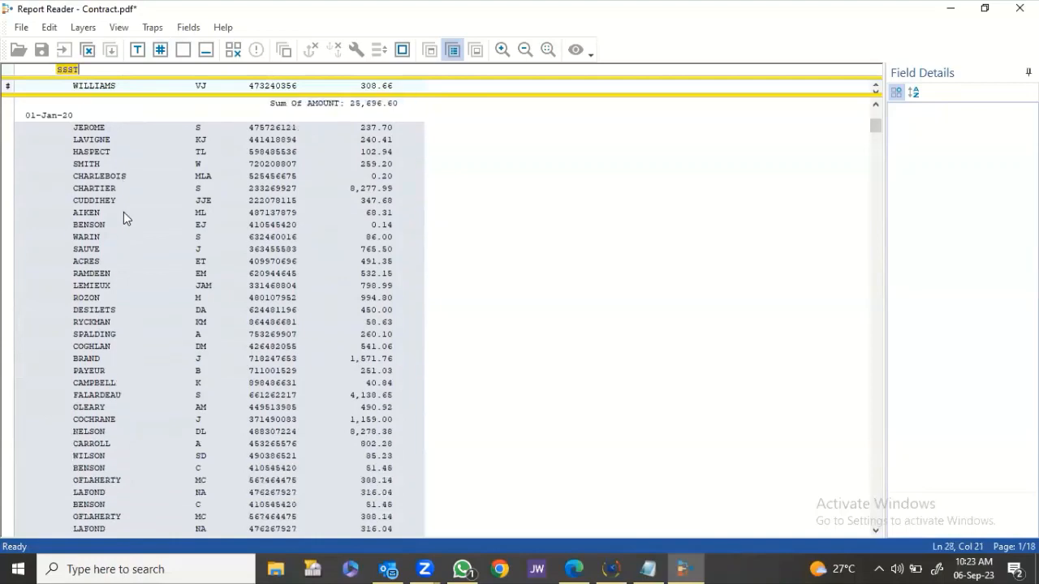
scroll(123, 212, down, 6)
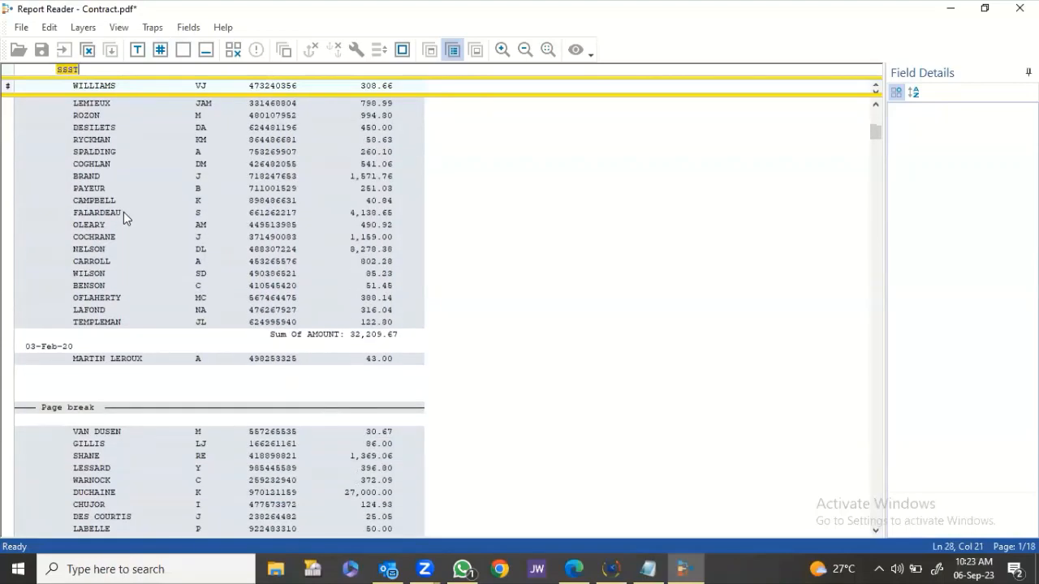
scroll(124, 212, down, 8)
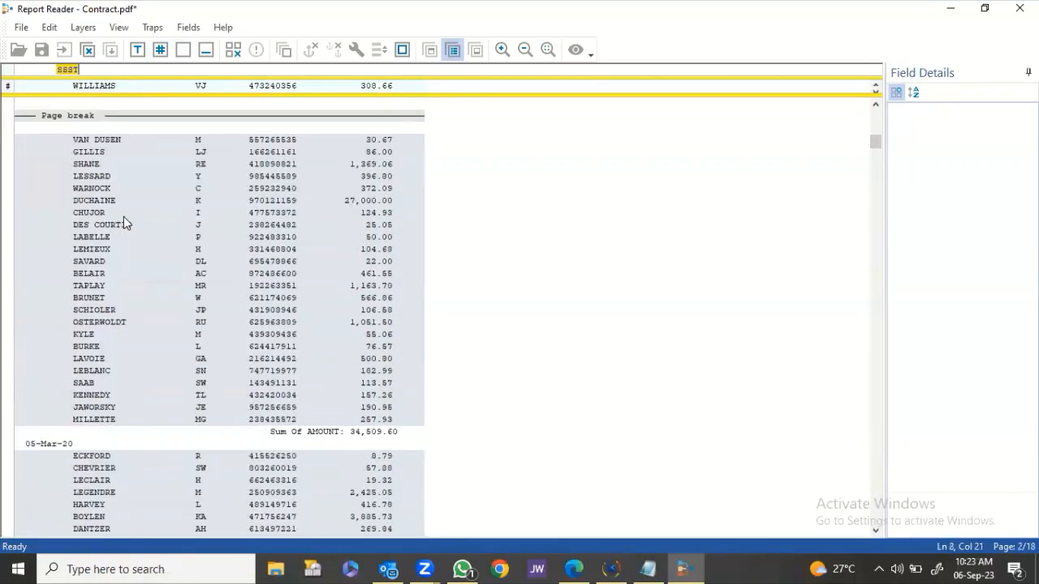
scroll(124, 216, down, 2)
scroll(123, 216, up, 16)
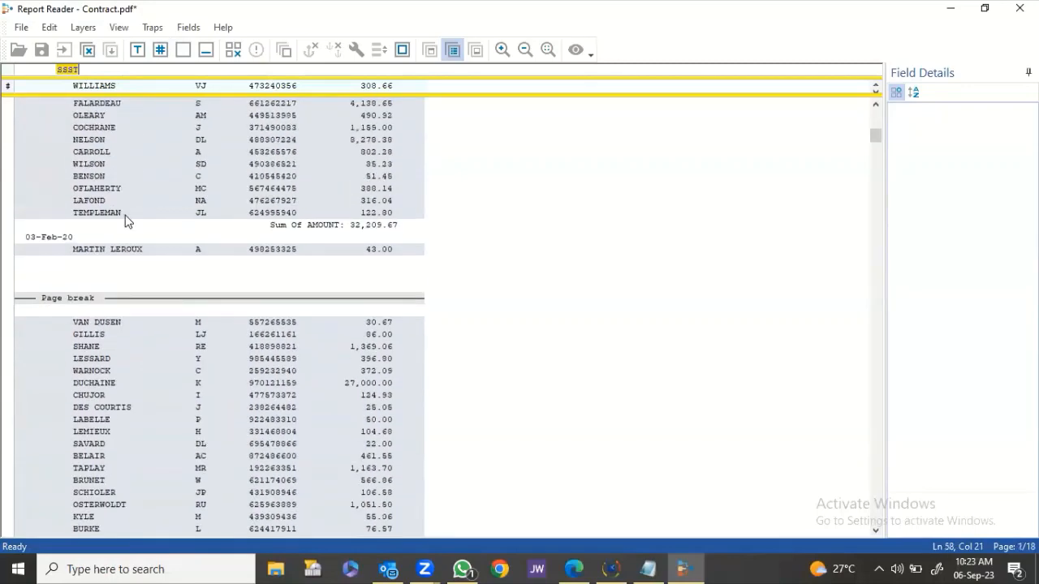
scroll(122, 200, up, 8)
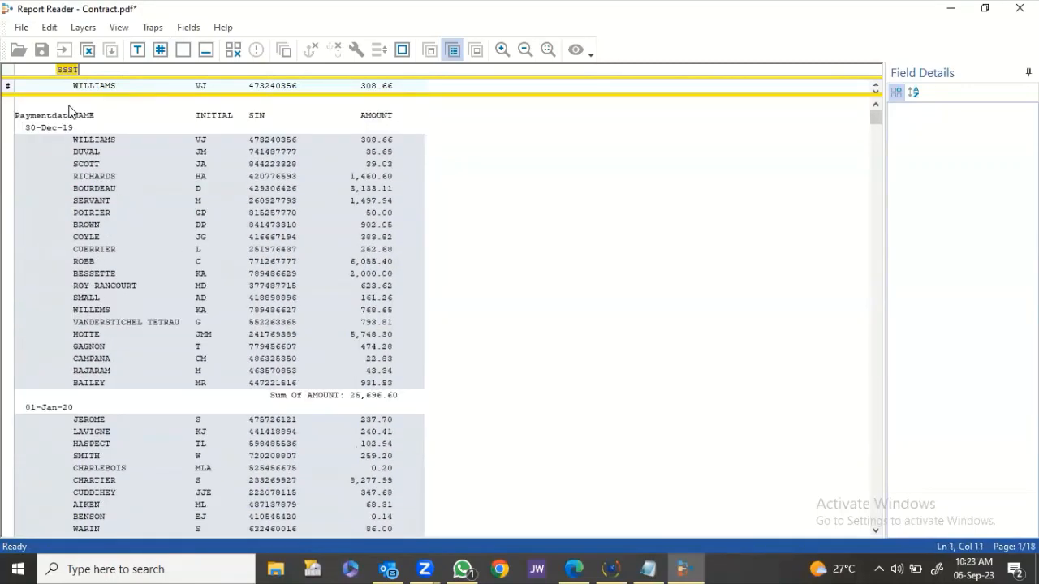
drag(73, 95, 178, 106)
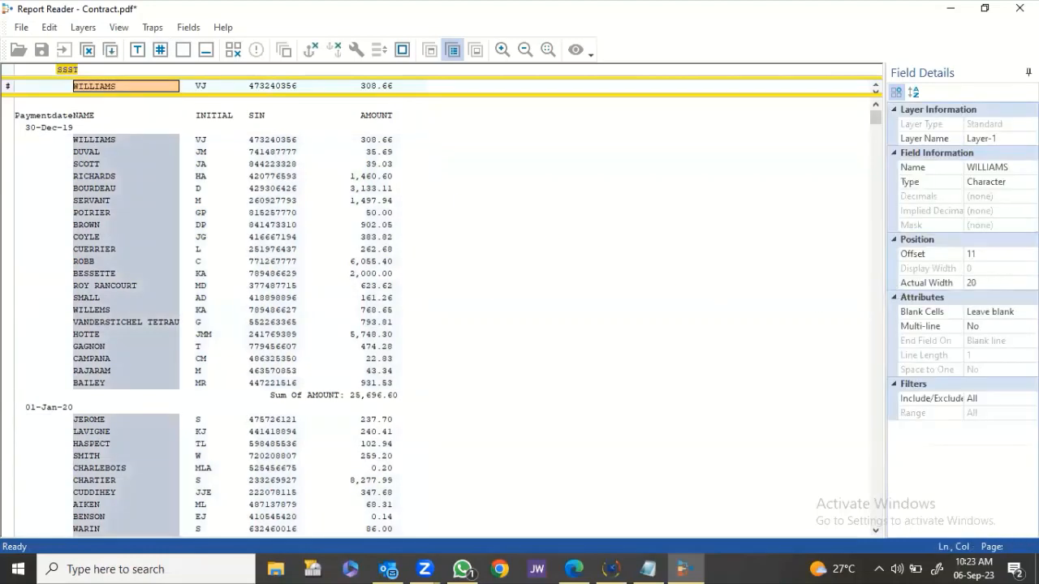
Name the name field NAME and define the initials VJ as a field named INITIAL.
click(1000, 166)
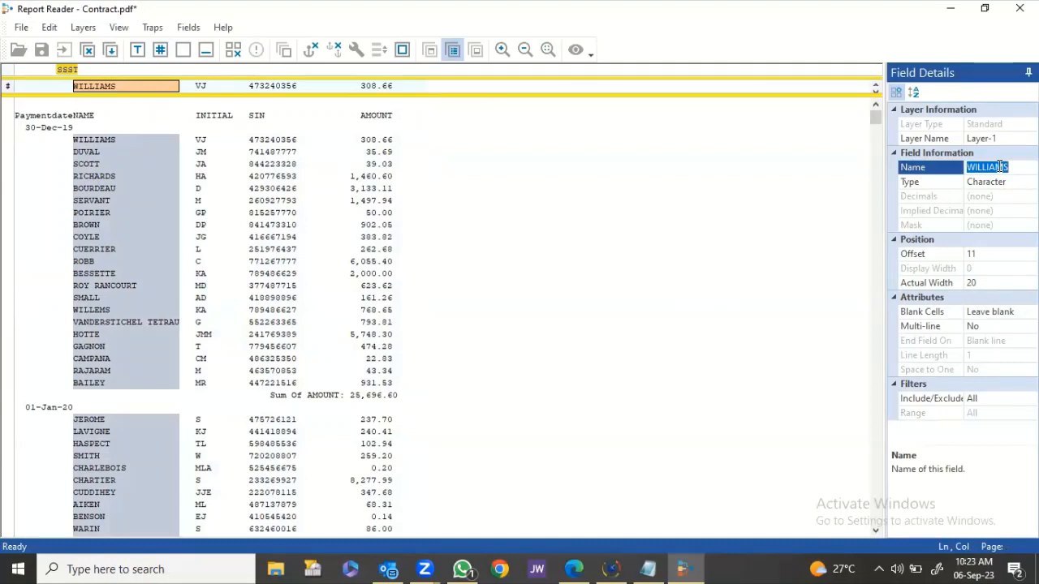
text(name)
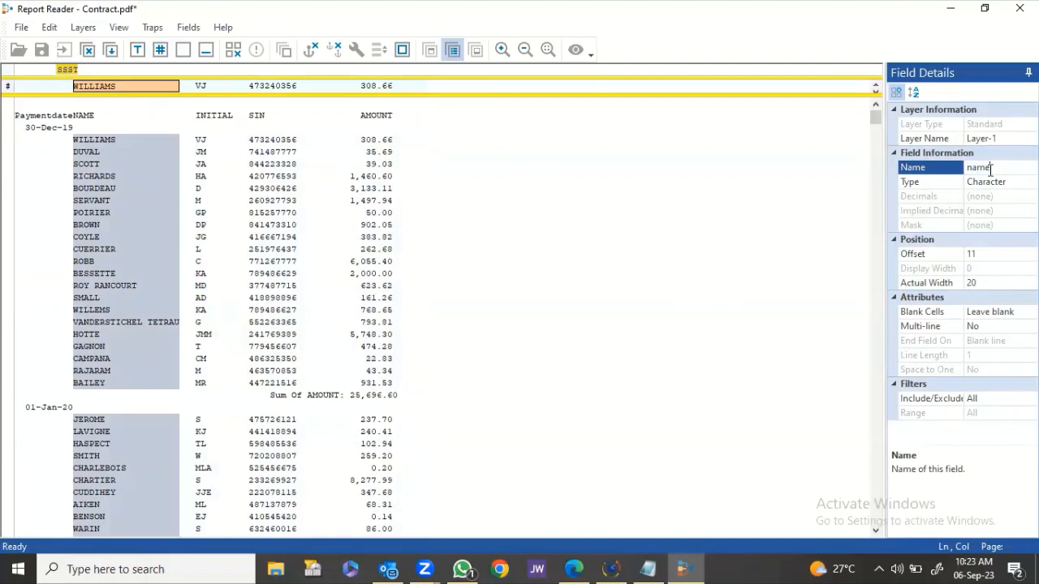
key(Return)
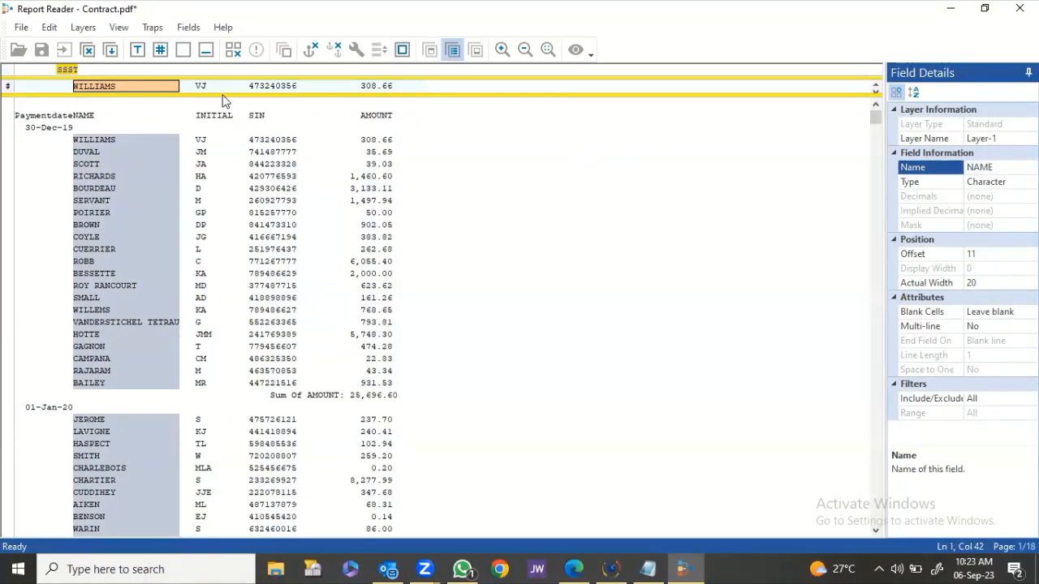
drag(197, 85, 237, 89)
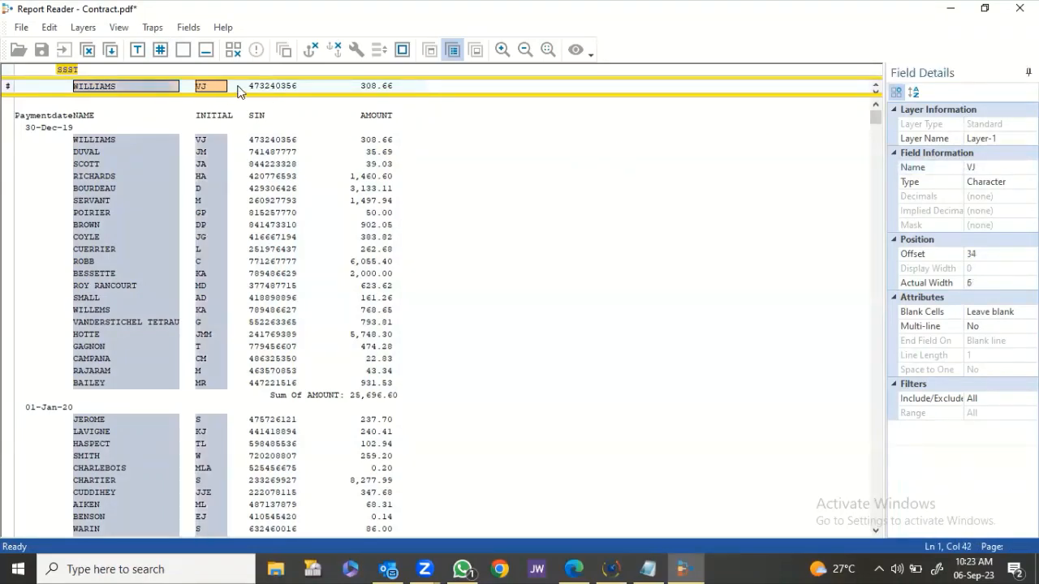
click(982, 165)
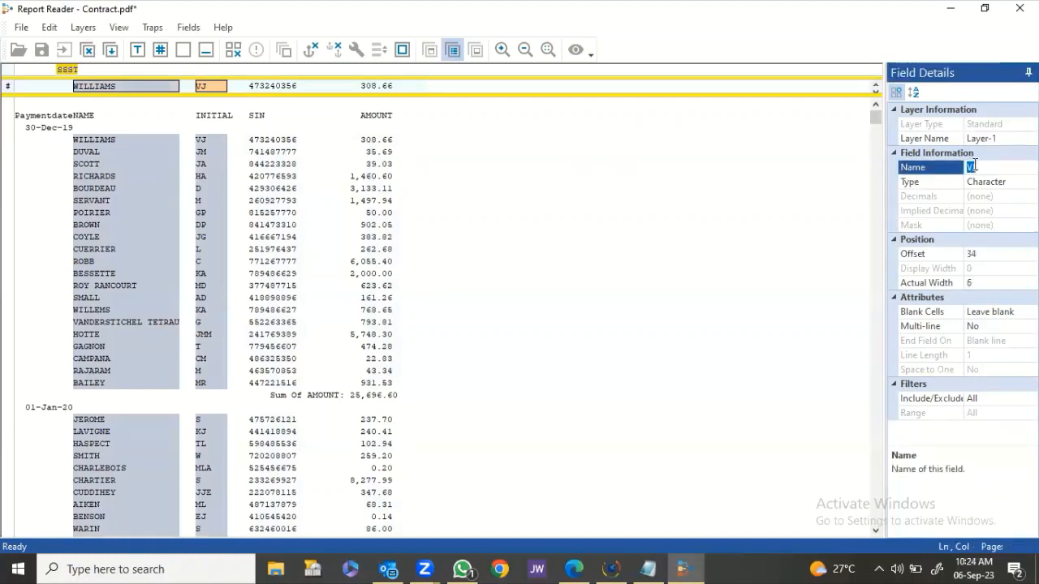
text(initial)
key(Return)
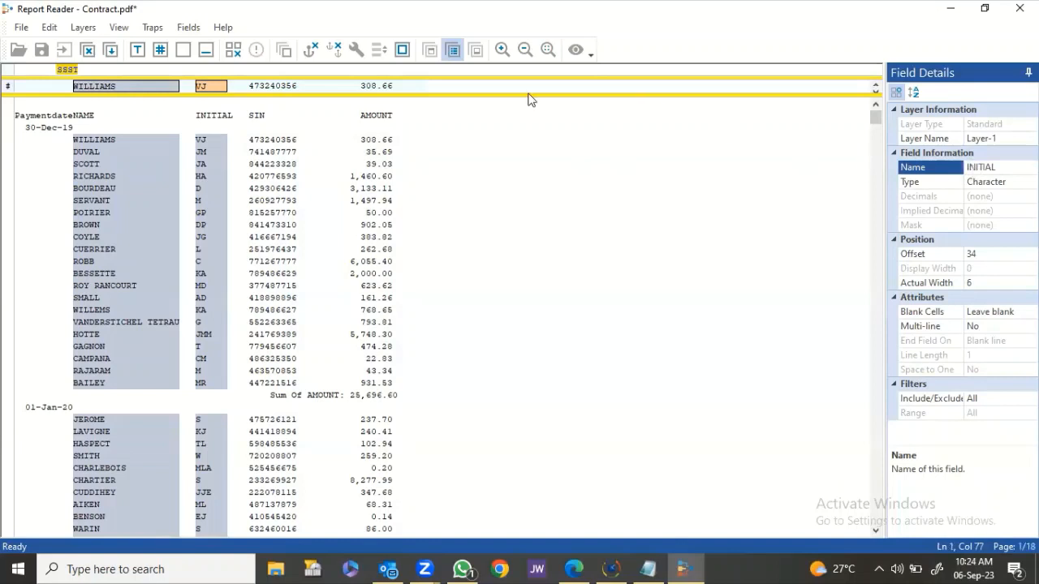
Define the SIN value as a Character field named SIN.
drag(250, 86, 324, 91)
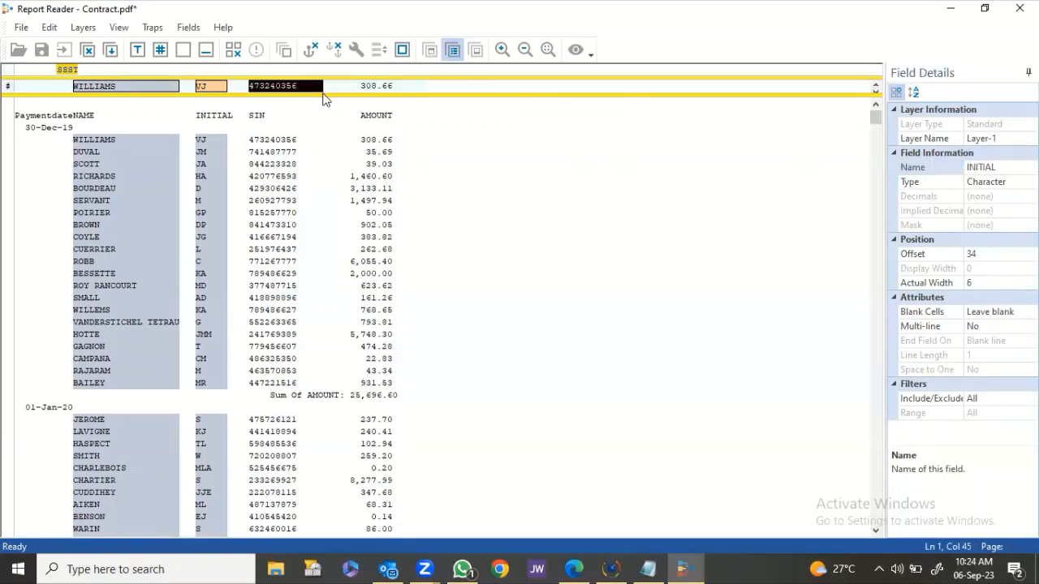
click(987, 173)
text(sin)
key(Return)
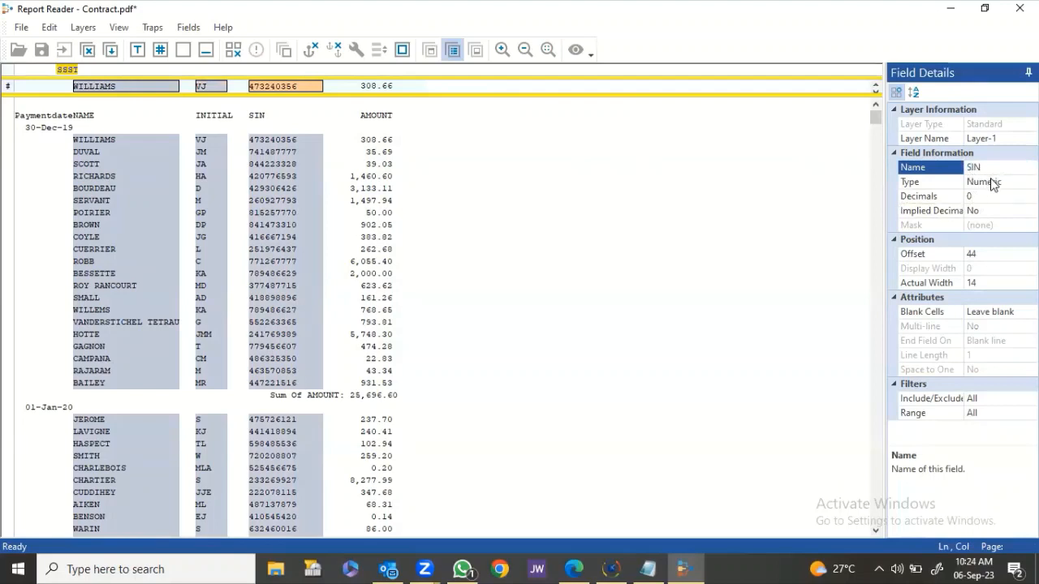
click(993, 184)
click(997, 196)
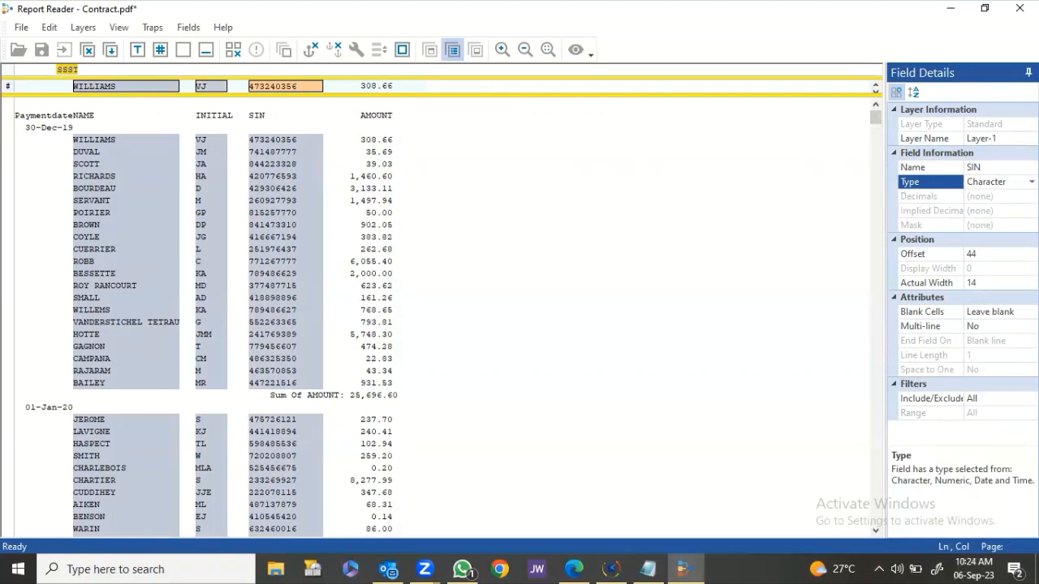
Define the amount 308.66 as a field named AMOUNT.
drag(335, 87, 389, 90)
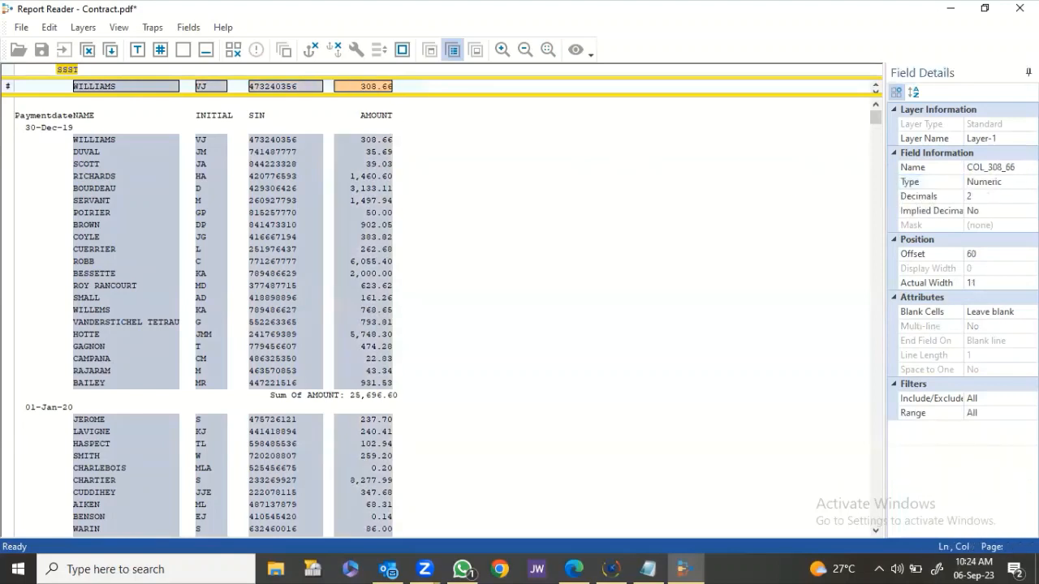
click(1011, 168)
text(amou)
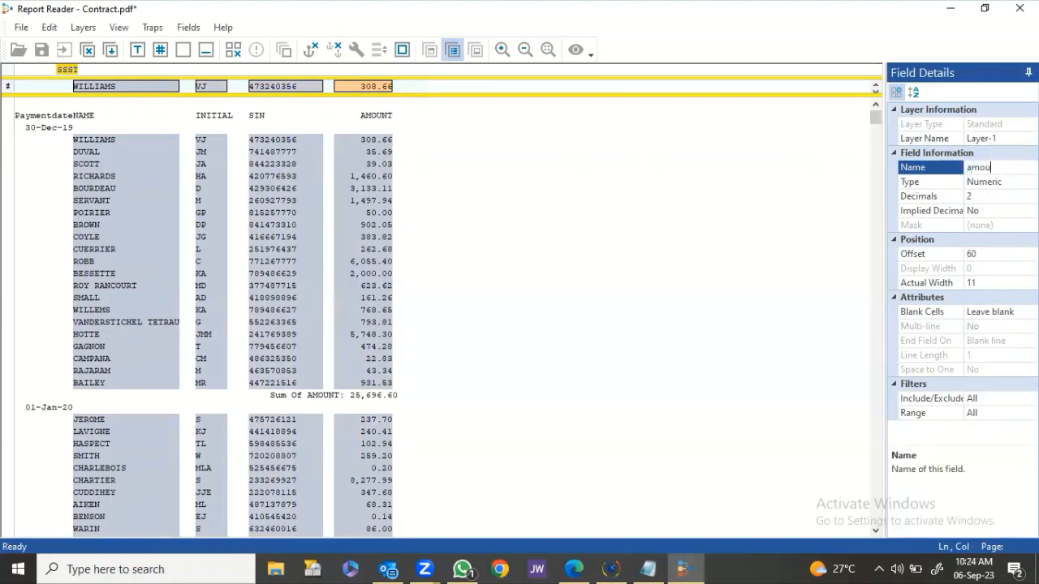
key(Return)
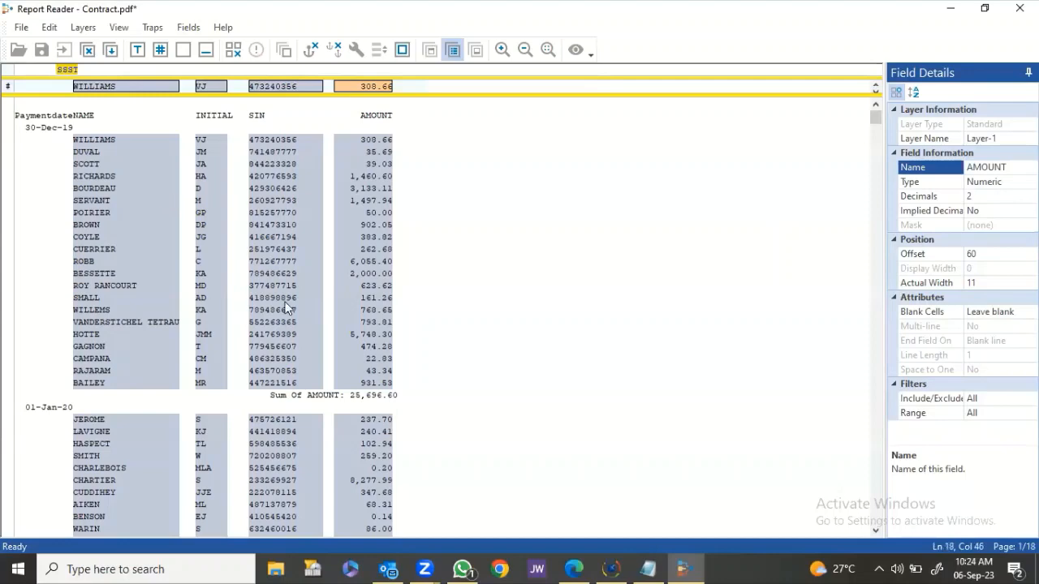
Save the detail layer and review the NAME, INITIAL, SIN and AMOUNT rows in Preview Data.
click(112, 50)
click(575, 50)
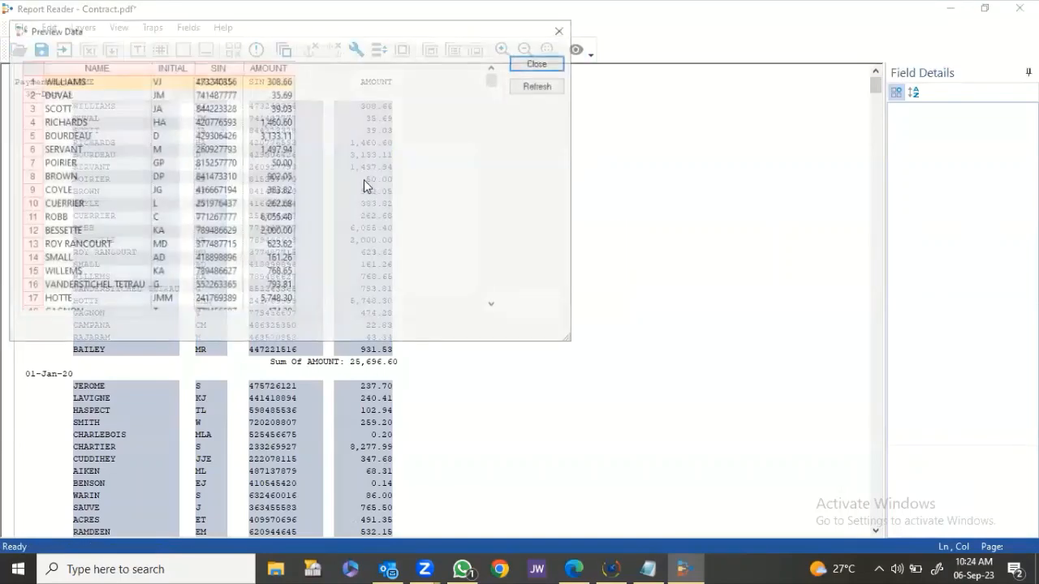
scroll(226, 152, down, 2)
scroll(225, 153, down, 20)
scroll(246, 223, down, 20)
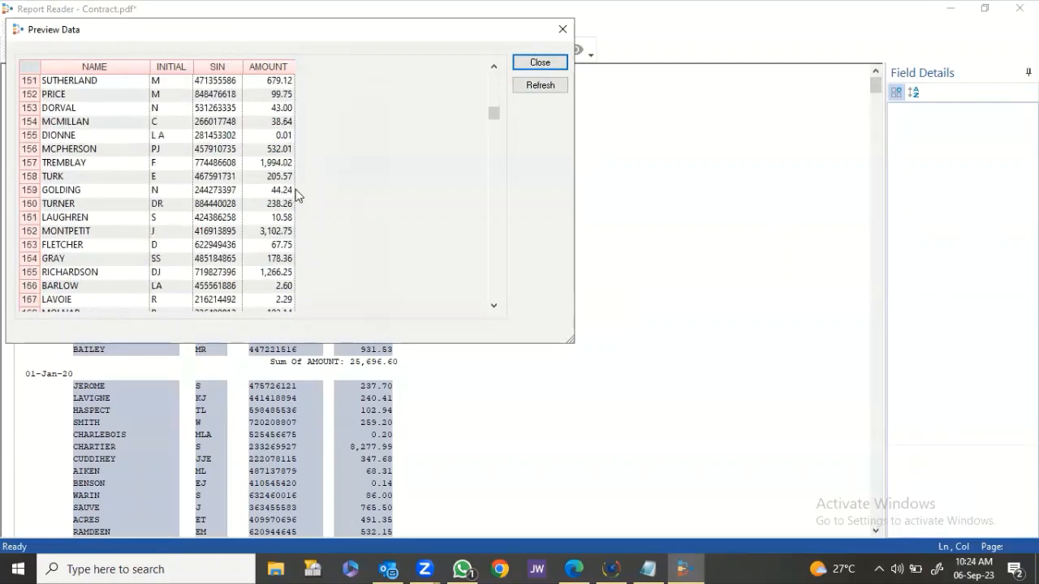
scroll(273, 178, down, 5)
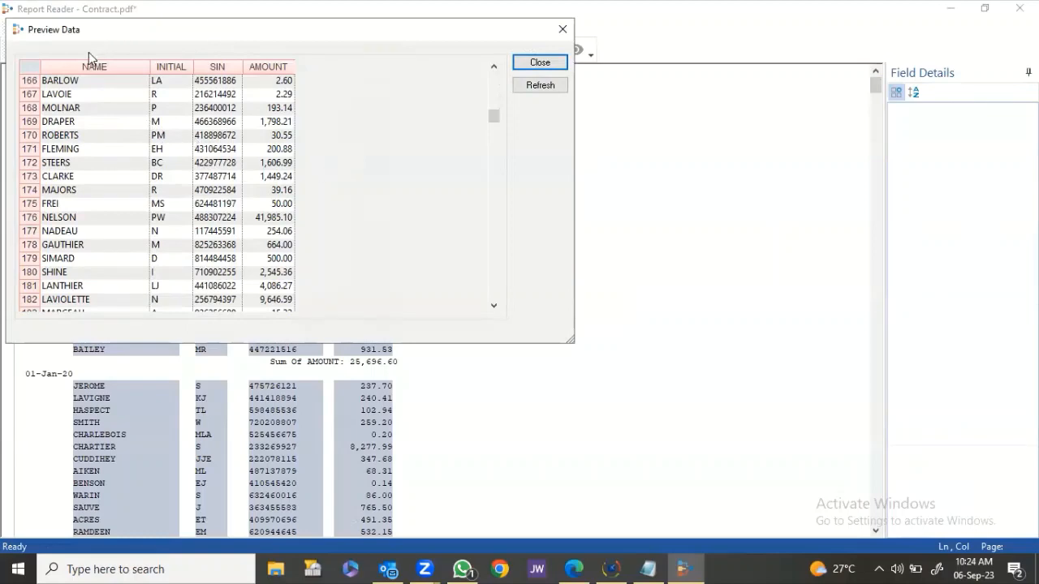
click(522, 63)
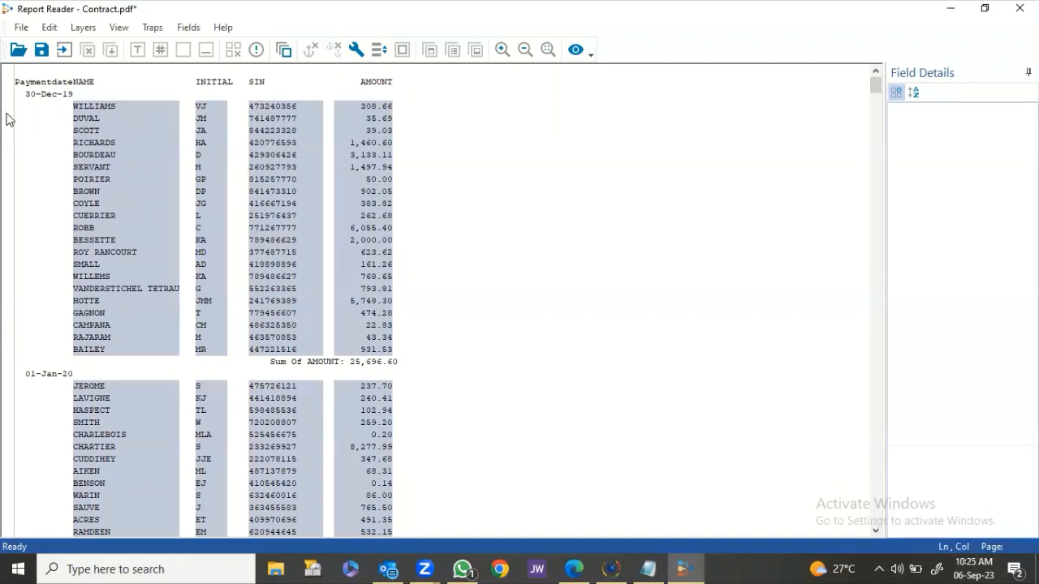
Create a standard layer from the 30-Dec-19 date line with two numeric traps.
drag(34, 97, 37, 102)
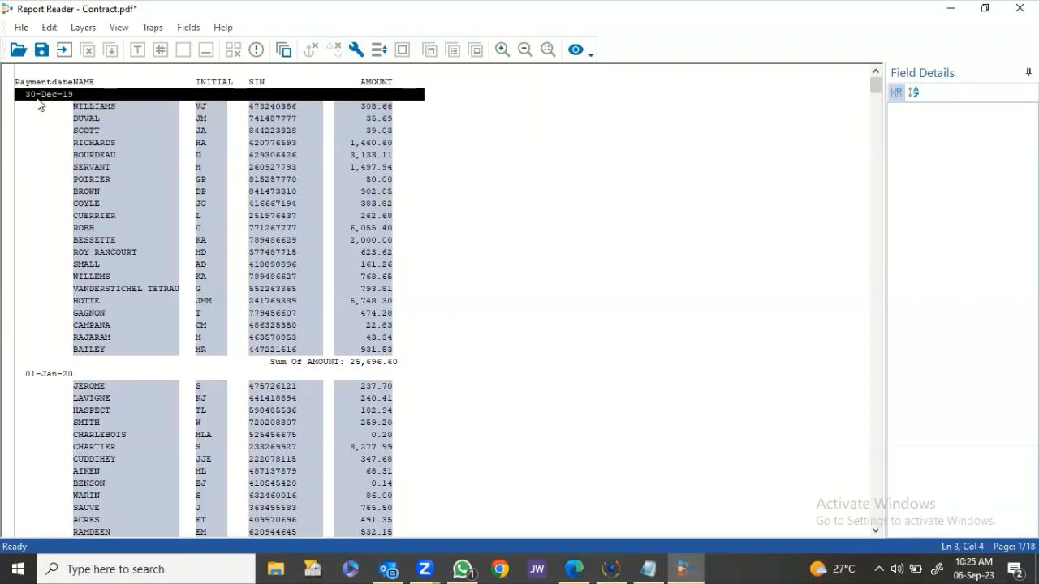
click(459, 325)
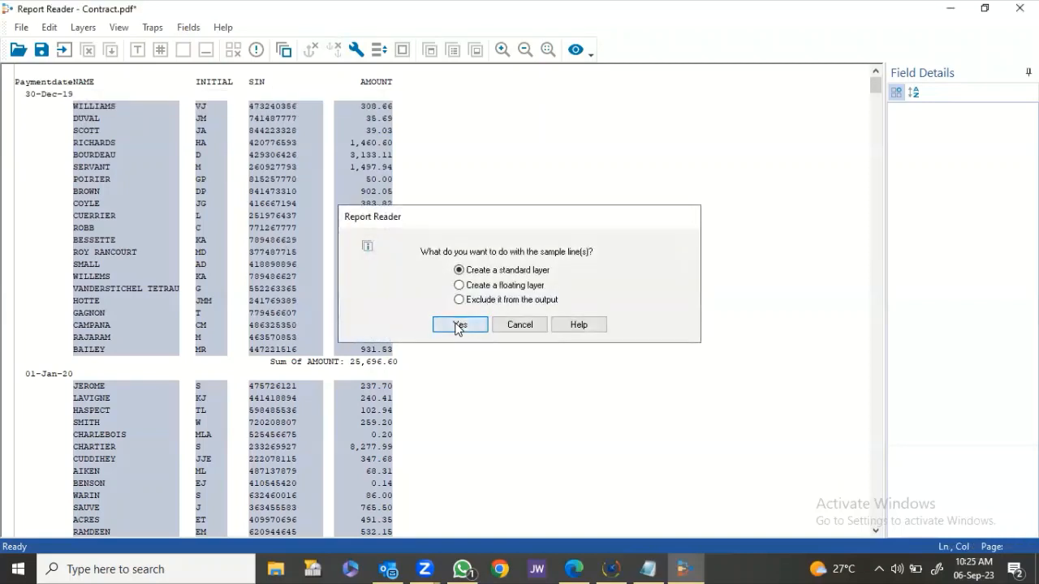
click(27, 71)
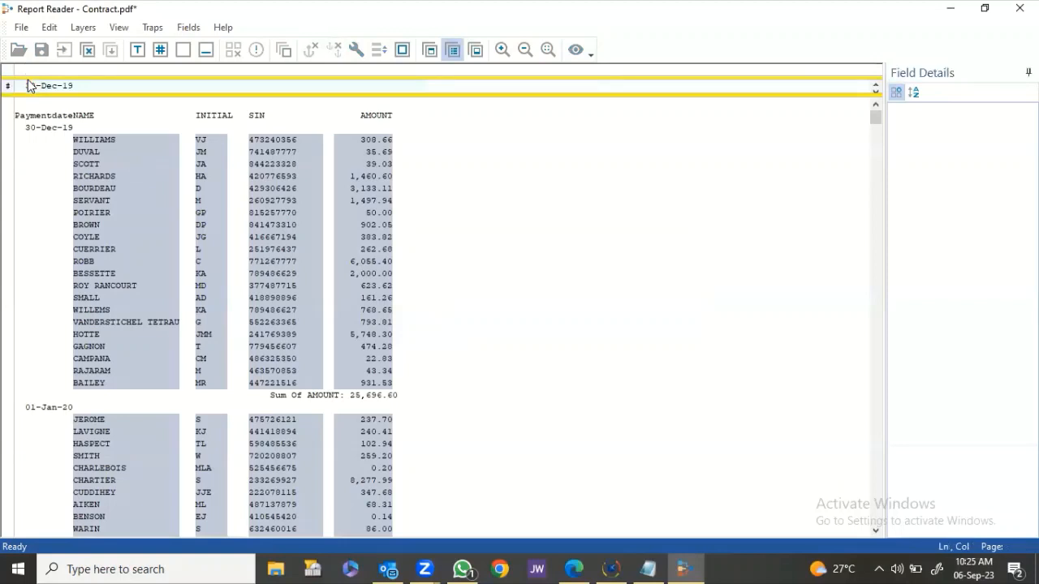
scroll(49, 171, down, 4)
scroll(47, 199, down, 1)
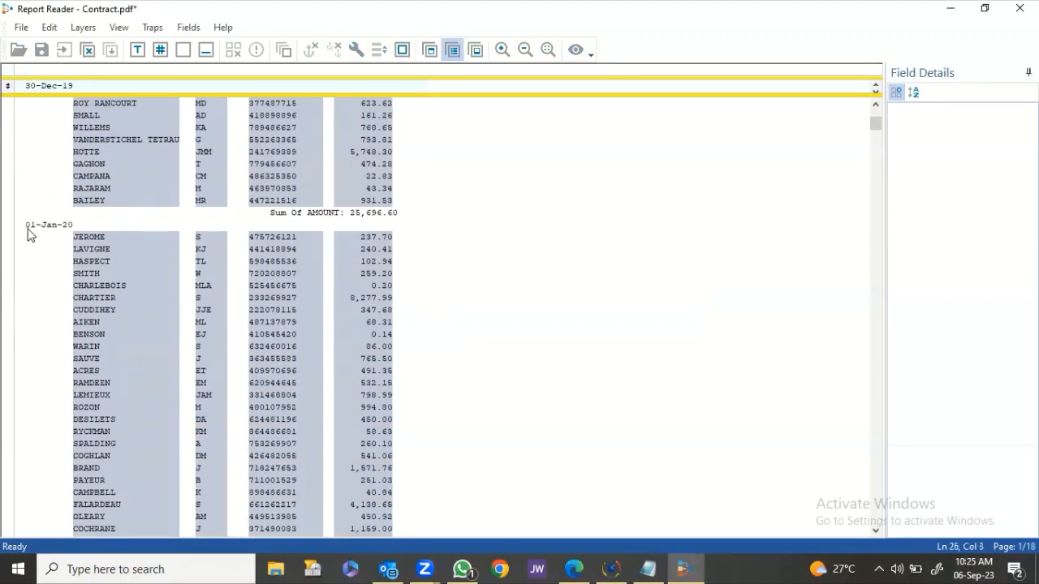
scroll(37, 229, down, 10)
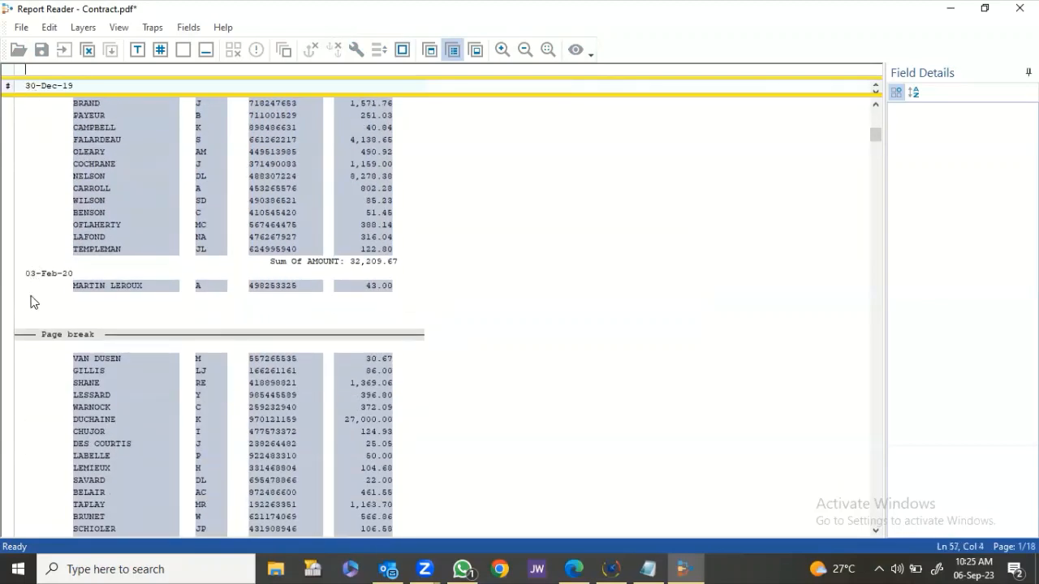
click(165, 49)
click(164, 49)
scroll(37, 308, down, 9)
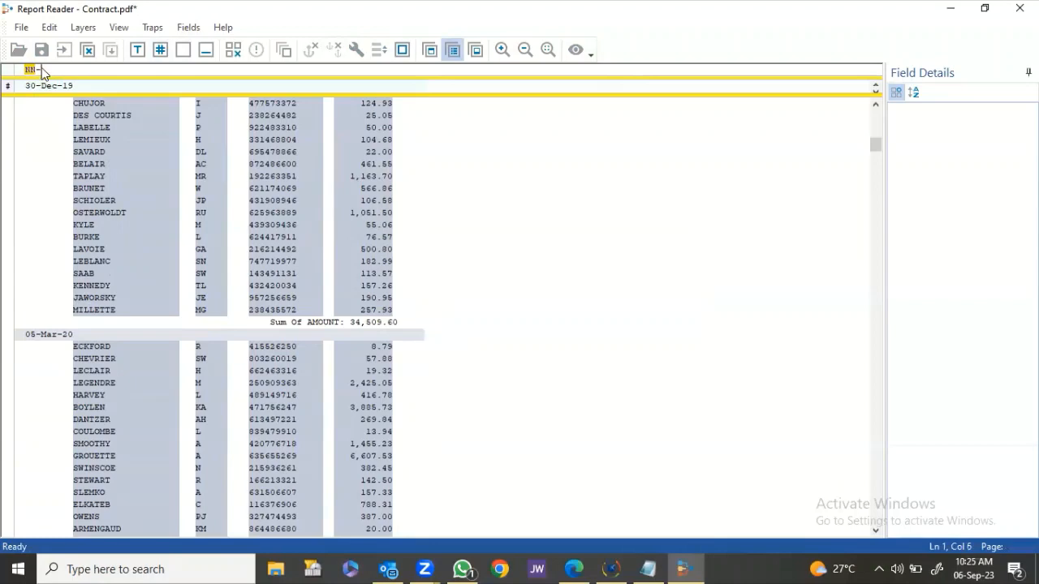
scroll(72, 297, down, 20)
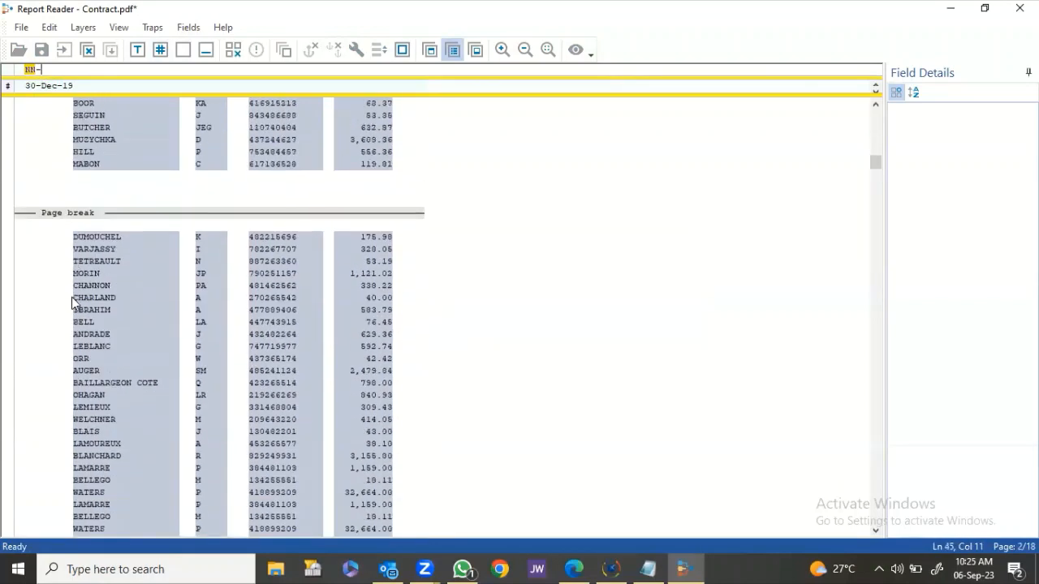
scroll(71, 297, down, 10)
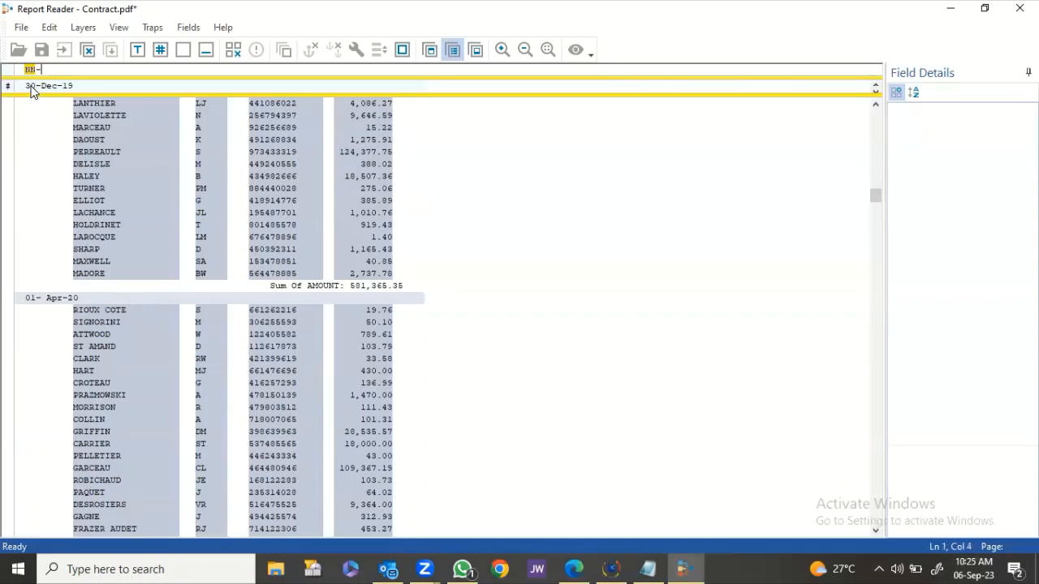
Define the 30-Dec-19 date as a field named PAYMENT_DATE.
drag(27, 86, 81, 95)
click(998, 166)
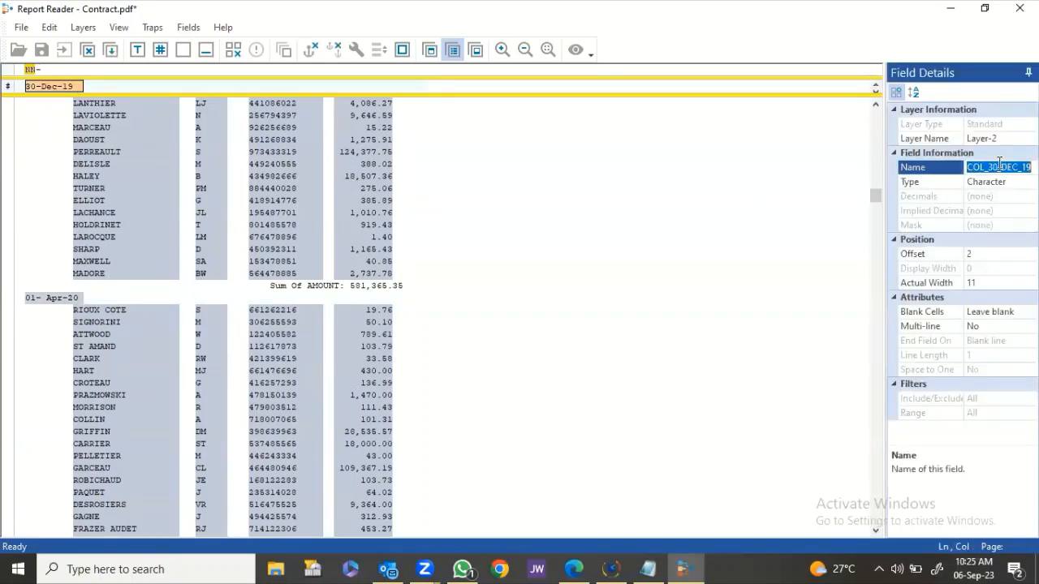
text(payment date)
key(Return)
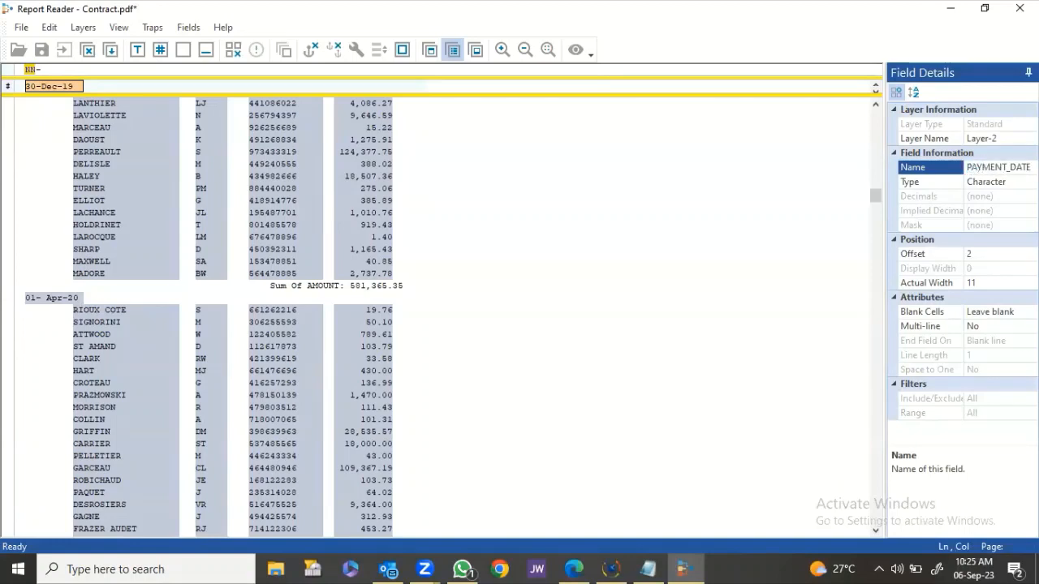
Fill blank PAYMENT_DATE cells from the previous record and save the date layer.
scroll(87, 229, up, 5)
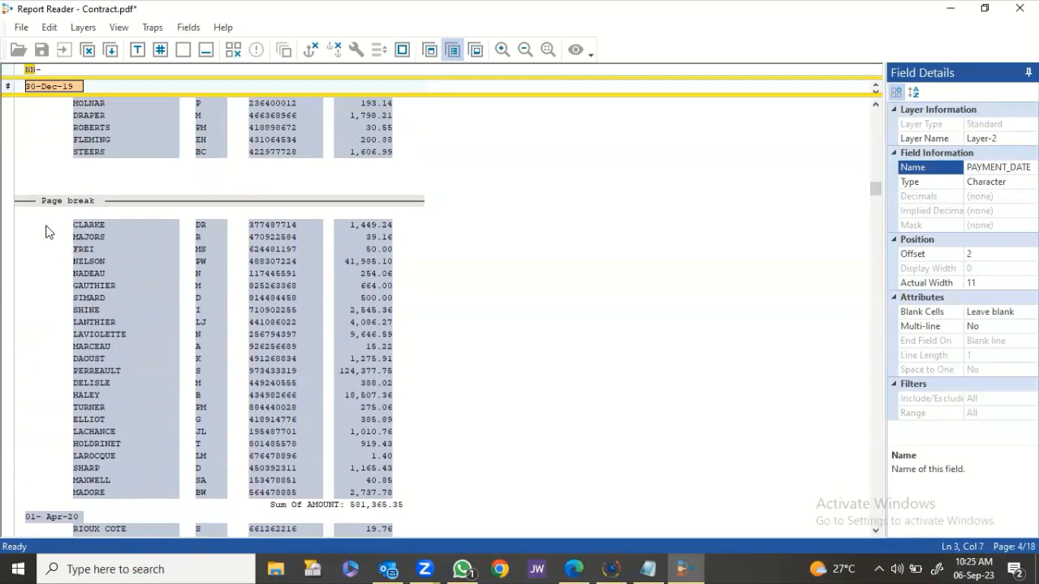
scroll(52, 237, up, 6)
scroll(58, 188, up, 10)
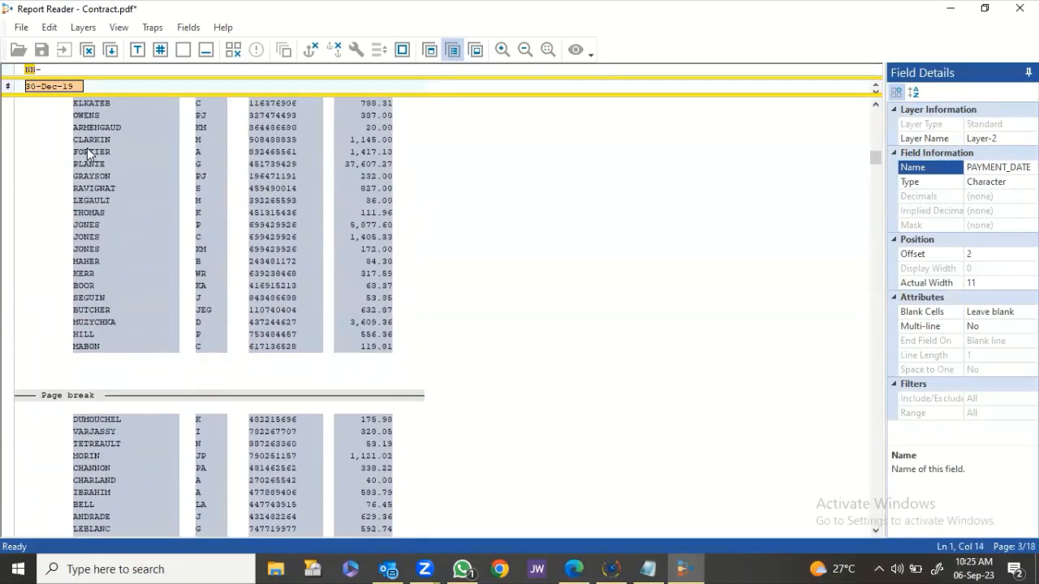
scroll(89, 158, up, 6)
scroll(57, 202, down, 4)
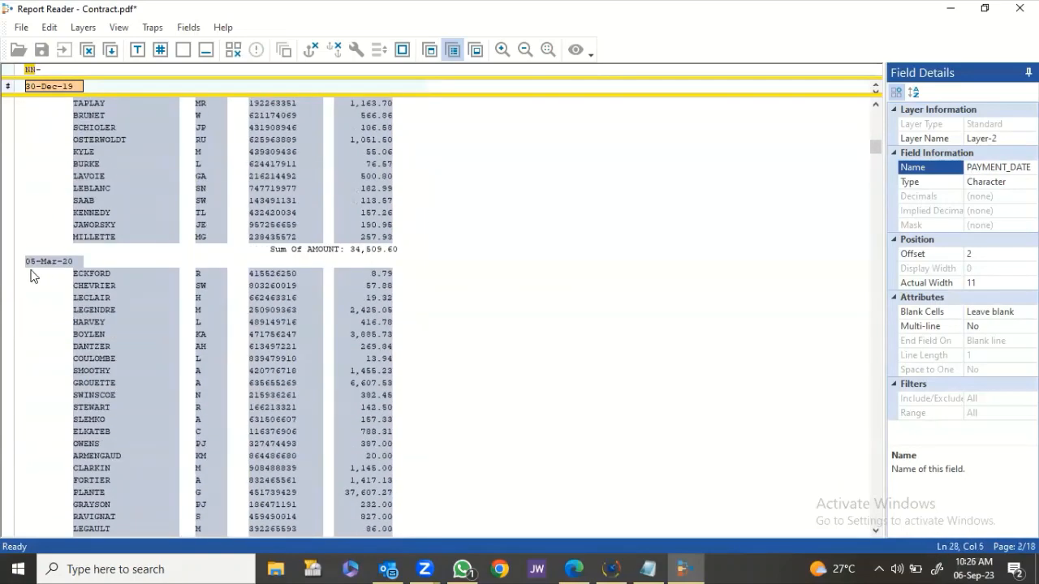
scroll(60, 264, down, 3)
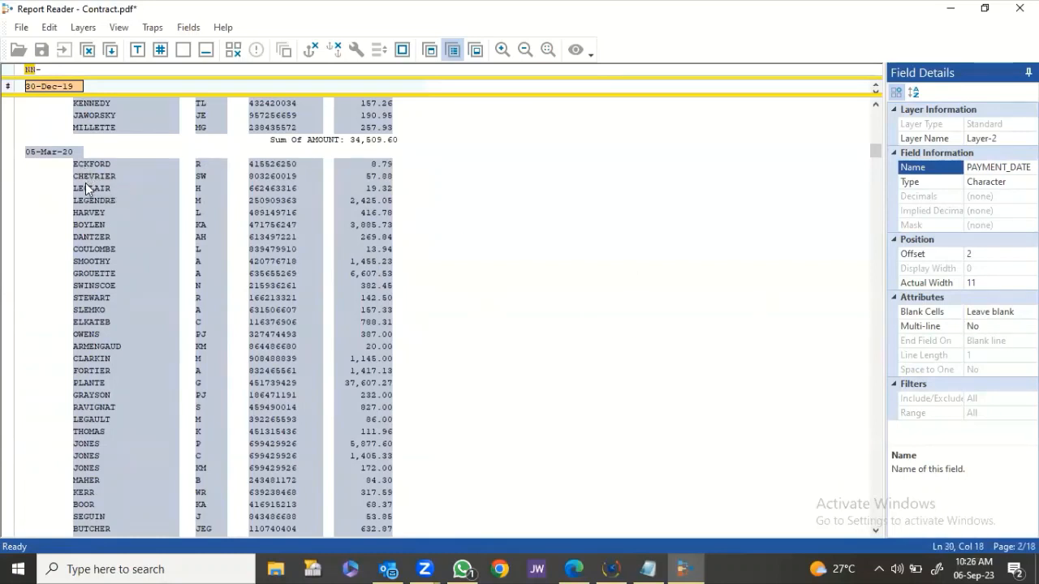
click(992, 315)
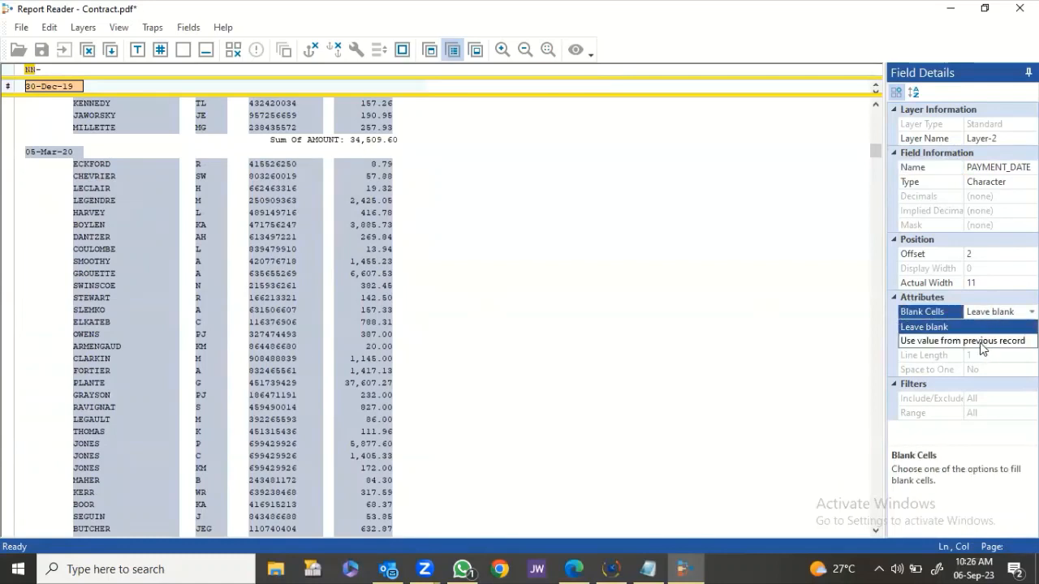
click(981, 342)
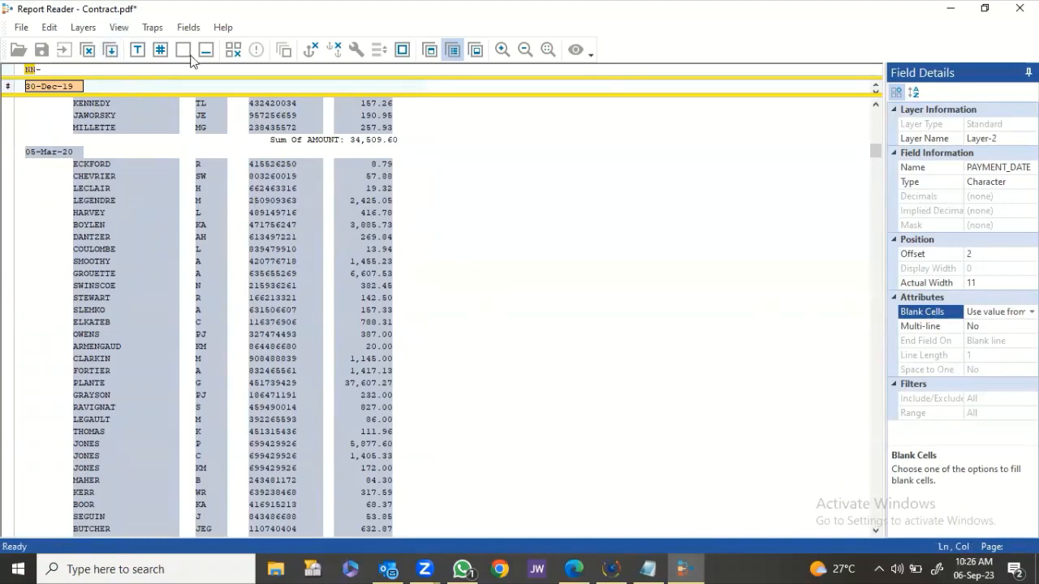
click(111, 50)
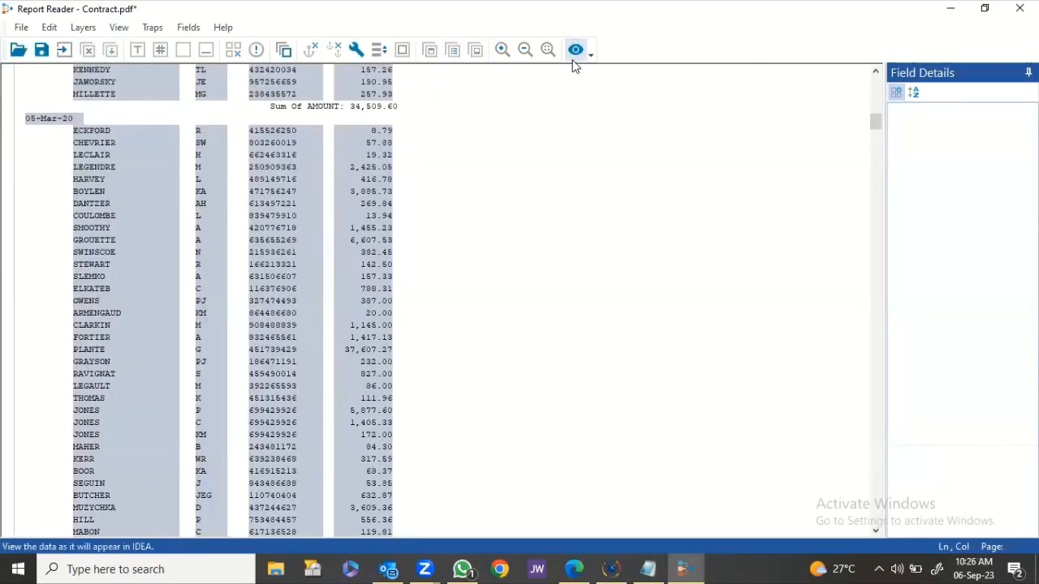
Create a standard layer from the Sum Of AMOUNT total line with a 'Sum' trap.
click(270, 111)
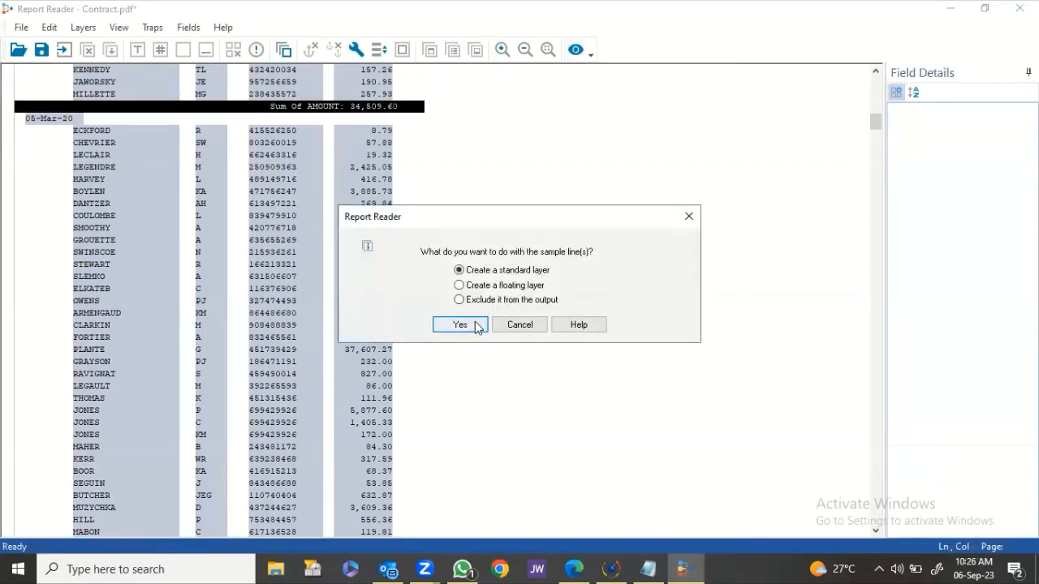
click(459, 325)
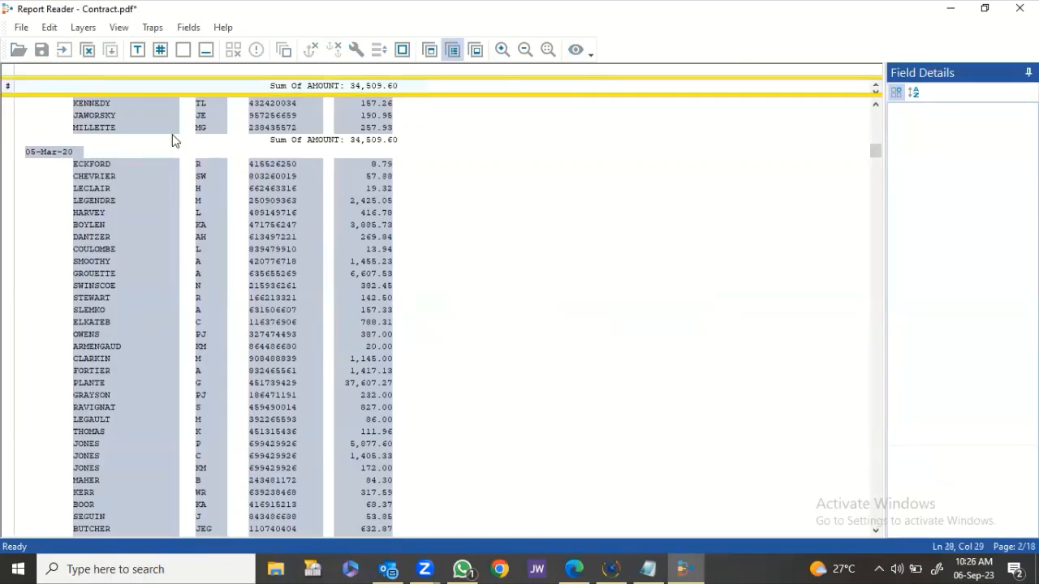
click(272, 71)
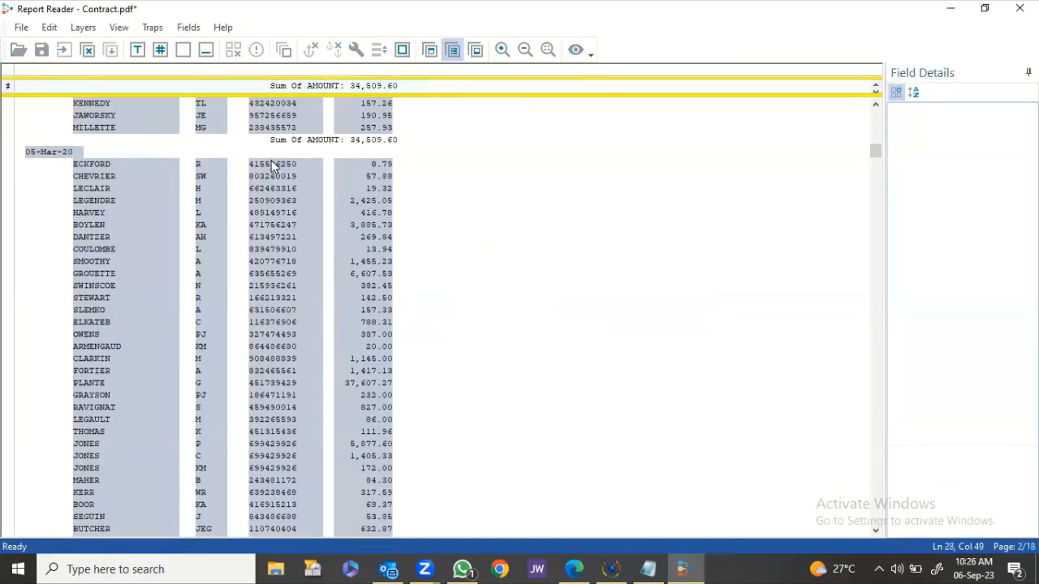
scroll(271, 160, down, 15)
scroll(265, 160, down, 12)
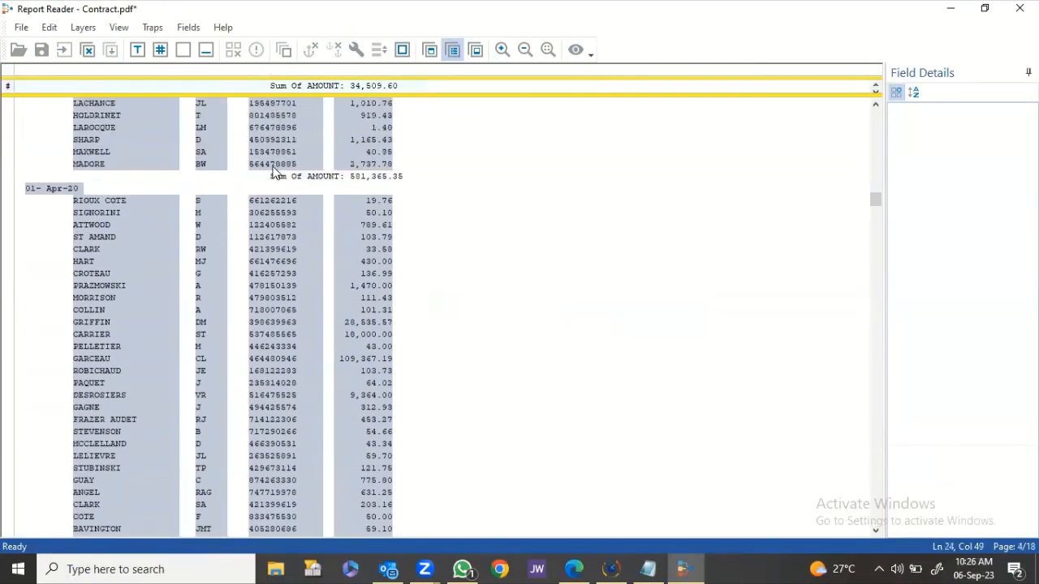
scroll(323, 190, down, 20)
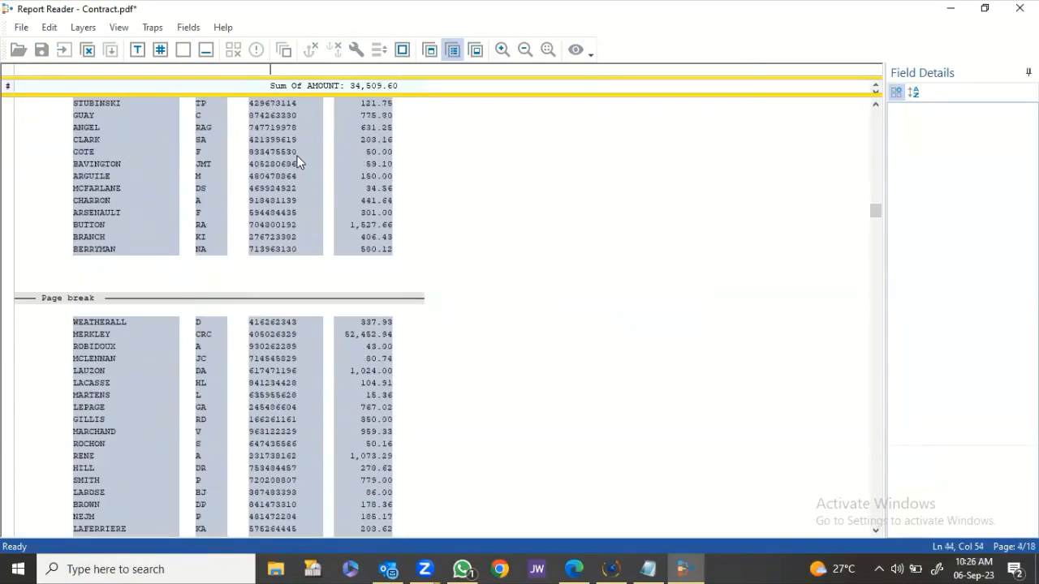
scroll(299, 145, up, 4)
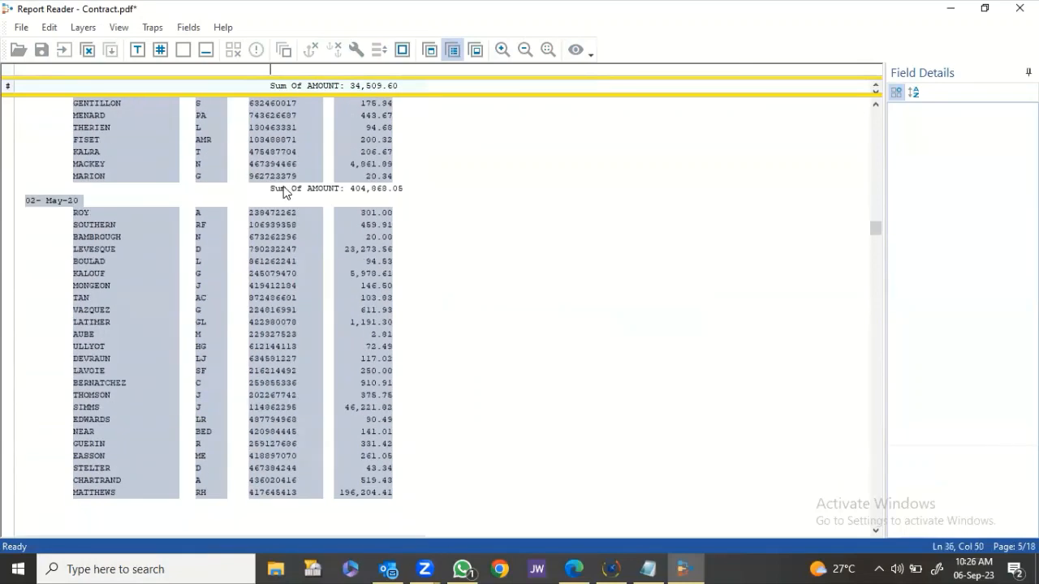
text(Sum)
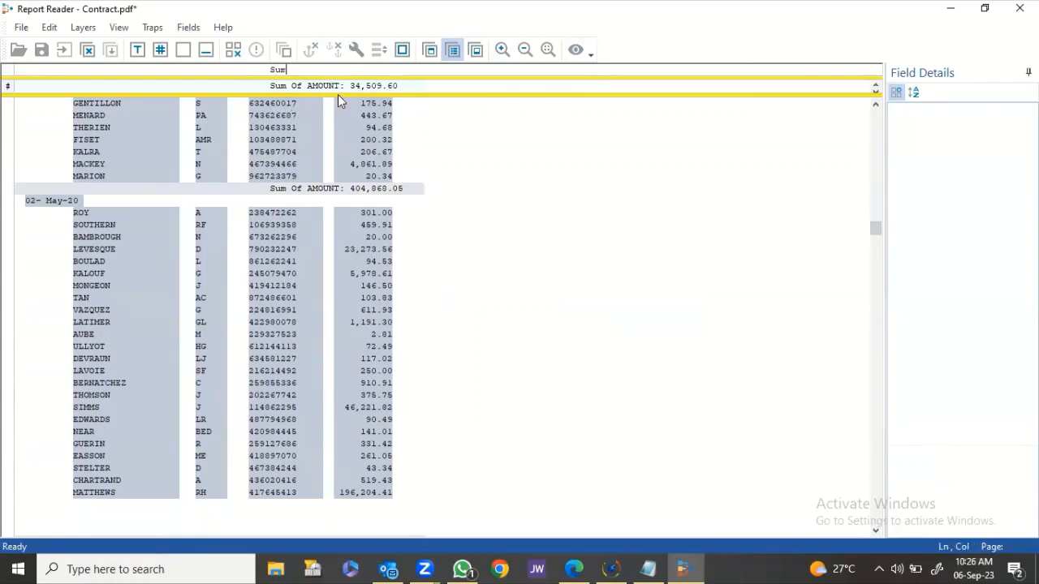
Define the 34,509.60 total as a Numeric field SUM_OF_AMT and save the layer.
drag(348, 87, 397, 96)
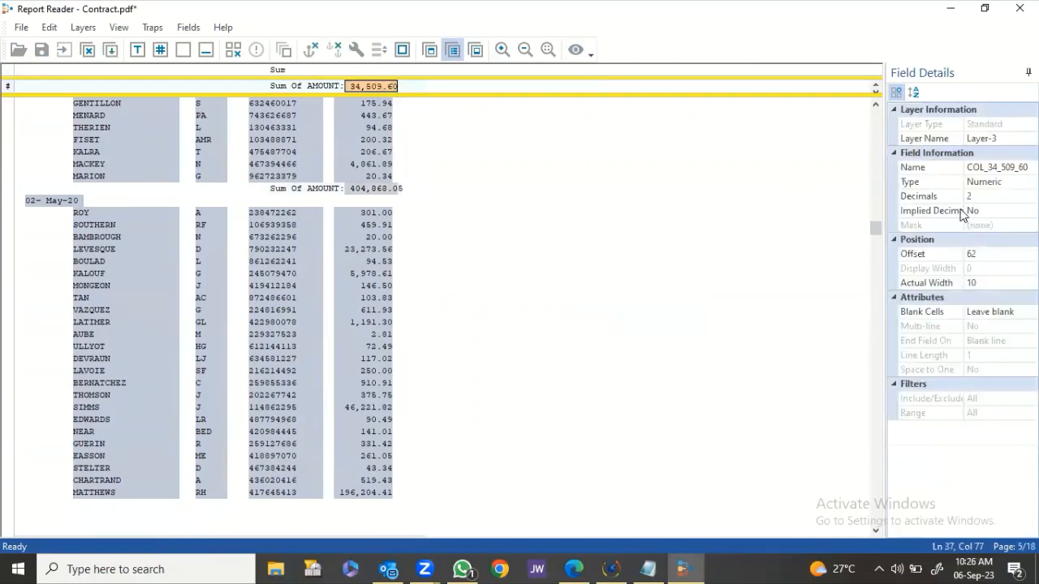
click(996, 167)
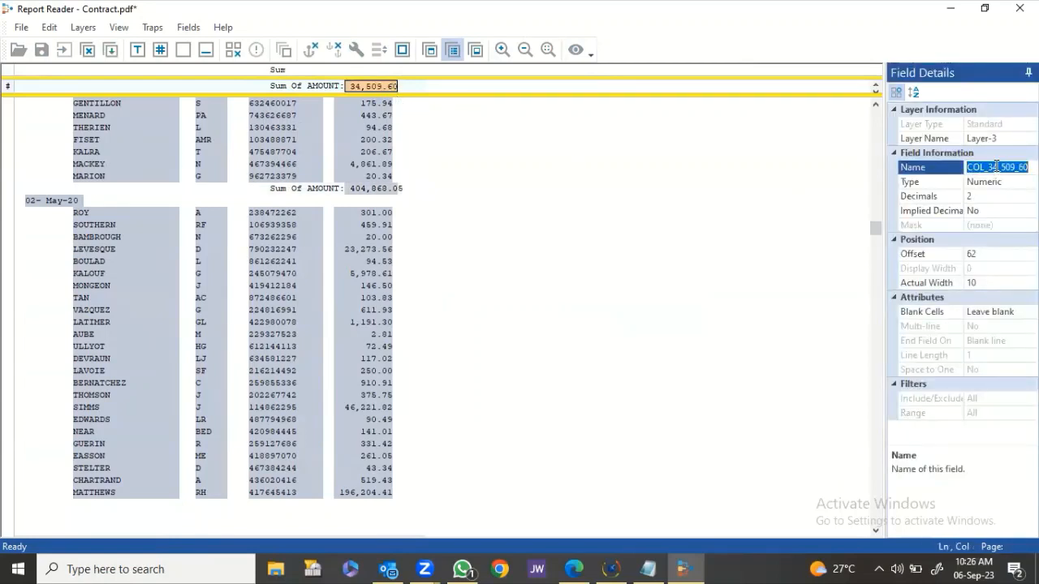
text(su)
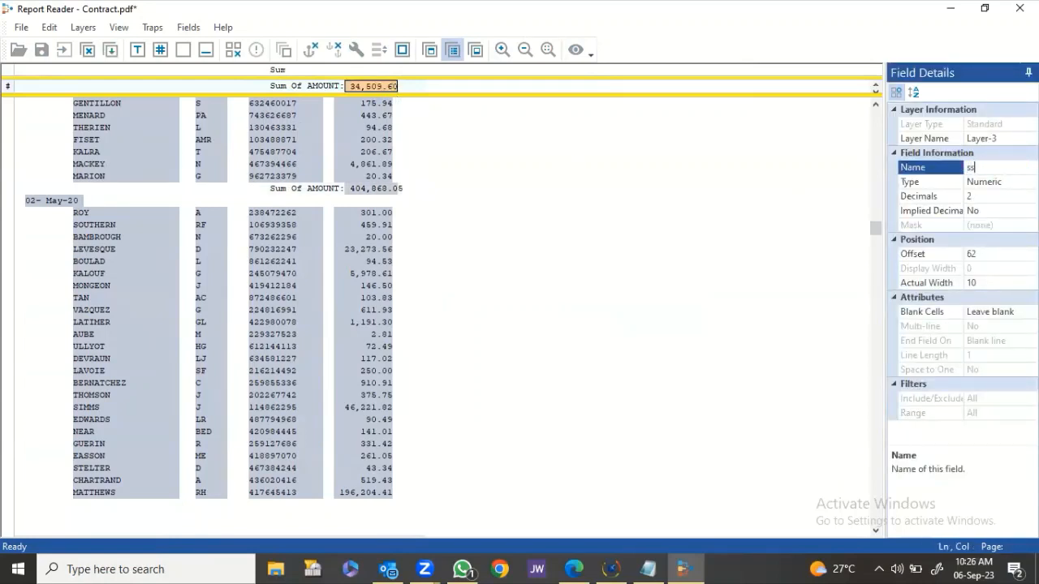
text(m of amt)
click(1012, 183)
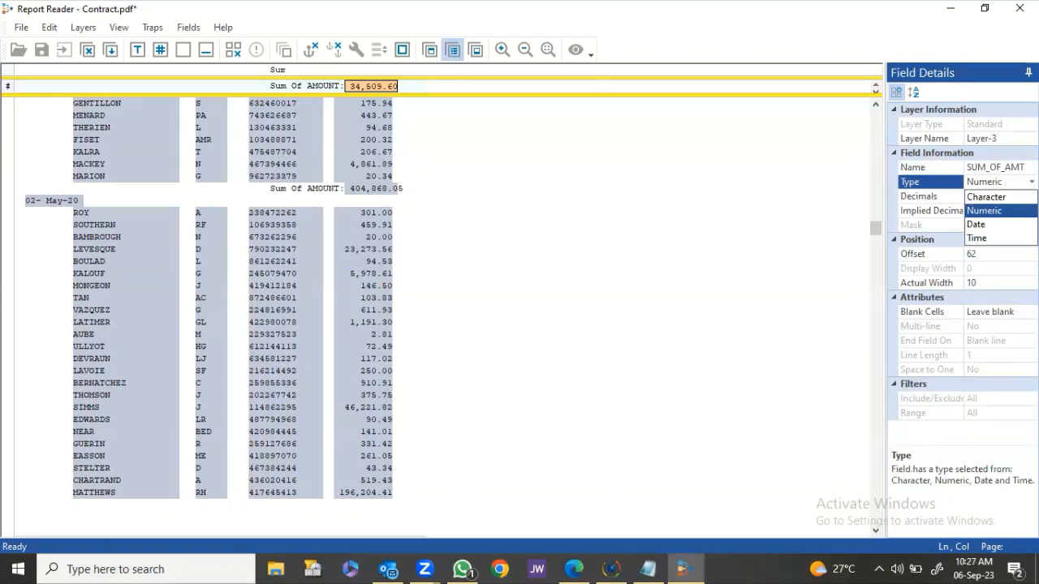
click(1000, 211)
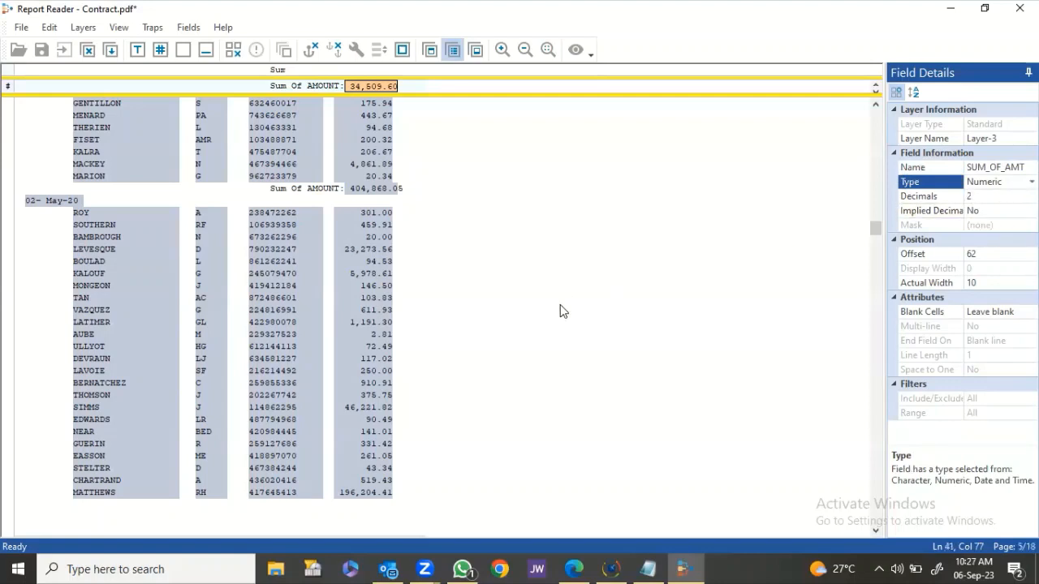
click(111, 50)
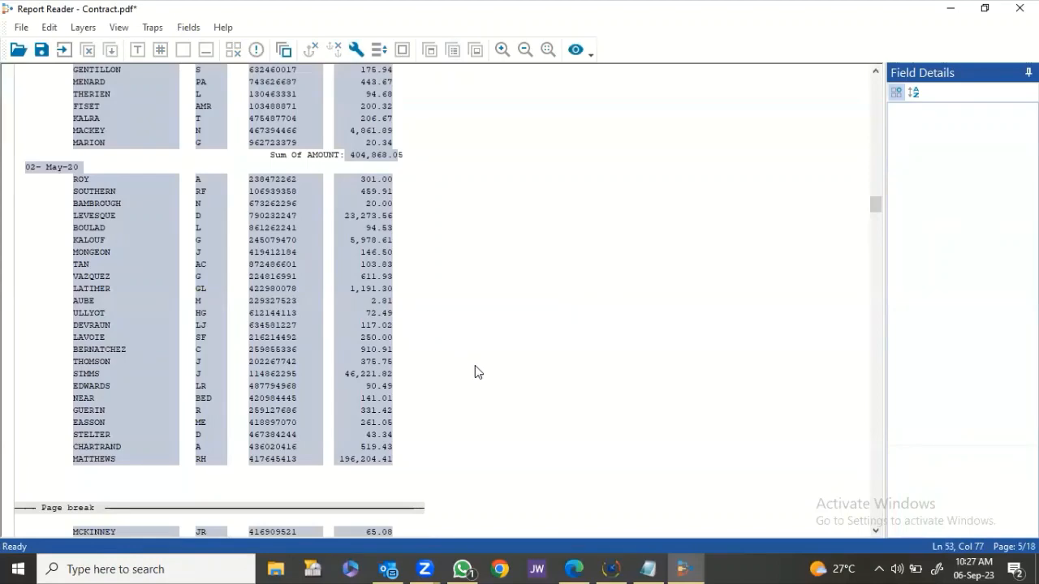
scroll(470, 358, up, 10)
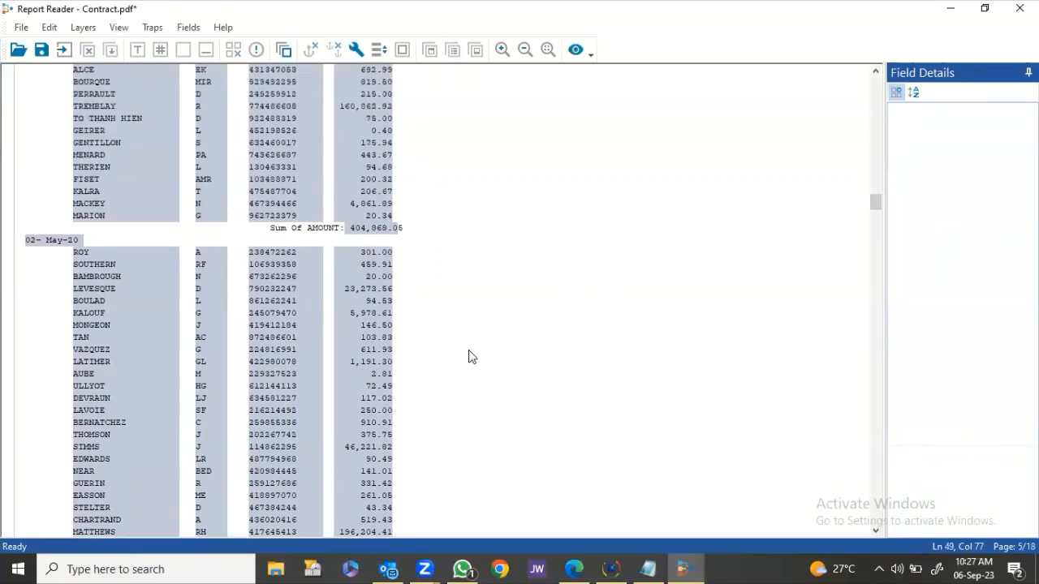
click(576, 49)
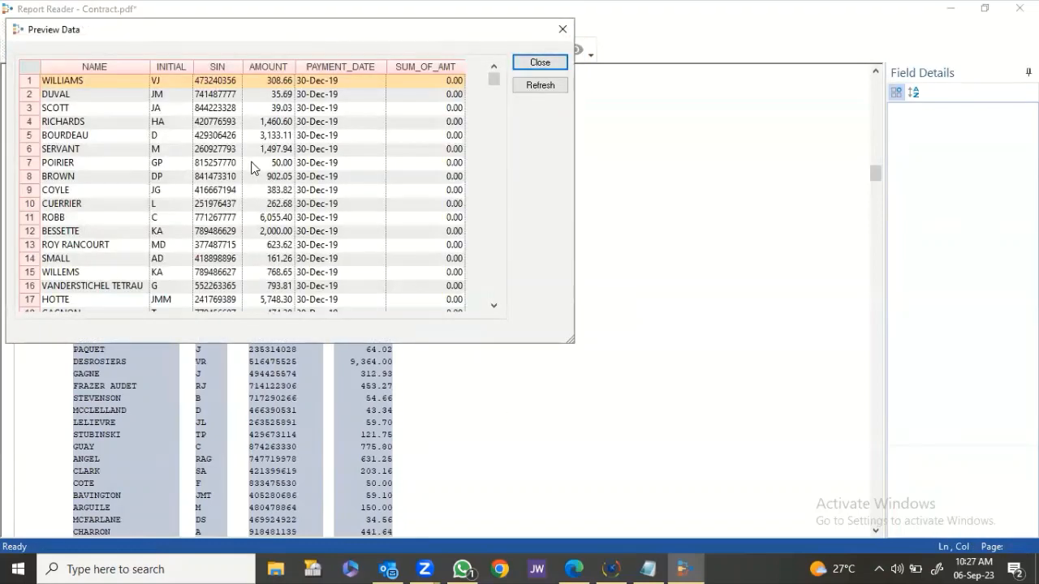
scroll(332, 150, down, 14)
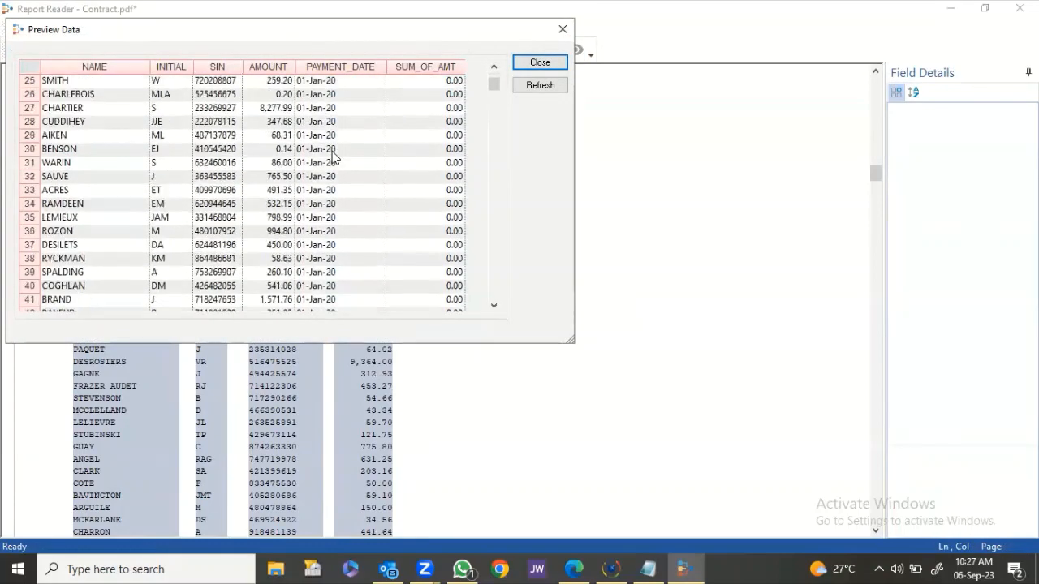
scroll(331, 151, up, 7)
scroll(336, 204, down, 5)
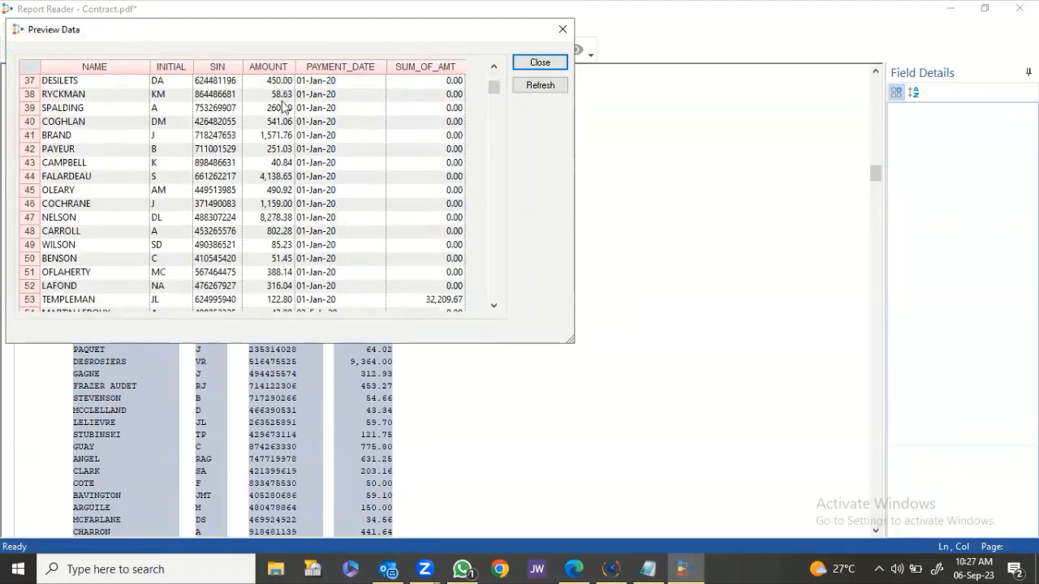
scroll(403, 258, up, 8)
scroll(403, 258, up, 4)
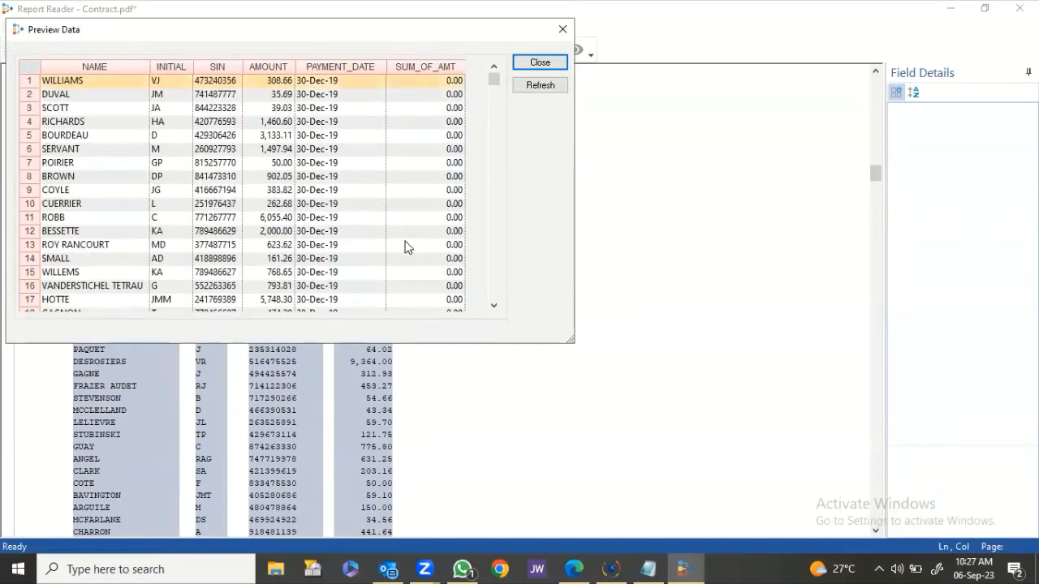
scroll(406, 241, down, 6)
scroll(422, 158, up, 1)
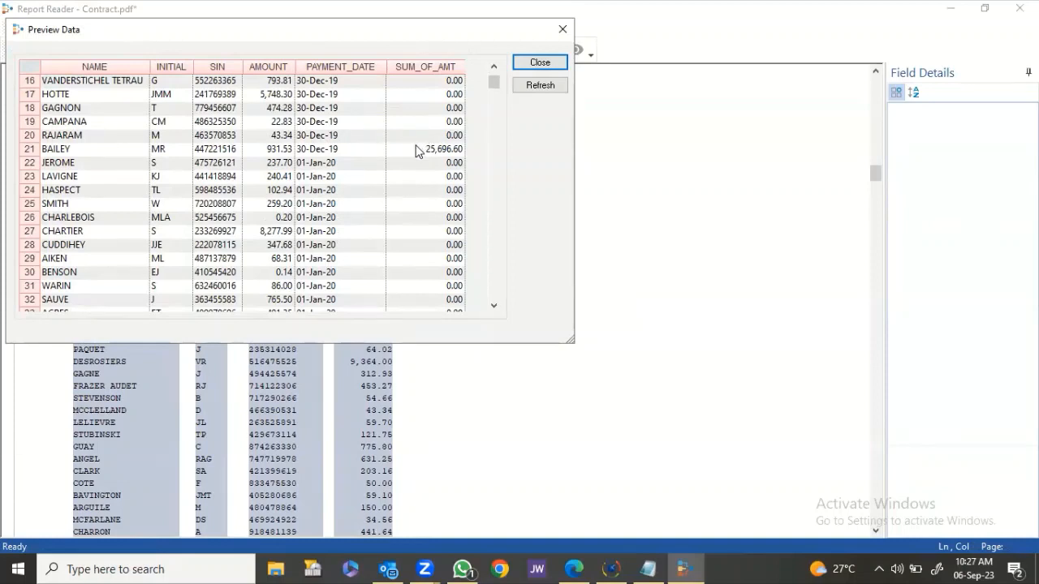
Set SUM_OF_AMT blank cells to 'Use value from previous record' and recheck the totals in Preview Data.
click(540, 62)
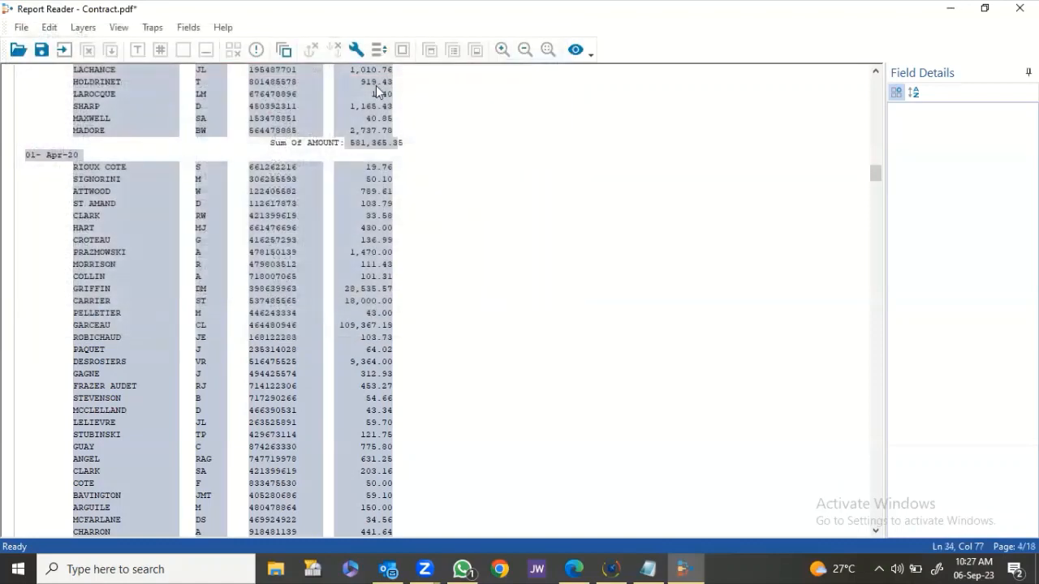
scroll(370, 121, up, 1)
click(370, 178)
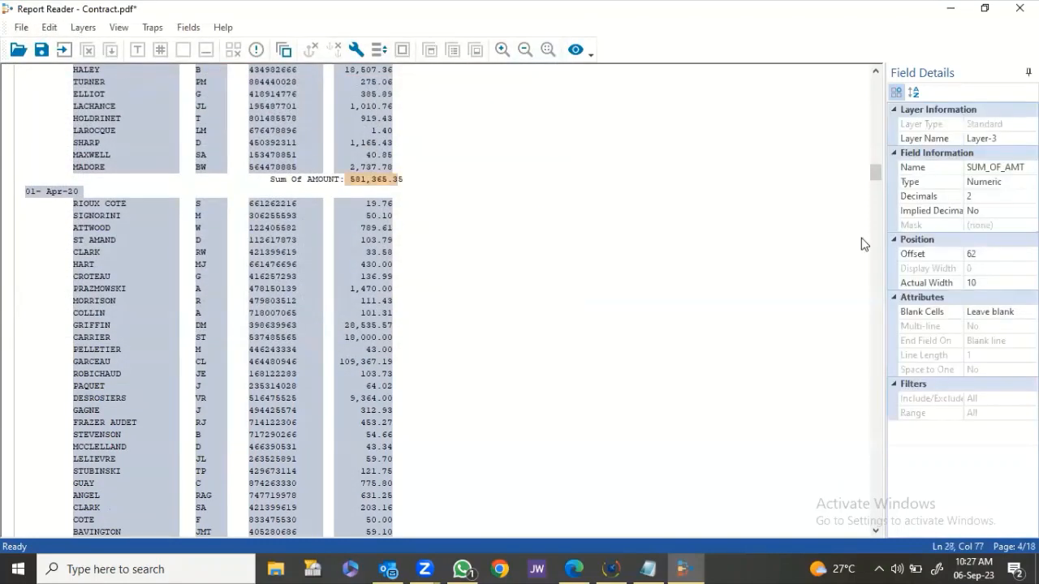
click(992, 312)
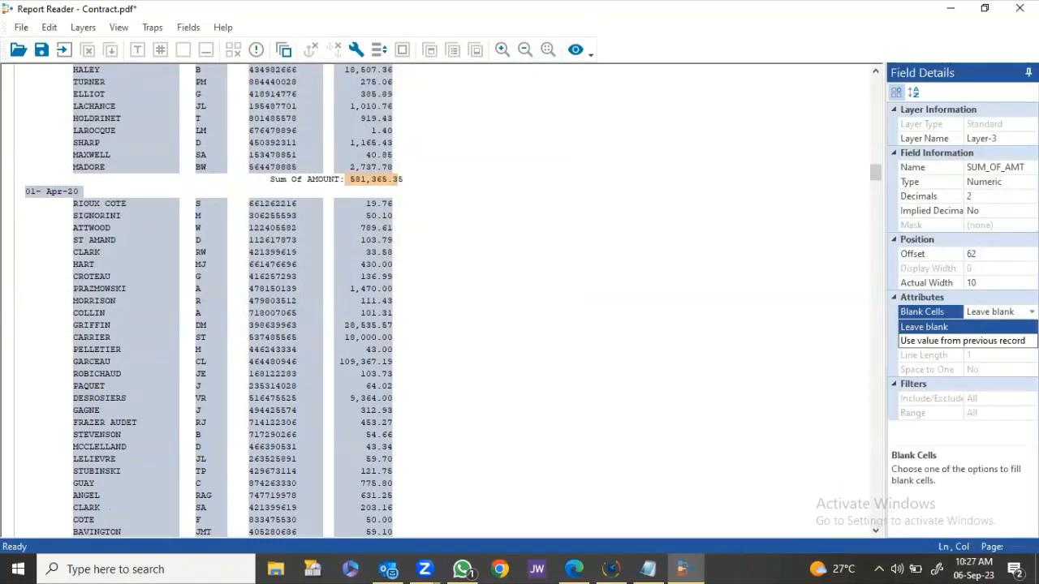
click(962, 341)
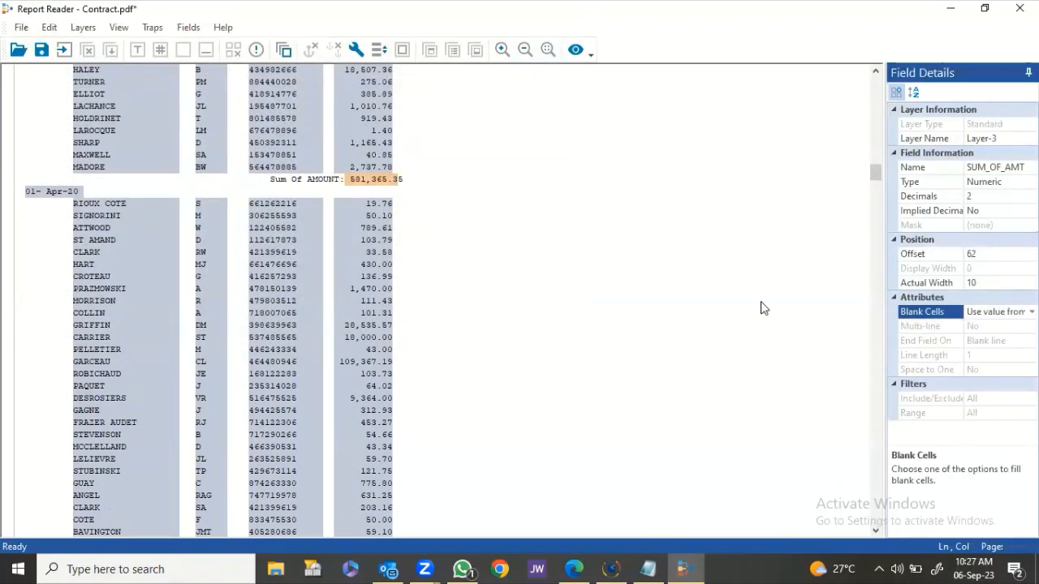
click(574, 50)
scroll(401, 118, down, 1)
scroll(400, 118, down, 16)
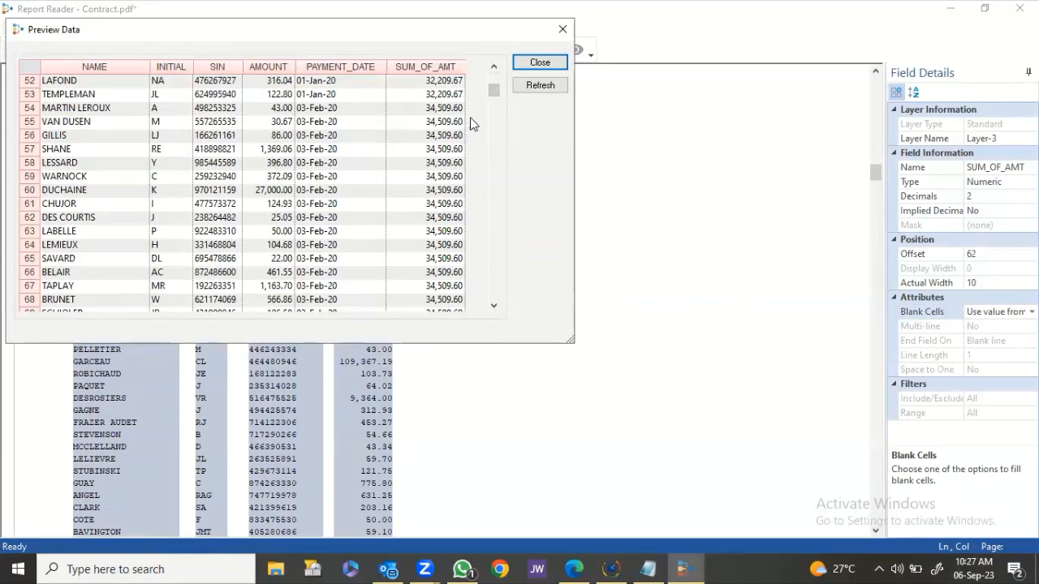
click(540, 62)
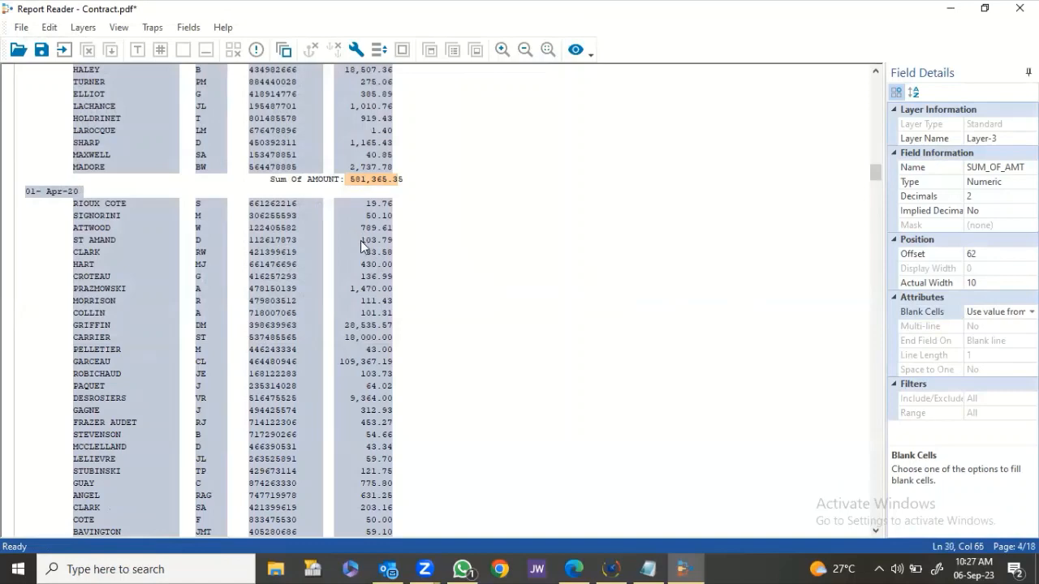
Scan for errors, widen SUM_OF_AMT to width 12, and ignore the remaining flagged totals.
scroll(360, 254, down, 3)
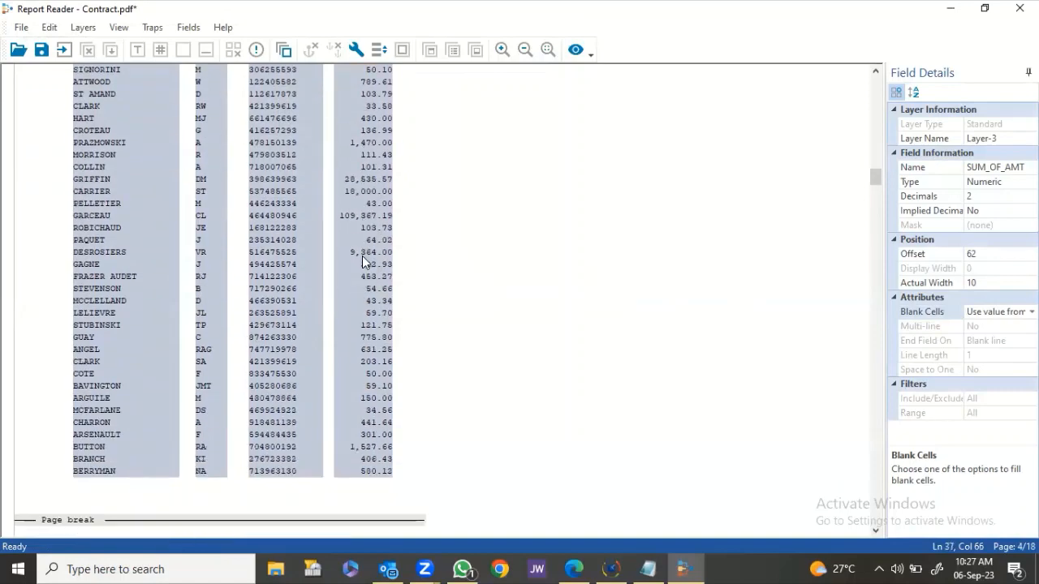
scroll(365, 256, down, 6)
scroll(365, 257, down, 4)
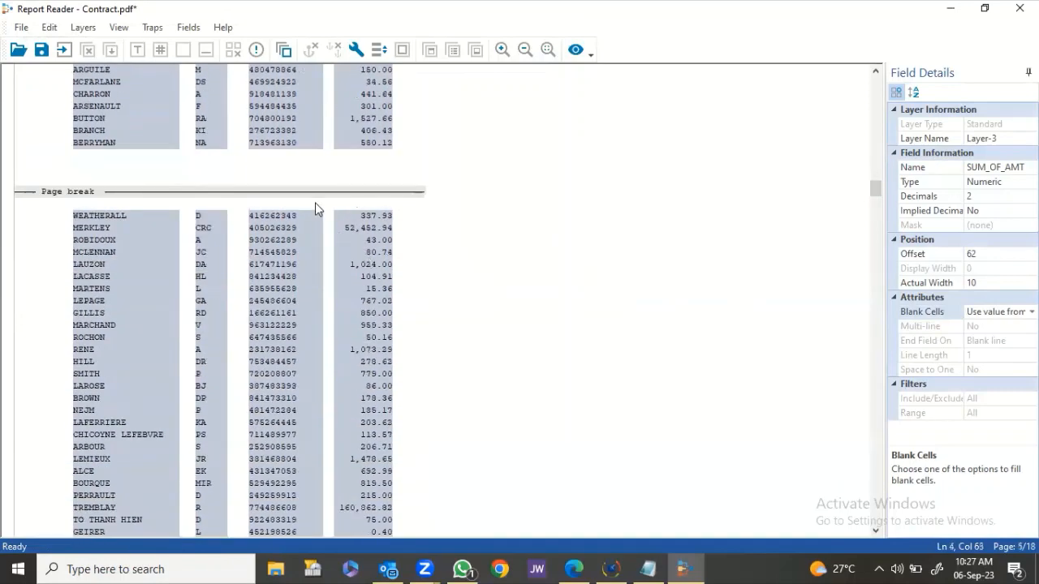
click(257, 50)
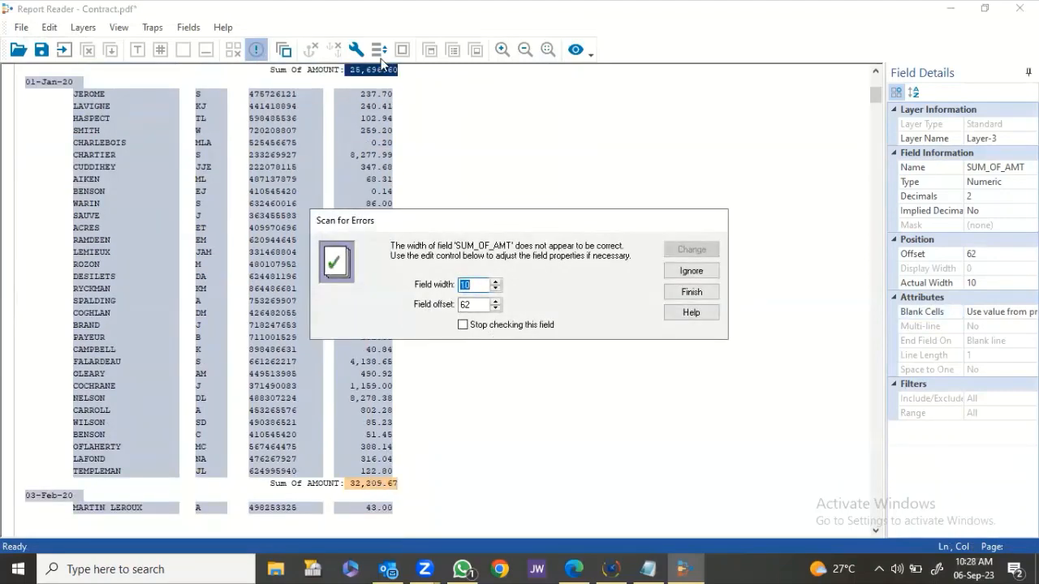
click(495, 281)
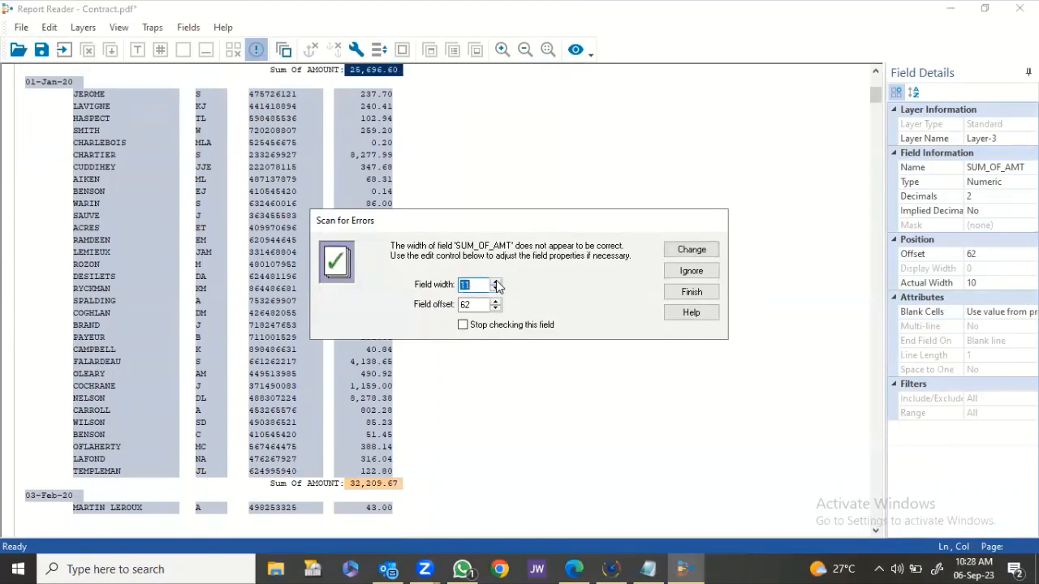
click(677, 251)
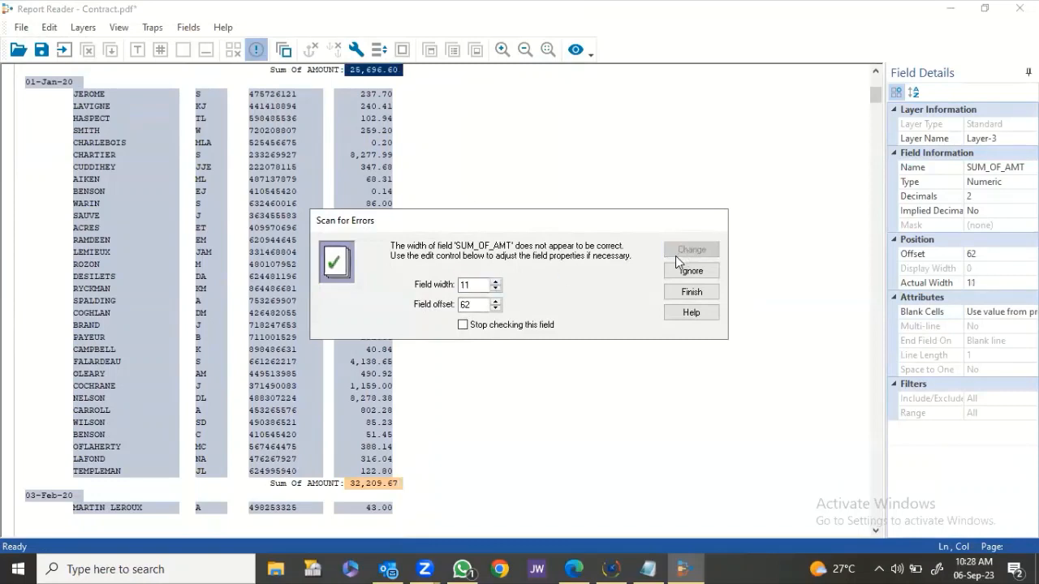
click(495, 281)
click(692, 249)
click(694, 270)
click(692, 271)
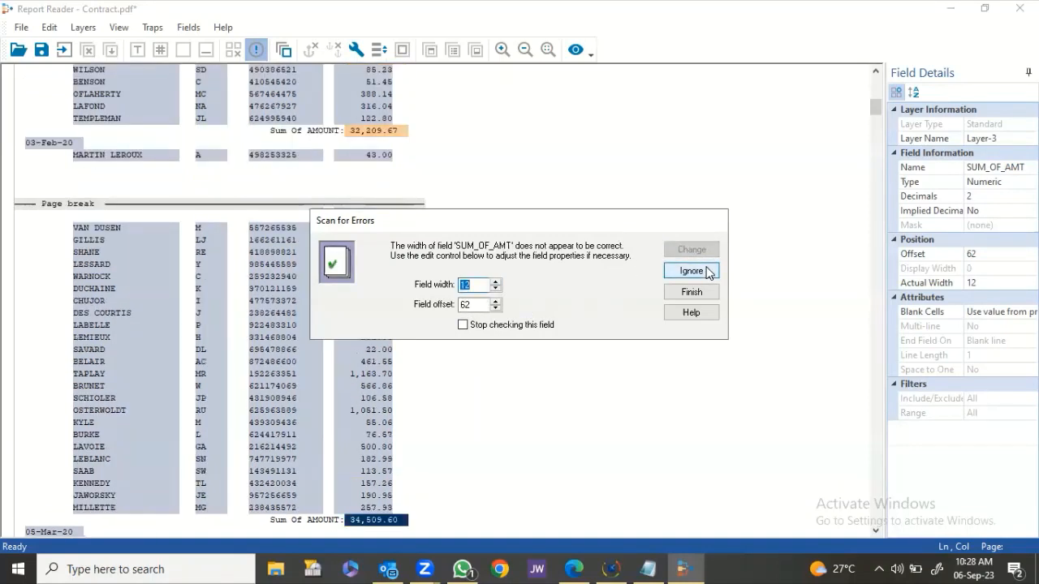
click(708, 273)
click(708, 273)
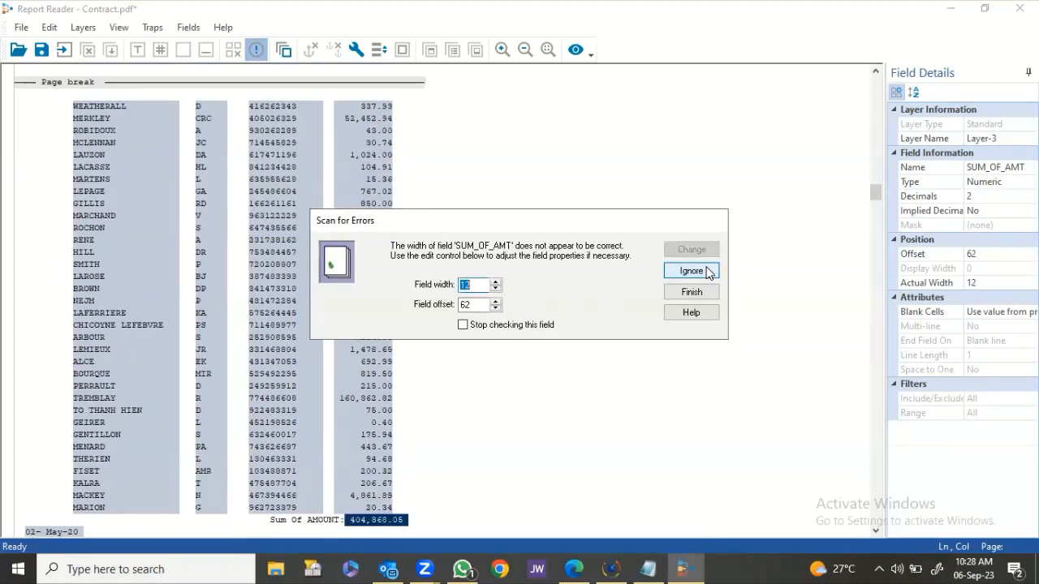
click(708, 273)
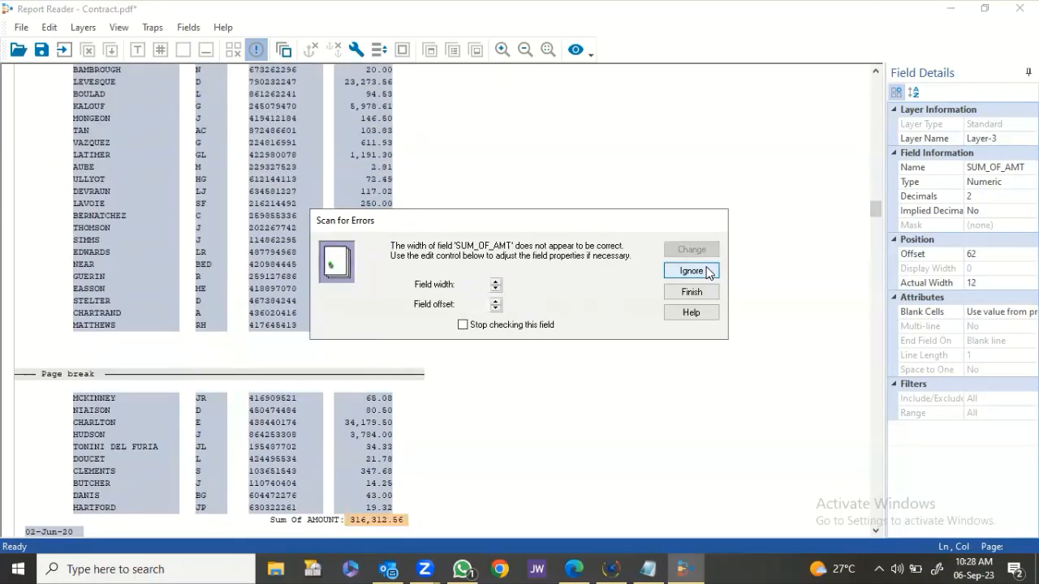
click(708, 272)
click(707, 273)
click(708, 273)
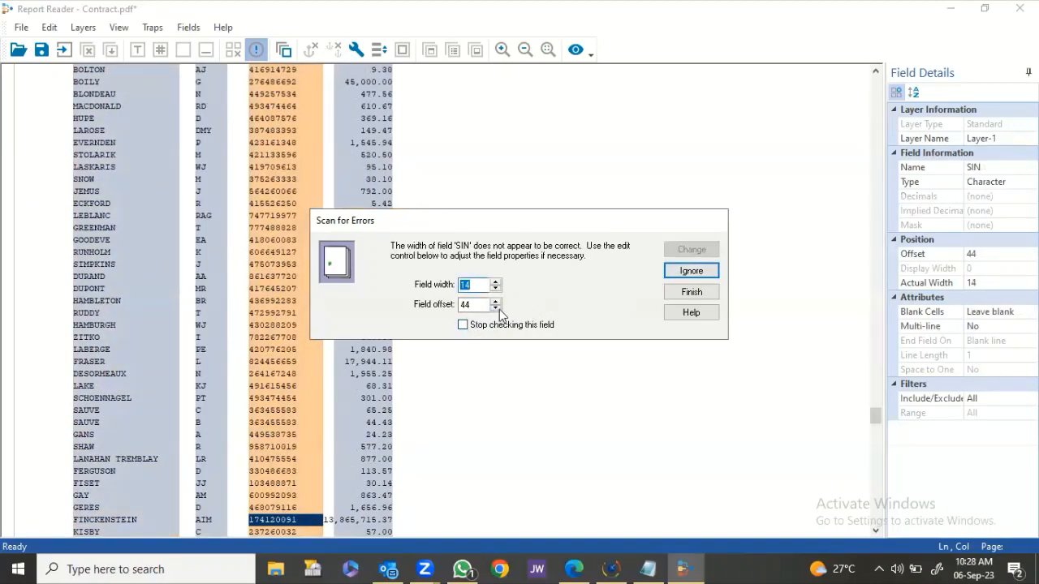
Set the SIN field width to 13 and the AMOUNT field to width 13 at offset 58.
click(496, 289)
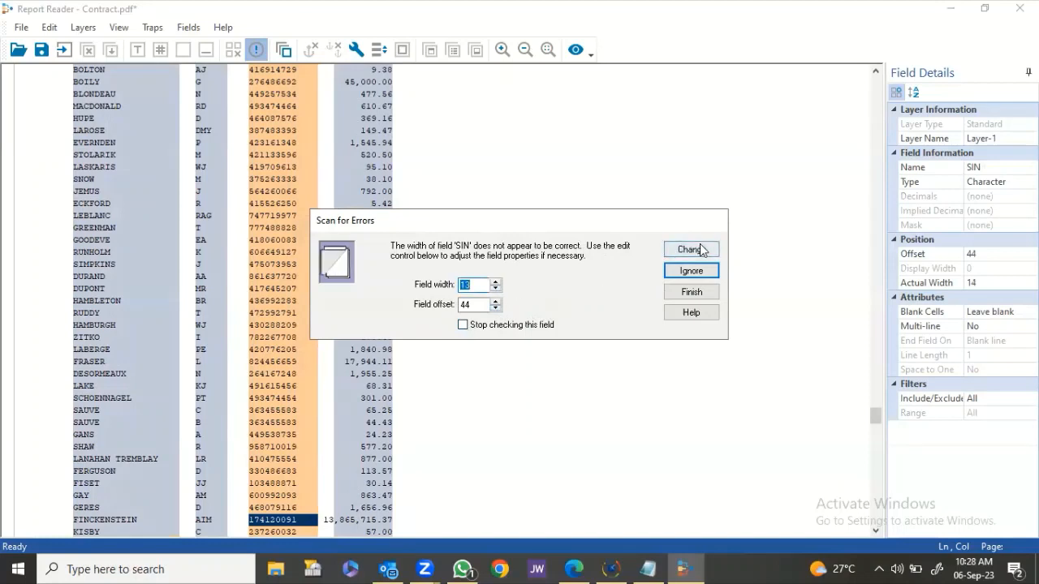
click(700, 247)
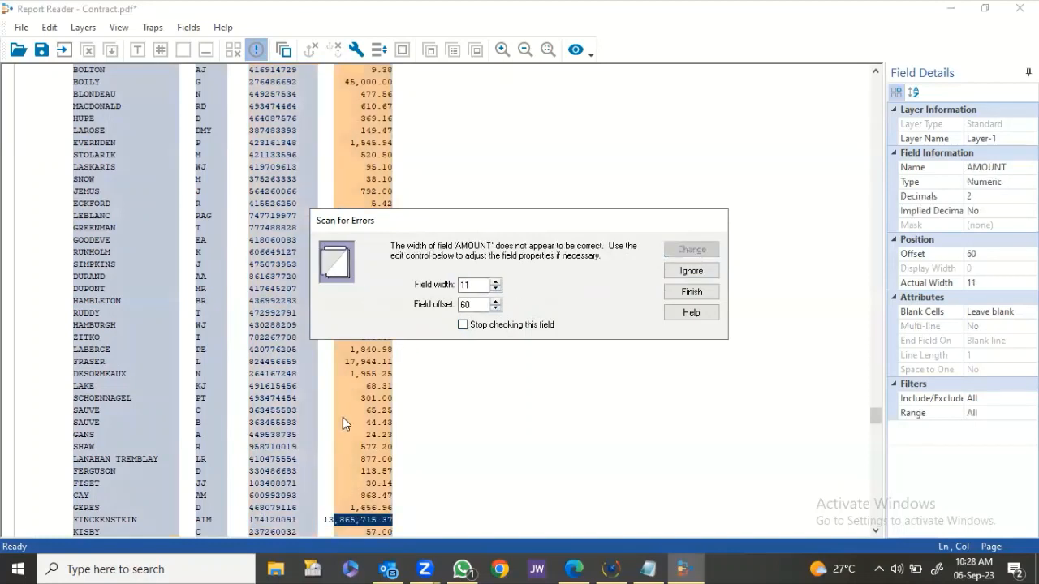
click(495, 281)
click(494, 282)
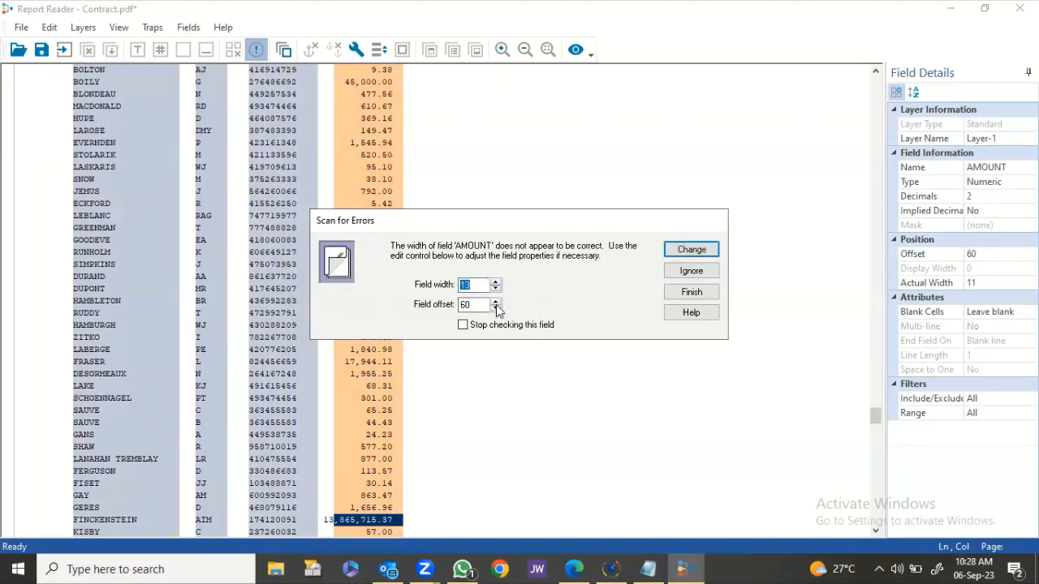
click(495, 308)
click(495, 307)
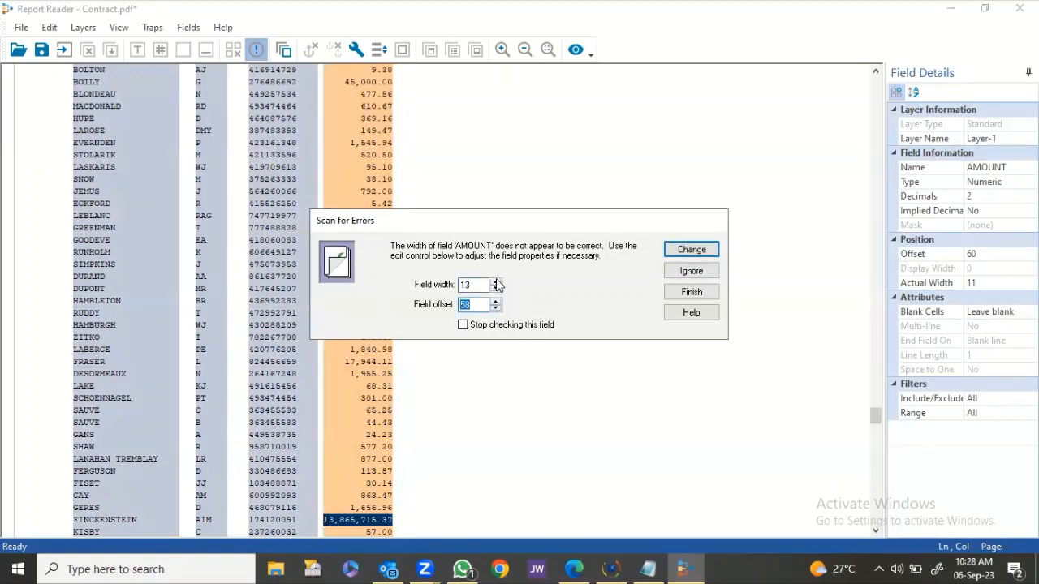
click(699, 250)
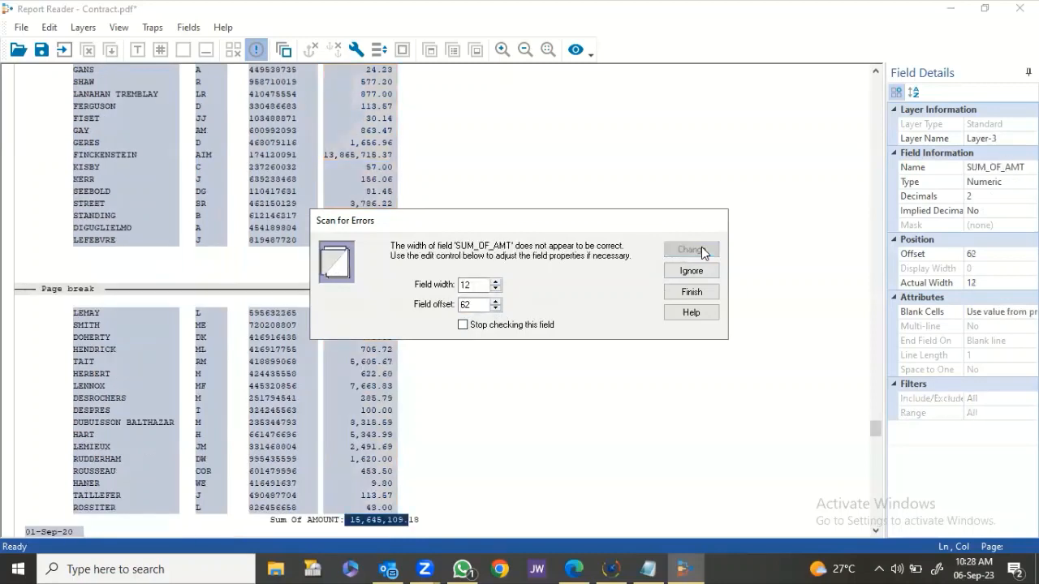
Widen SUM_OF_AMT to 14, ignore the last flagged errors, and close the validation message.
click(495, 282)
click(495, 282)
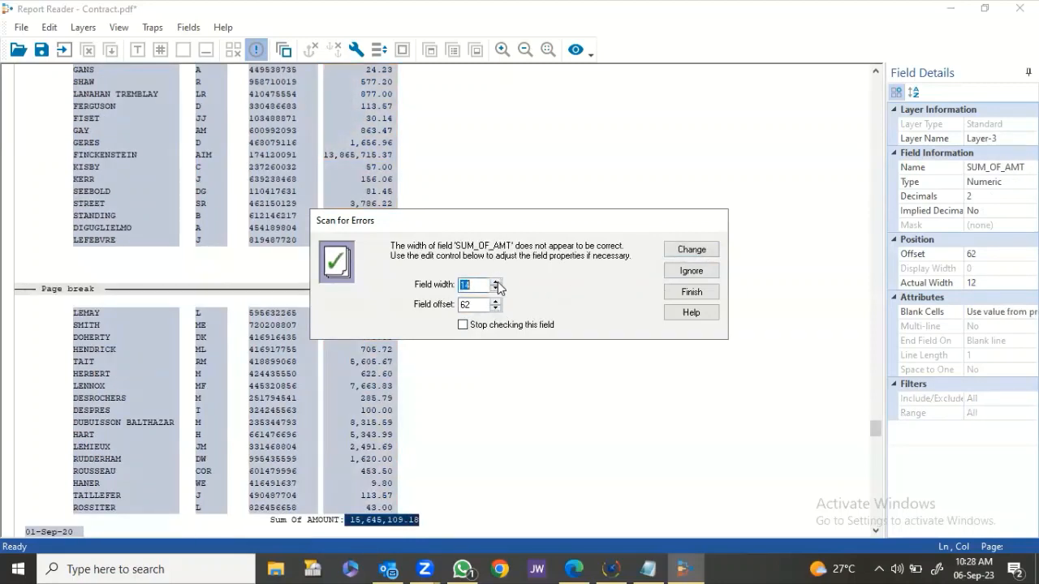
click(683, 252)
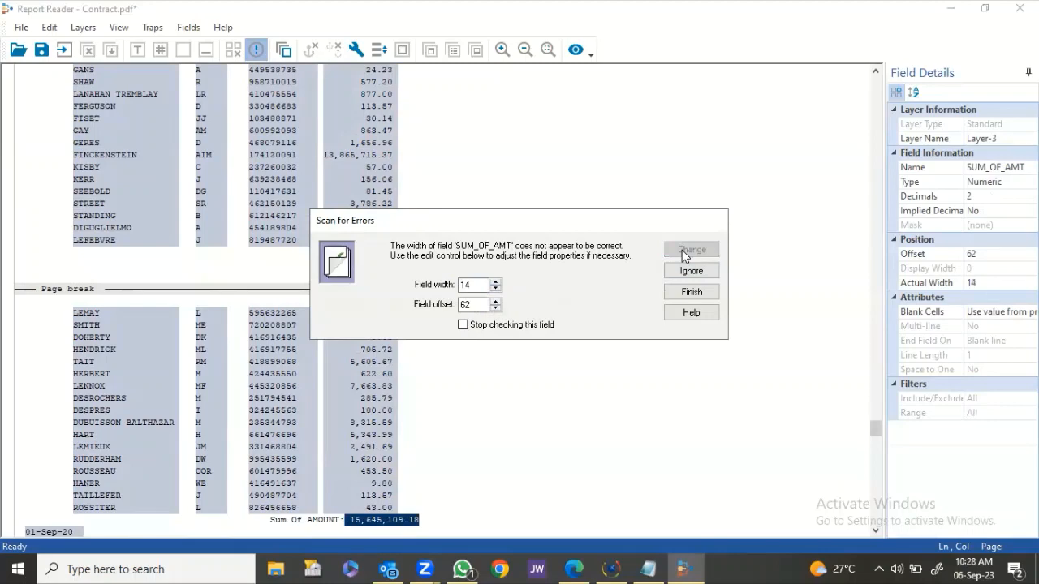
click(690, 271)
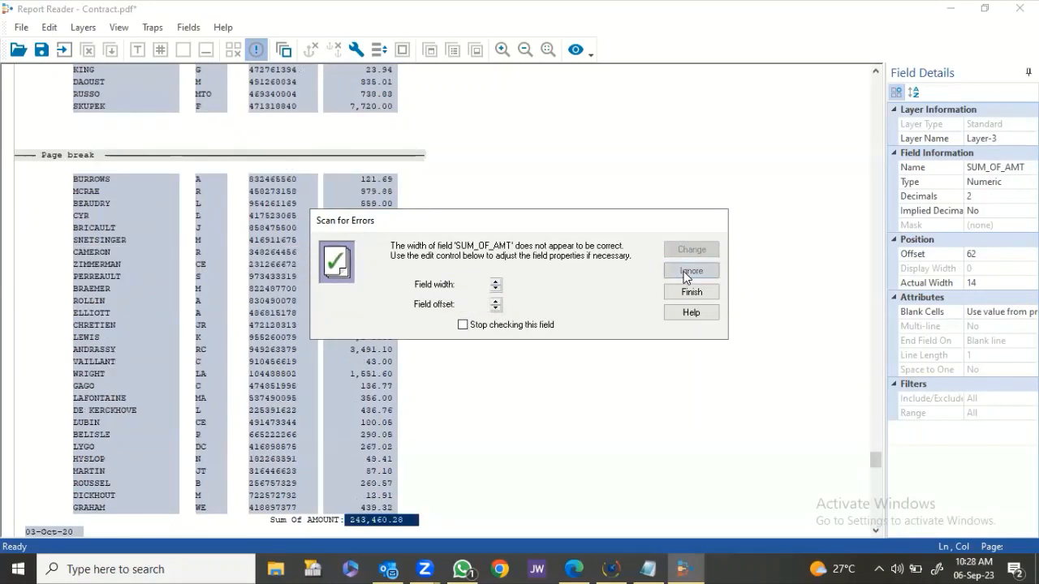
click(690, 271)
click(691, 271)
click(690, 271)
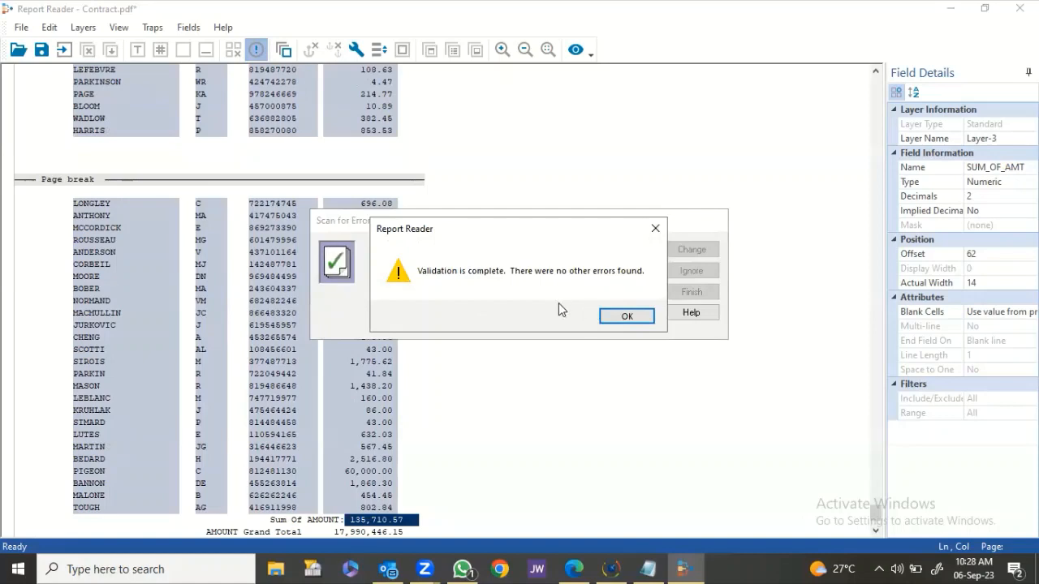
click(626, 317)
Save the import template as Contract.jpm, replacing the existing file.
click(40, 49)
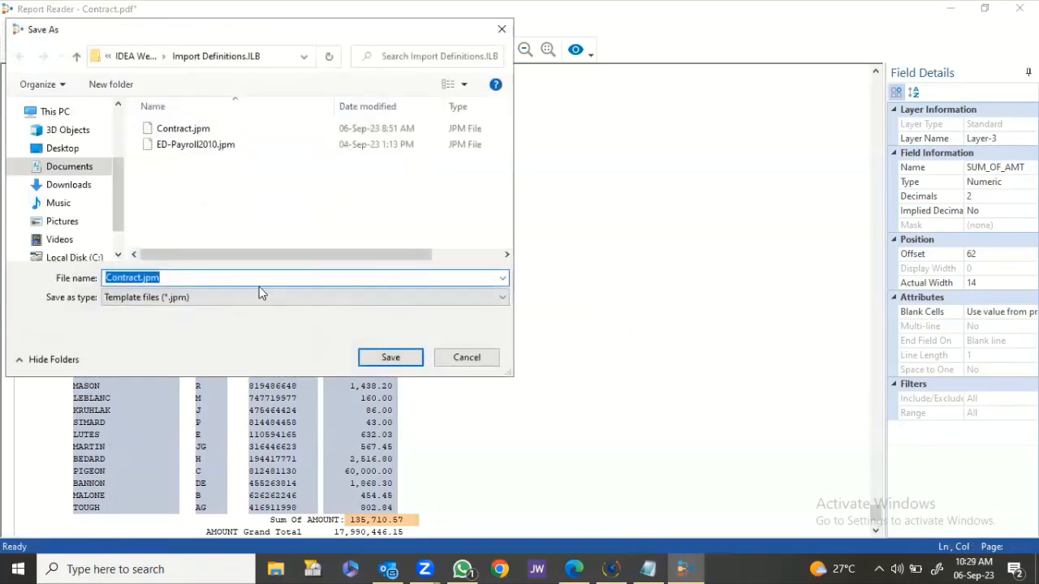
click(388, 357)
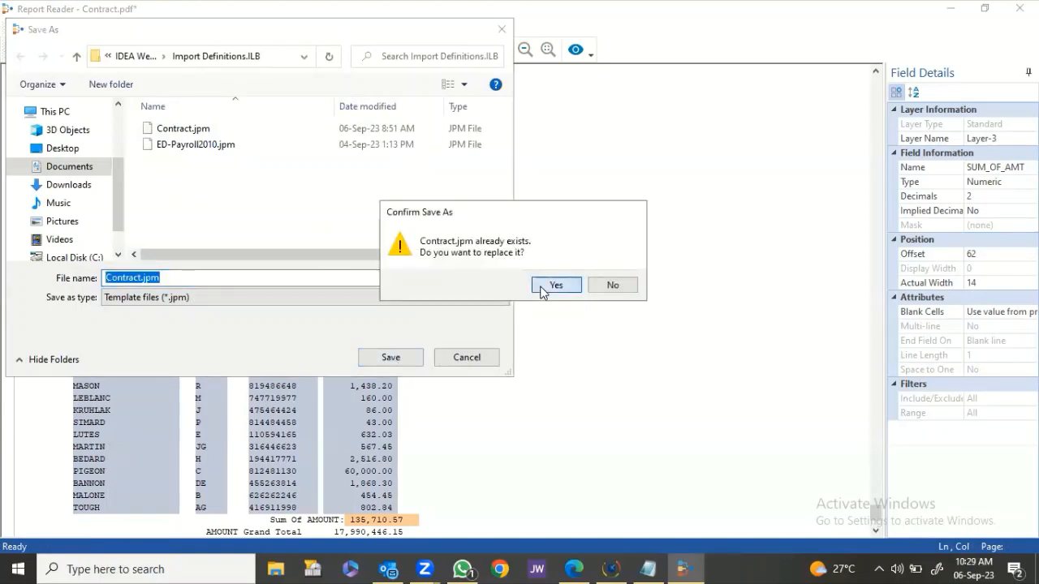
click(542, 288)
Import the report data into a new database named Contract New.
click(62, 51)
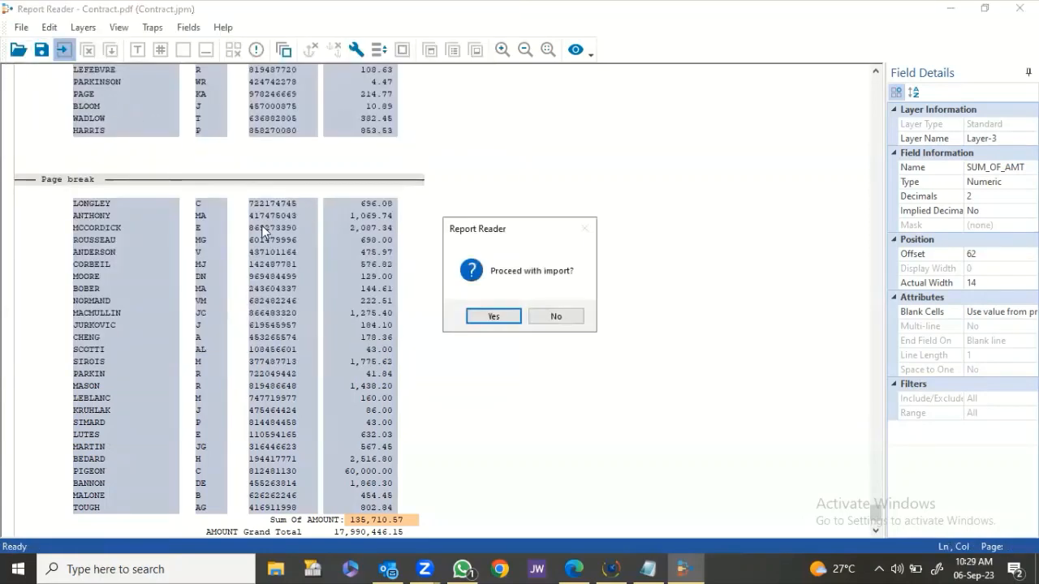
click(493, 317)
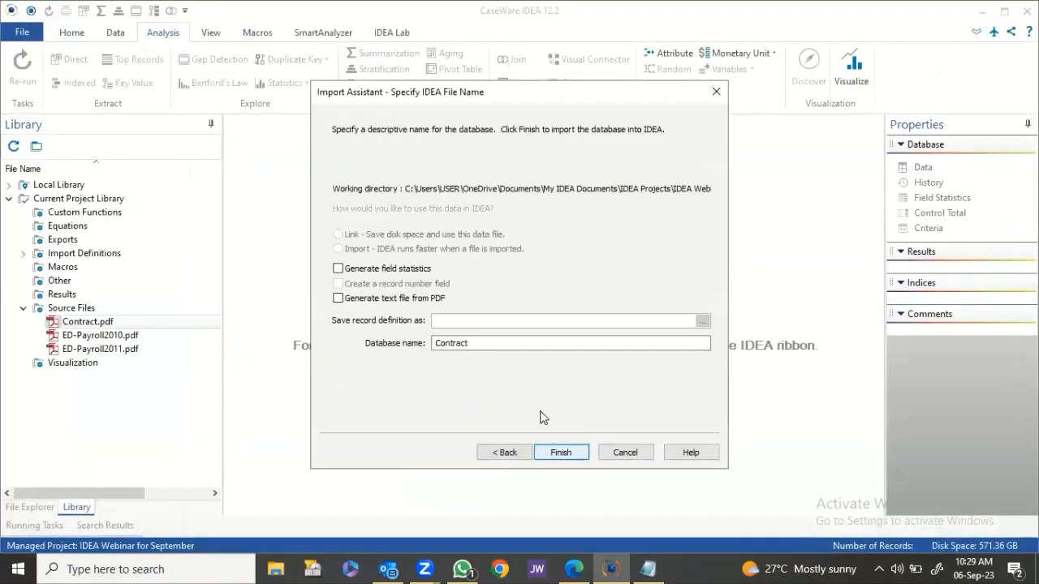
click(514, 340)
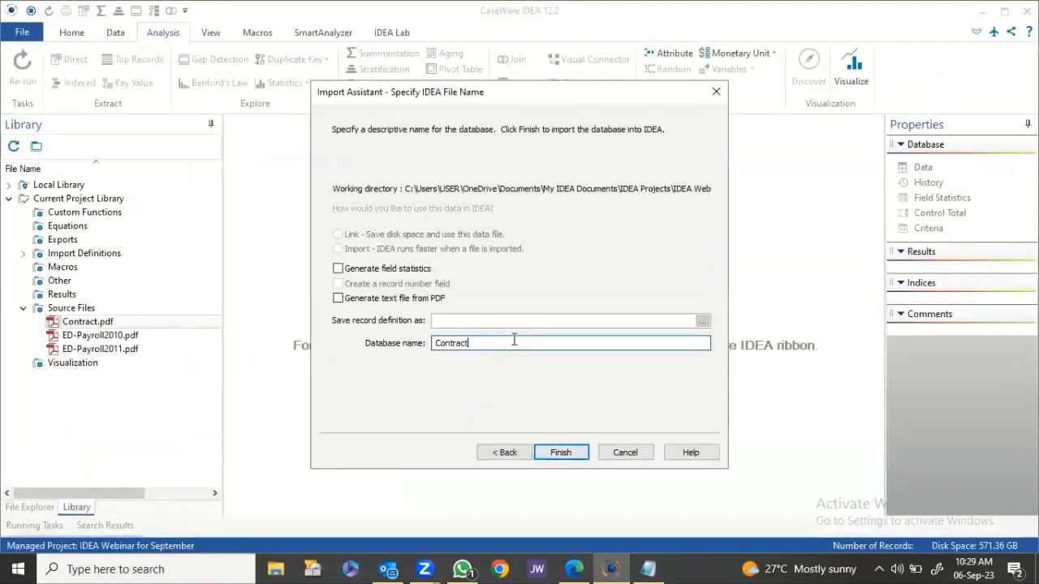
text(New)
click(578, 451)
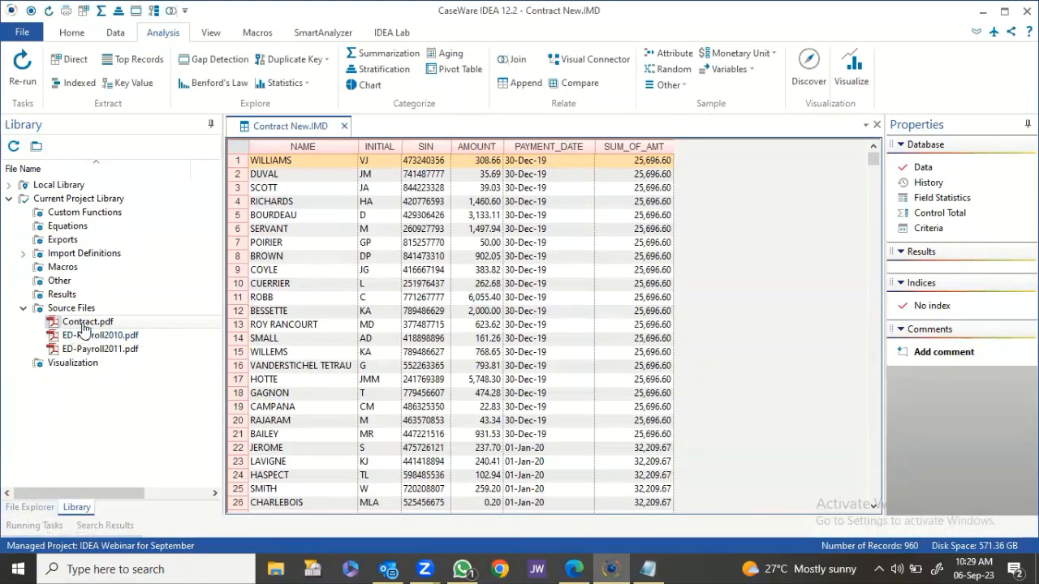
Show the project's files in File Explorer and narrow that pane to widen the data grid.
scroll(473, 288, down, 7)
scroll(473, 288, up, 7)
click(35, 508)
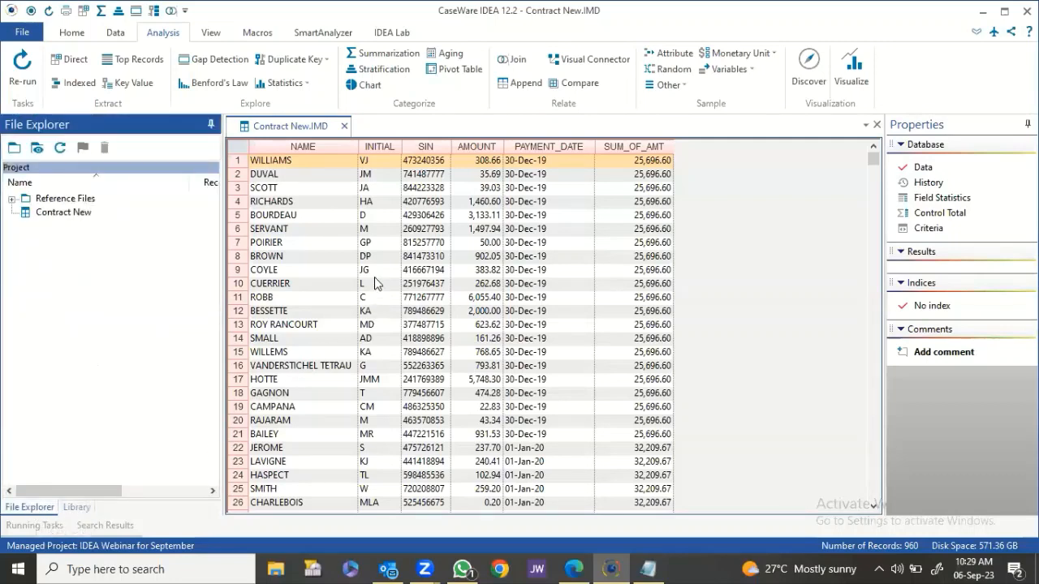
drag(223, 241, 133, 226)
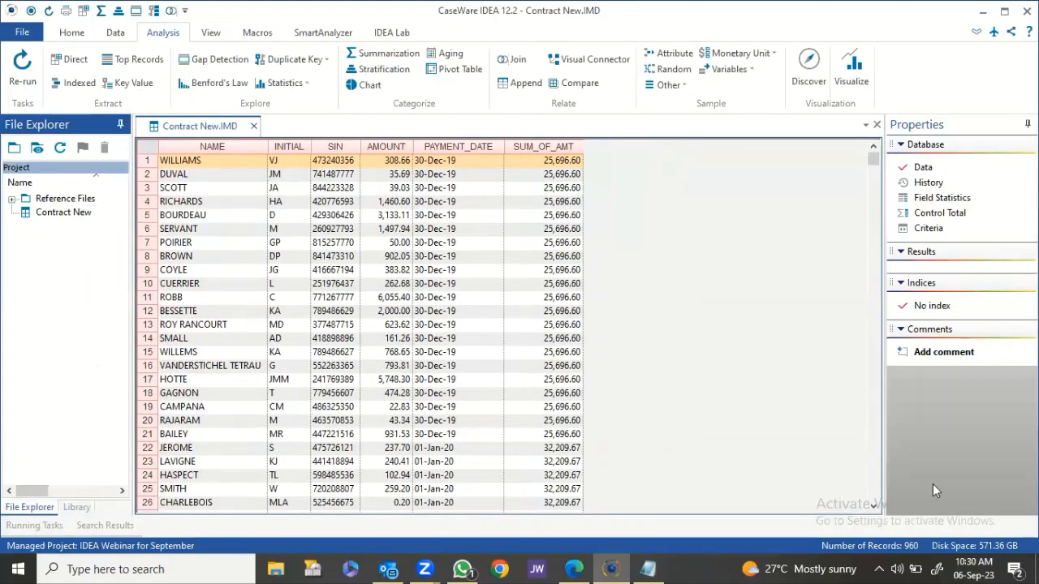
Check the SUM_OF_AMT values for row 1 and for DUVAL before summarizing.
scroll(505, 205, down, 4)
scroll(528, 187, up, 4)
click(550, 164)
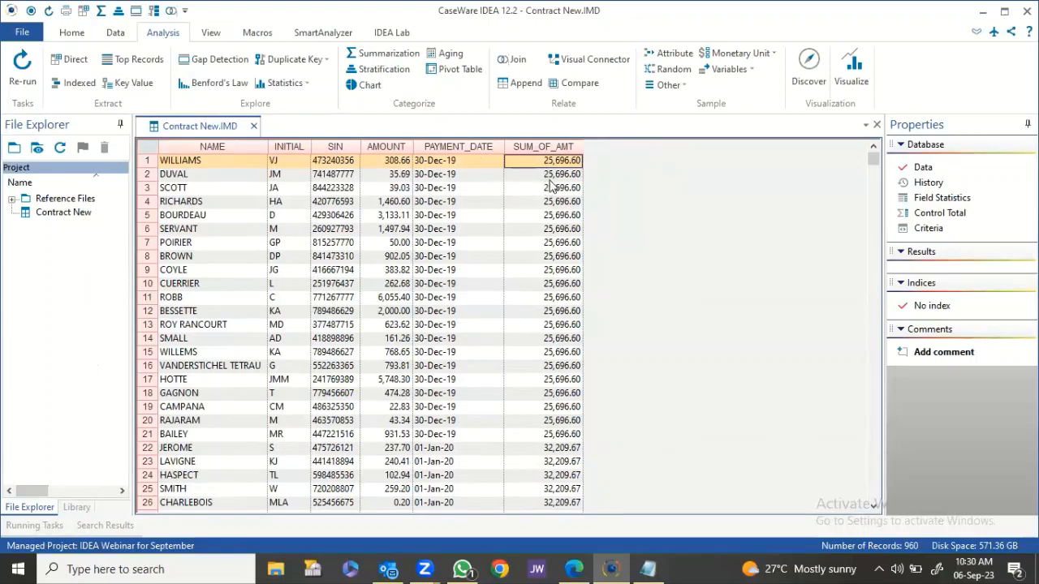
click(560, 175)
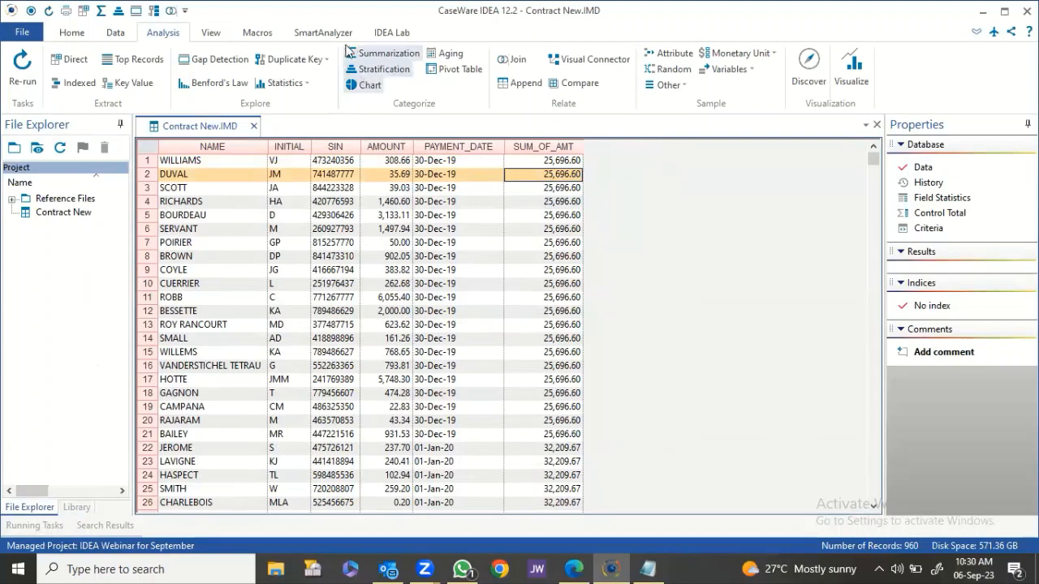
click(377, 54)
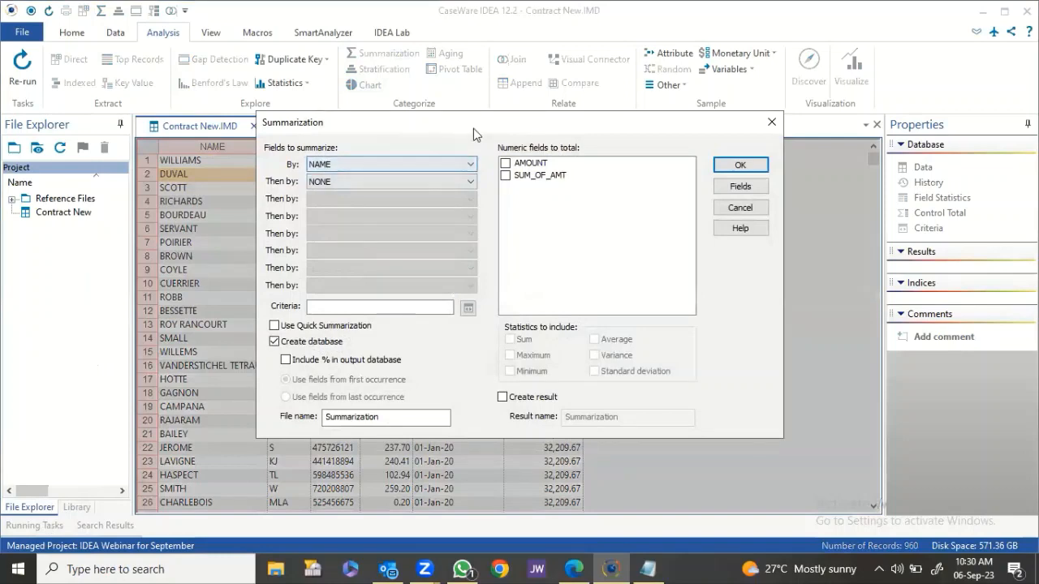
Summarize by PAYMENT_DATE totalling AMOUNT, including SUM_OF_AMT, into Summary by Payment Date.
drag(473, 128, 663, 207)
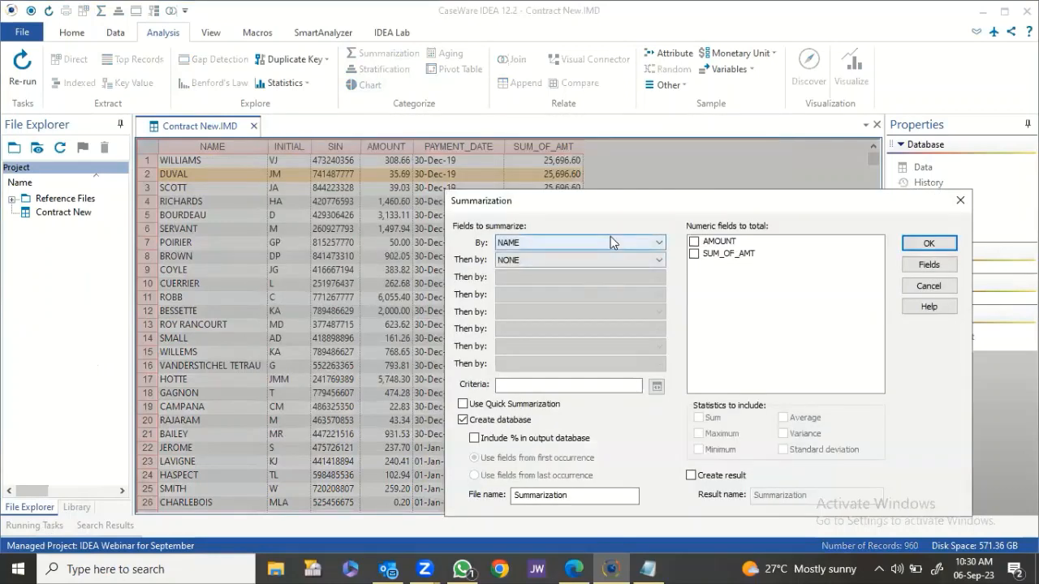
click(610, 240)
click(553, 296)
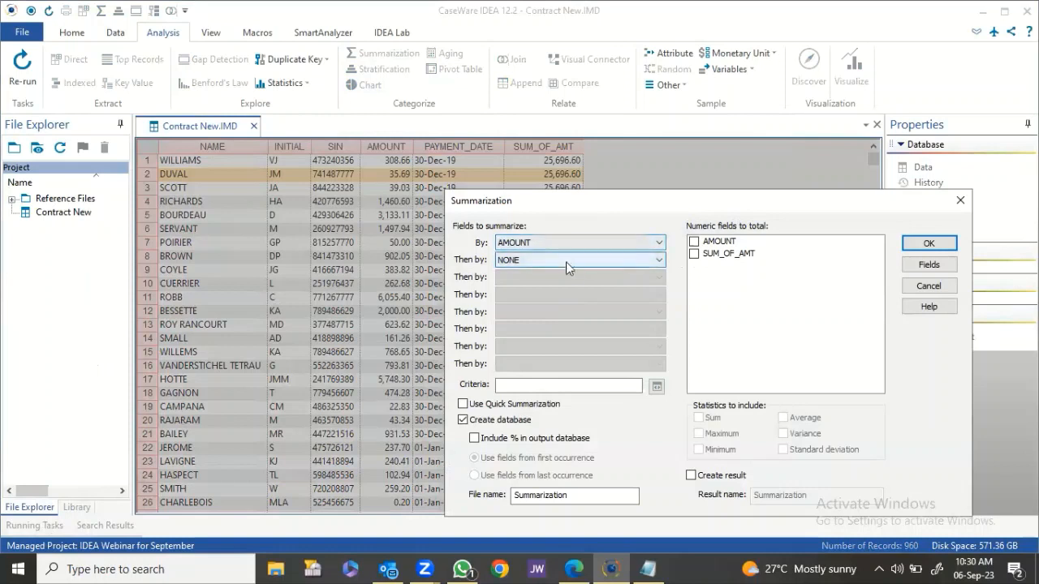
click(601, 239)
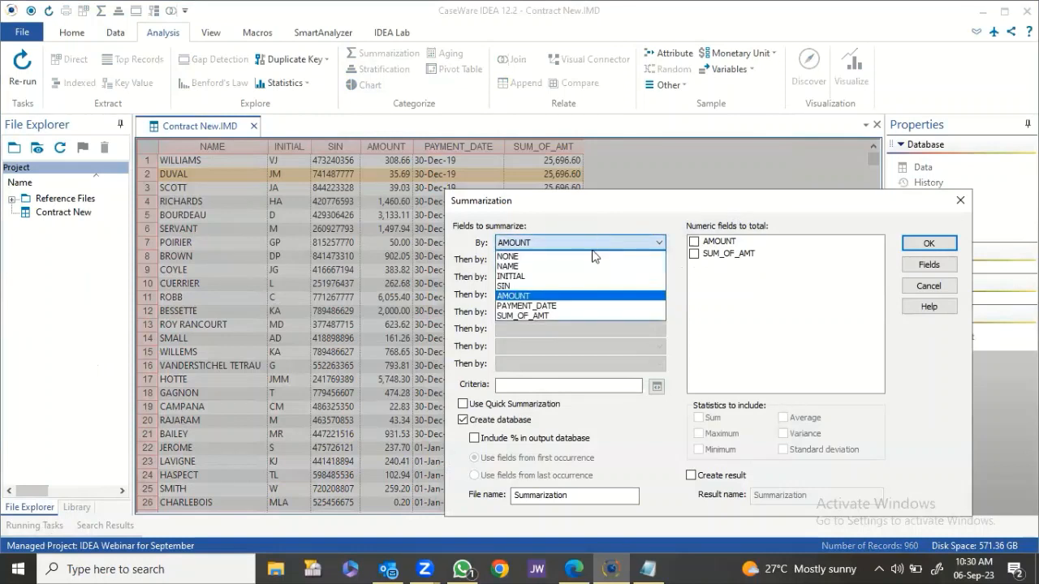
click(551, 306)
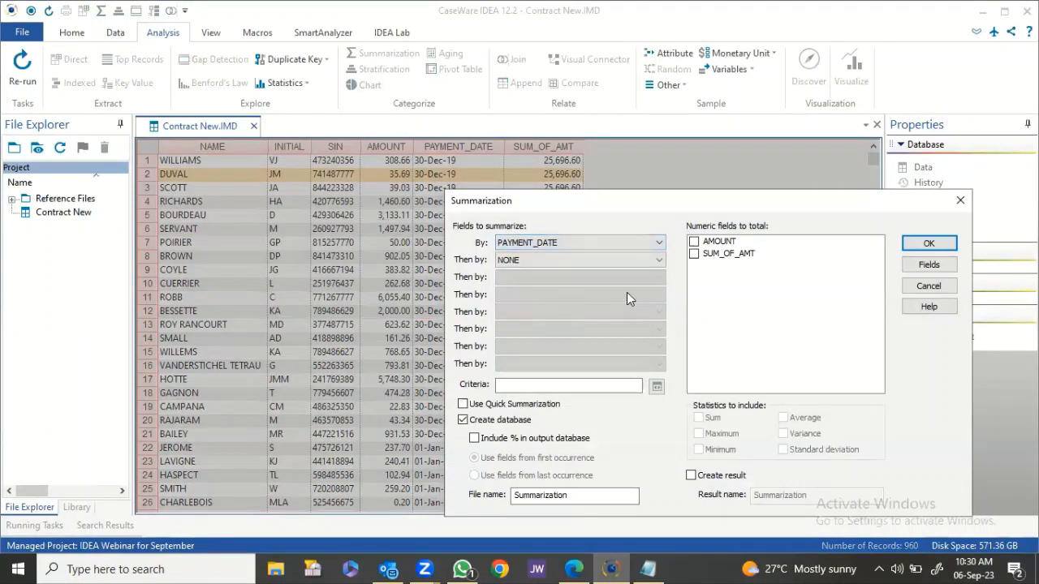
click(694, 242)
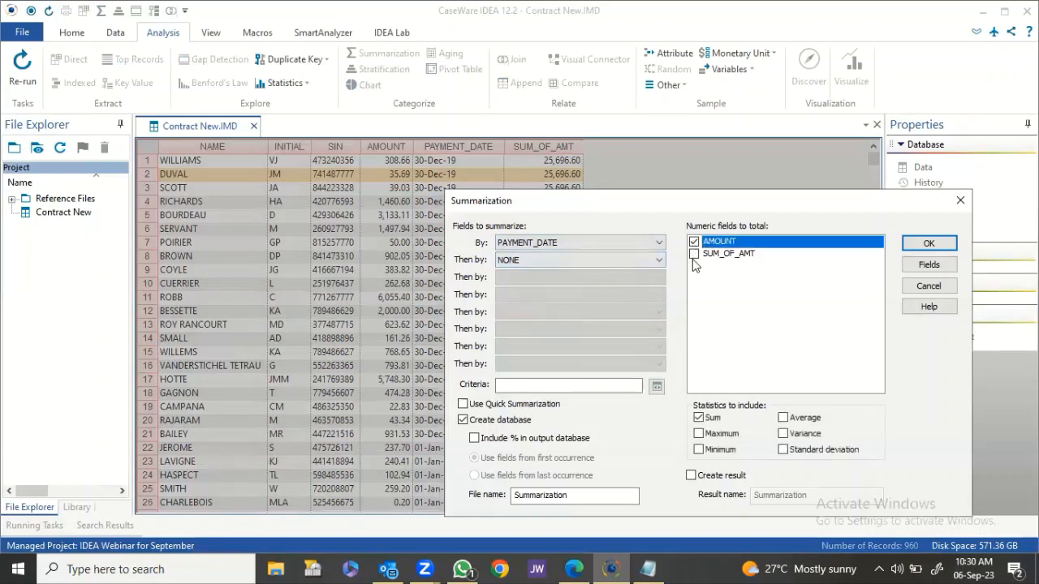
click(929, 264)
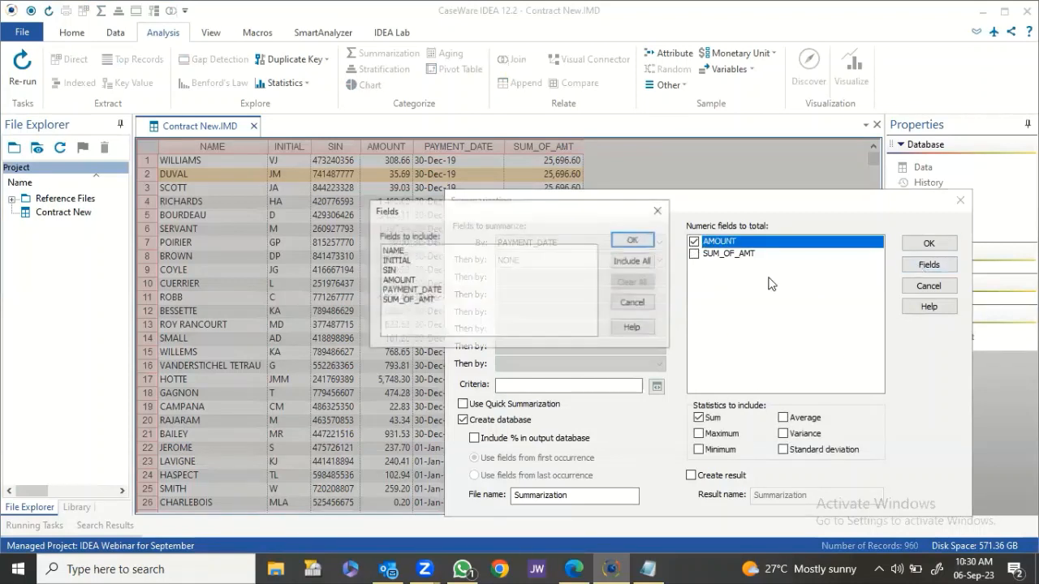
click(426, 299)
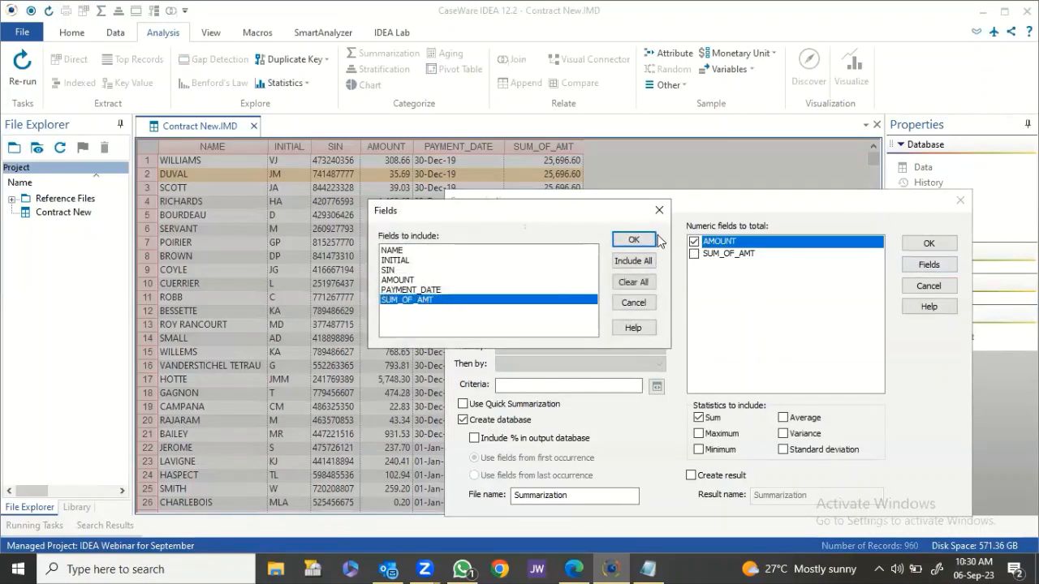
click(633, 240)
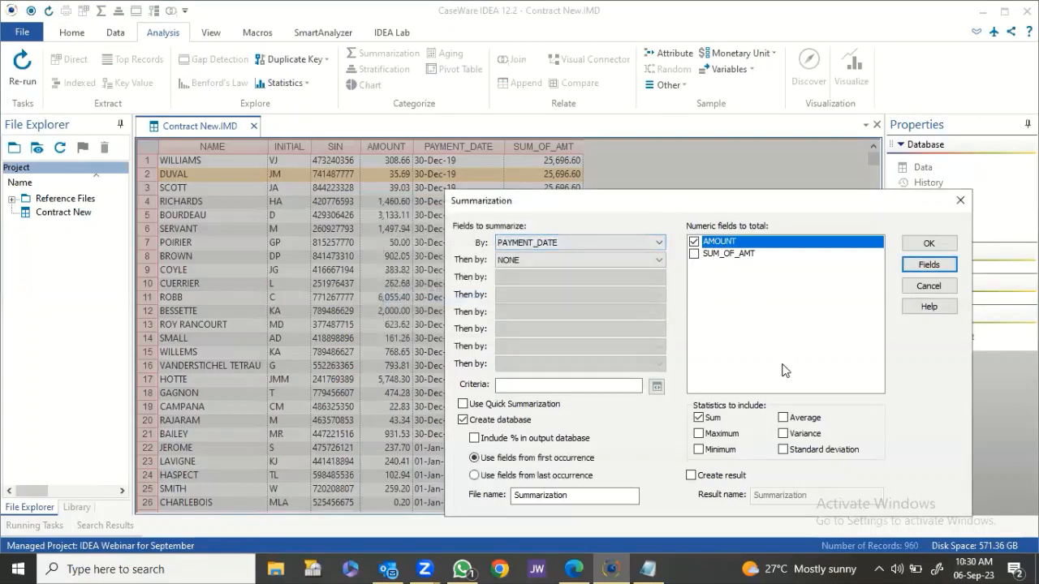
click(600, 493)
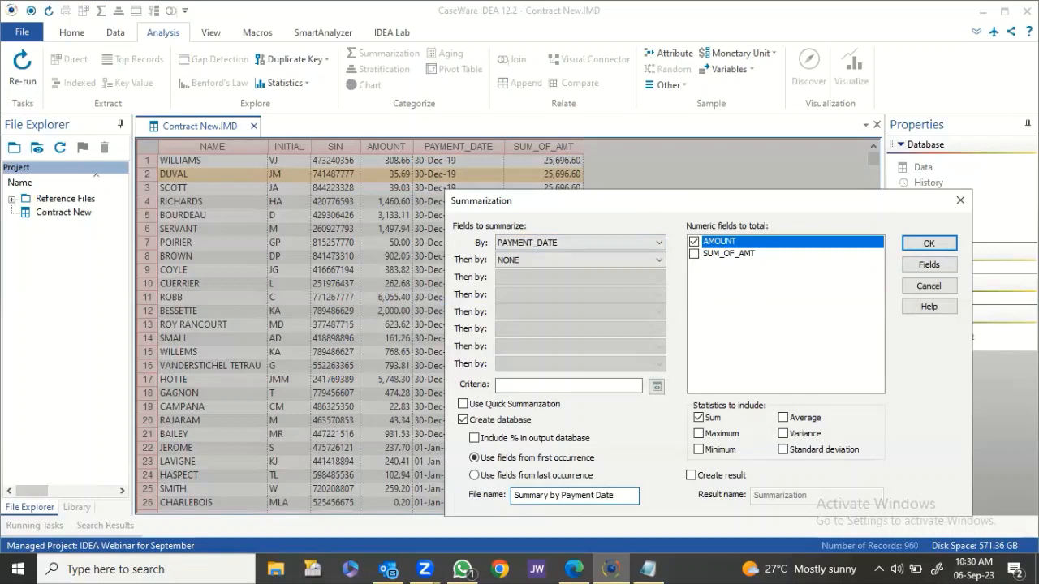
click(905, 242)
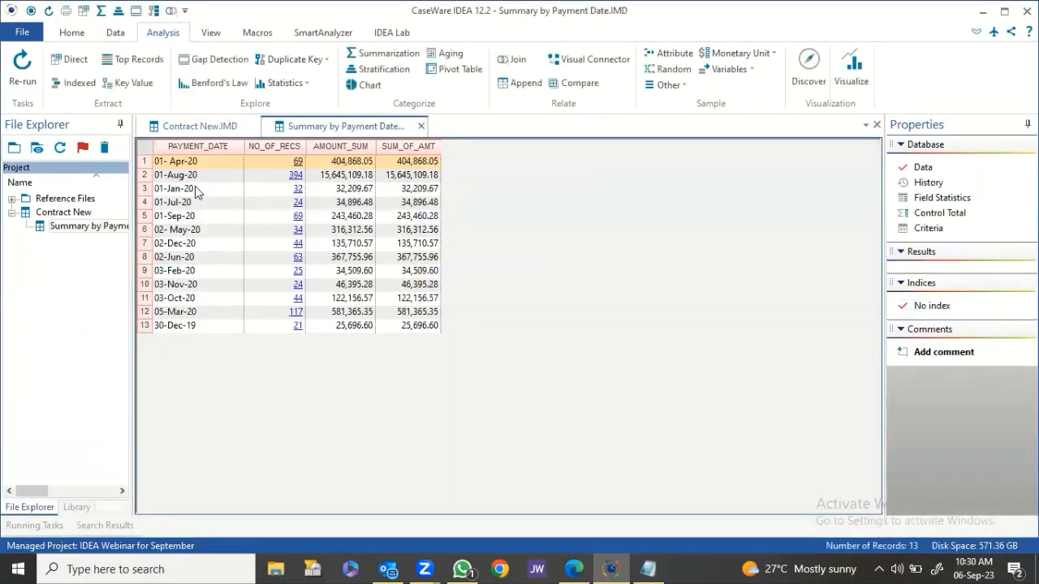
View the Contract.pdf source file from the project Library.
click(76, 507)
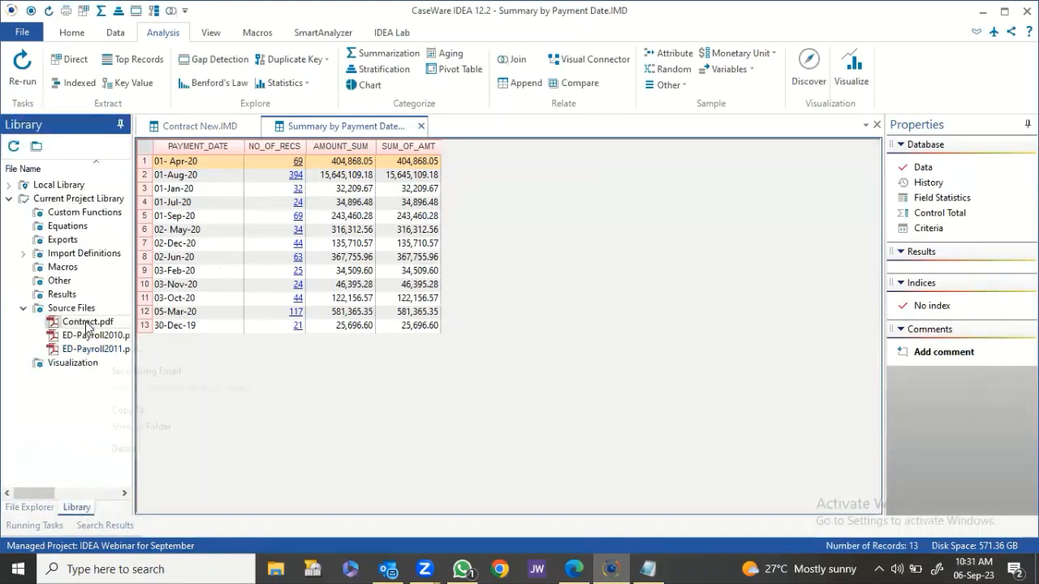
right_click(85, 322)
click(123, 335)
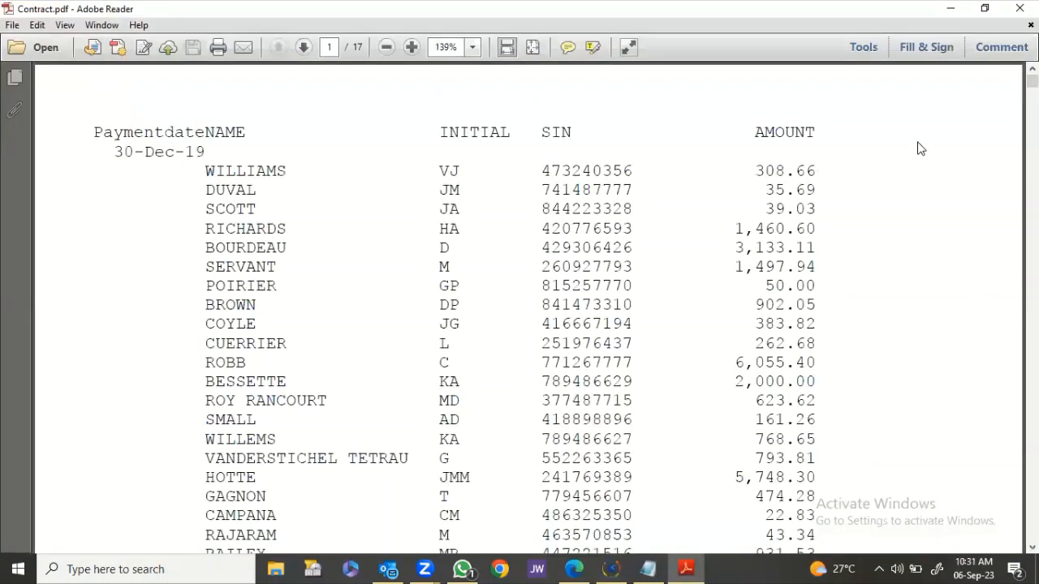
Find and highlight the 05-Mar-20 Sum Of AMOUNT total 581,365.35 in Contract.pdf, then minimize Adobe Reader.
scroll(921, 163, down, 10)
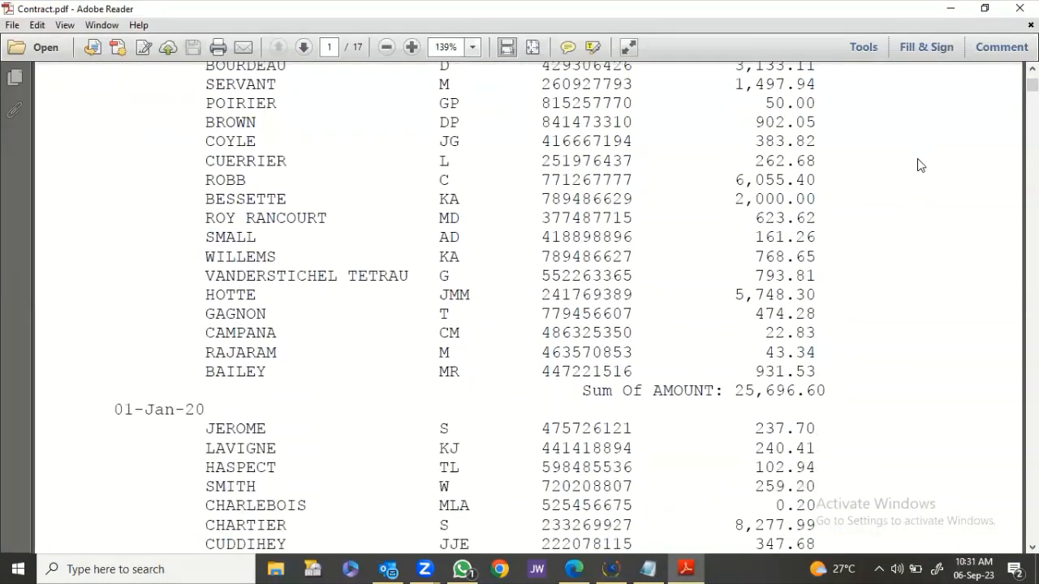
scroll(919, 166, down, 11)
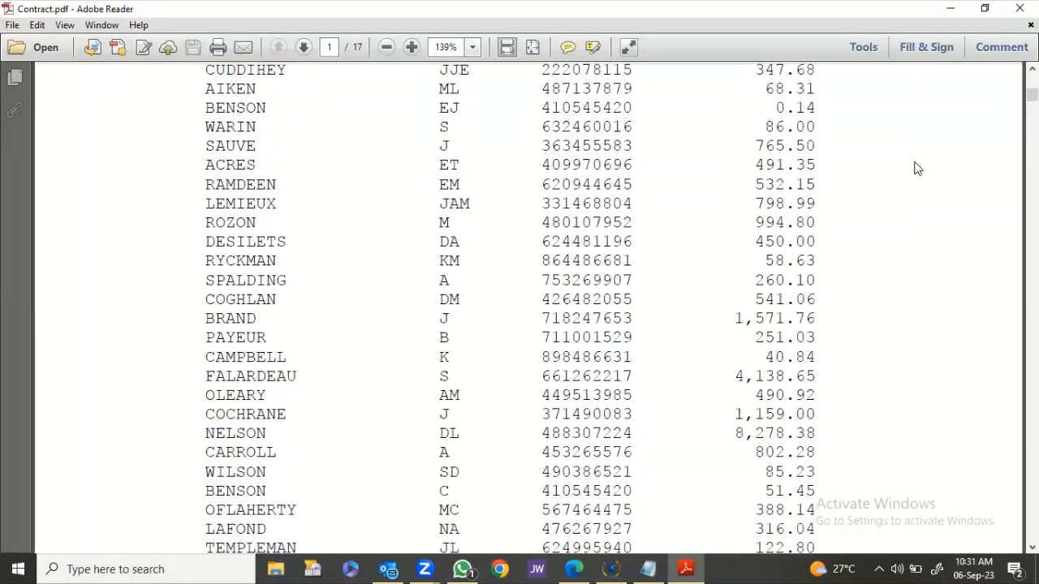
scroll(917, 168, down, 13)
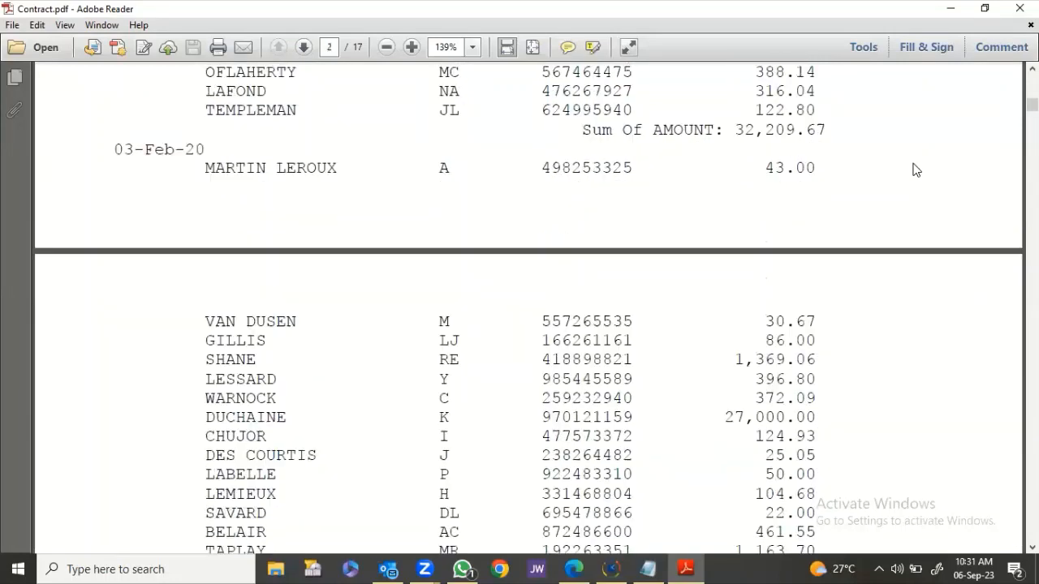
scroll(915, 168, down, 13)
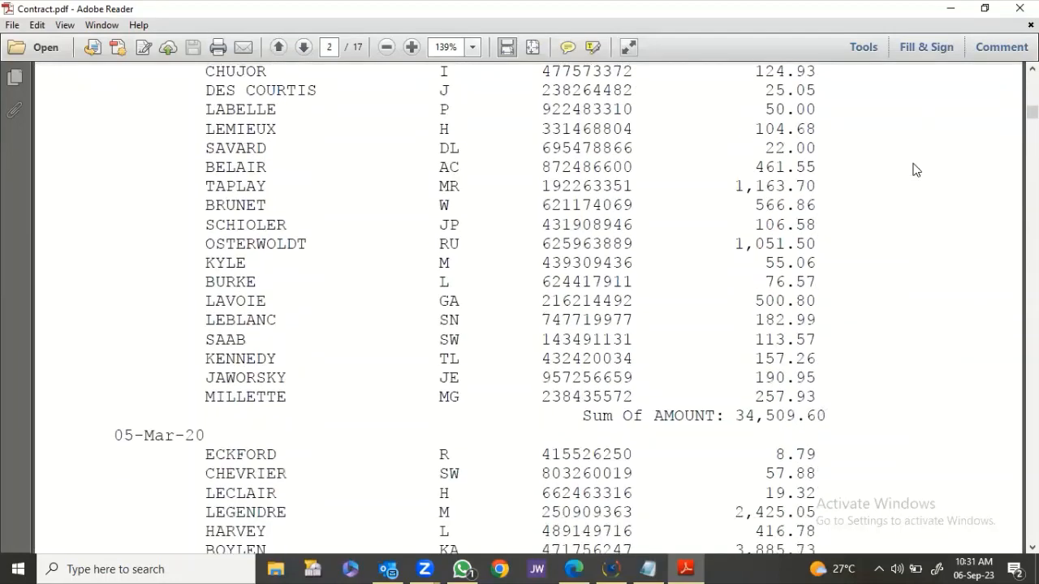
scroll(916, 169, down, 10)
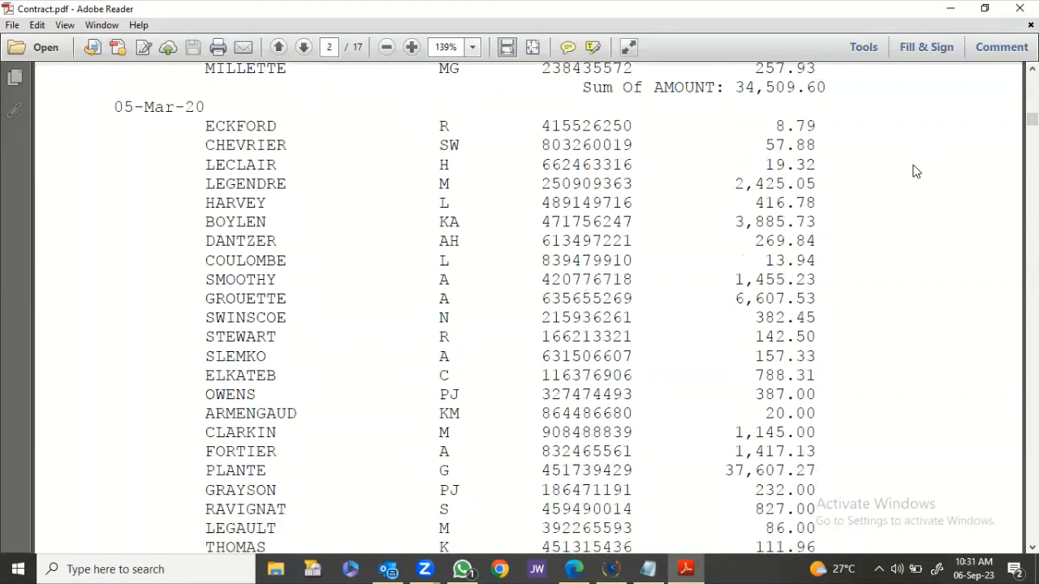
scroll(915, 170, down, 14)
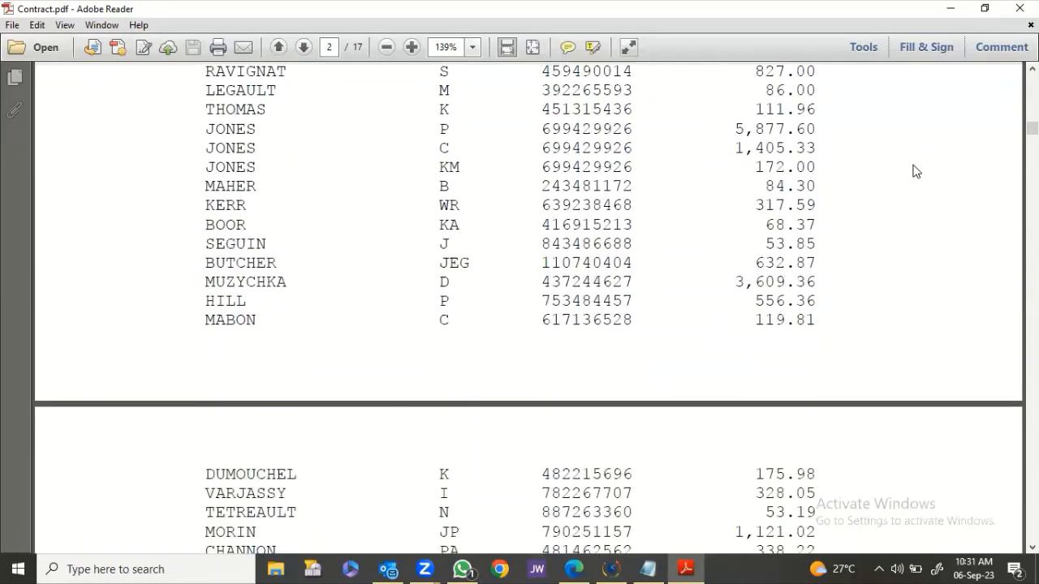
scroll(916, 171, down, 13)
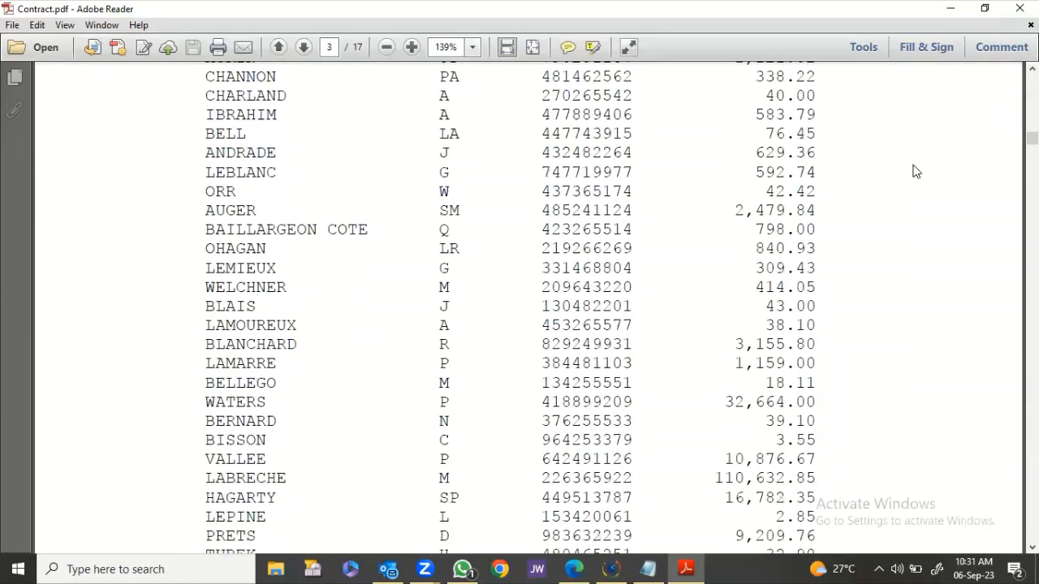
scroll(915, 170, down, 14)
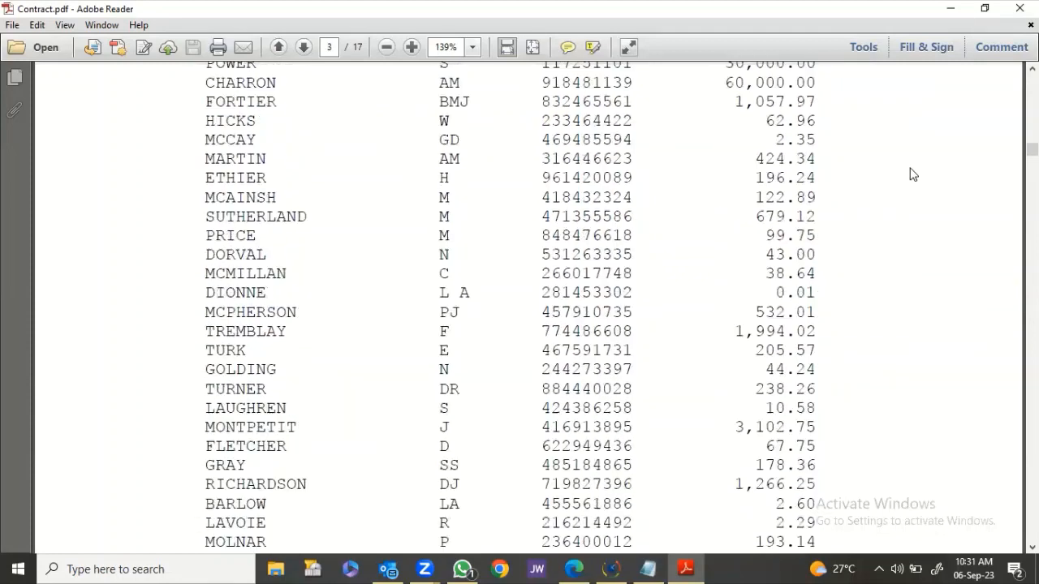
scroll(912, 174, down, 10)
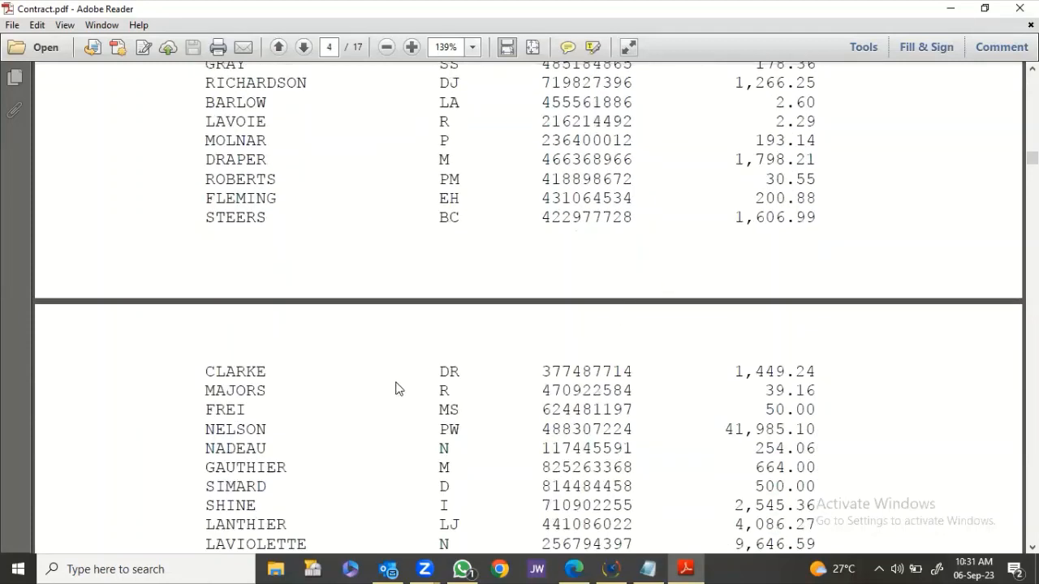
scroll(652, 256, up, 20)
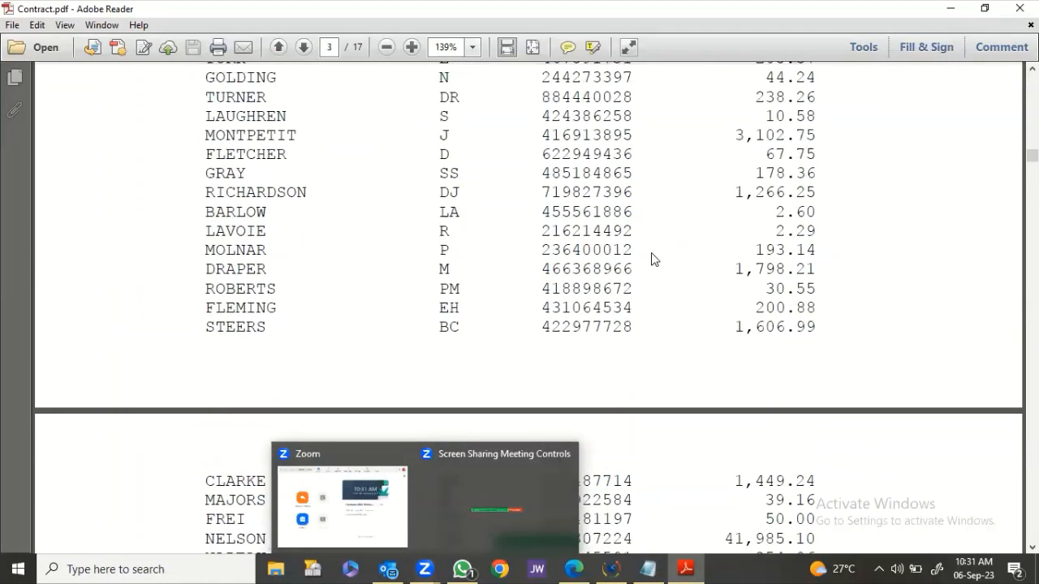
scroll(651, 256, up, 20)
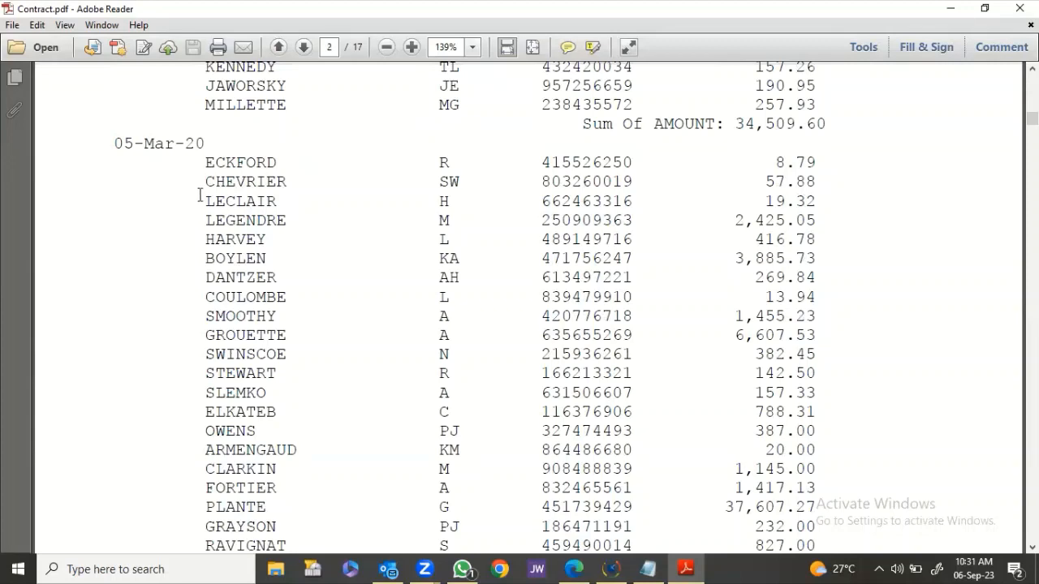
scroll(170, 162, down, 10)
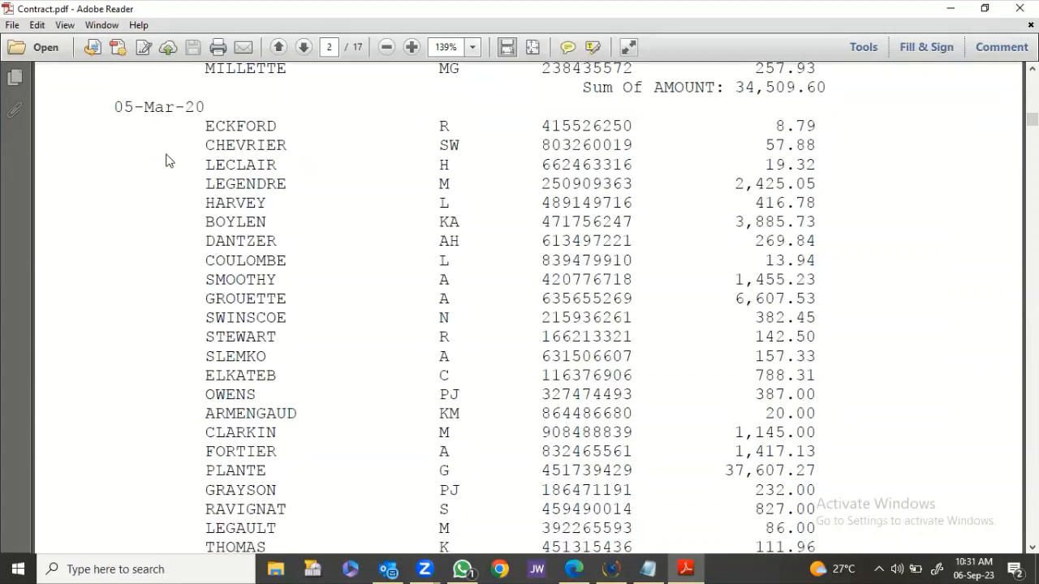
scroll(178, 174, down, 12)
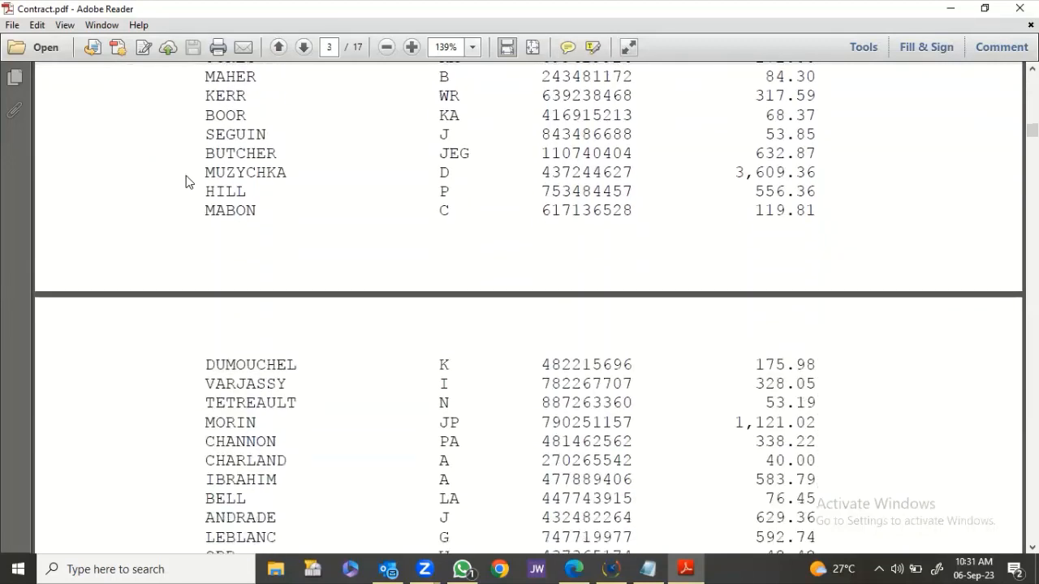
scroll(207, 203, down, 15)
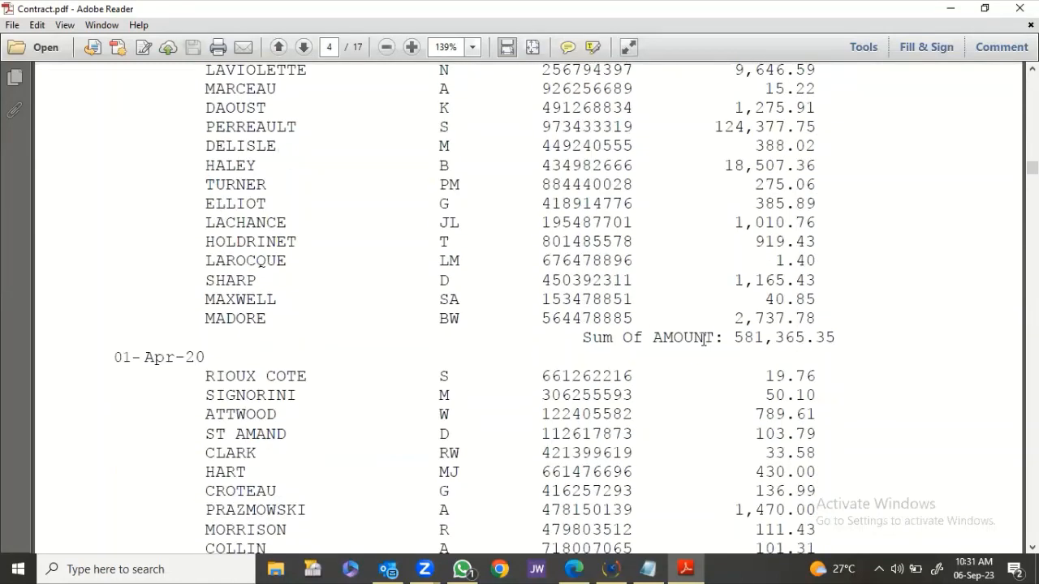
drag(728, 338, 836, 338)
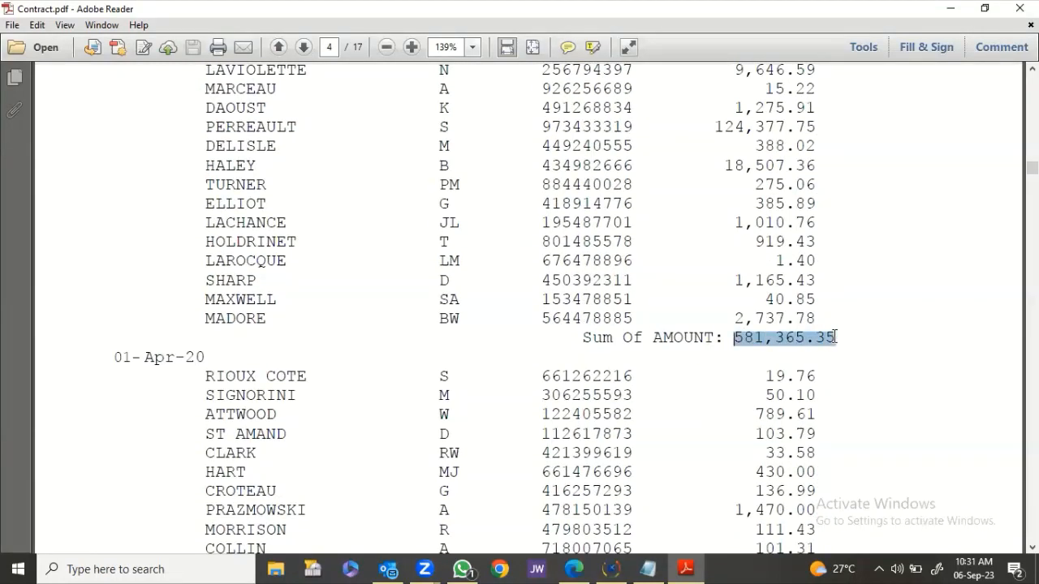
click(951, 8)
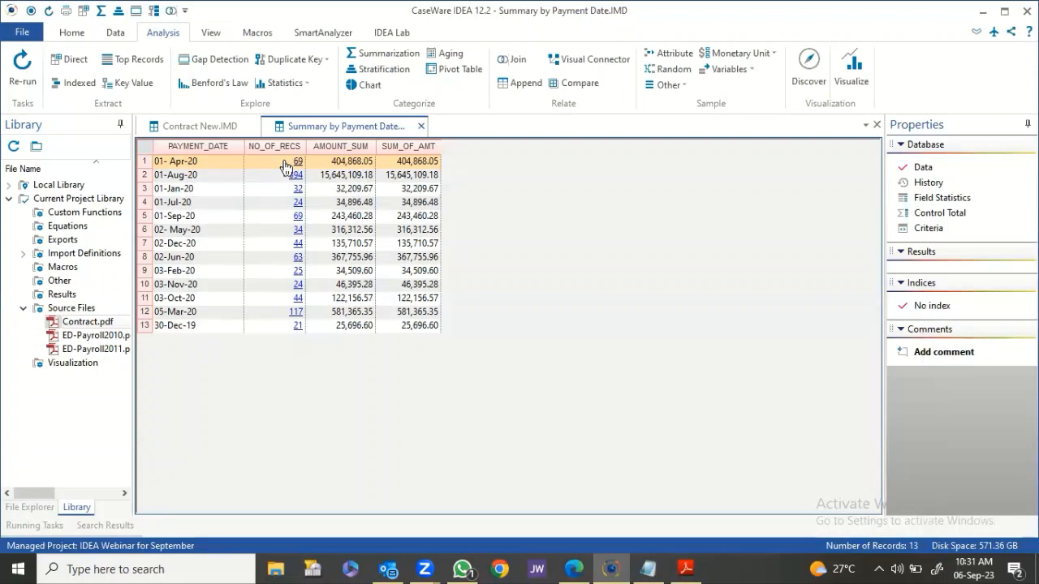
Compare AMOUNT_SUM with SUM_OF_AMT for each date, including 30-Dec-19, 05-Mar-20 and 01-Sep-20.
click(359, 162)
click(426, 163)
click(350, 244)
click(354, 258)
click(411, 258)
click(343, 276)
click(396, 297)
click(343, 303)
click(365, 326)
click(363, 312)
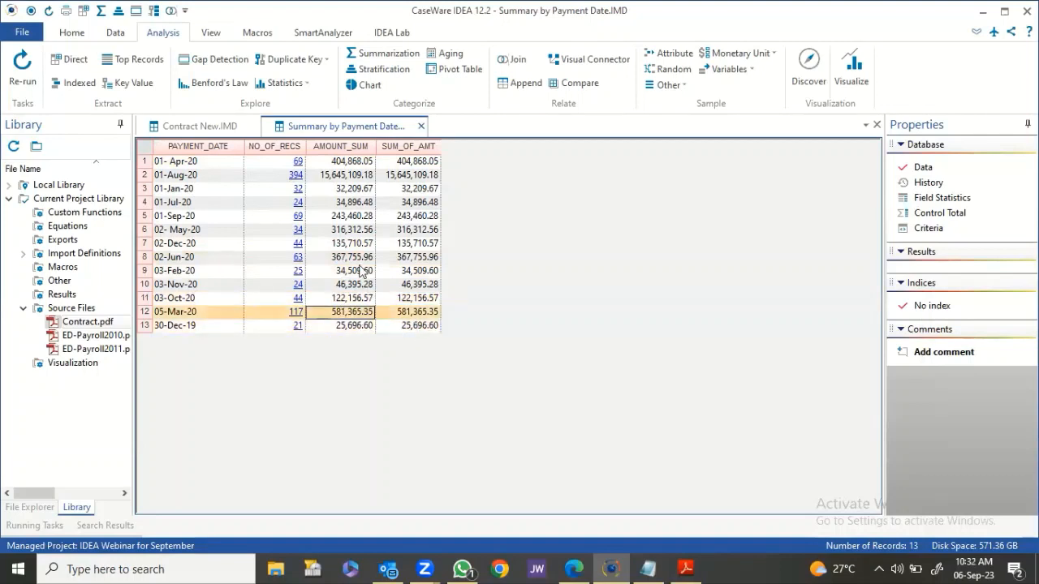
click(349, 216)
click(411, 216)
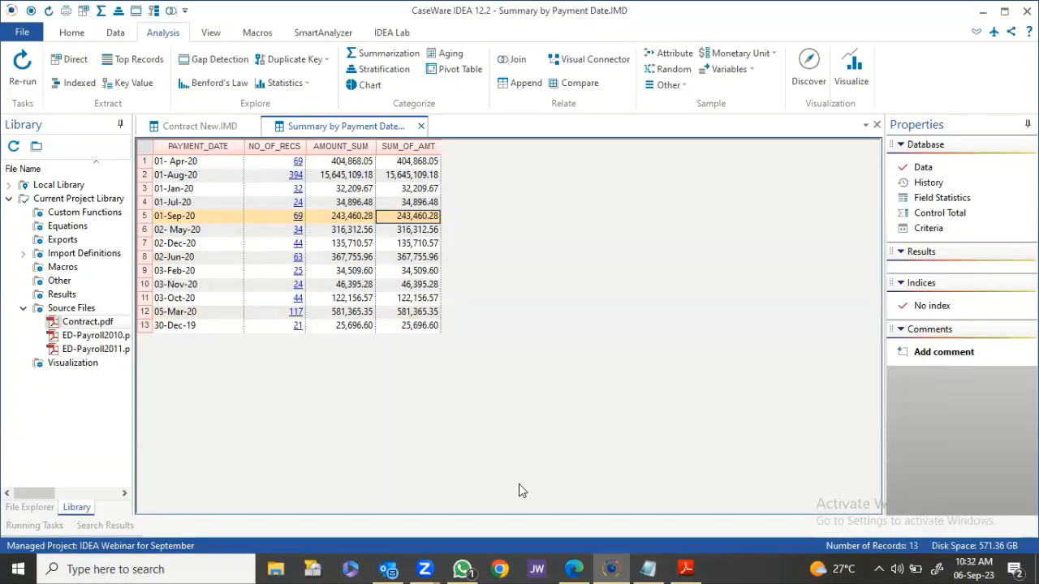
Glance back at the Contract PDF, then view the ED-Payroll2010 source PDF from the Library.
click(686, 566)
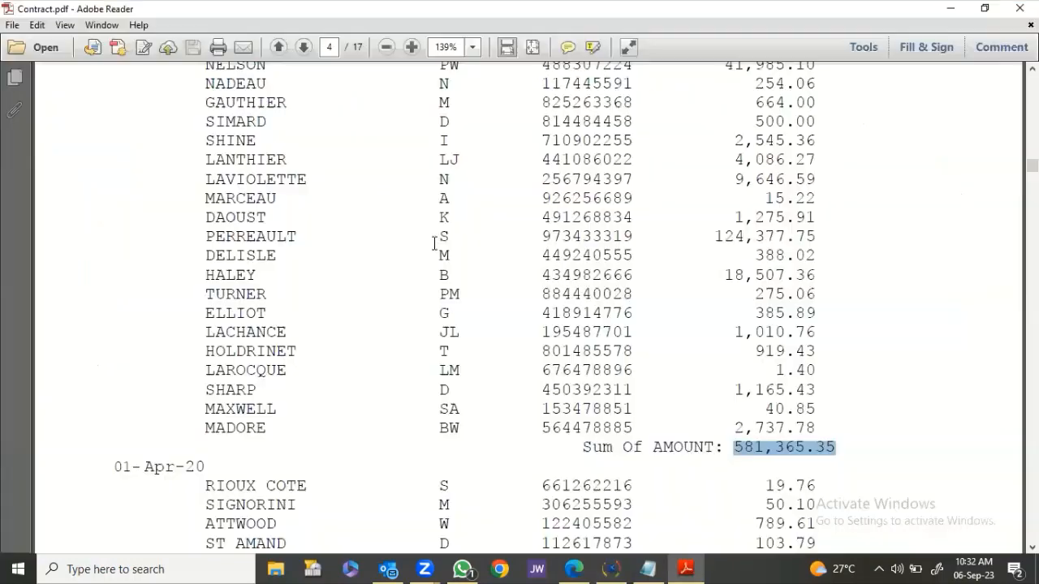
scroll(391, 245, up, 5)
scroll(391, 245, up, 7)
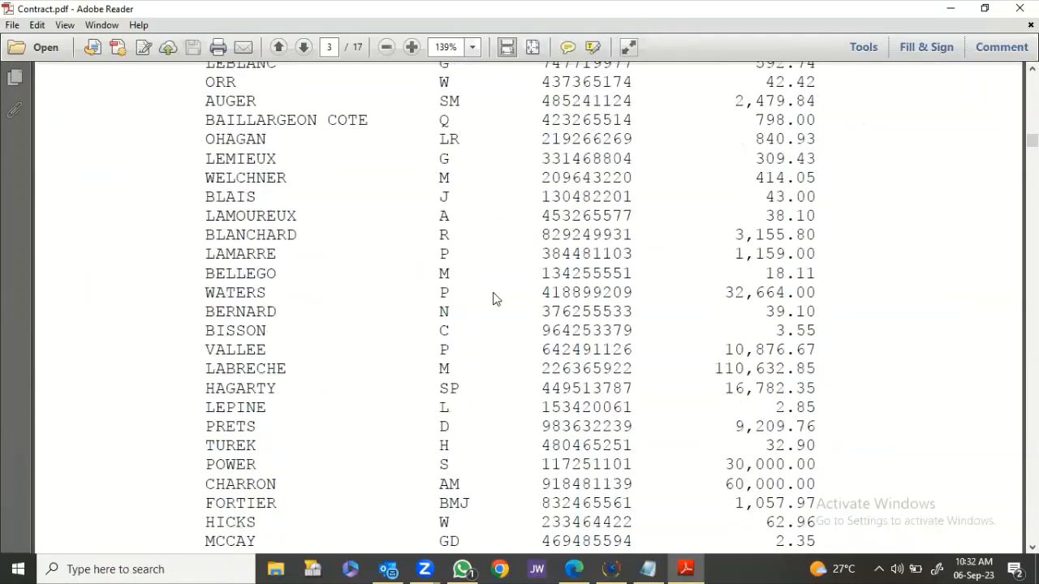
scroll(596, 276, up, 2)
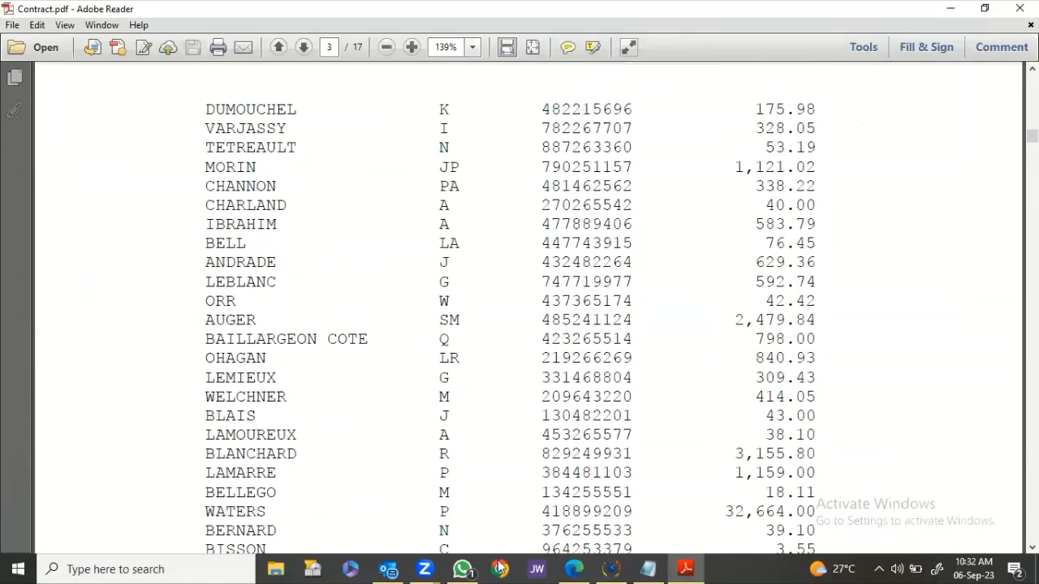
click(612, 567)
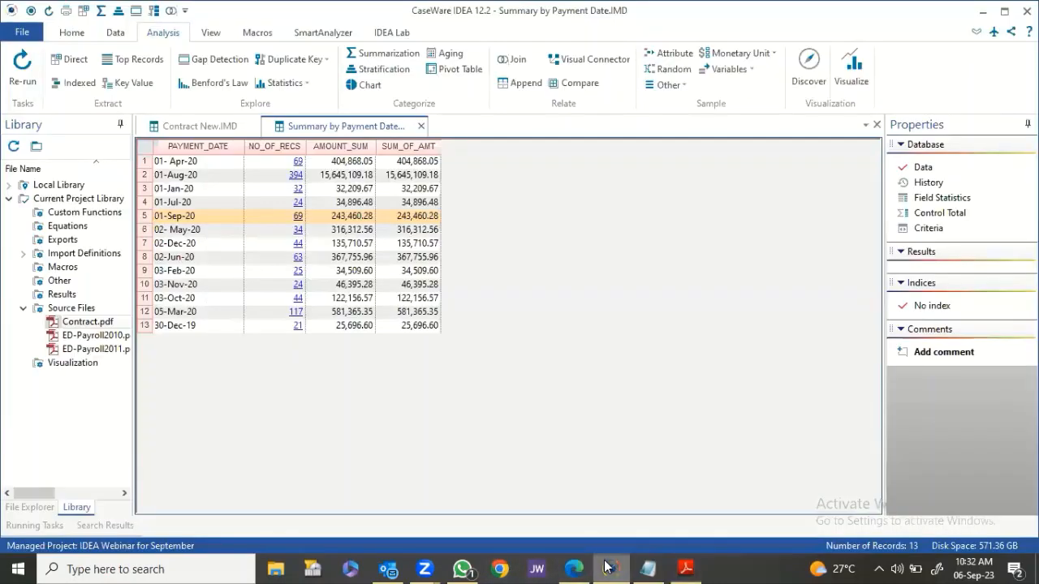
right_click(114, 345)
click(151, 350)
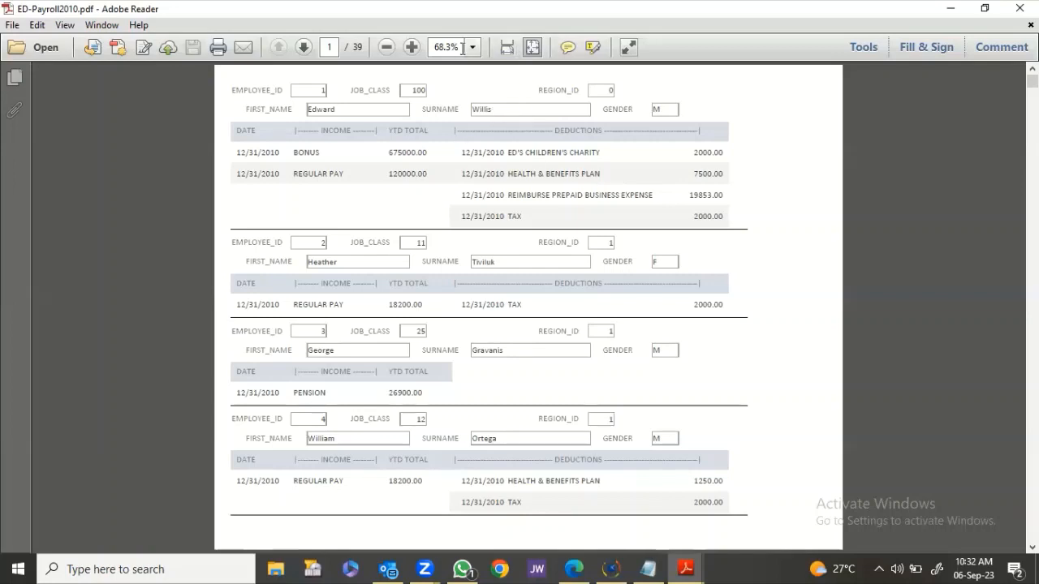
View the ED-Payroll2010 PDF at 100%, scroll through the first employees, and close it.
click(411, 47)
click(412, 47)
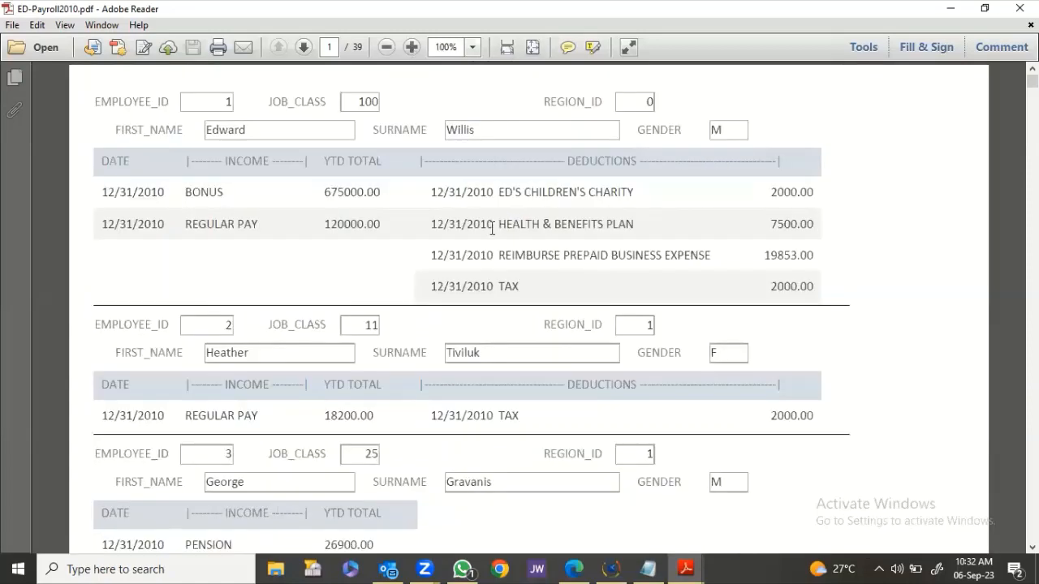
scroll(494, 241, down, 2)
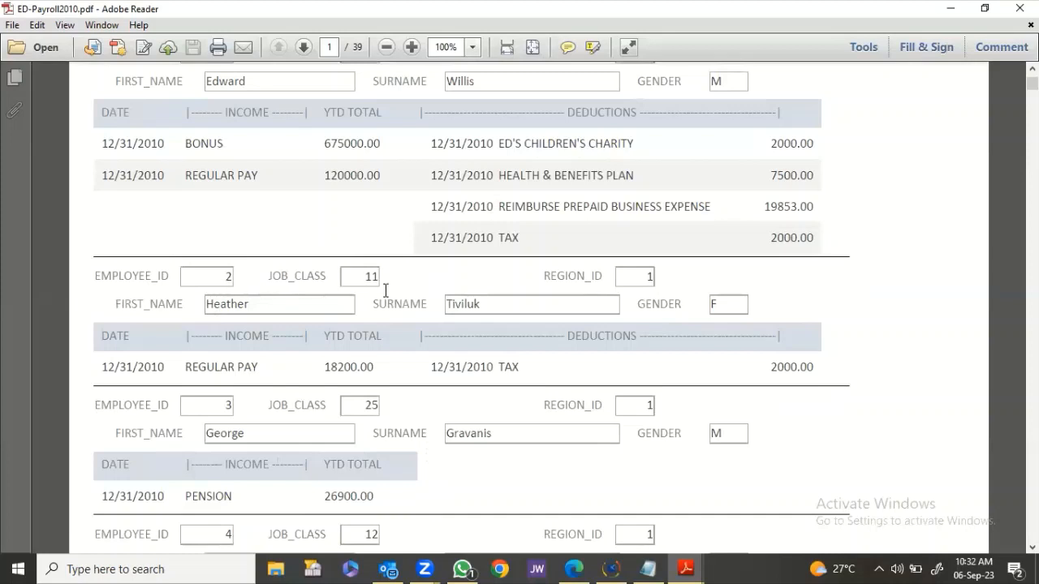
scroll(589, 378, down, 2)
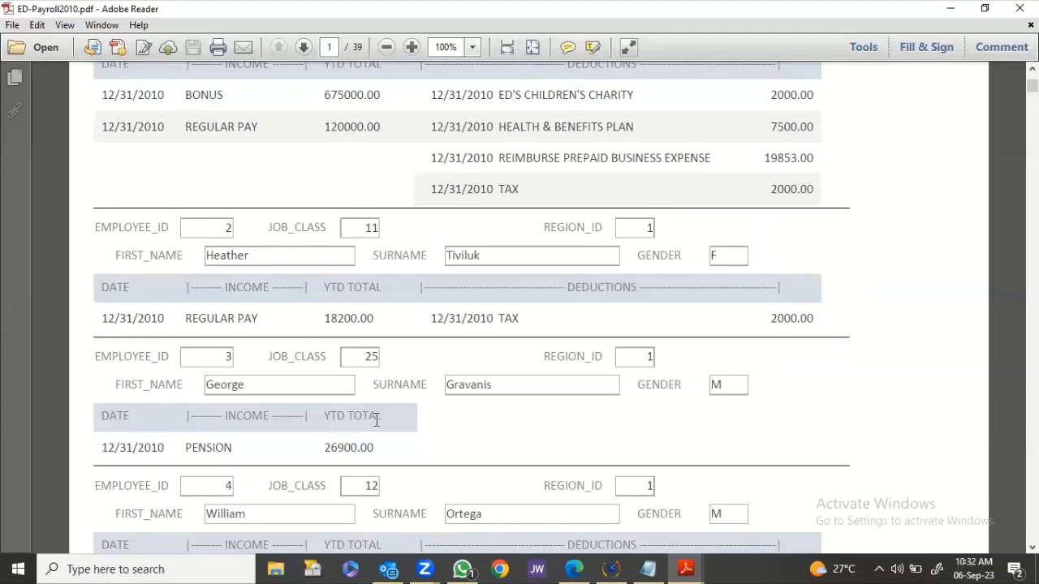
scroll(375, 415, up, 3)
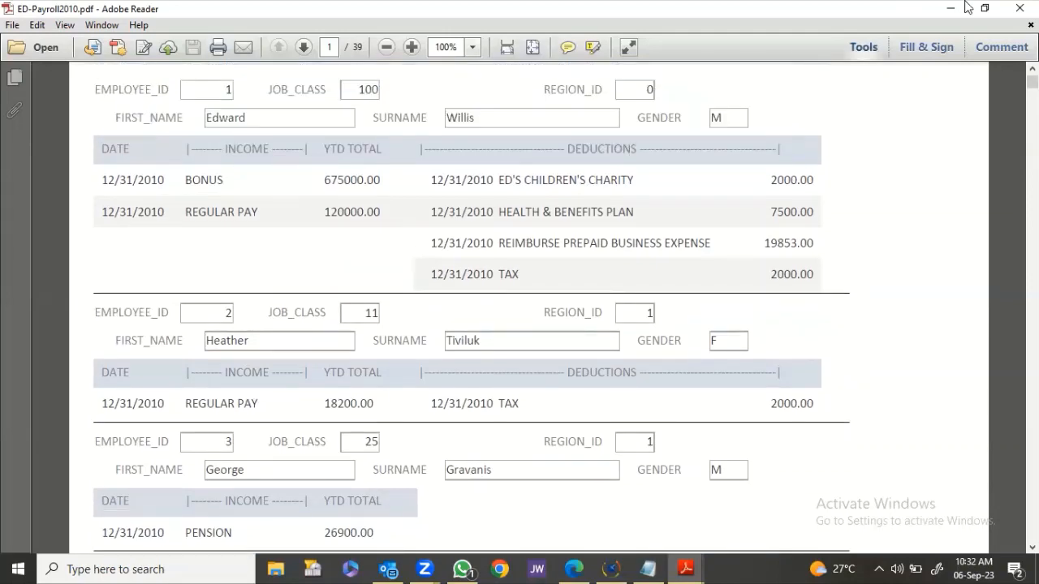
click(1016, 9)
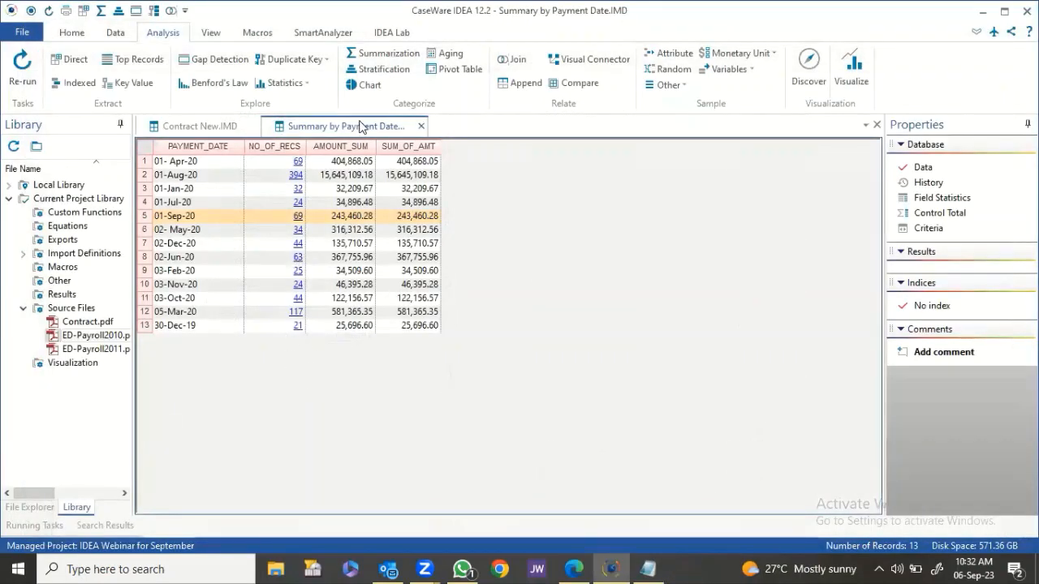
Close all database tabs and import ED-Payroll2010.pdf as a Print Report from Adobe PDF.
right_click(362, 127)
click(376, 181)
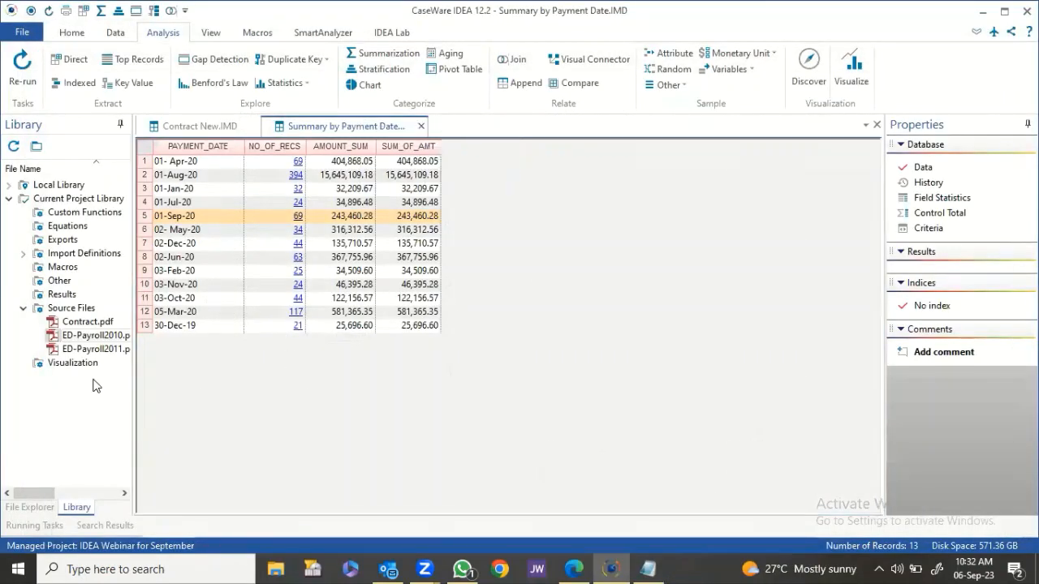
right_click(102, 341)
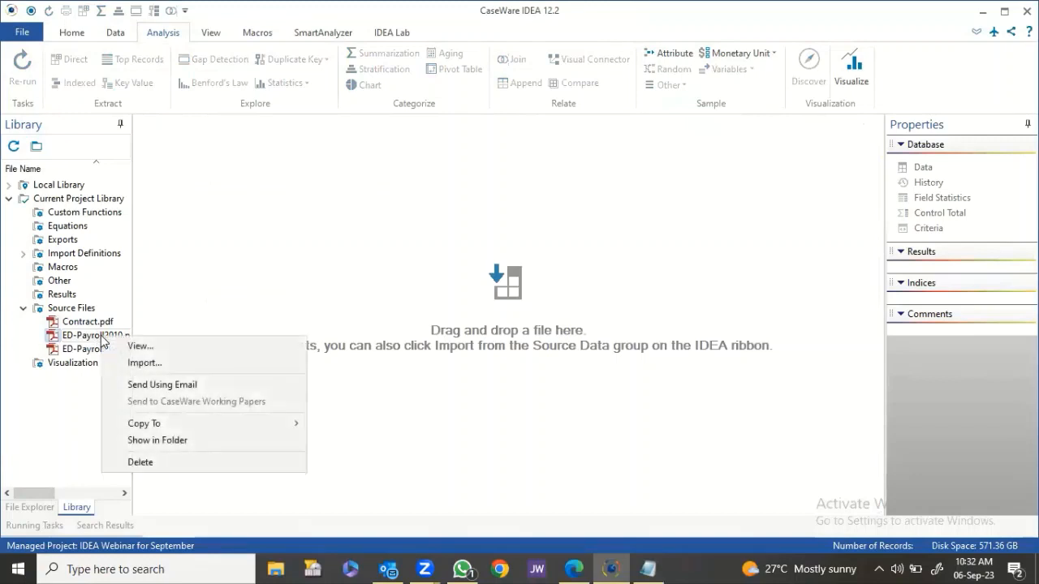
click(138, 363)
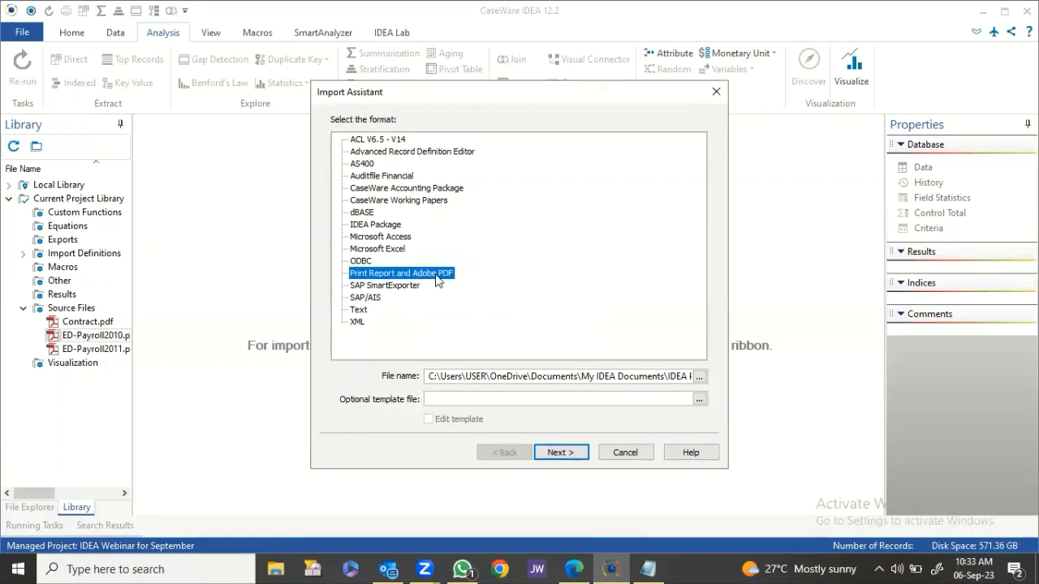
click(677, 375)
key(End)
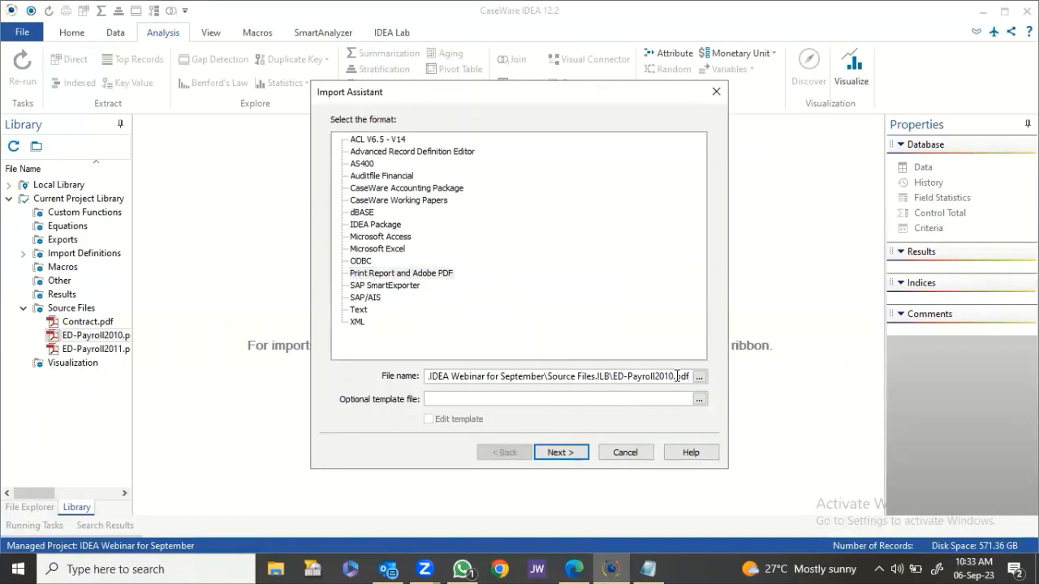
click(549, 454)
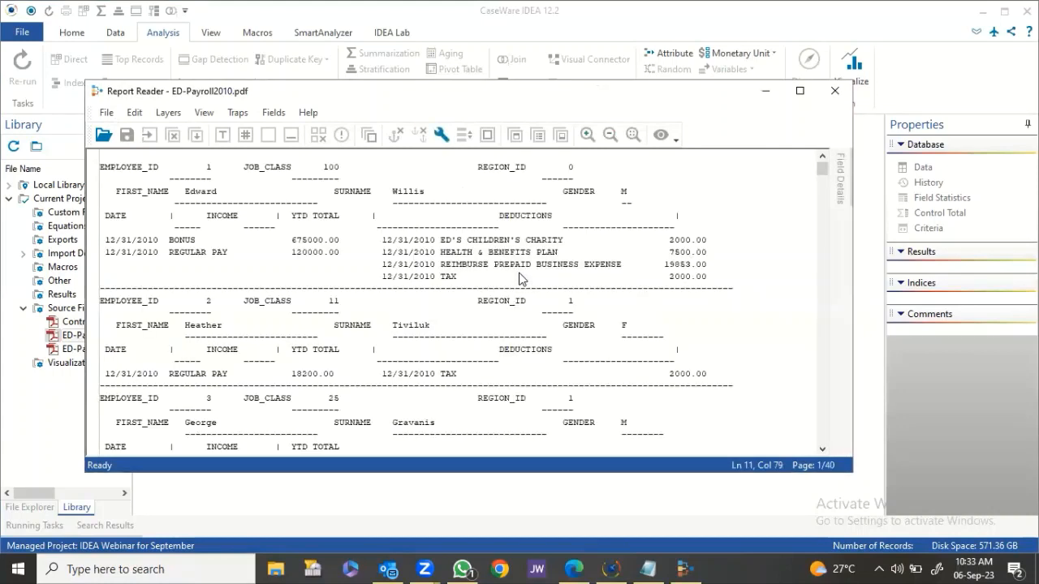
Maximize Report Reader and create a standard layer from the first BONUS line.
click(799, 91)
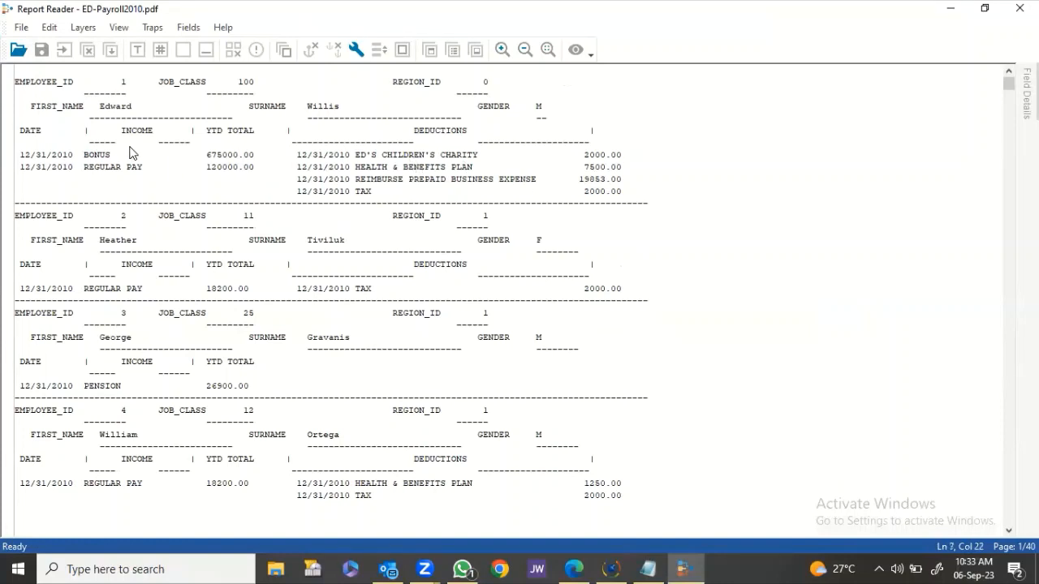
drag(163, 154, 169, 160)
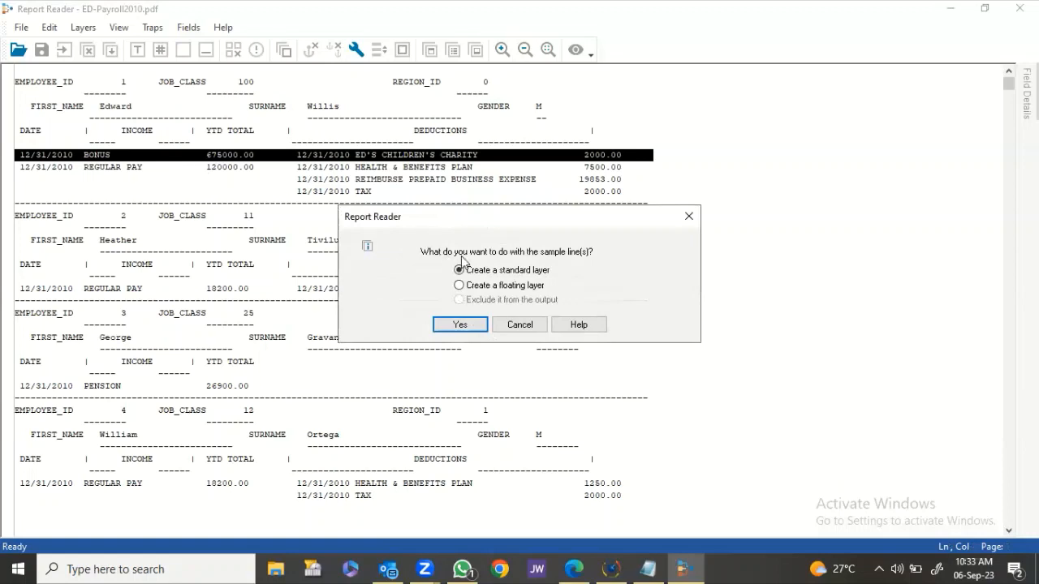
click(461, 324)
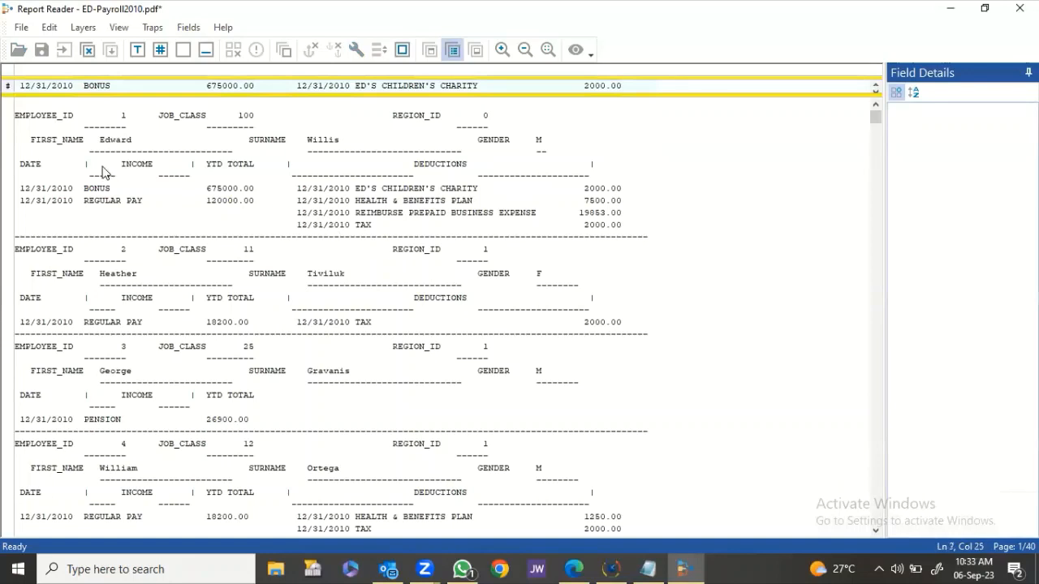
Build an NN/NN/NNNN numeric date trap and confirm it catches every dated income row.
click(21, 87)
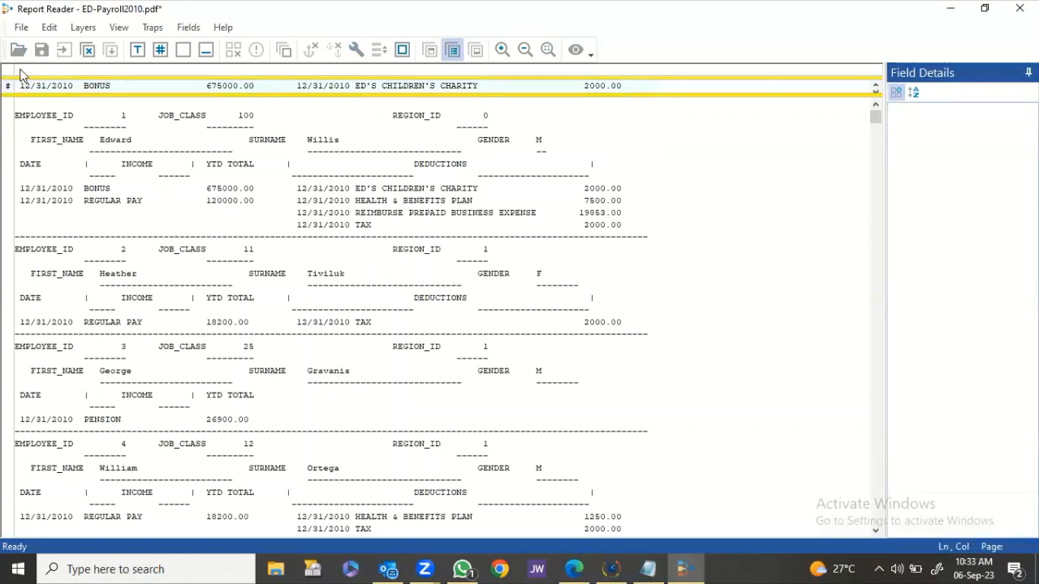
click(21, 69)
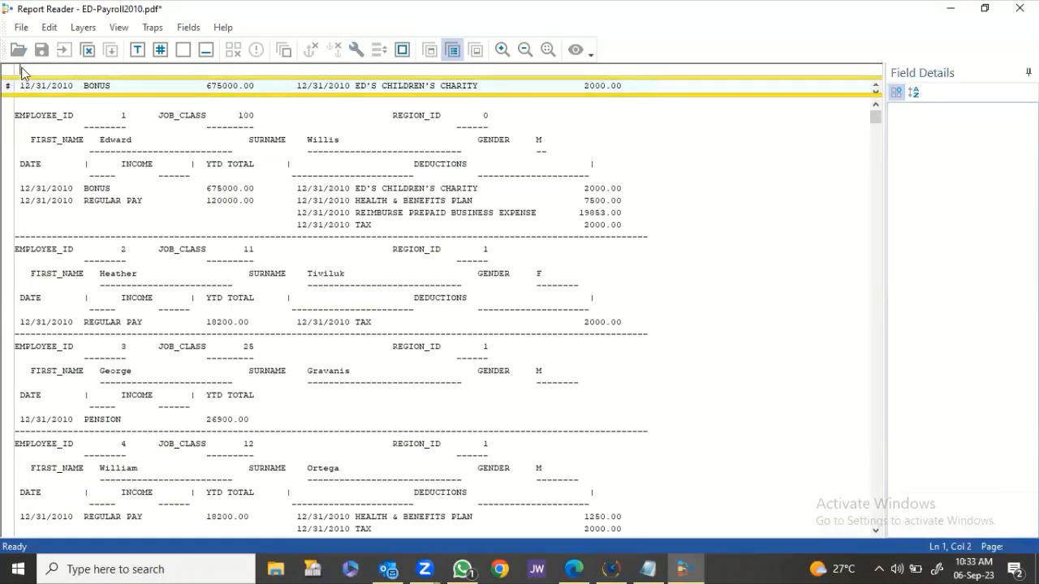
click(160, 50)
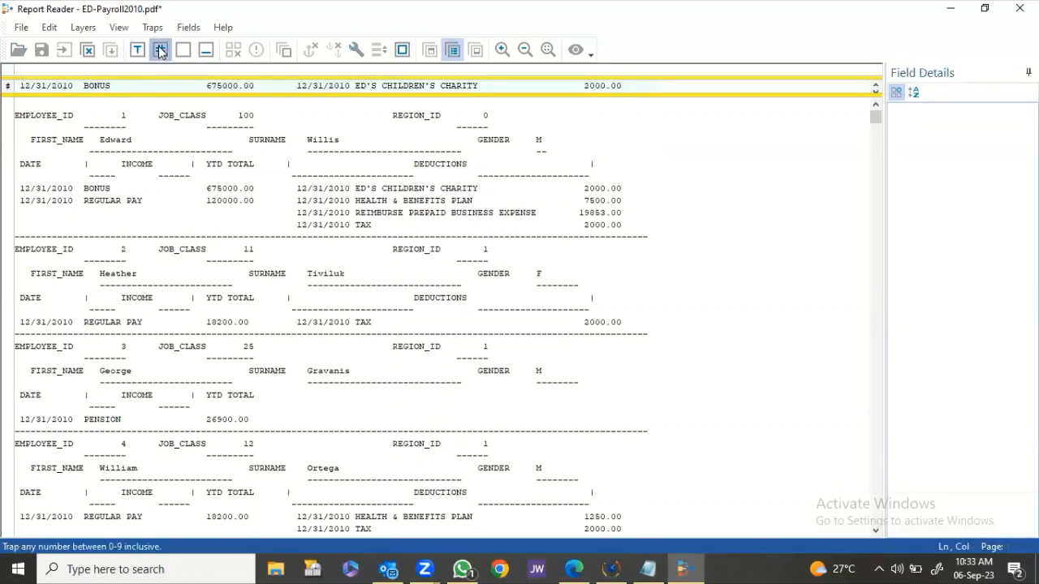
text(/)
click(160, 51)
text(/)
click(160, 51)
click(160, 51)
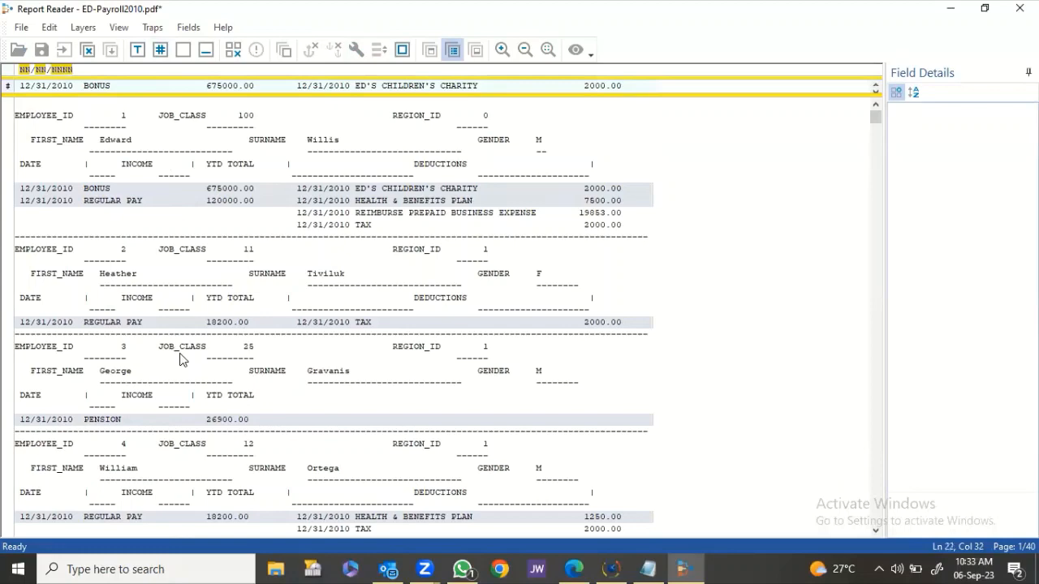
scroll(181, 359, down, 7)
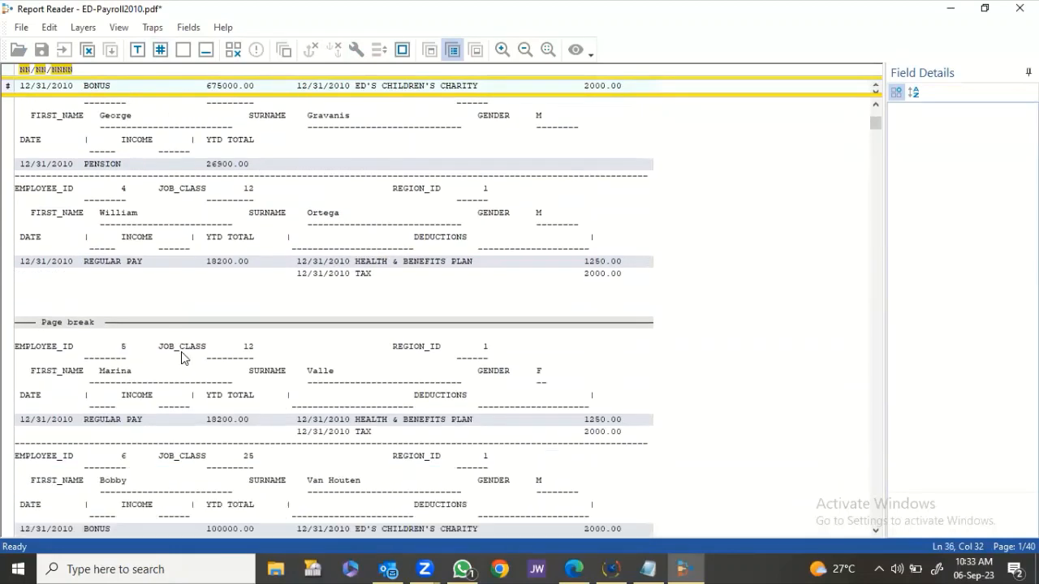
scroll(182, 359, down, 9)
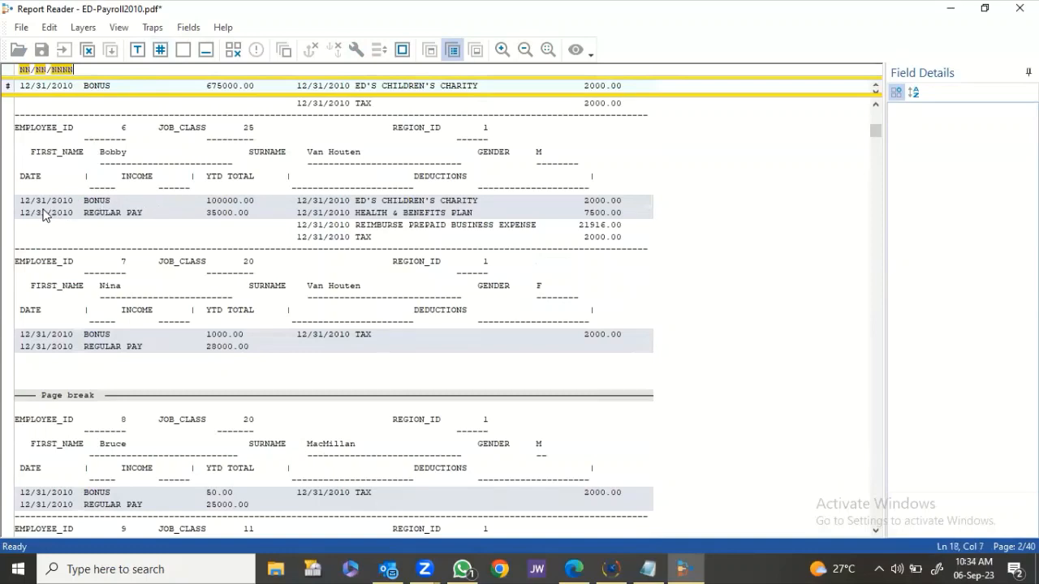
scroll(59, 213, down, 5)
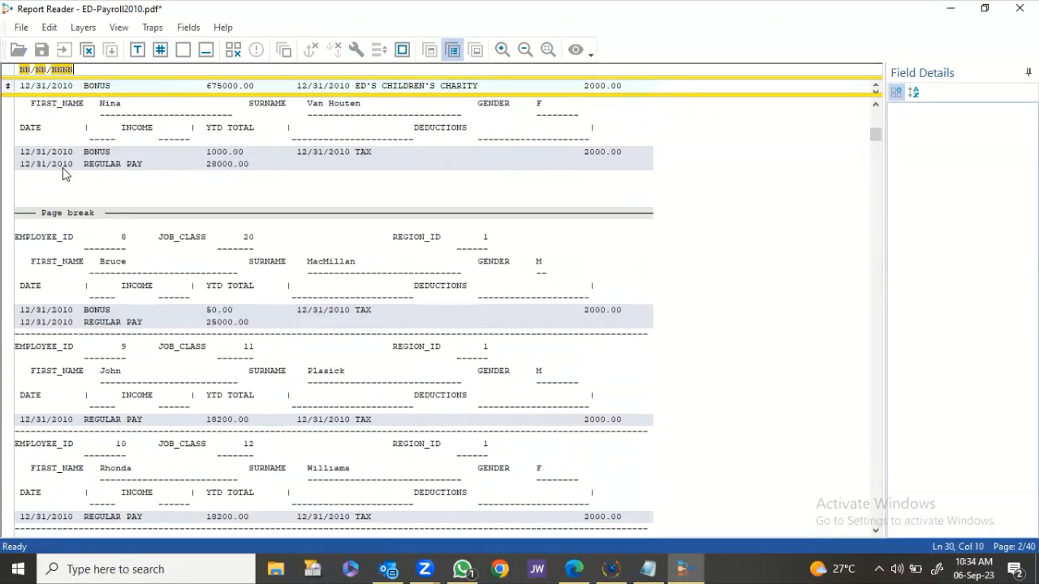
scroll(65, 173, up, 20)
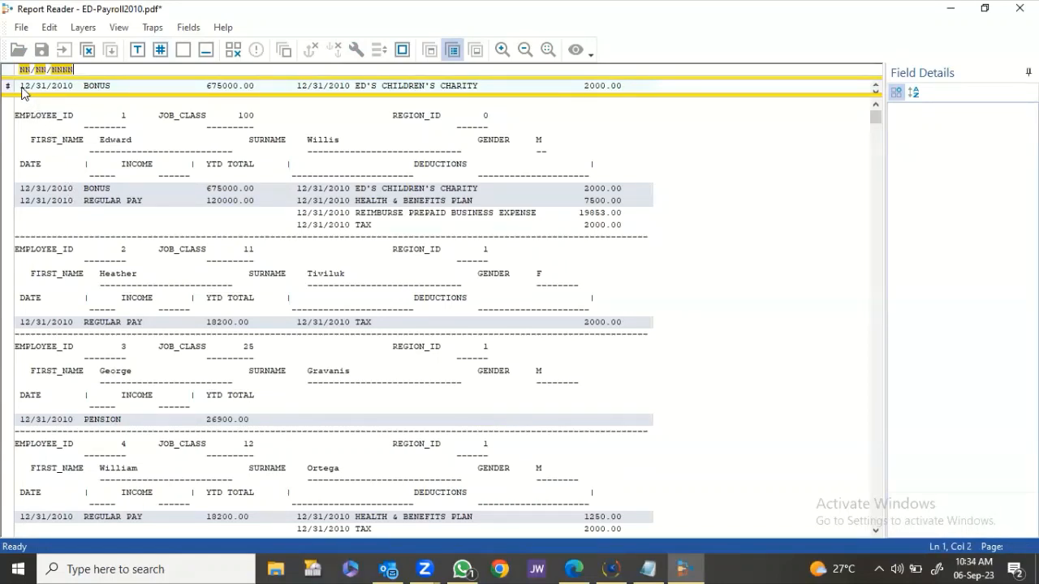
Define the 12/31/2010 date as field DATE, type Date with mask MM/DD/YYYY.
drag(22, 91, 74, 91)
key(Return)
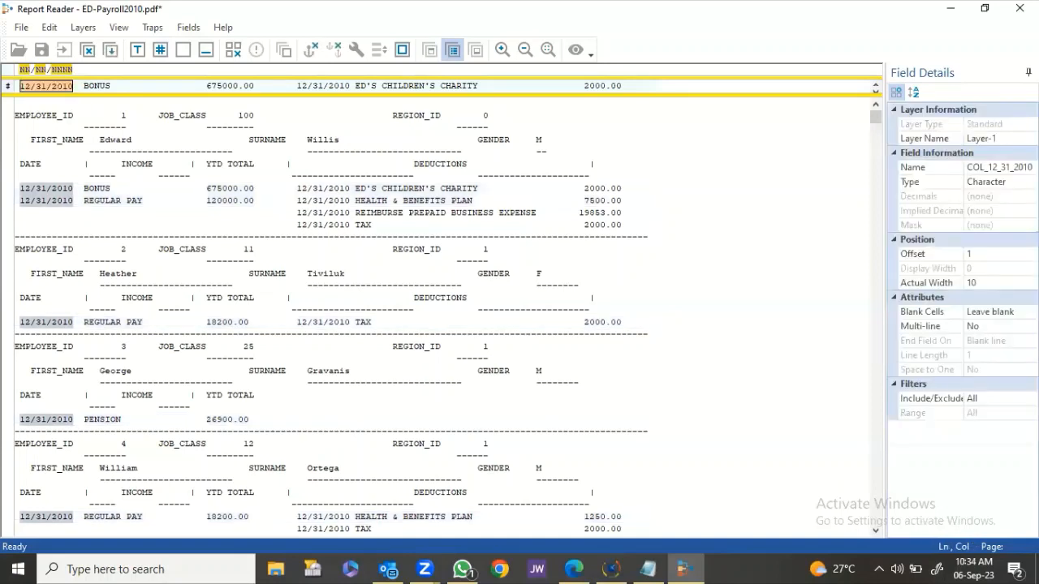
double_click(999, 167)
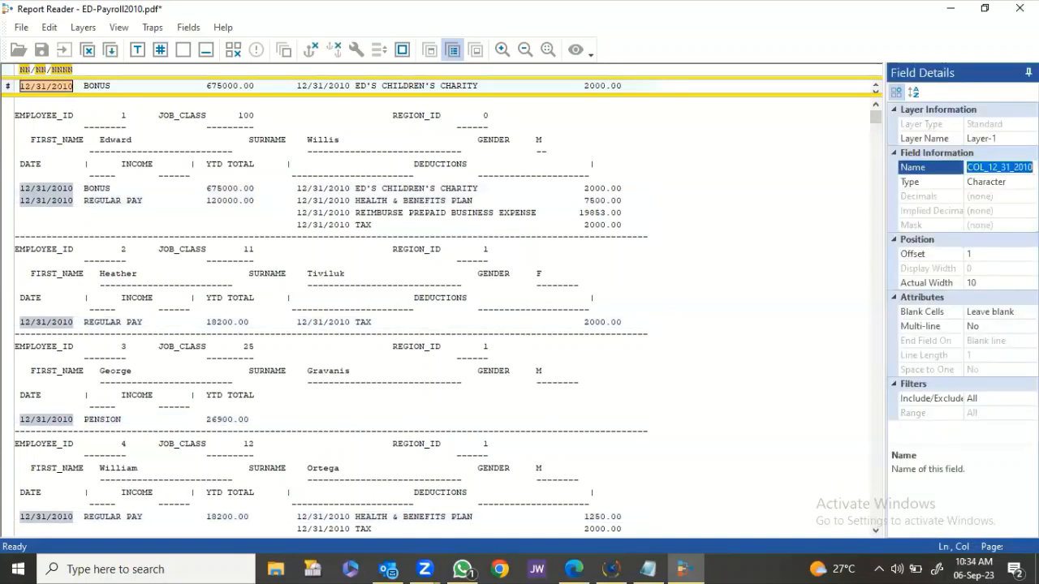
text(date)
key(Return)
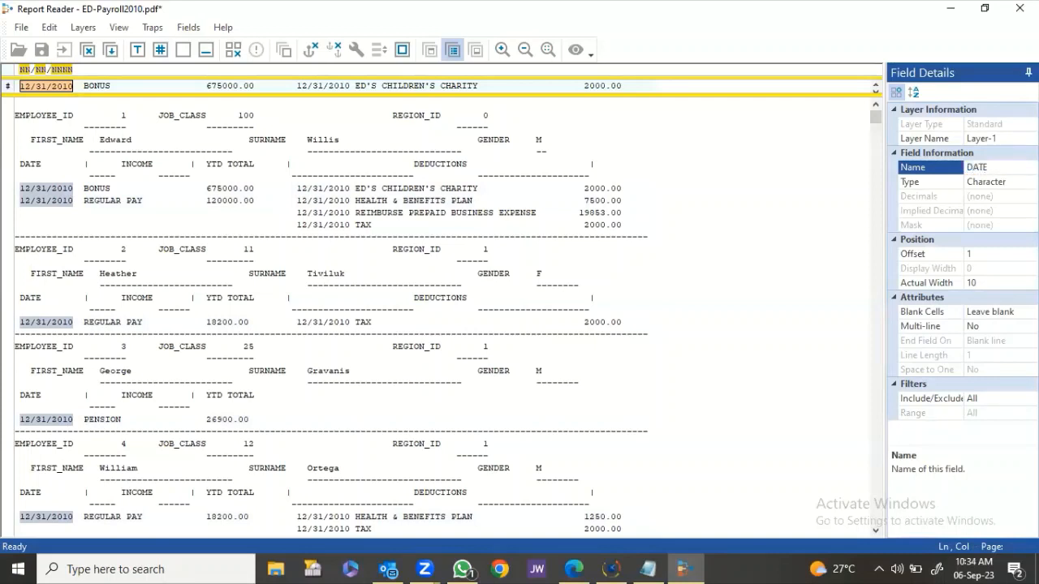
click(1007, 183)
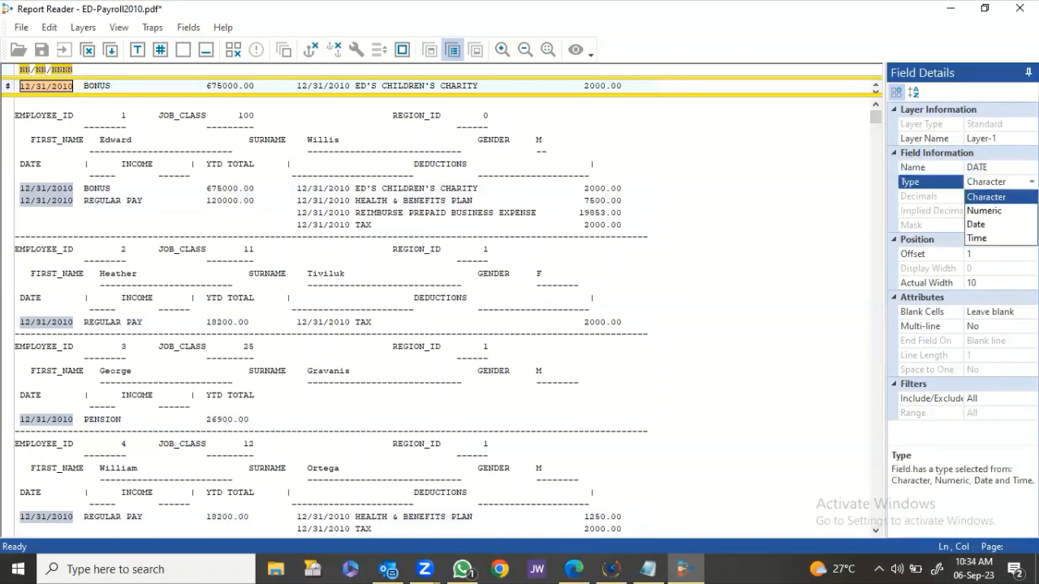
click(1008, 224)
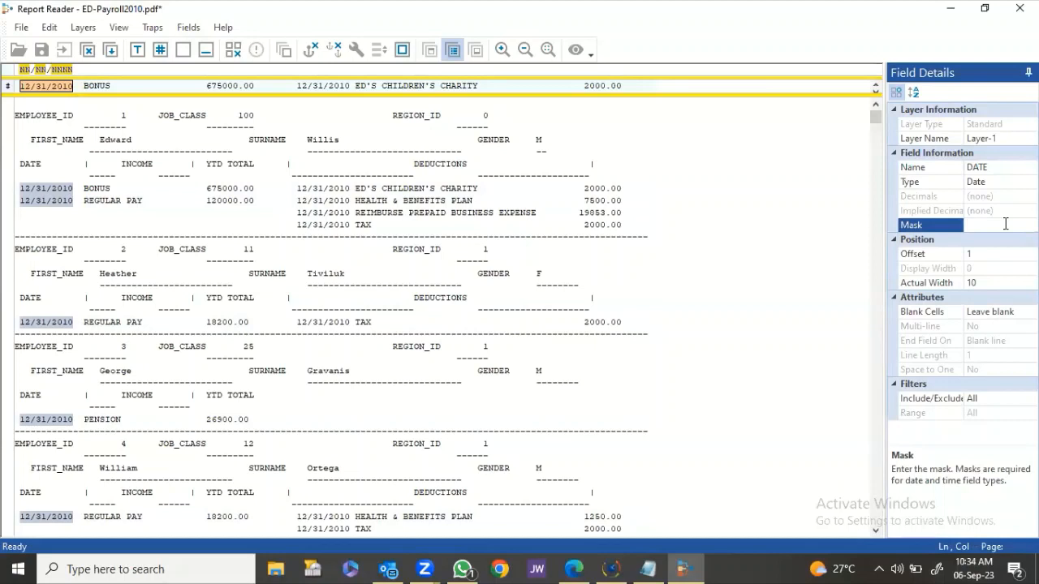
text(mm/dd/yyyy)
key(Return)
Define the BONUS income description as field INCOME.
drag(84, 86, 183, 97)
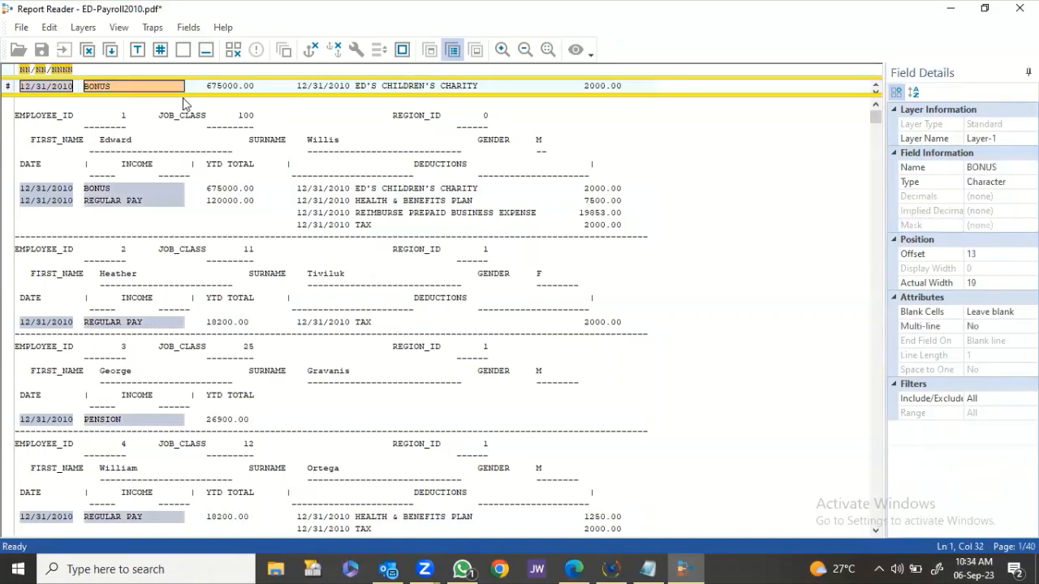
click(1003, 167)
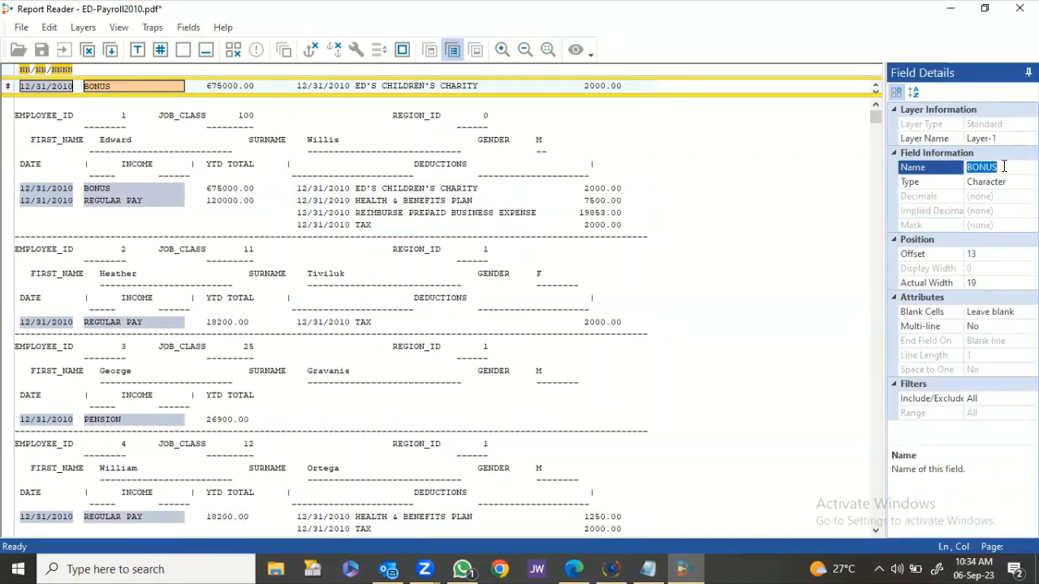
text(income)
key(Return)
Define 675000.00 as numeric field AMOUNT and close the layer editor.
click(202, 87)
drag(219, 91, 254, 92)
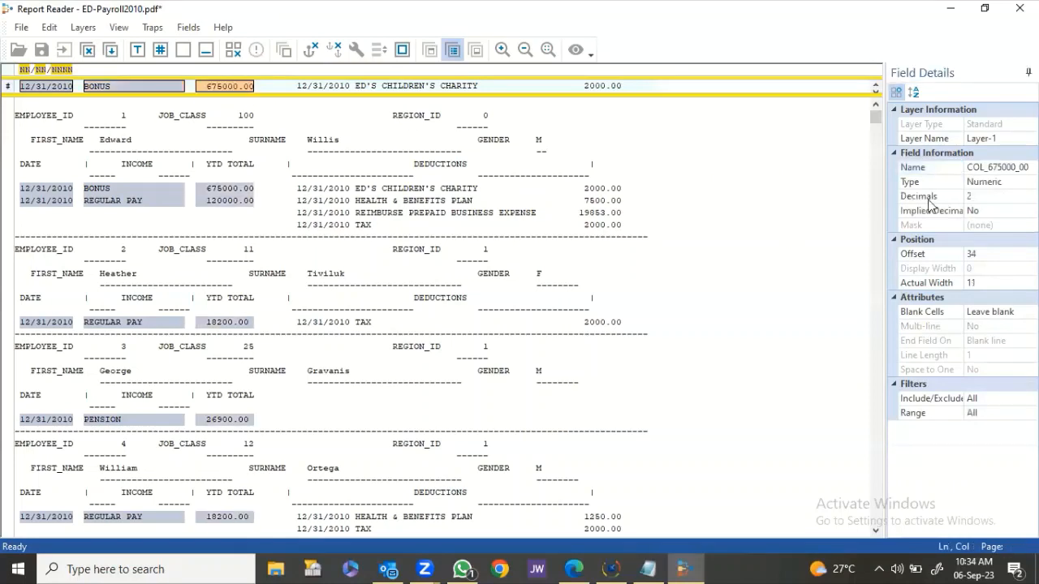
click(1003, 167)
text(amount)
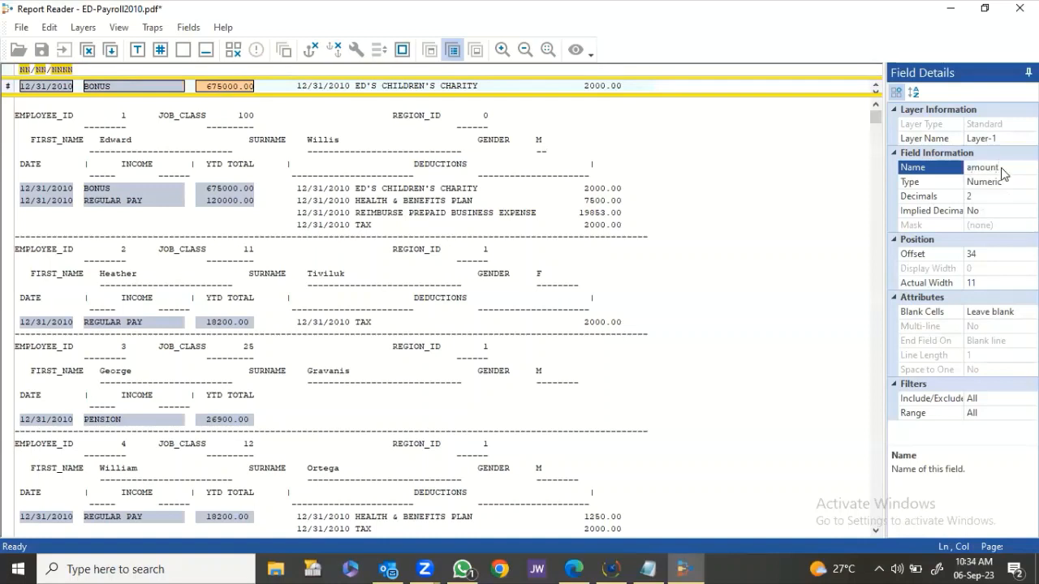
key(Return)
click(547, 186)
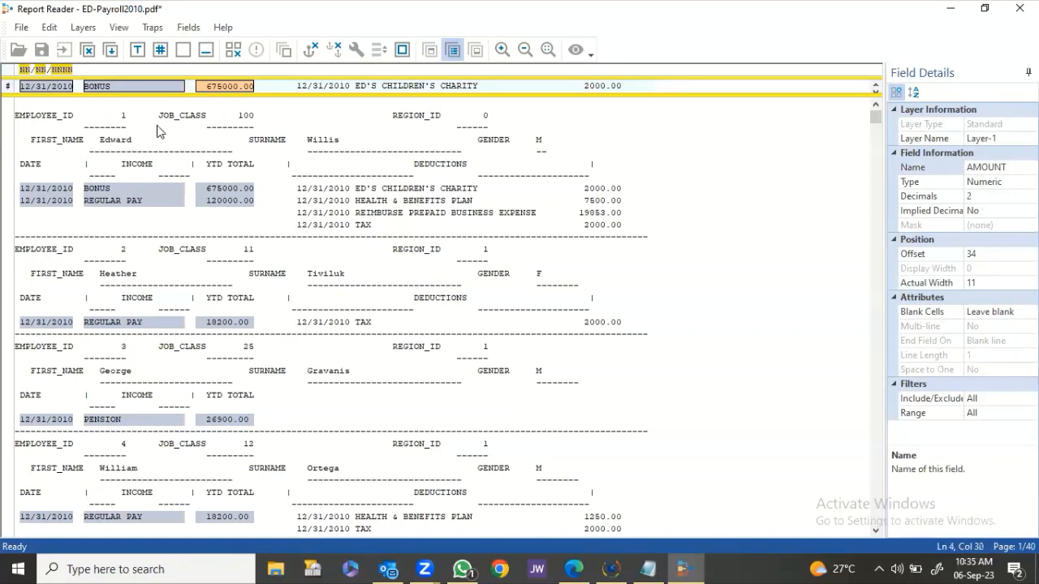
click(111, 52)
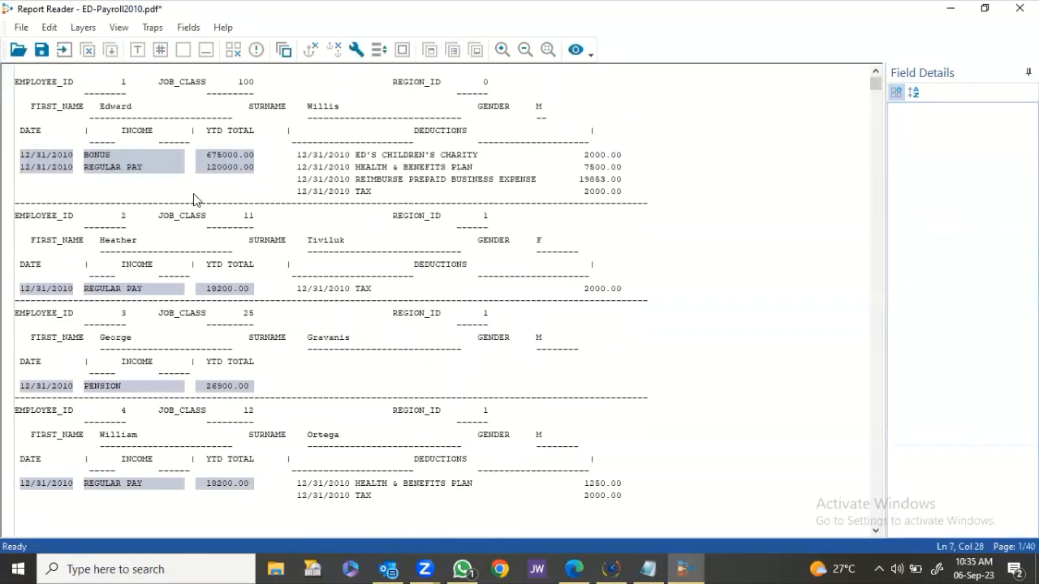
Preview the extracted DATE, INCOME and AMOUNT rows against the report, starting 31-Dec-10 BONUS 675,000.00.
click(575, 49)
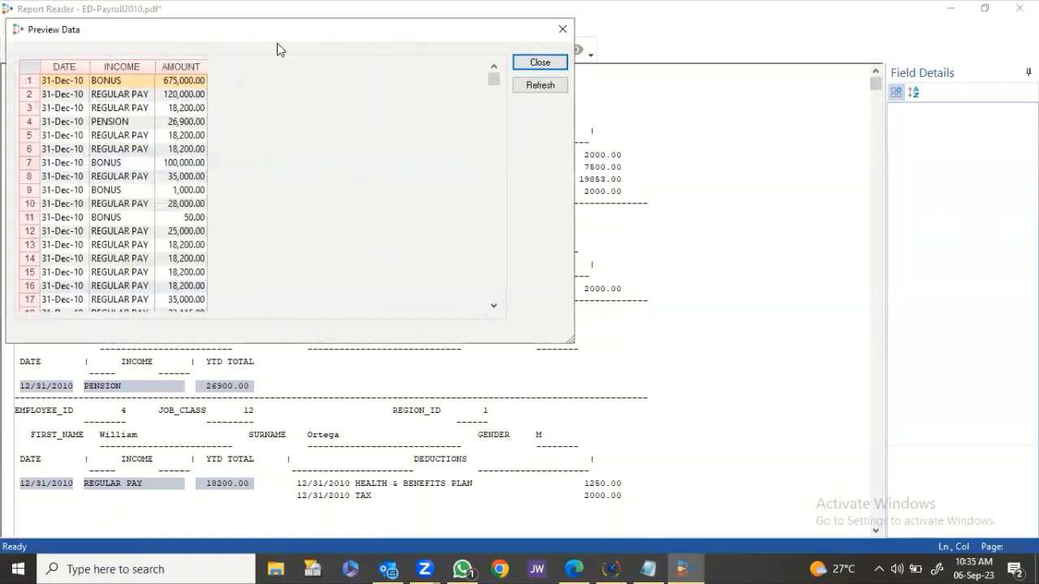
drag(284, 41, 528, 82)
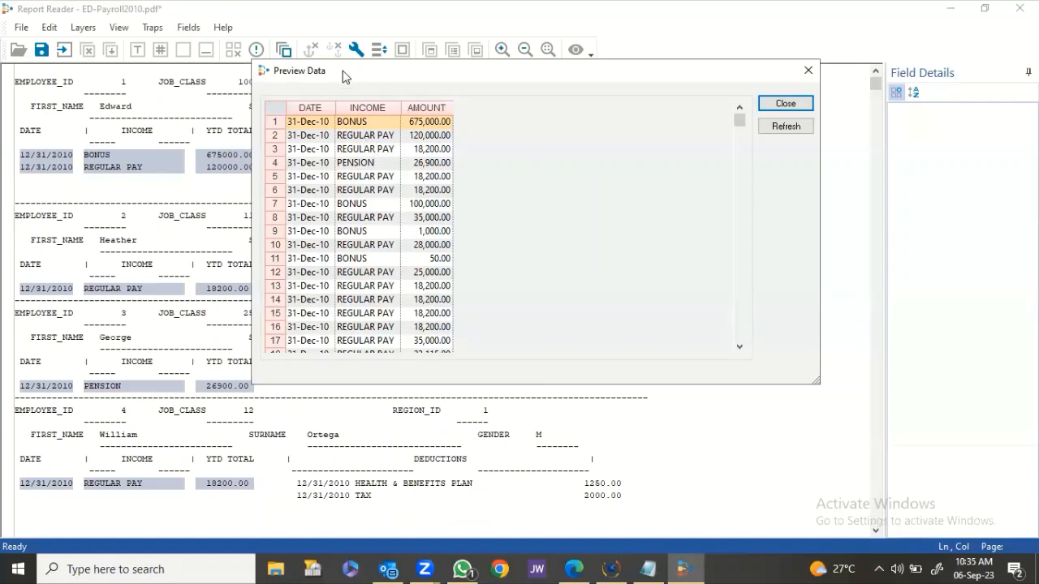
drag(342, 75, 568, 116)
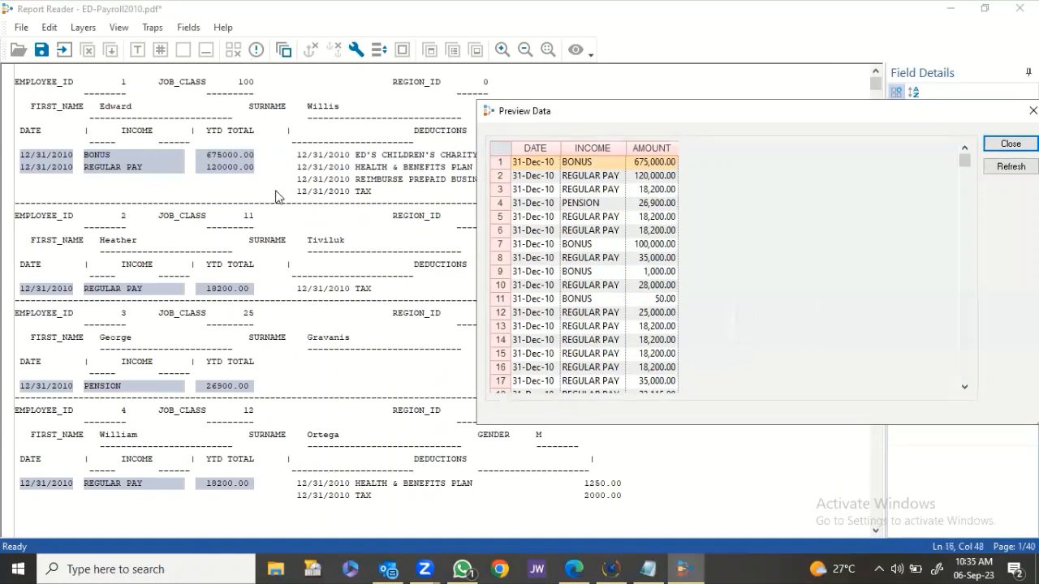
click(64, 82)
click(85, 87)
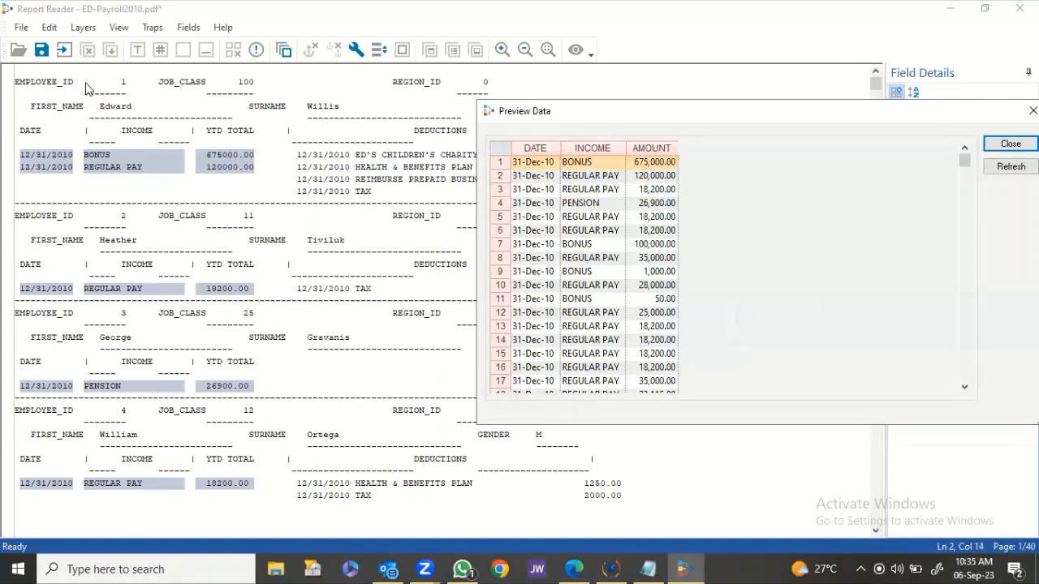
click(370, 95)
click(75, 119)
click(336, 110)
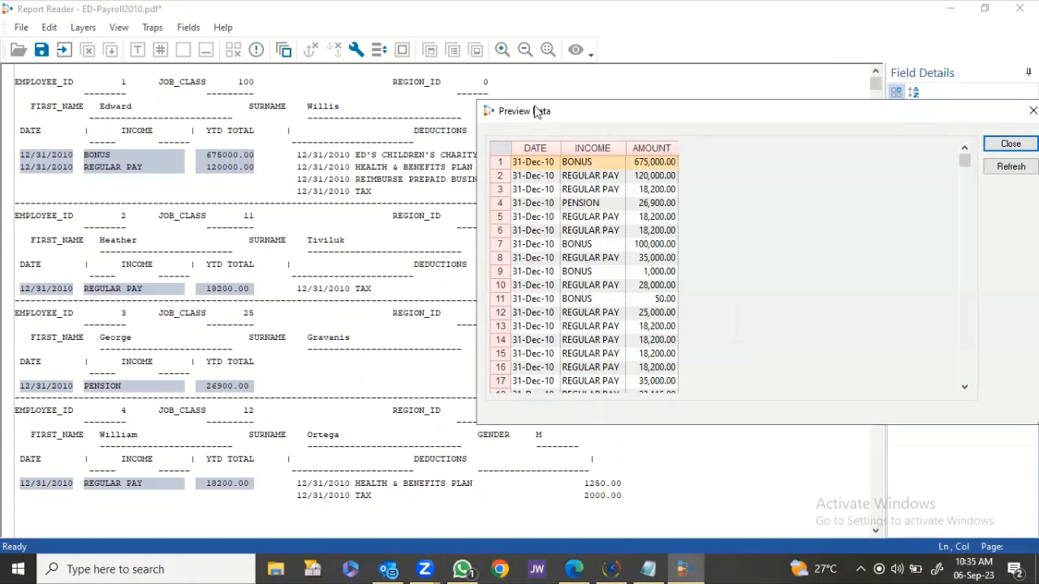
drag(532, 119, 260, 99)
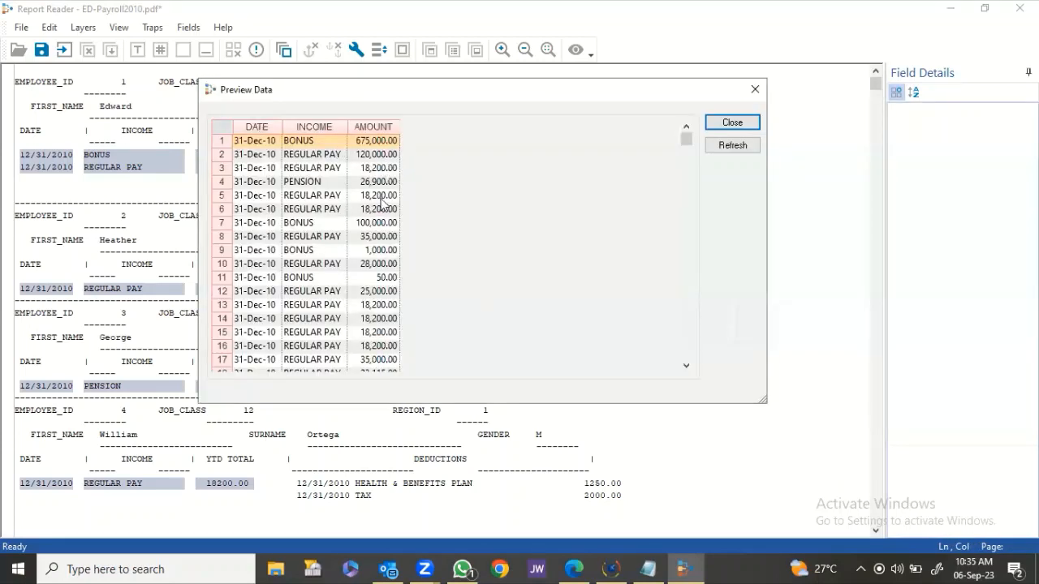
click(741, 124)
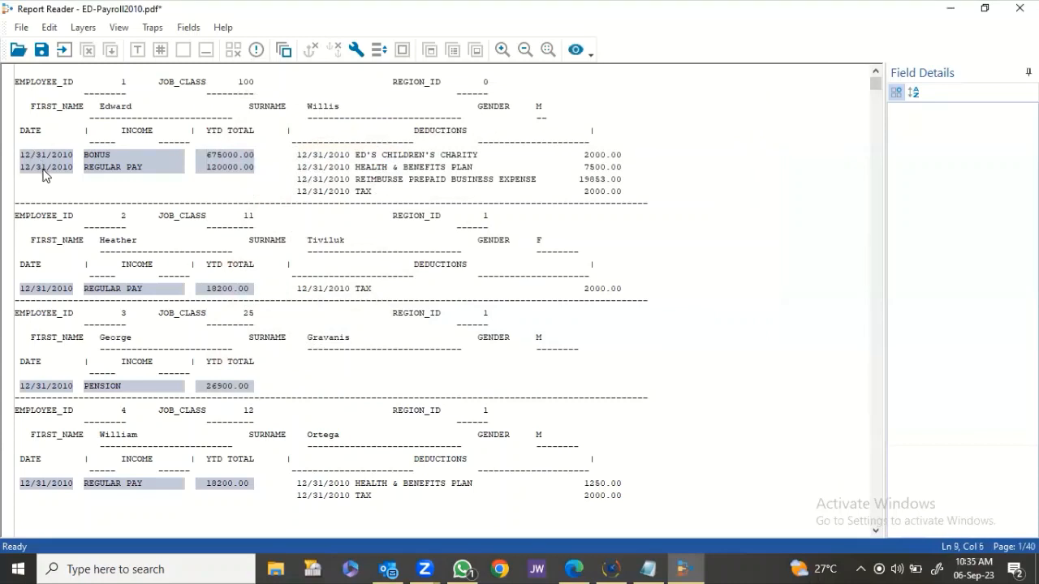
Create a new layer from the first EMPLOYEE_ID header line, trapped on the text EMPLOYEE_ID.
click(57, 85)
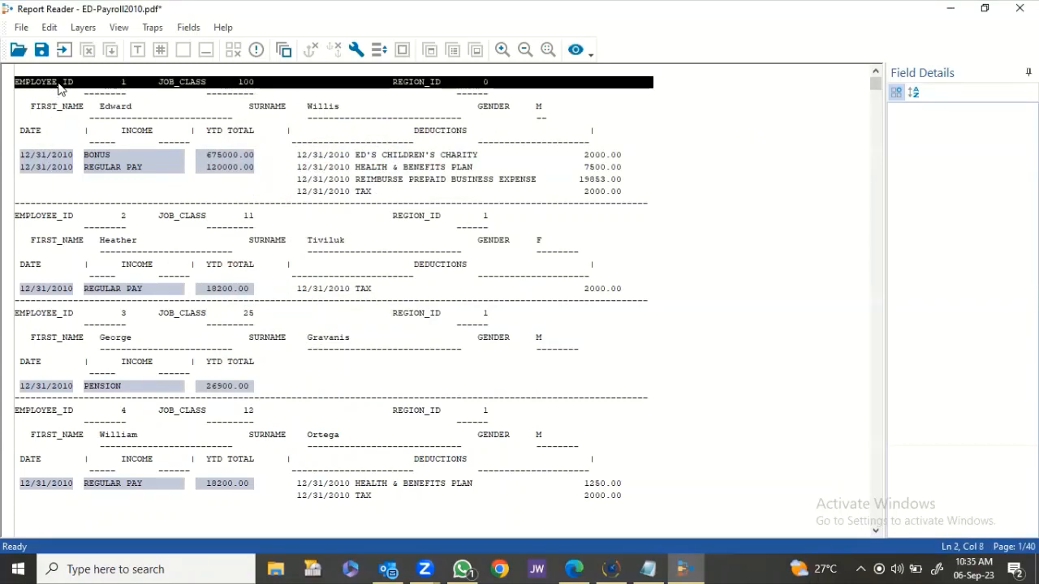
click(57, 84)
click(454, 326)
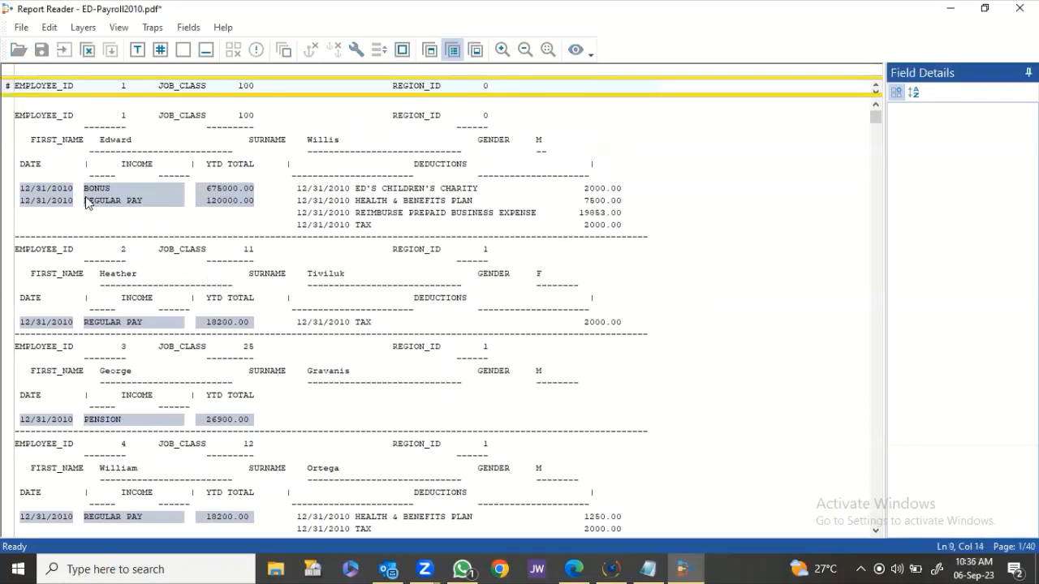
click(16, 72)
text(EMPL)
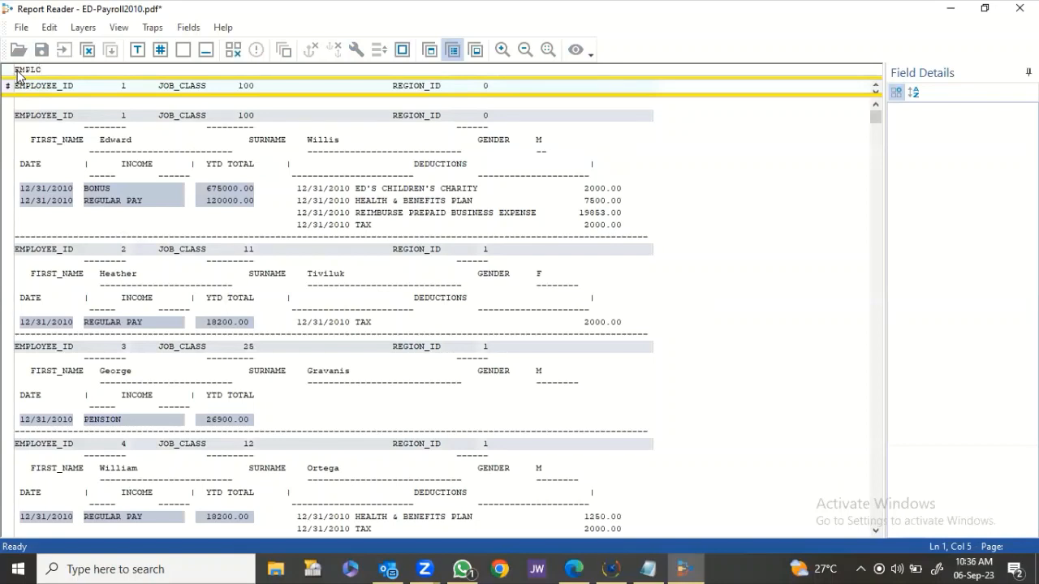
text(OYEE_ID)
click(79, 188)
scroll(77, 188, down, 6)
scroll(75, 236, down, 5)
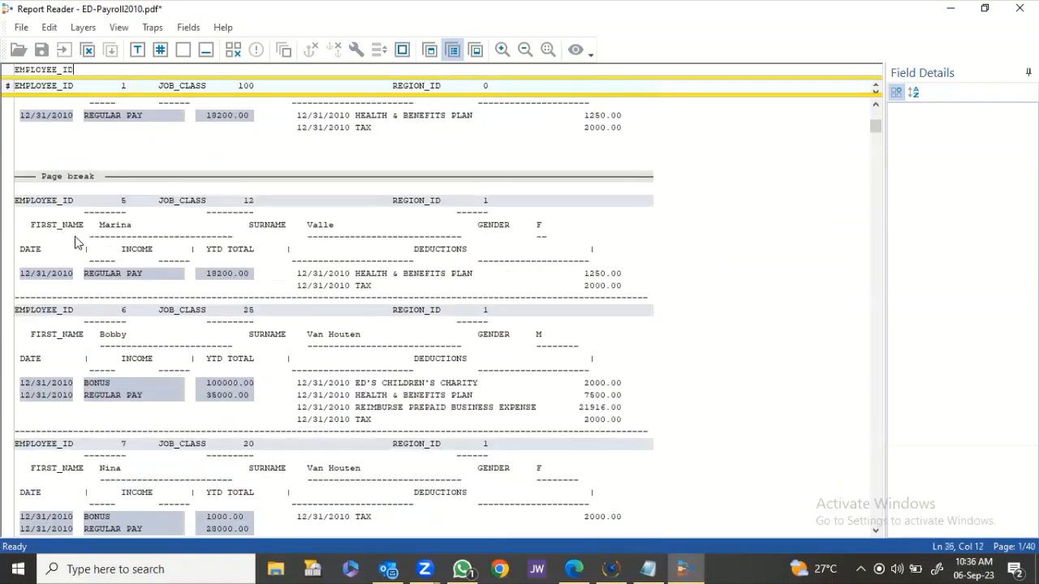
scroll(170, 259, down, 6)
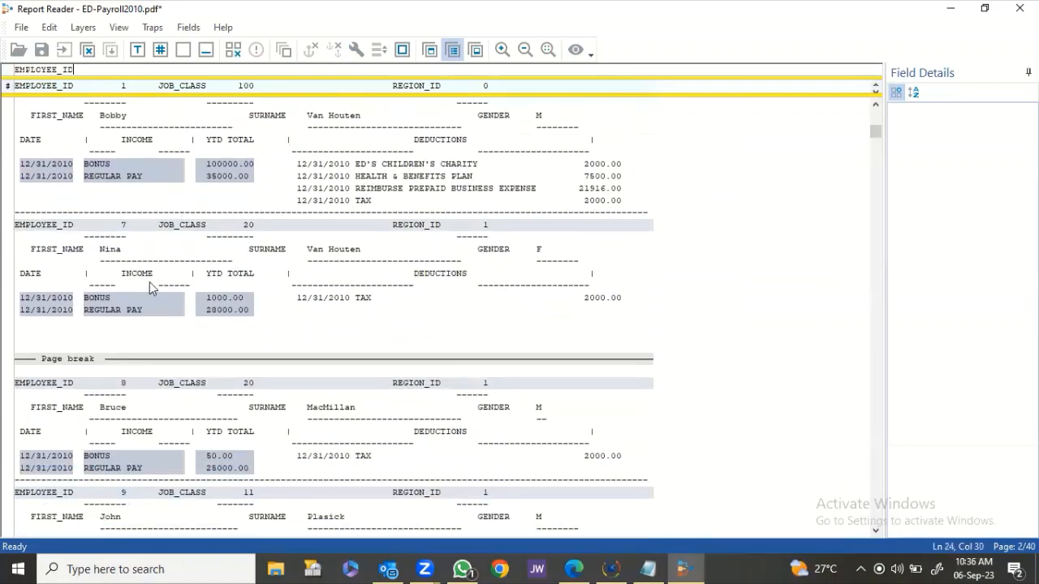
scroll(114, 260, up, 17)
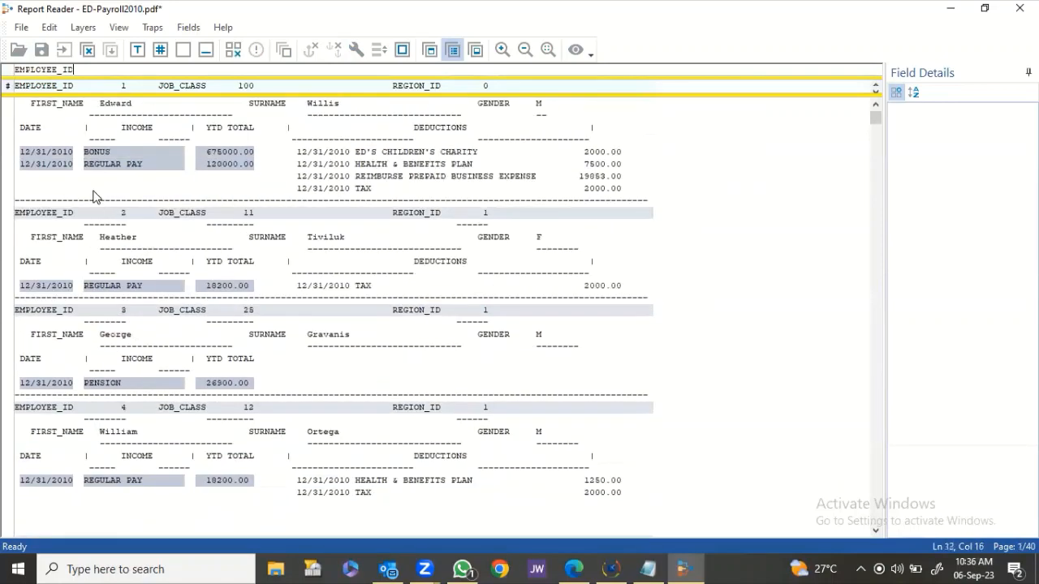
scroll(98, 203, up, 1)
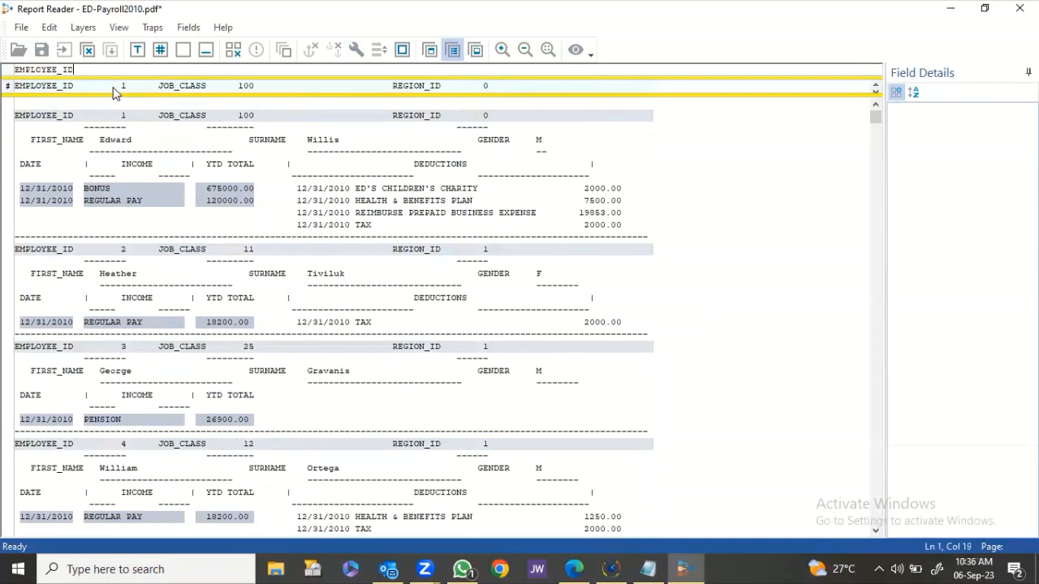
Add an EMP_ID Character field on the employee number, filling blanks from the previous record.
drag(113, 83, 127, 90)
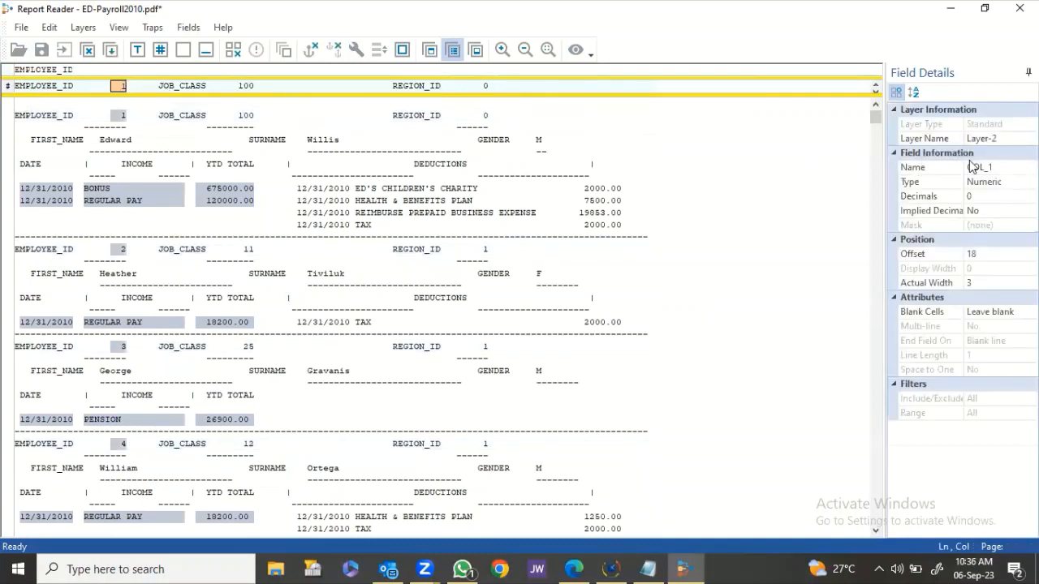
click(977, 172)
text(EM)
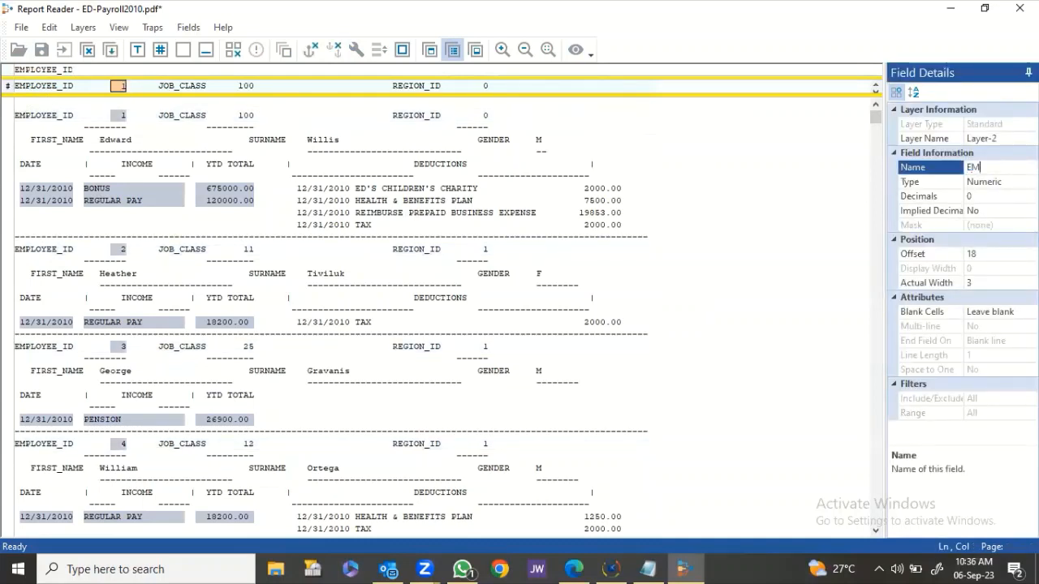
text(P_ID)
key(Return)
click(997, 182)
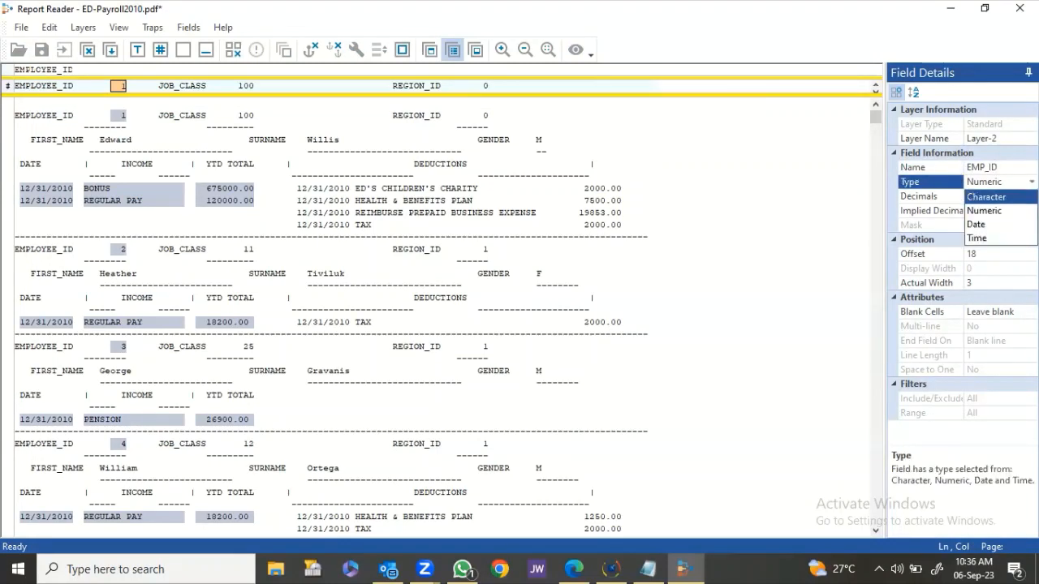
click(993, 196)
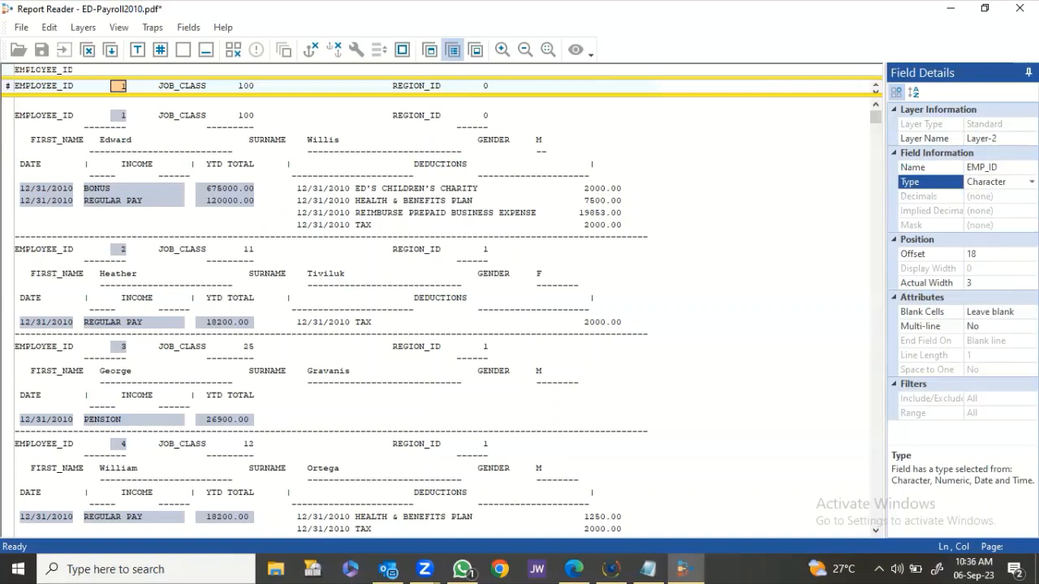
click(1010, 316)
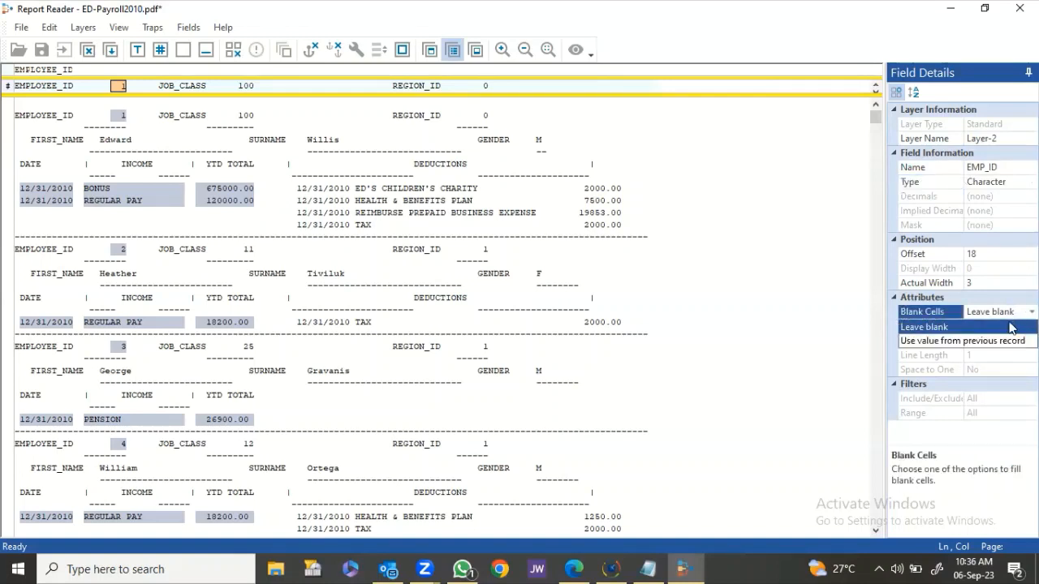
click(1012, 343)
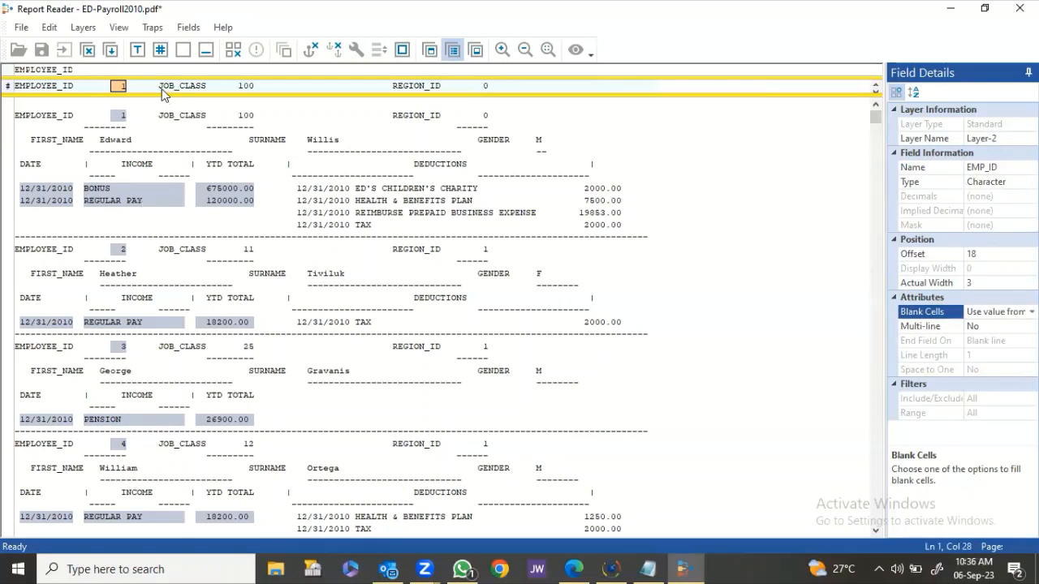
Add a JOB_CLASS Character field on the job class value 100, filling blanks from the previous record.
drag(234, 86, 254, 87)
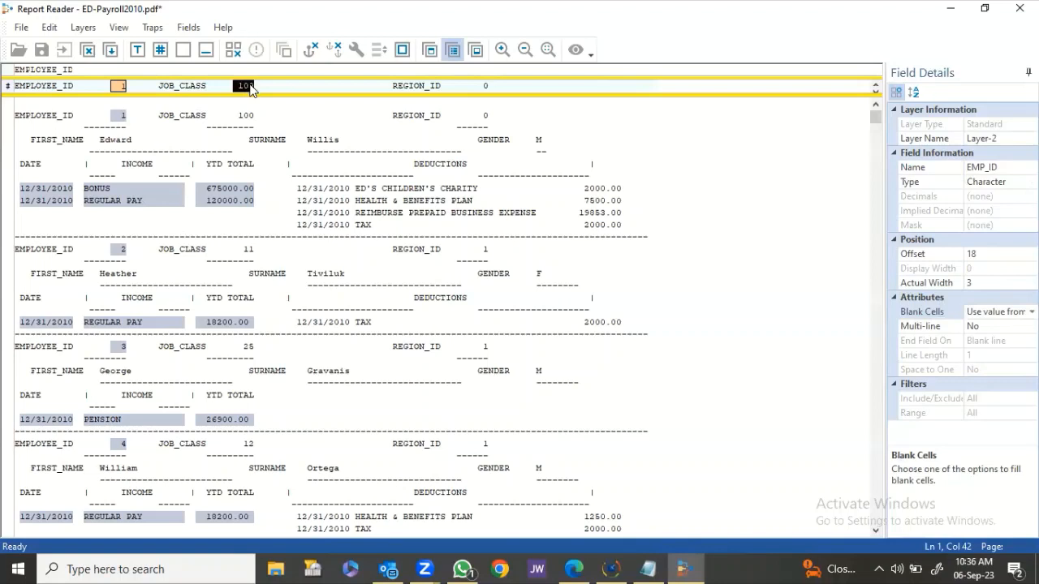
click(991, 168)
text(JO)
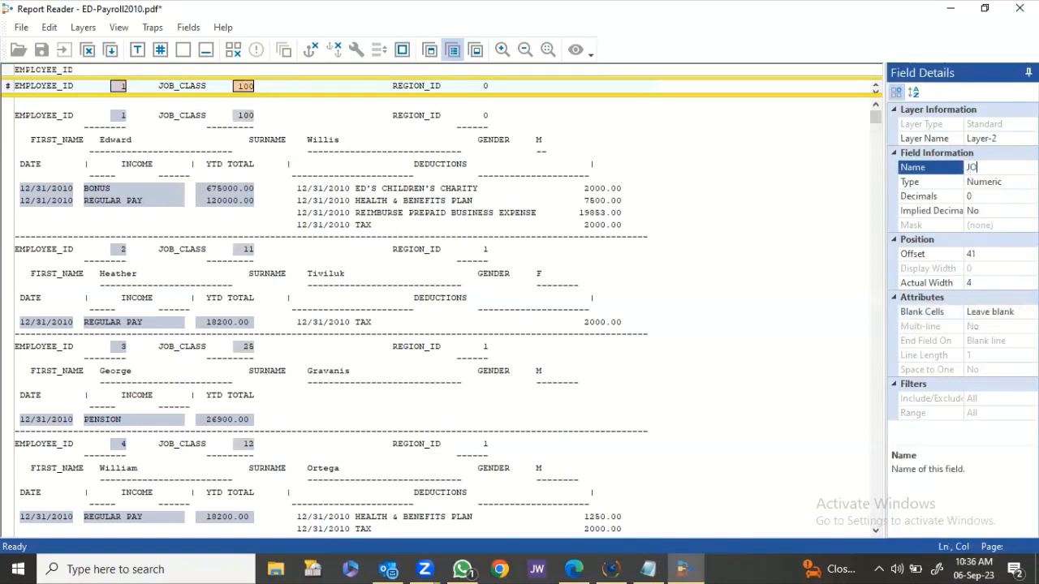
key(Return)
click(991, 183)
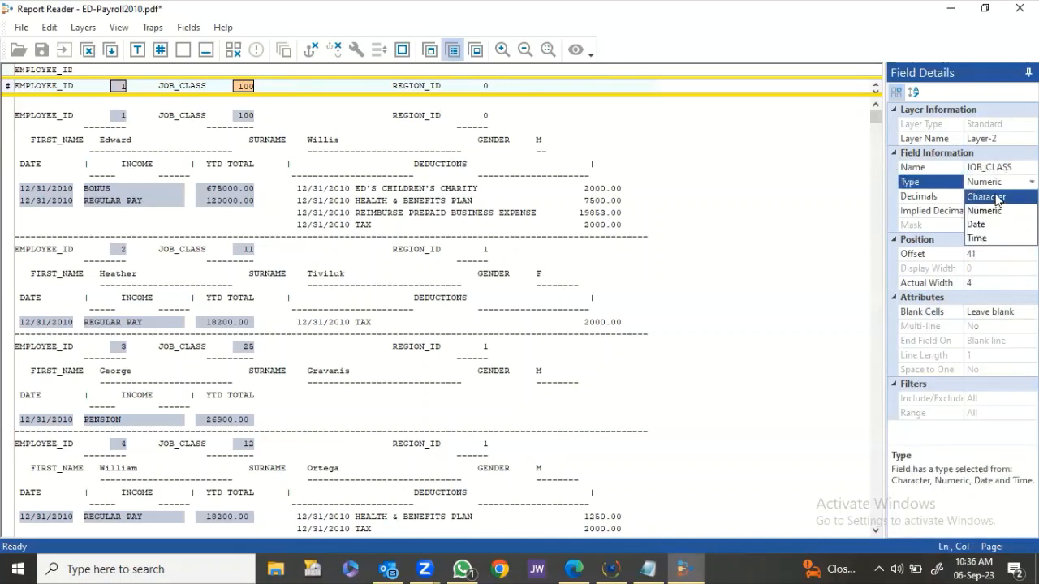
click(995, 202)
click(988, 312)
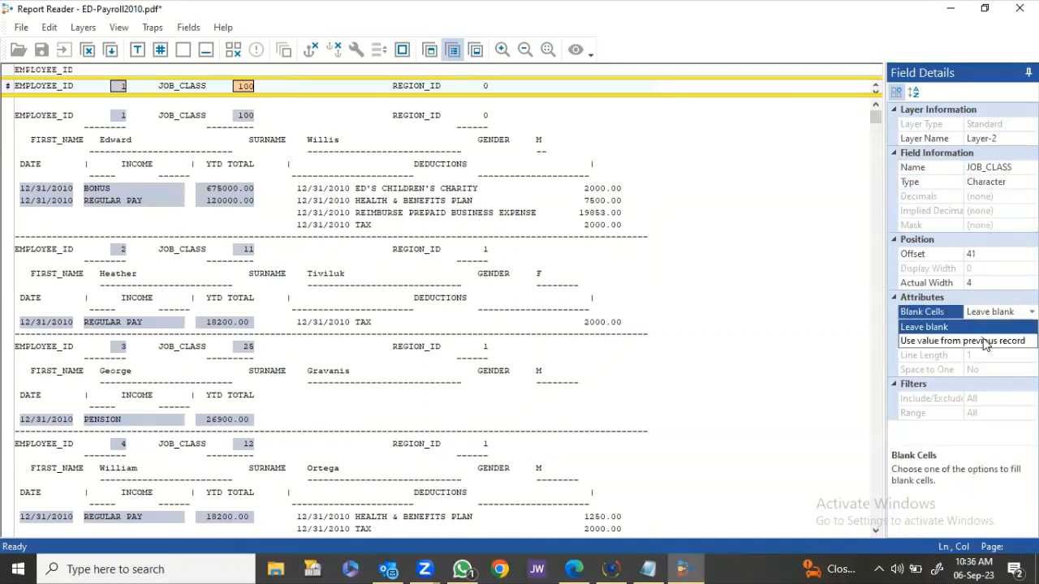
click(985, 341)
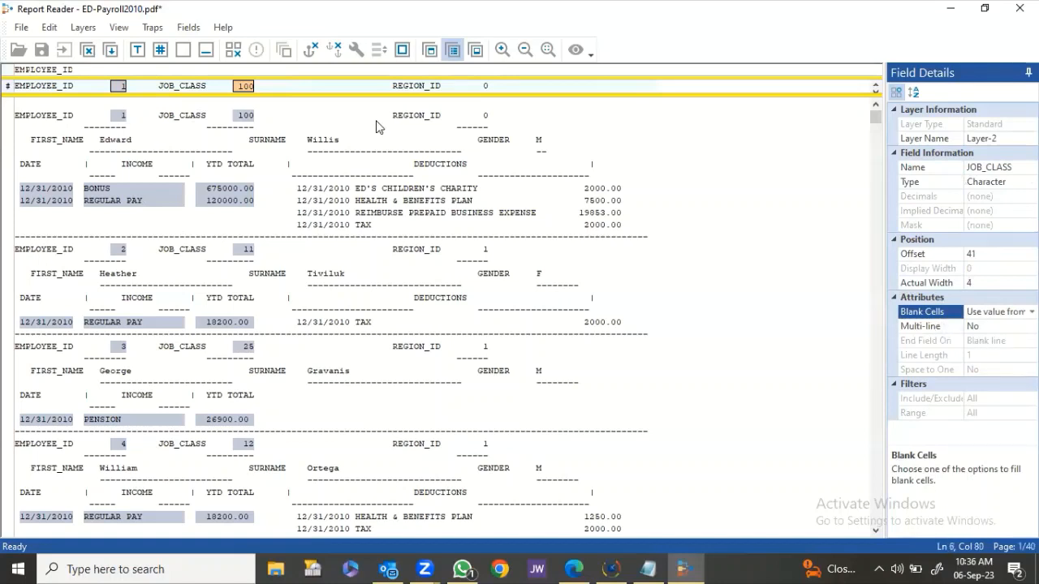
Add a REGION_ID Character field filling blanks from the previous record, then save the layer.
drag(474, 85, 487, 88)
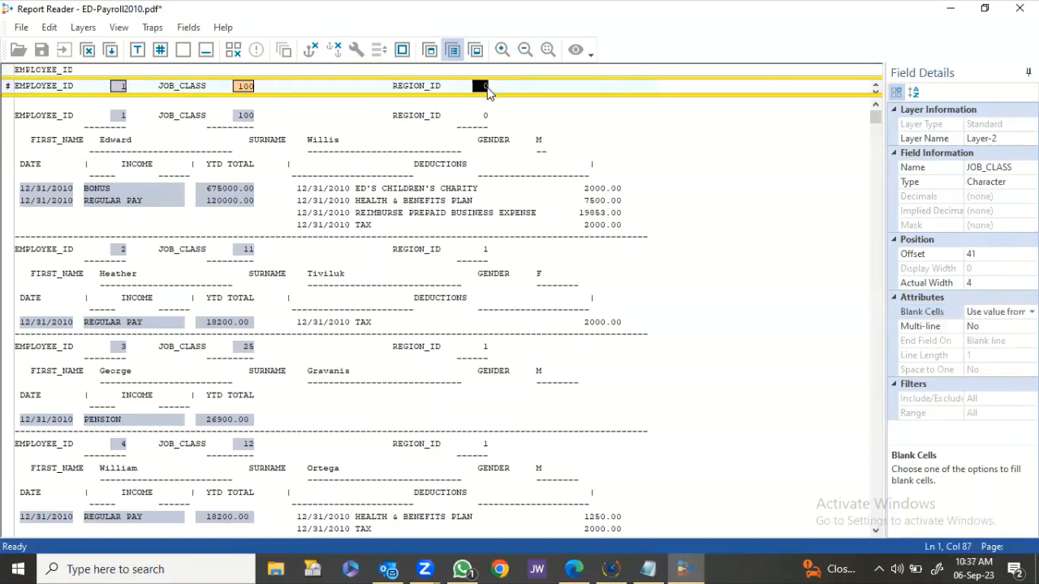
click(982, 162)
text(RE)
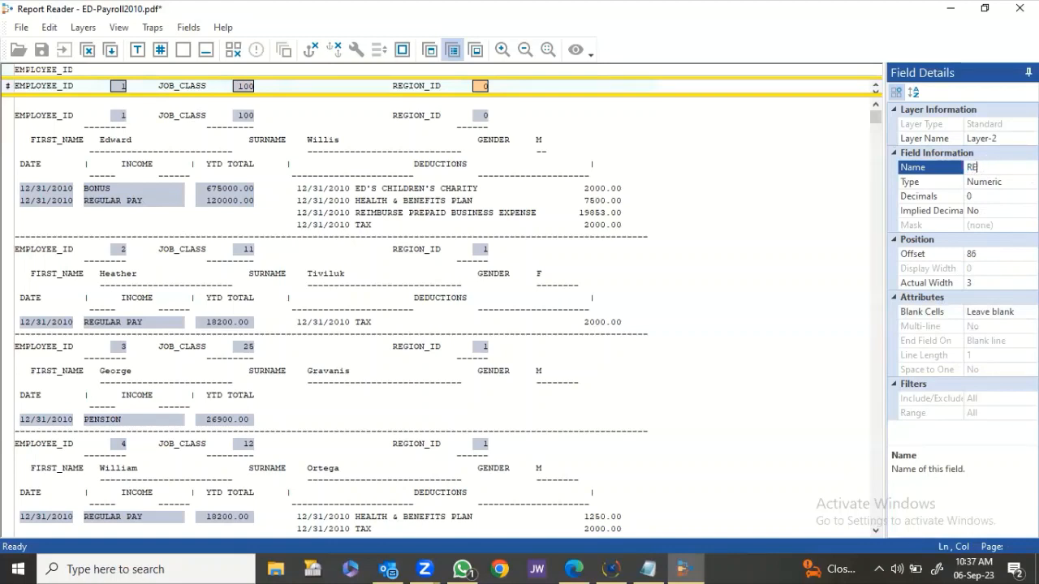
text(GION_ID)
click(989, 186)
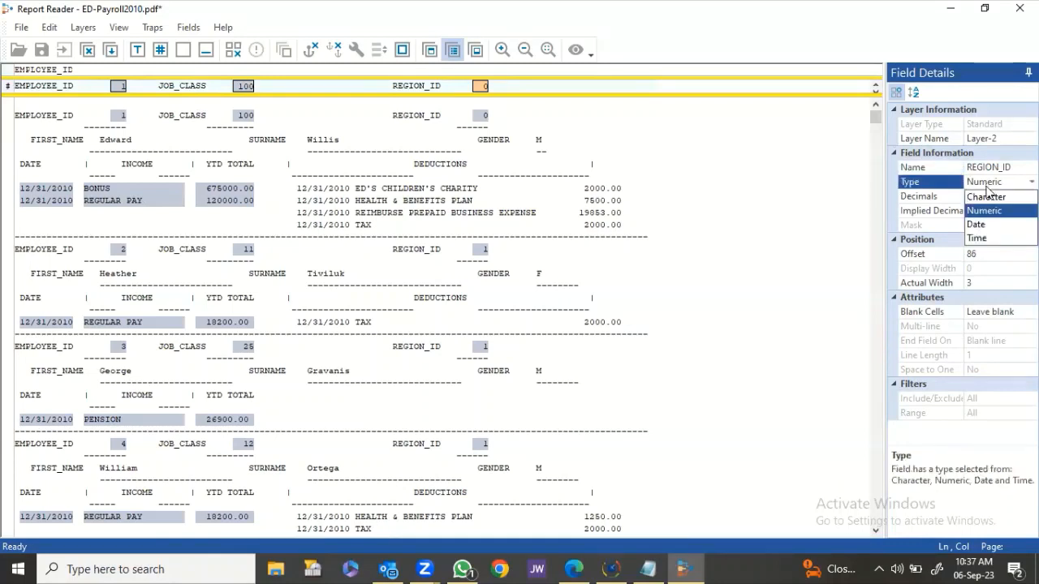
click(990, 209)
click(990, 312)
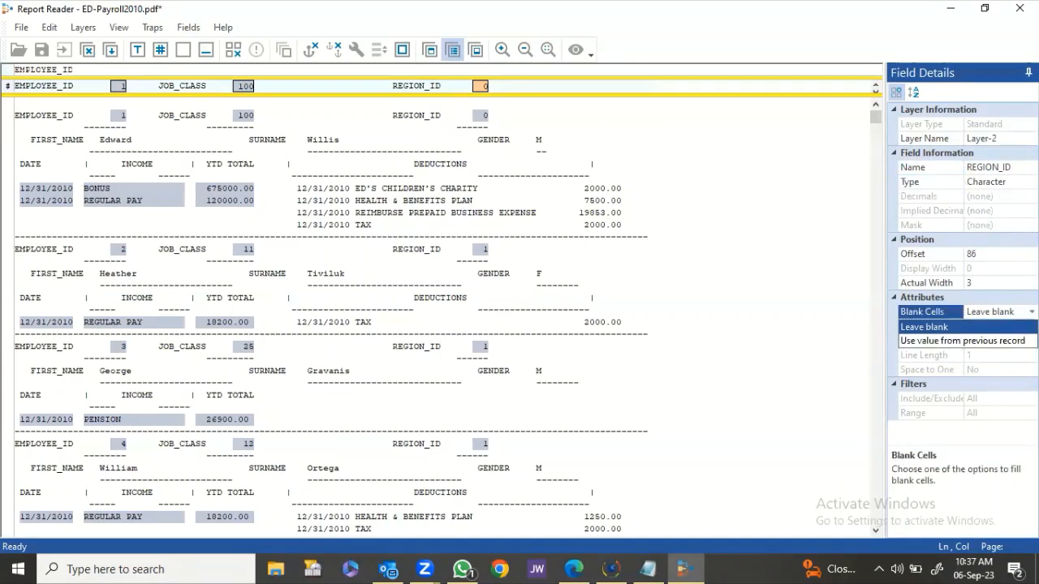
click(962, 341)
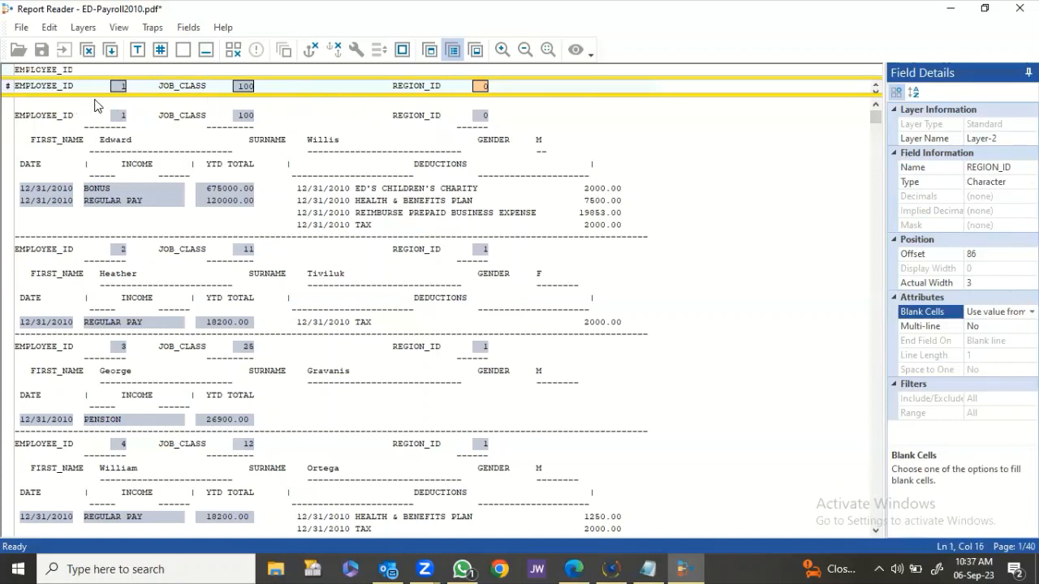
click(111, 51)
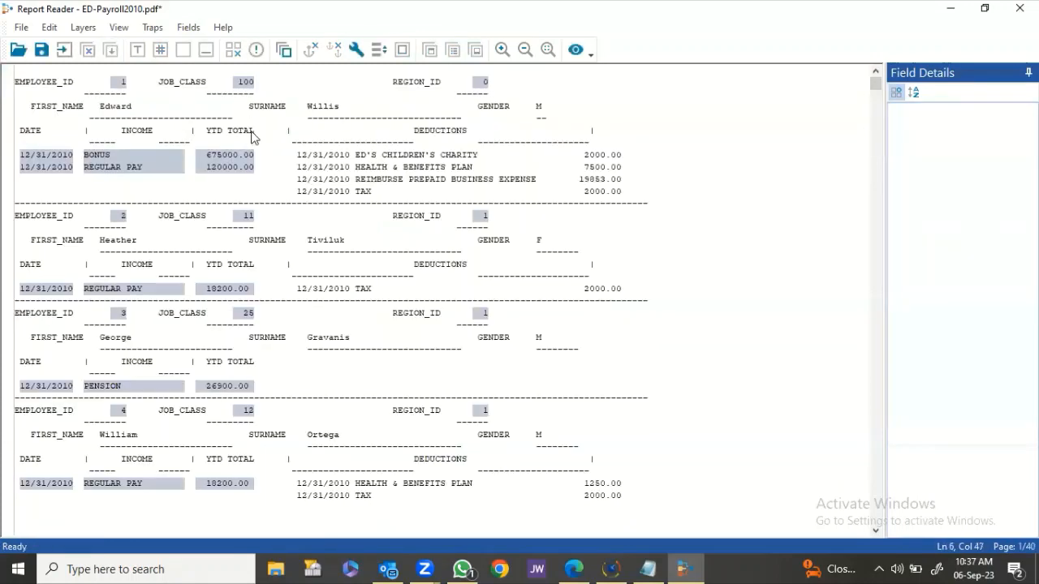
Preview the extracted data with EMP_ID moved to the first column, then close the preview.
click(578, 59)
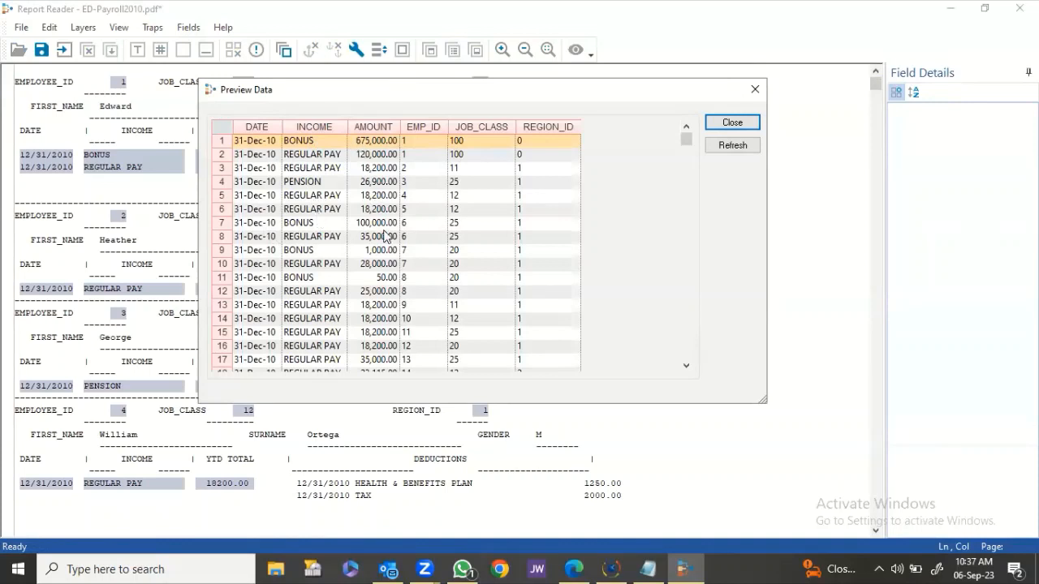
click(424, 127)
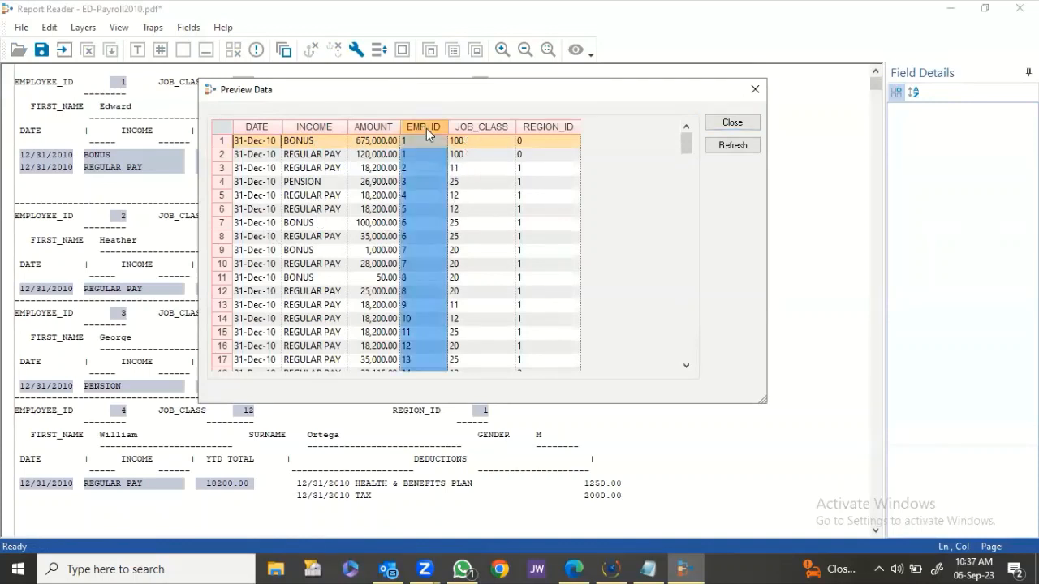
drag(431, 128, 240, 129)
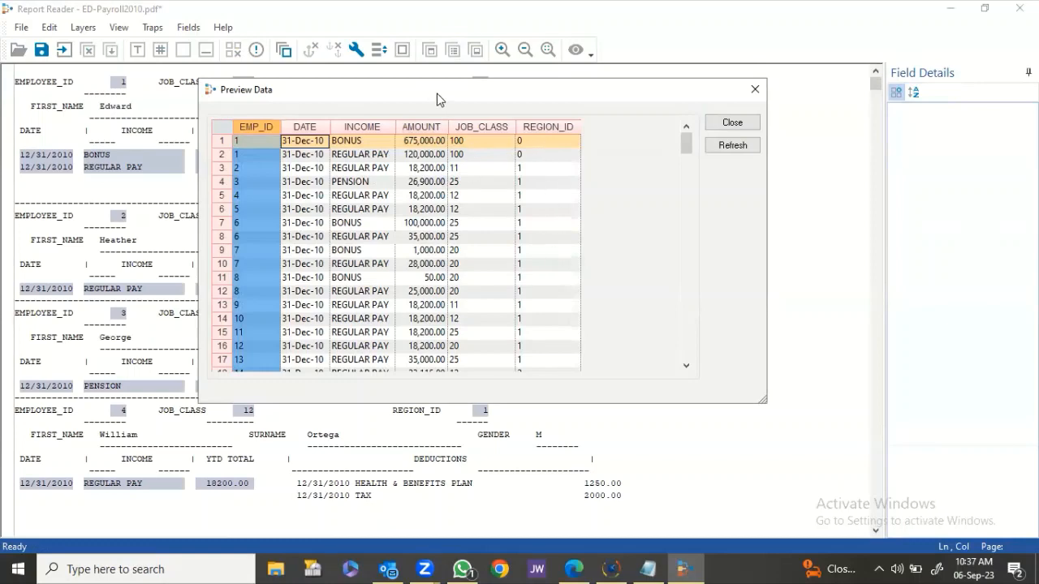
drag(436, 99, 663, 112)
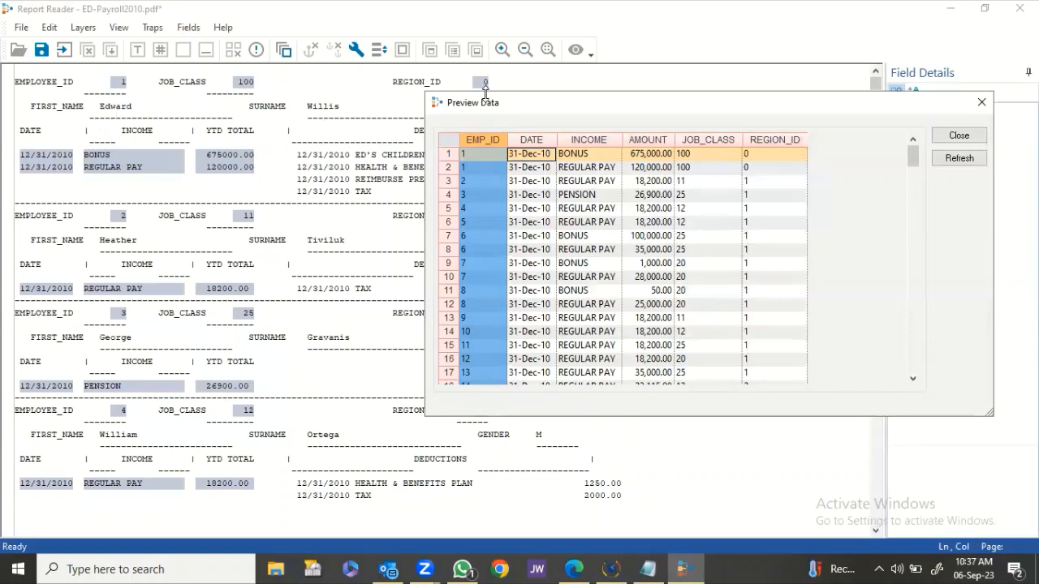
drag(513, 111, 449, 193)
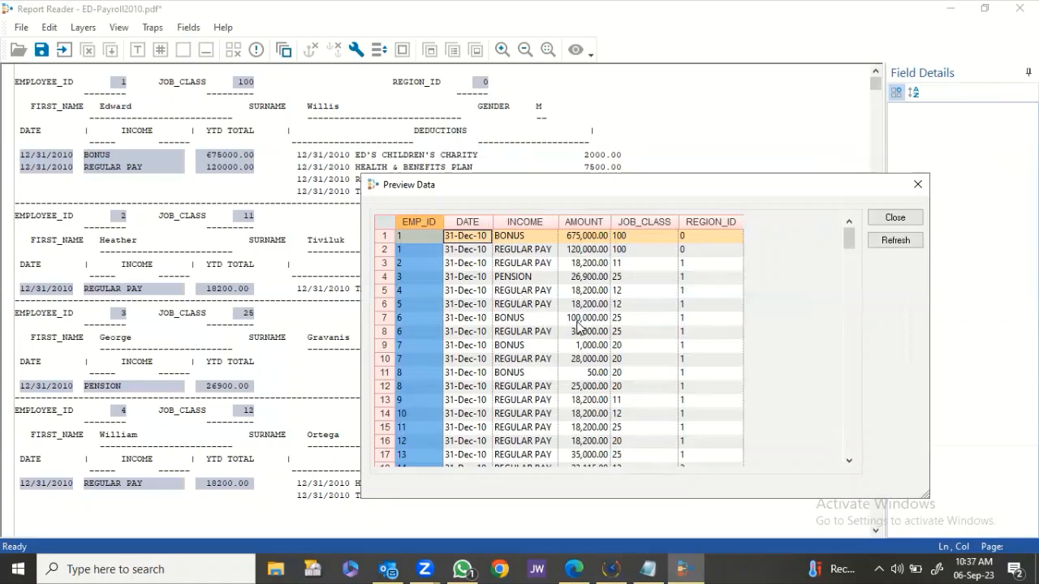
click(892, 218)
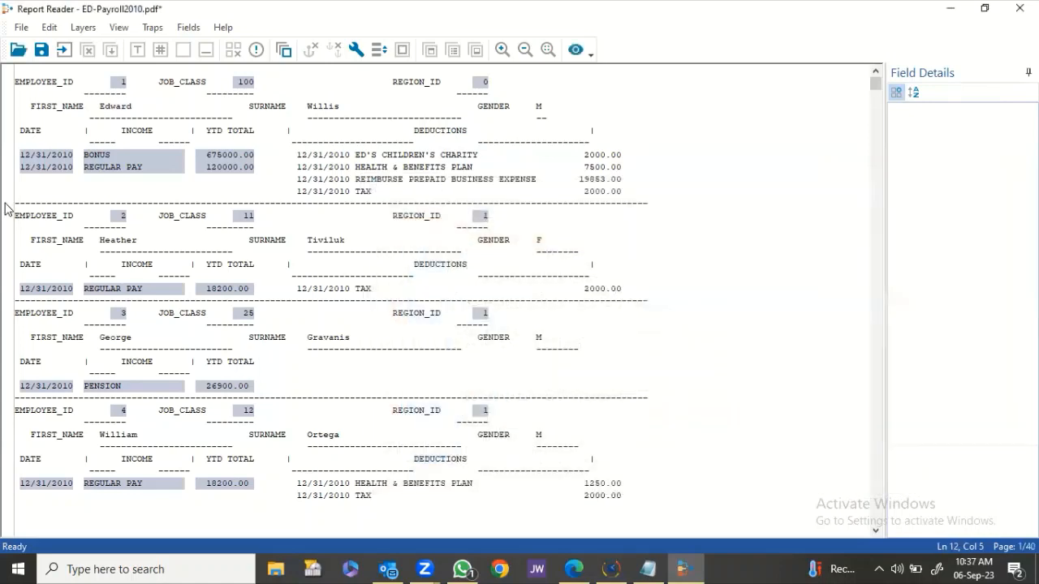
Create a standard layer from the FIRST_NAME sample line, trapped on the text FIRST.
click(57, 111)
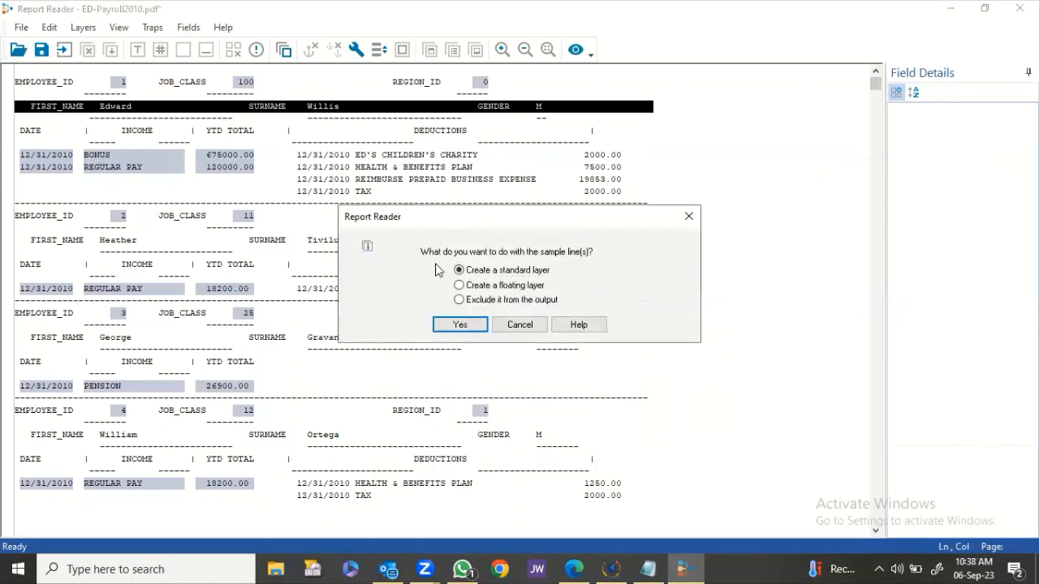
click(446, 323)
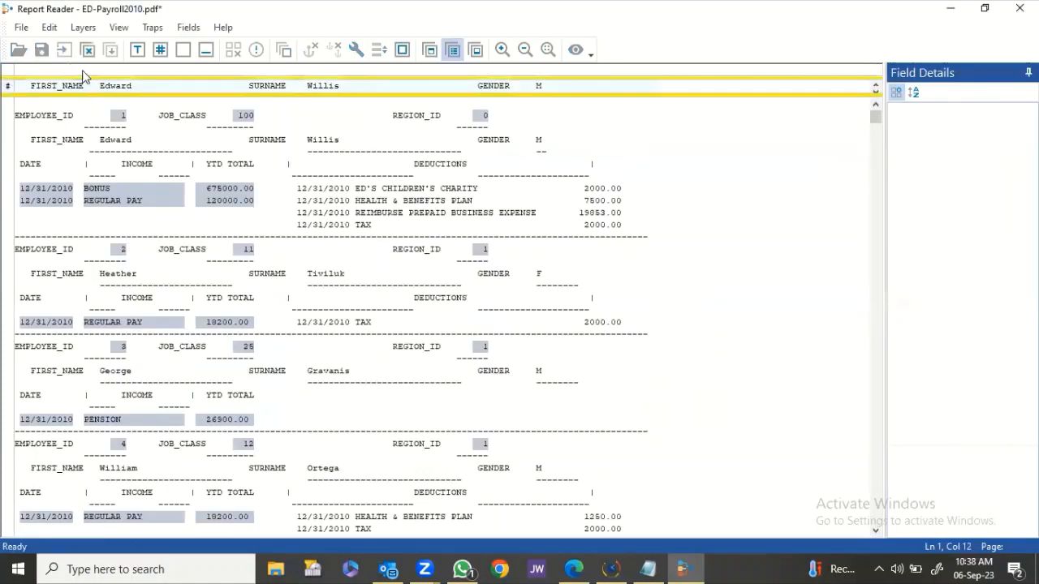
click(35, 73)
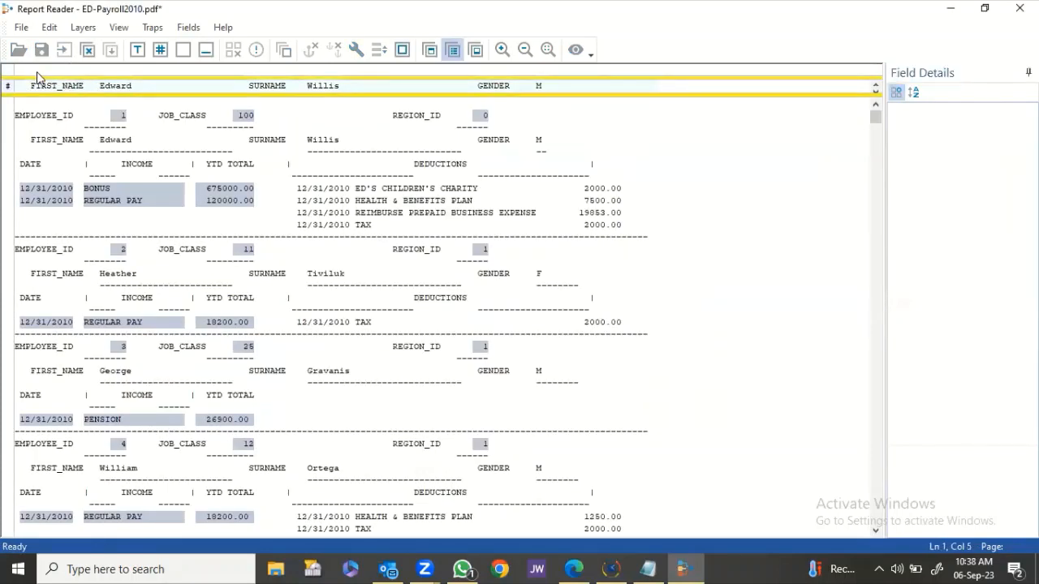
text(FIRST)
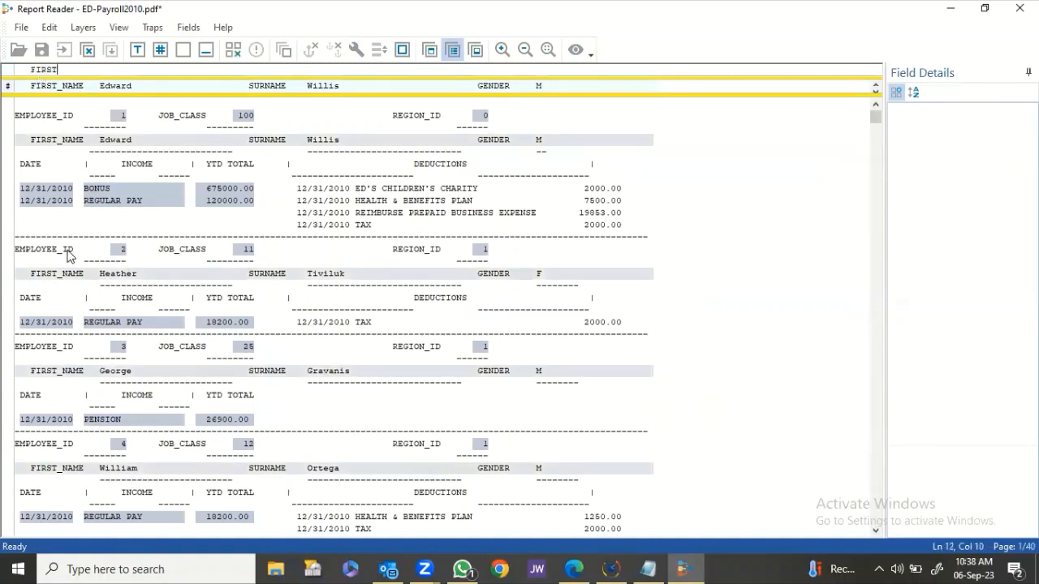
scroll(72, 268, down, 4)
click(77, 276)
scroll(73, 284, down, 1)
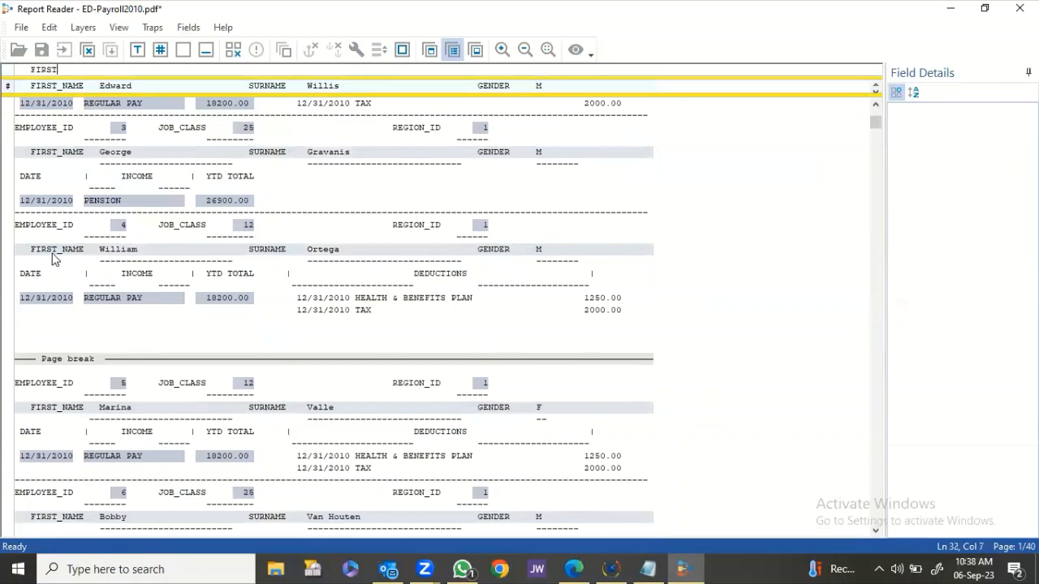
scroll(88, 357, down, 2)
scroll(89, 366, down, 1)
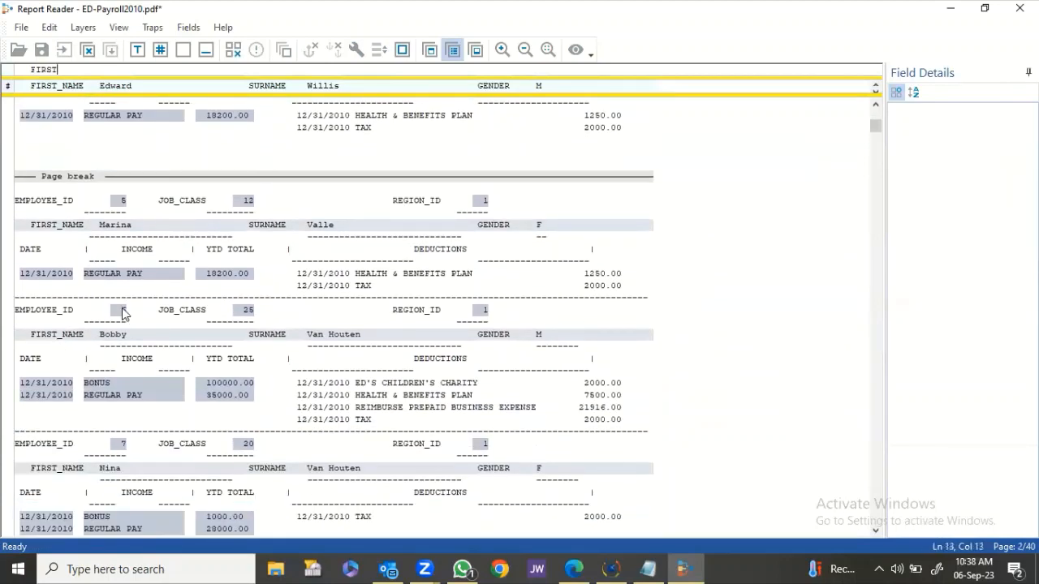
scroll(145, 207, up, 11)
click(102, 94)
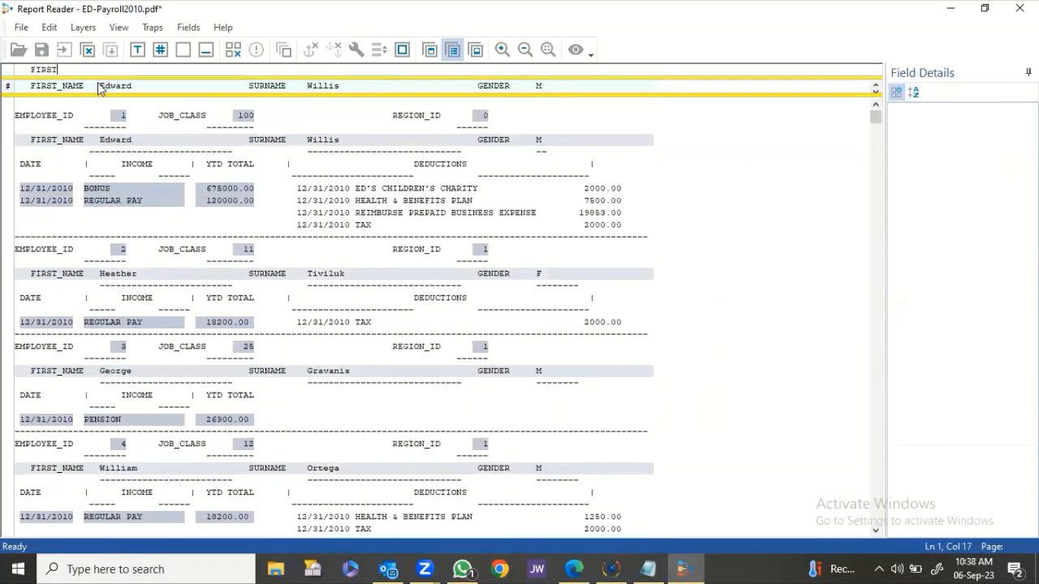
drag(101, 93, 189, 89)
click(977, 166)
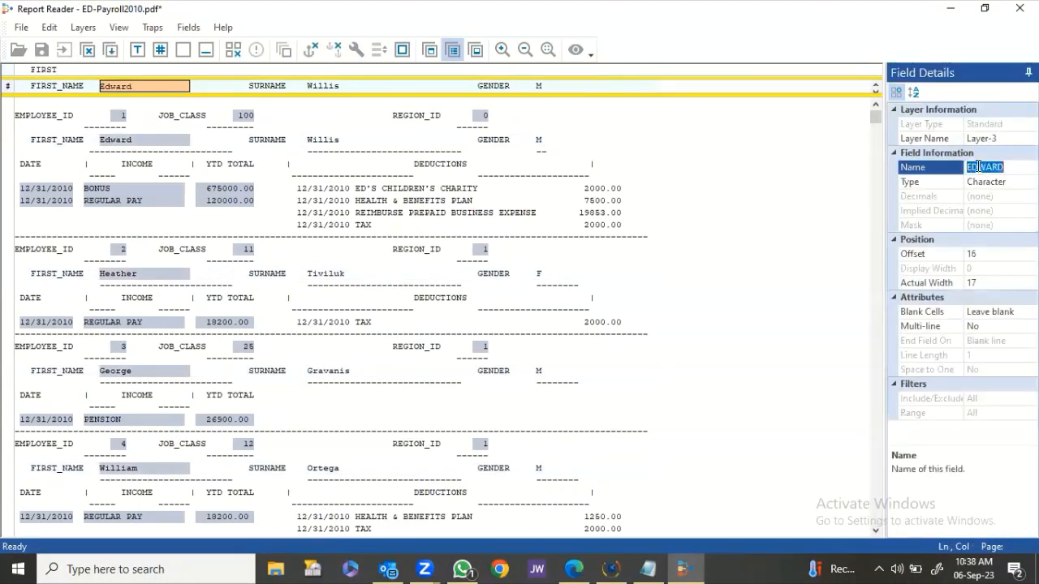
text(G)
key(Return)
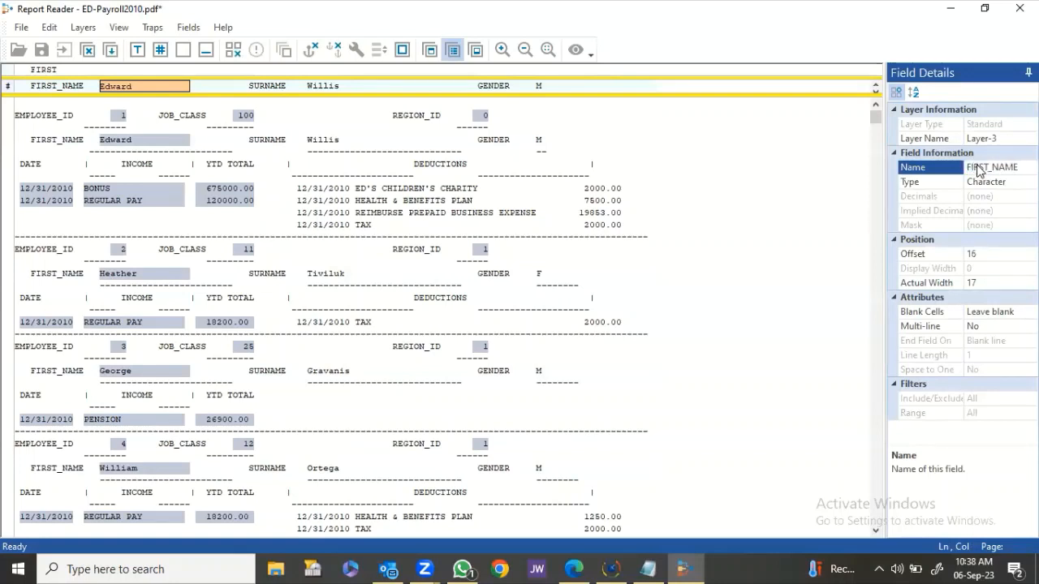
click(998, 311)
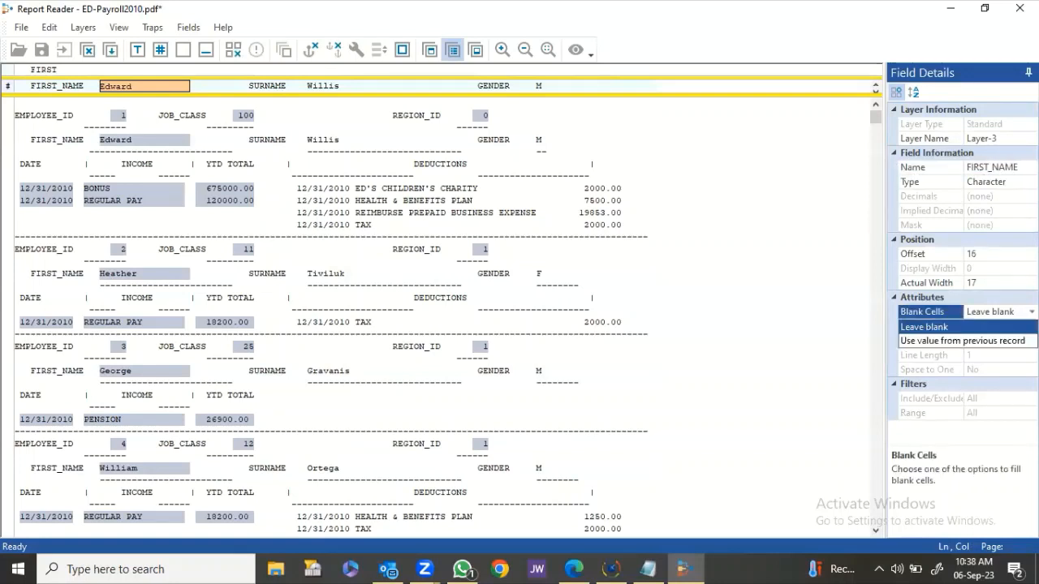
click(1006, 342)
Add a SURNAME field over Willis, filling blanks from the previous record.
drag(308, 86, 426, 93)
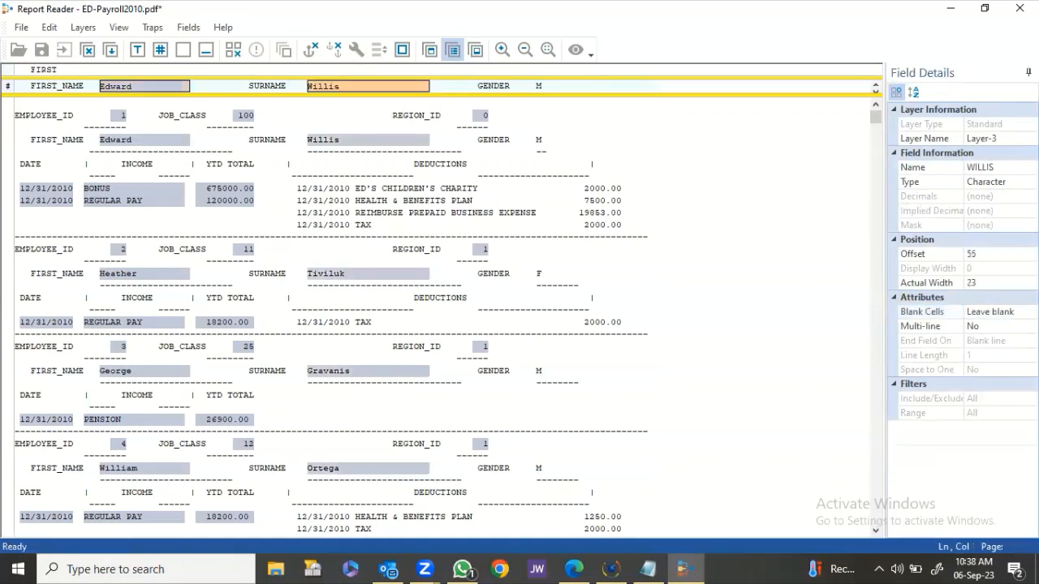
click(1013, 166)
text(SURNAME)
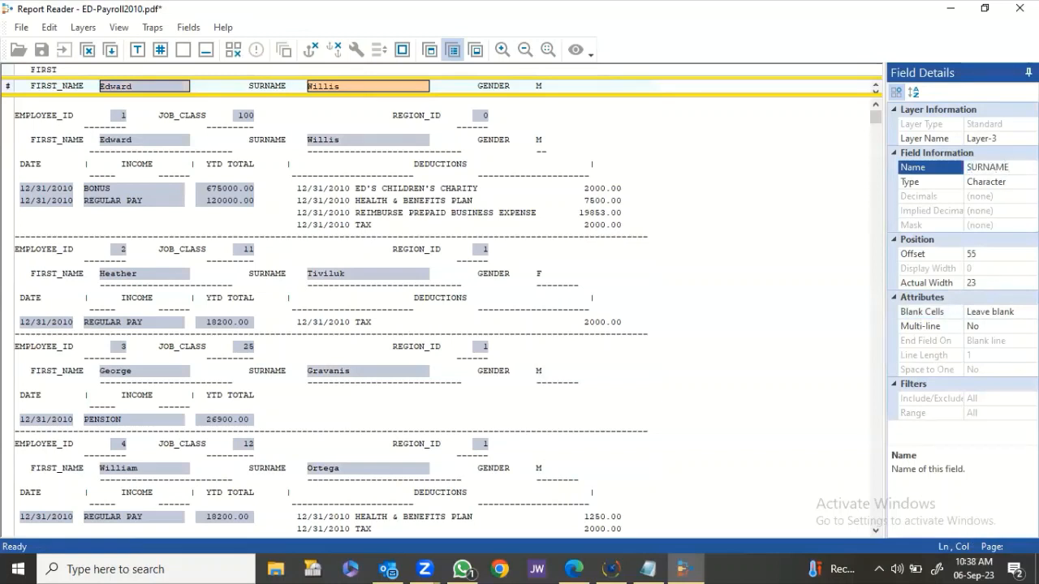
click(998, 311)
click(994, 335)
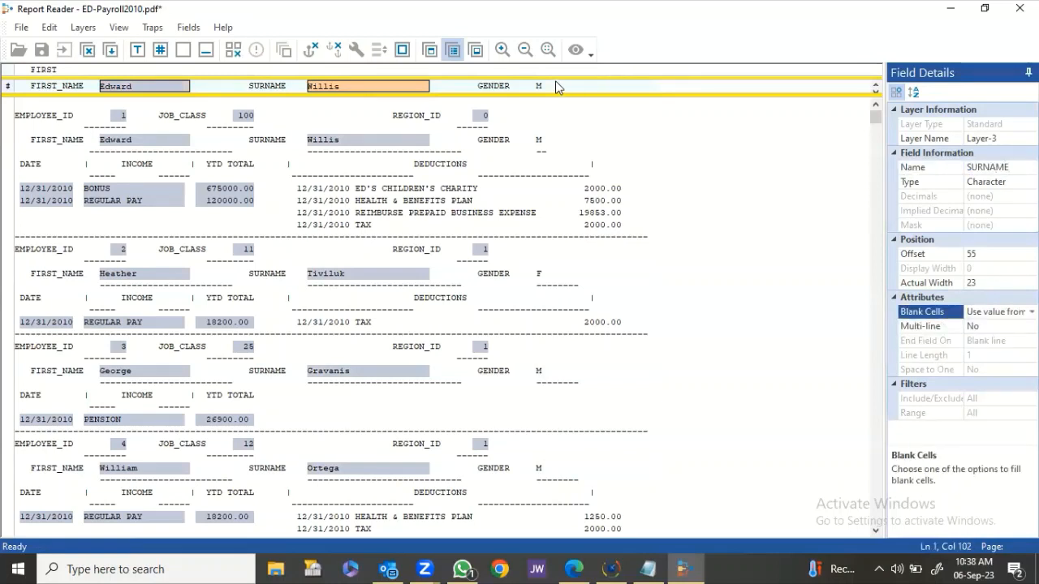
Add a GENDER field on the value M, filling blanks from the previous record.
click(540, 86)
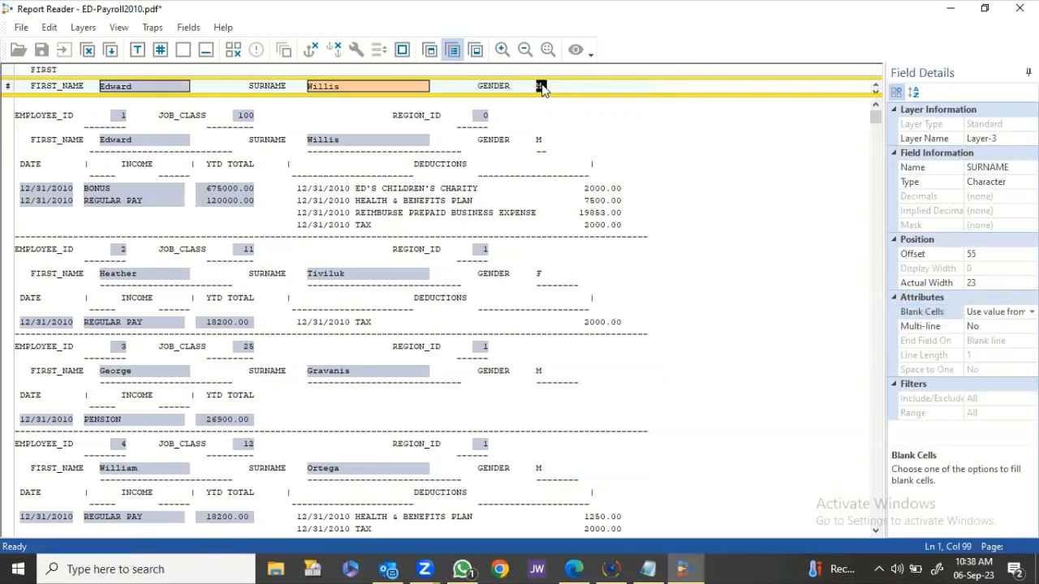
click(1008, 168)
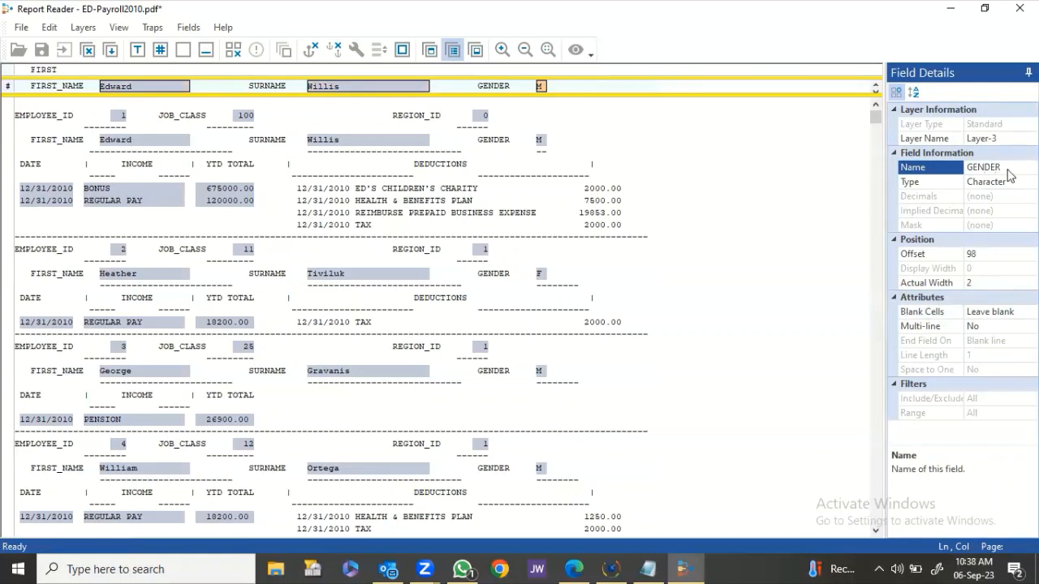
click(1002, 312)
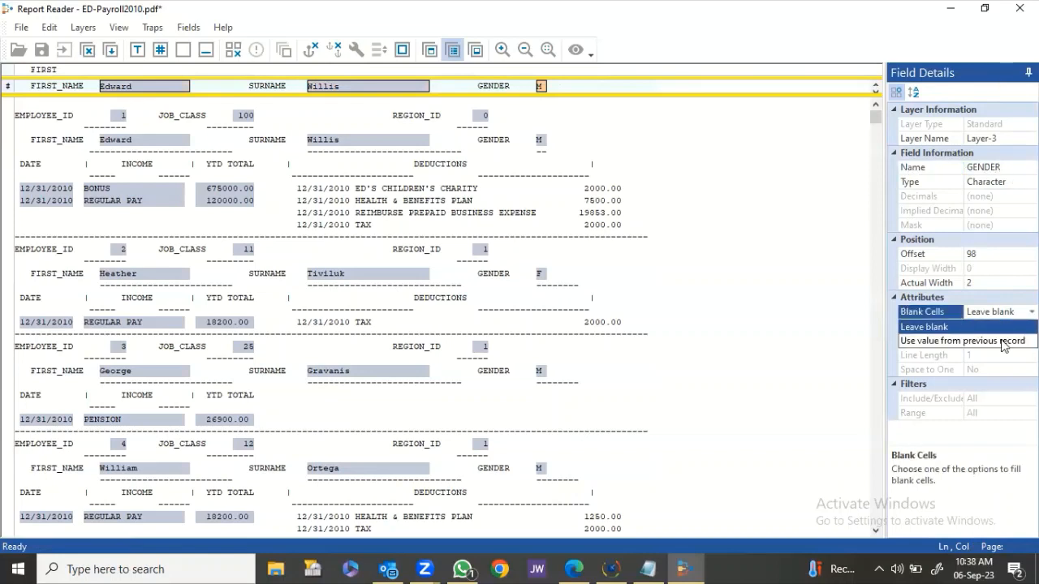
click(1004, 342)
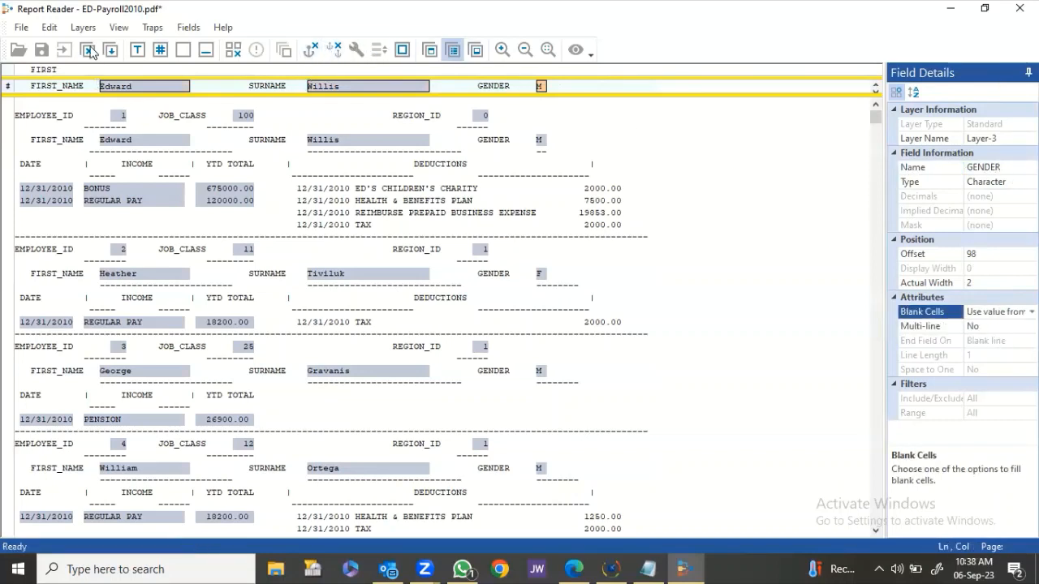
Save the name layer and order the preview columns as EMP_ID, FIRST_NAME, DATE.
click(111, 49)
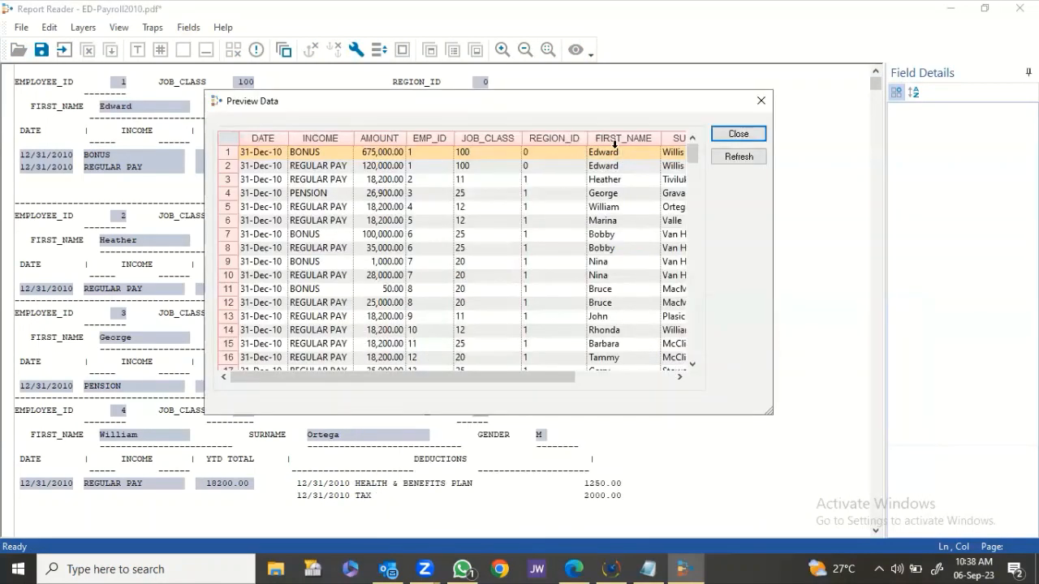
click(615, 143)
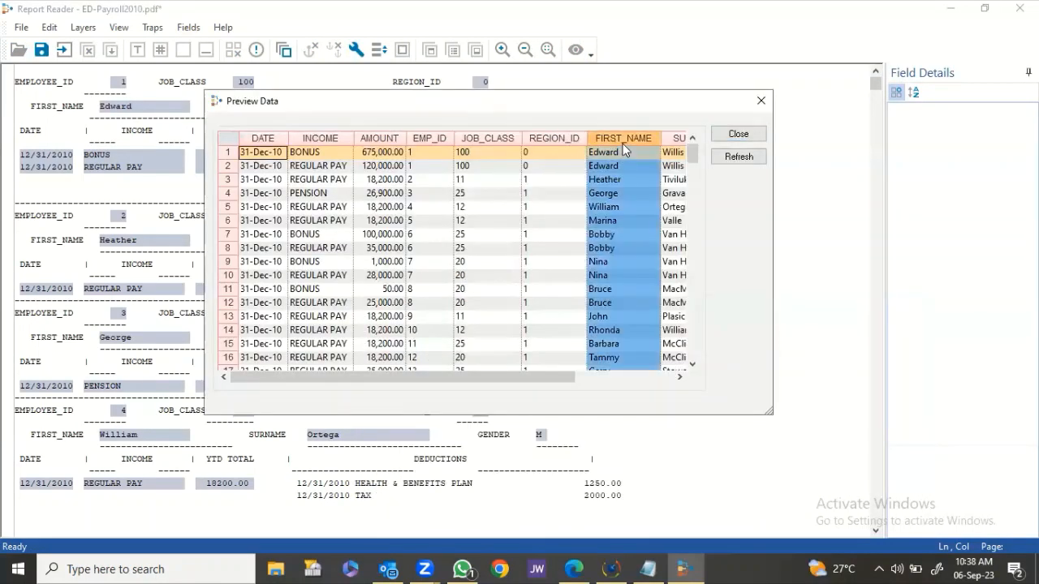
drag(614, 144, 316, 160)
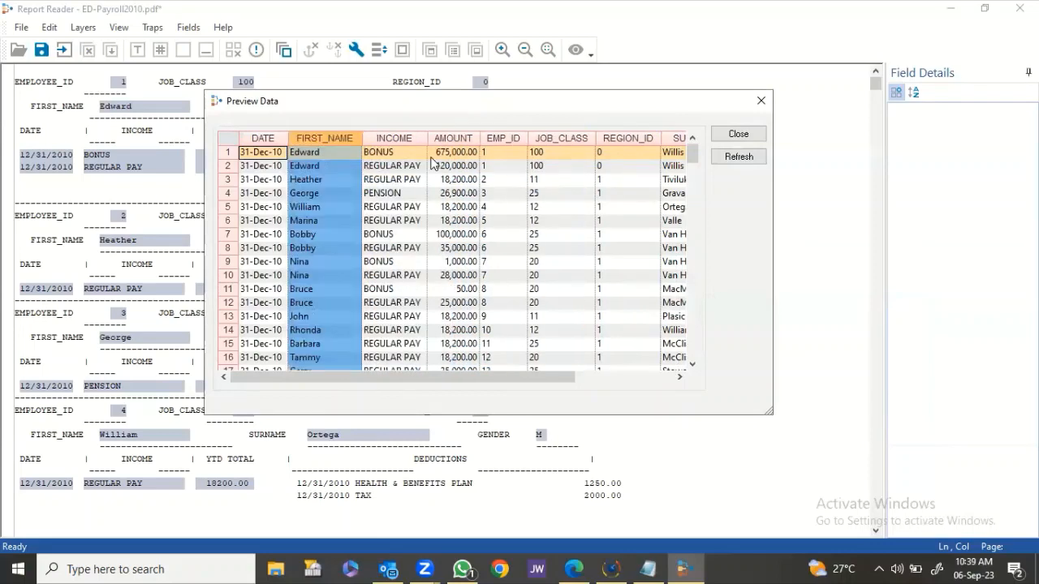
click(513, 141)
drag(512, 142, 277, 151)
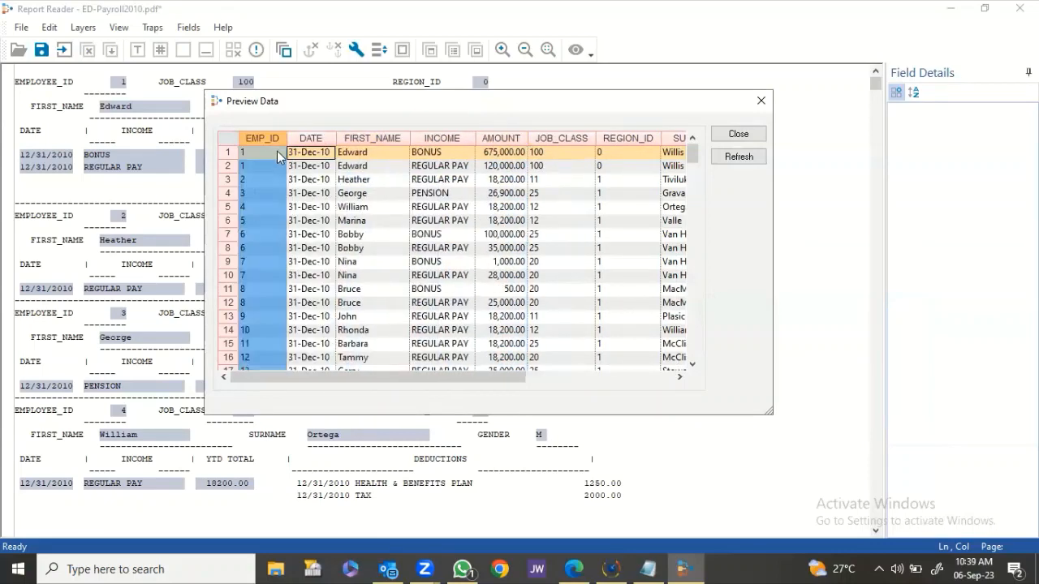
click(362, 139)
drag(362, 140, 307, 143)
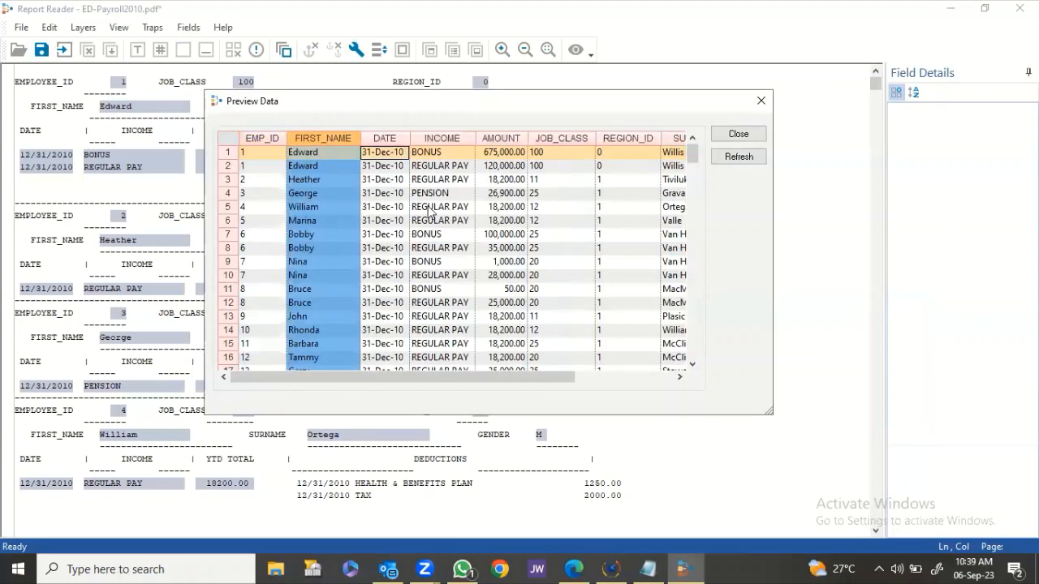
click(428, 209)
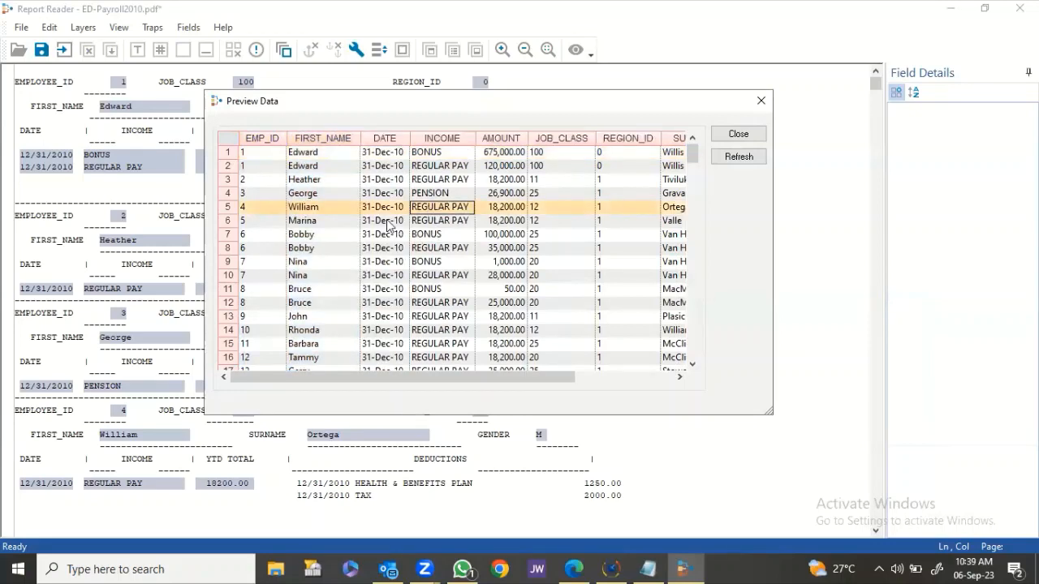
Check the SURNAME and GENDER columns in the data preview, then close it.
click(641, 376)
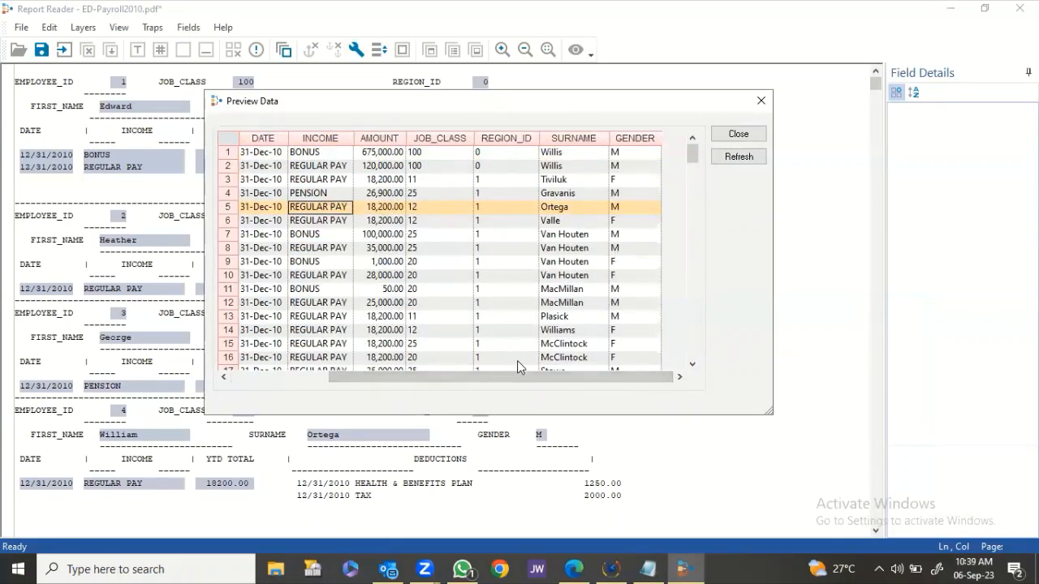
drag(451, 376, 354, 376)
scroll(419, 246, down, 20)
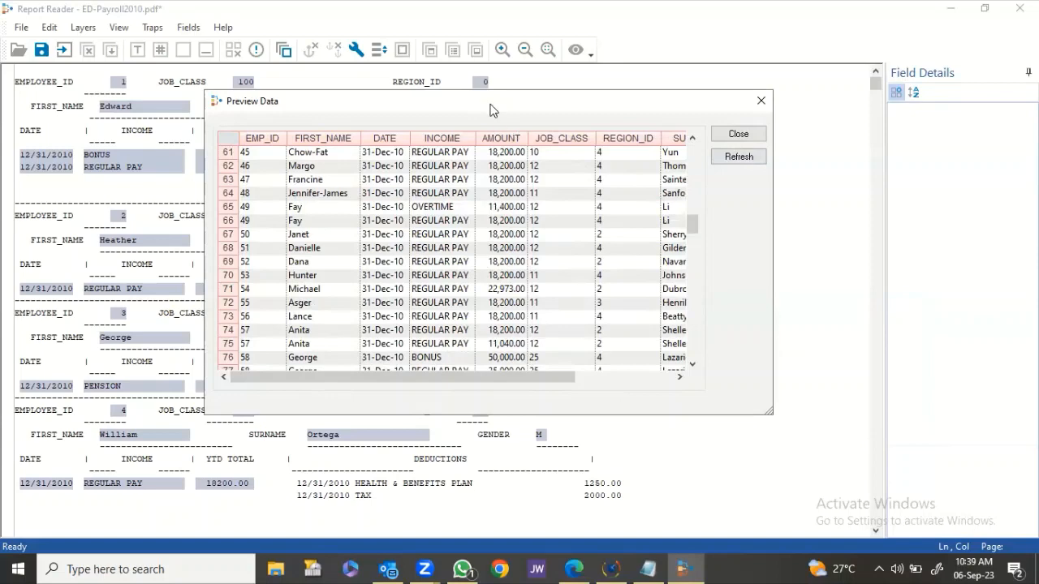
drag(517, 108, 525, 110)
drag(402, 104, 699, 104)
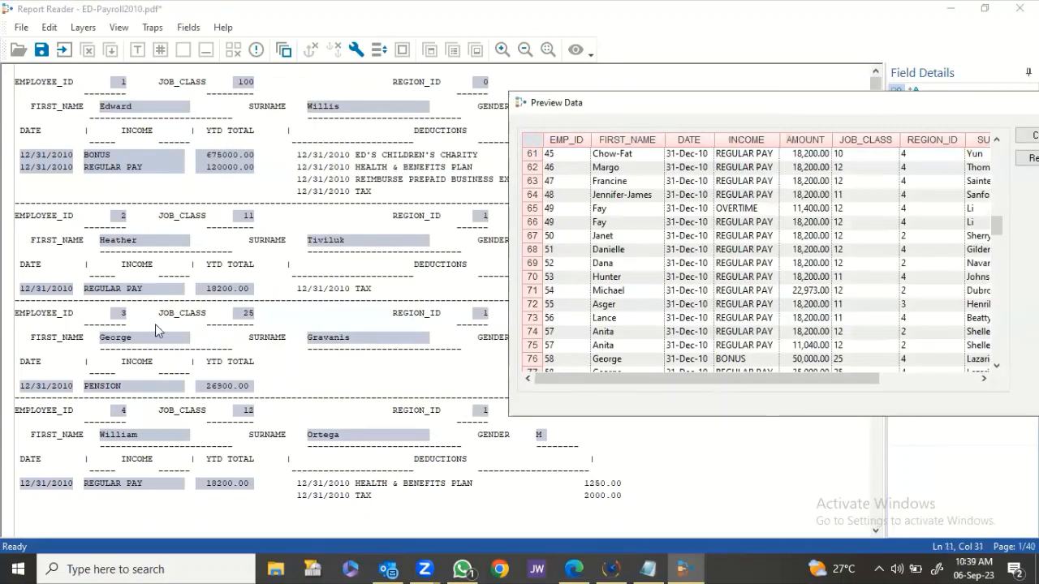
drag(690, 181, 746, 196)
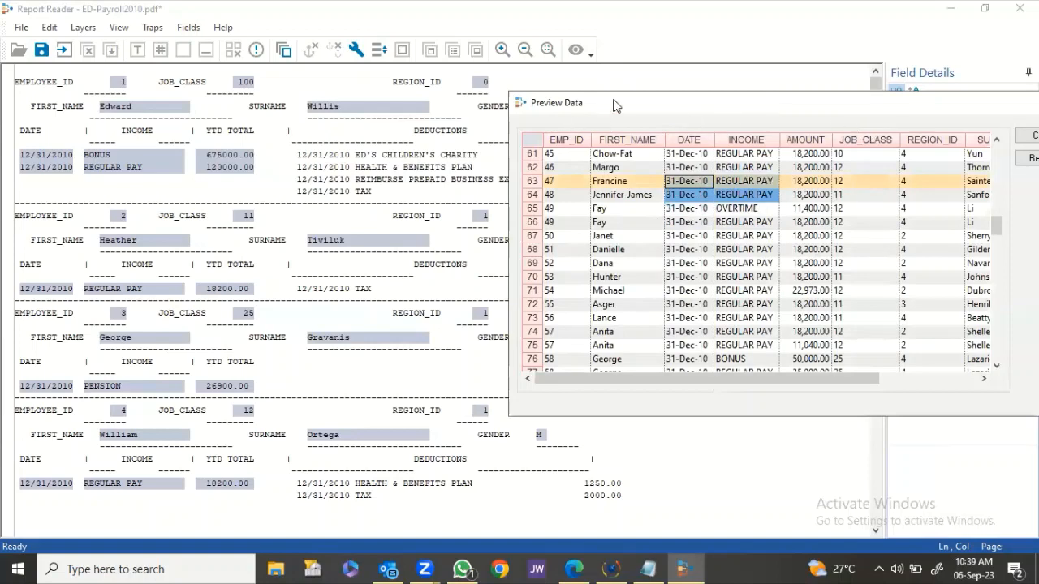
drag(588, 103, 226, 94)
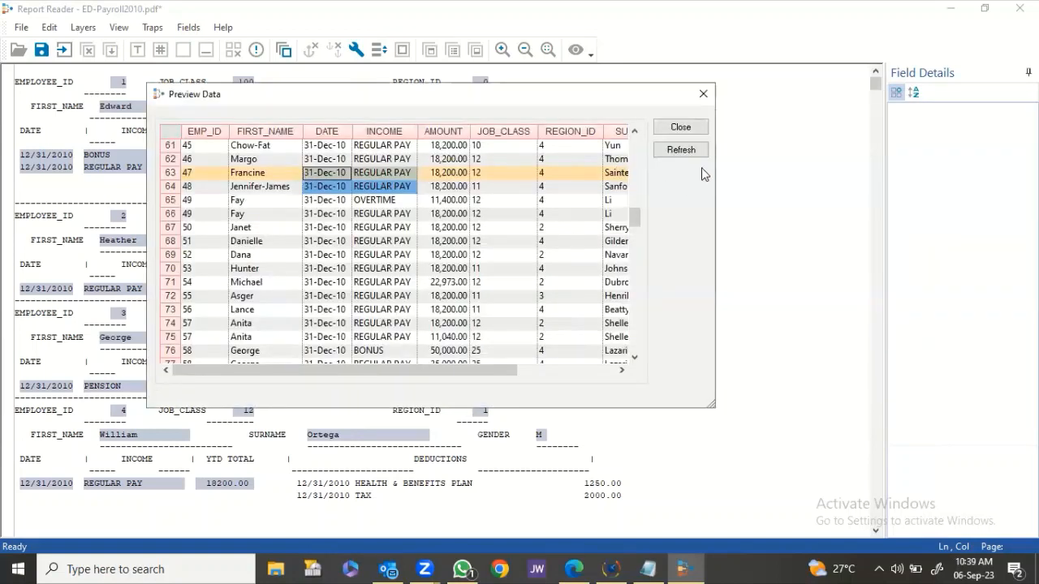
click(678, 128)
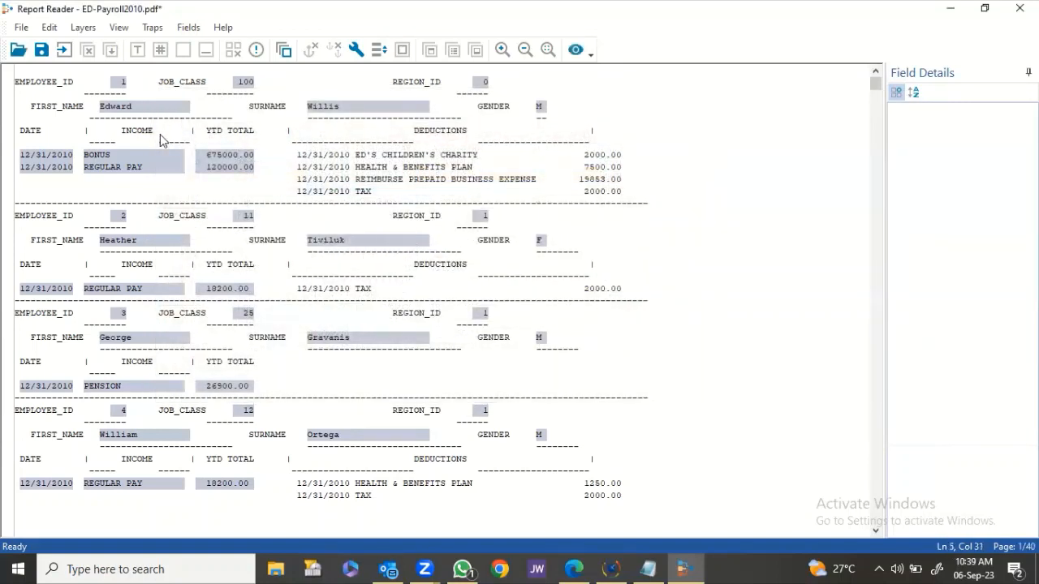
Save the template under the new name ED-Payroll2010-Income.jpm.
click(40, 50)
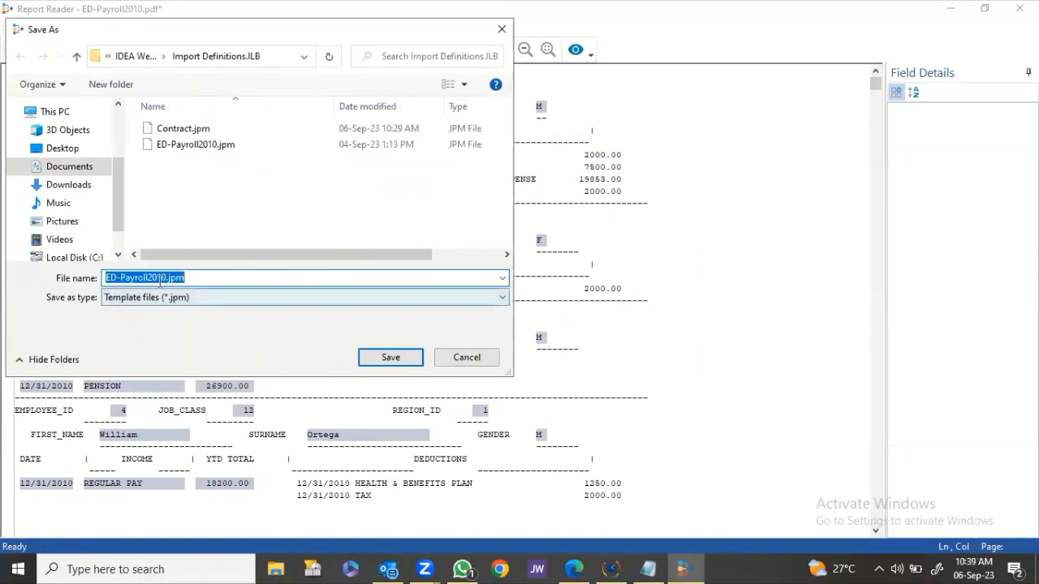
click(167, 279)
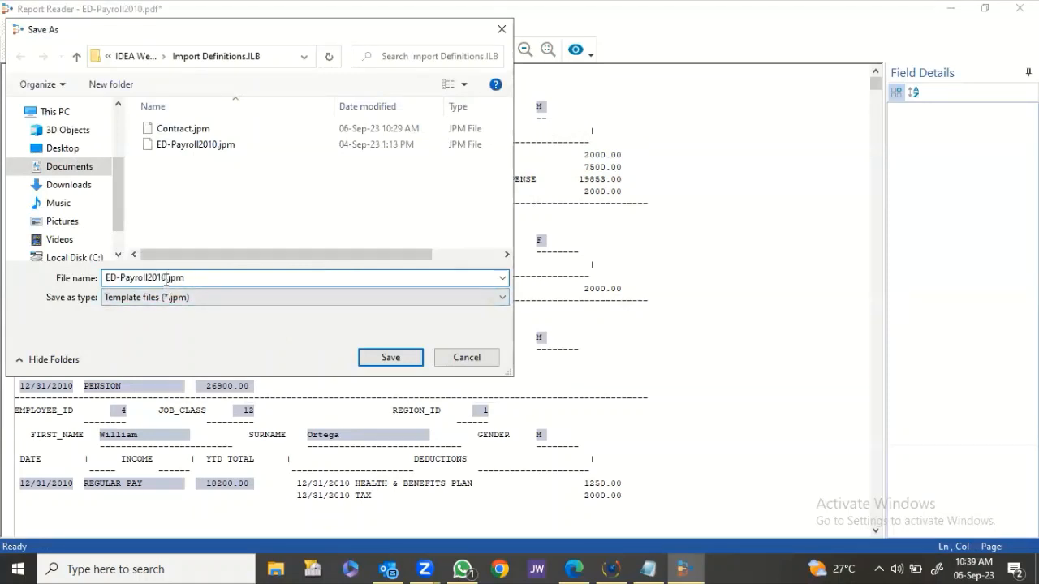
text(-Income)
click(383, 358)
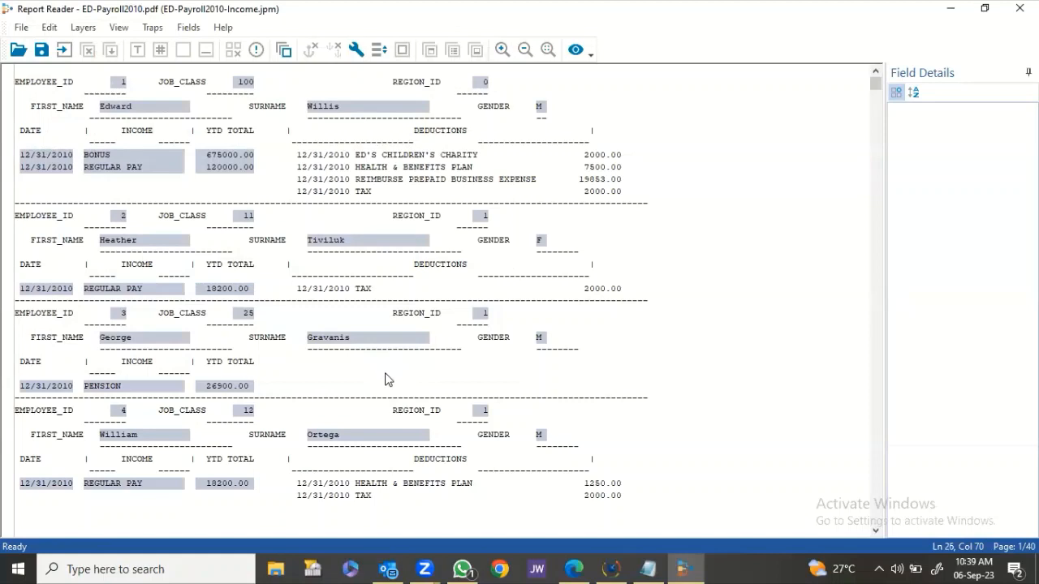
Import the 2010 report into IDEA as the database 'ED-Payroll2010 - Income'.
click(65, 52)
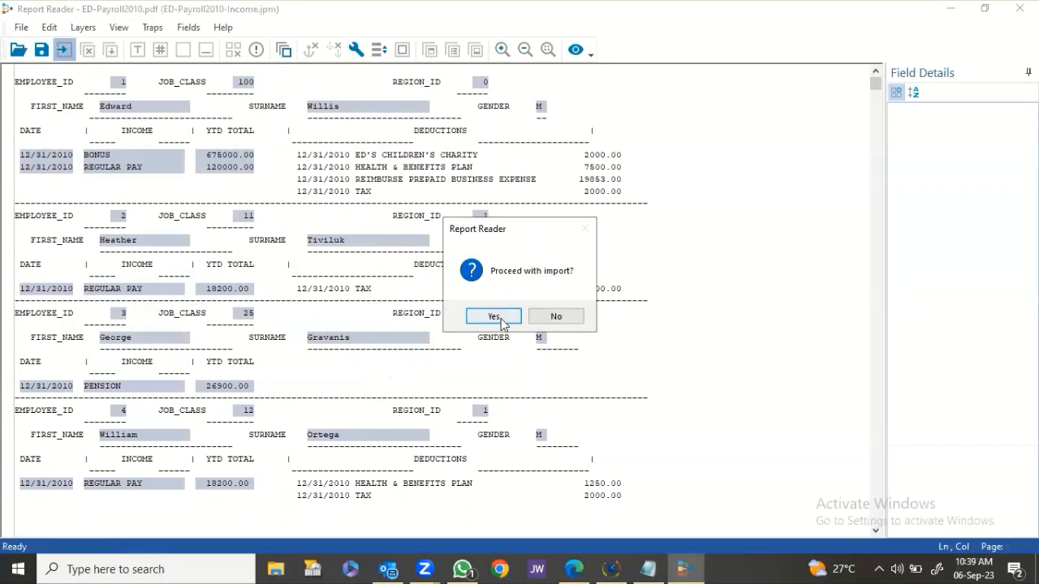
click(497, 316)
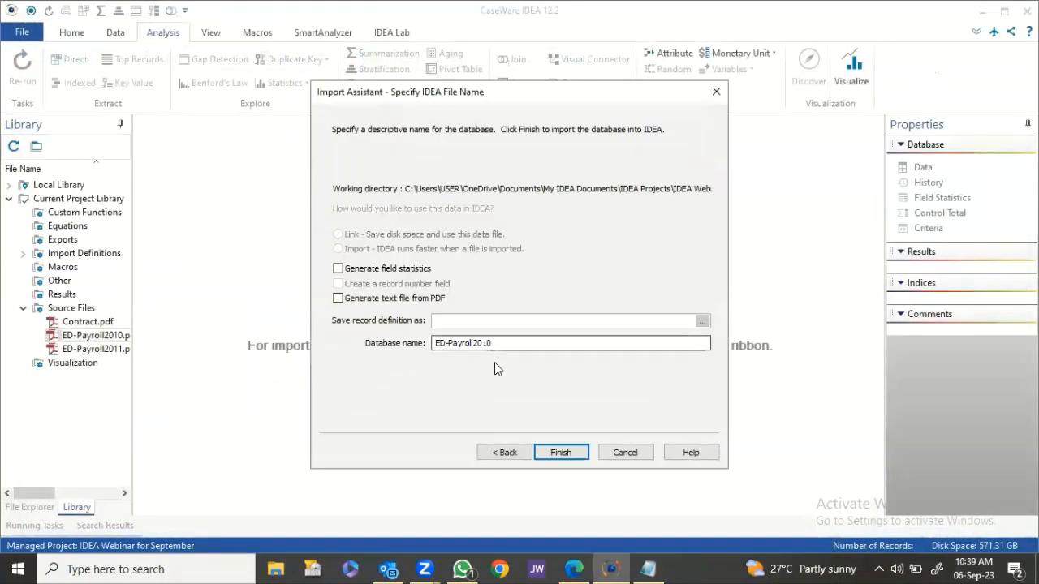
click(501, 342)
text(- Income)
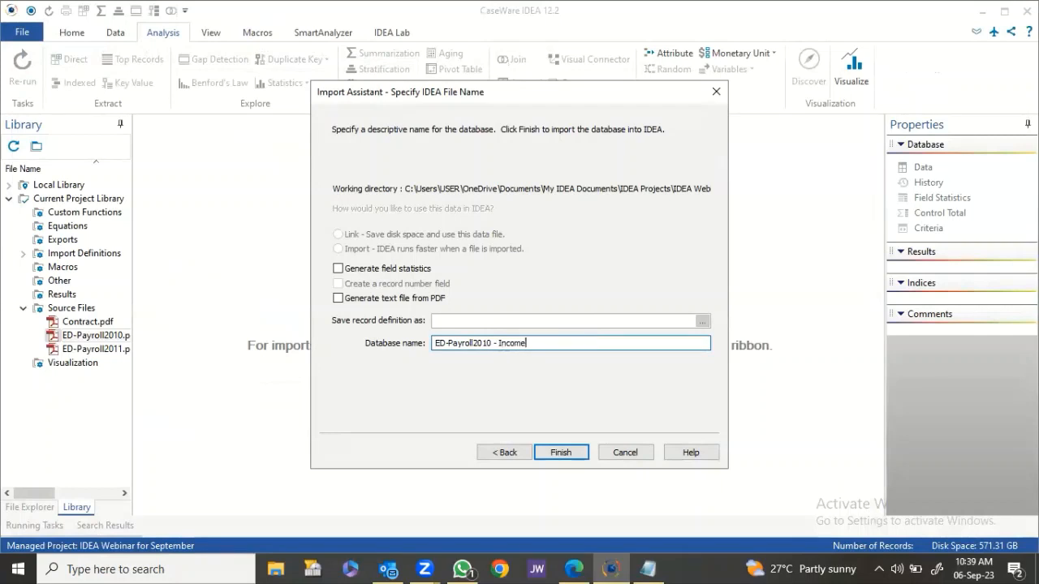
click(560, 453)
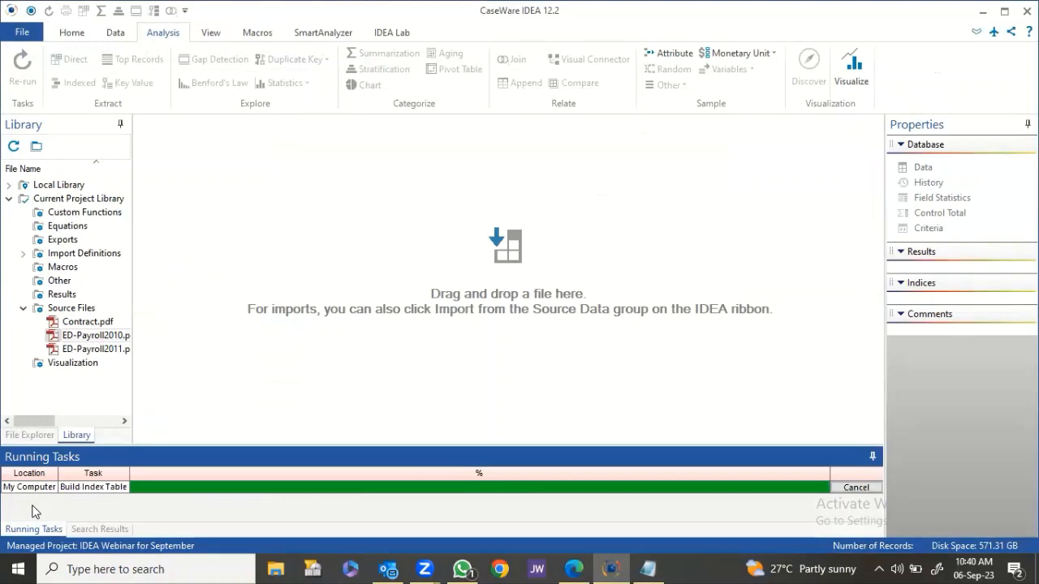
click(33, 508)
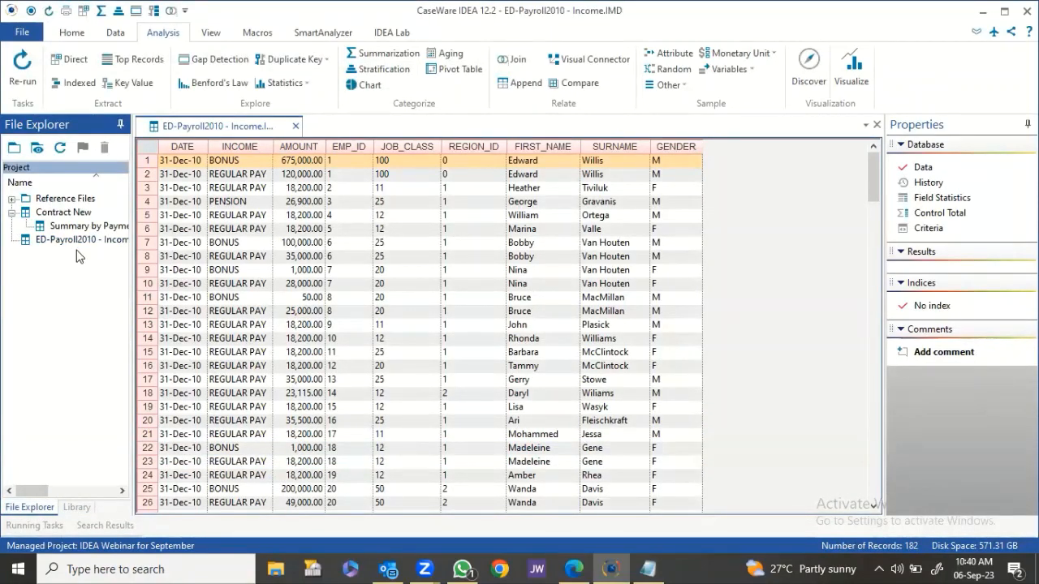
Collapse Contract New, scroll through the 182 income records, and return to the Library.
click(12, 212)
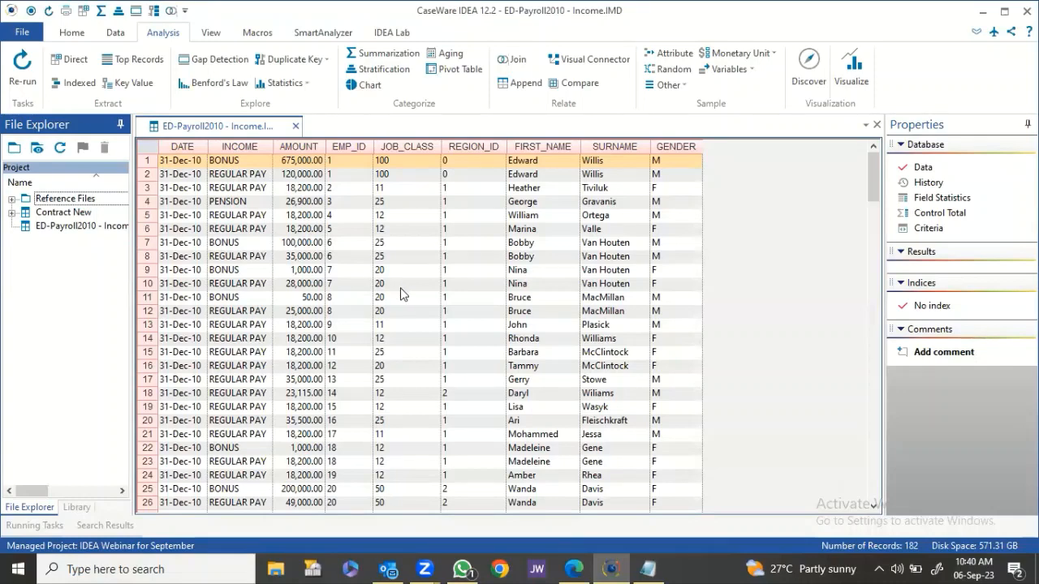
scroll(458, 341, down, 12)
scroll(458, 341, down, 19)
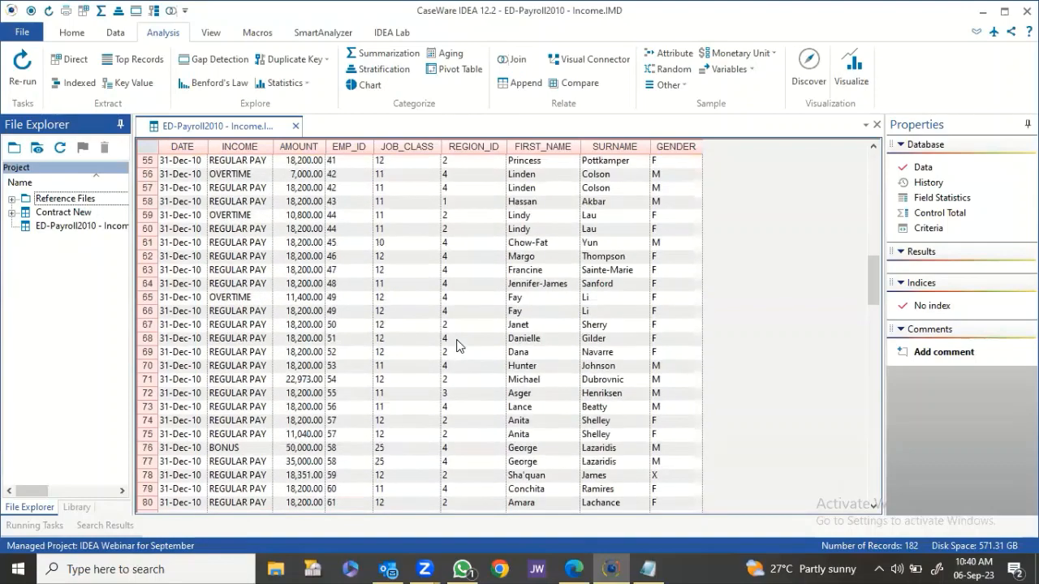
scroll(457, 337, up, 20)
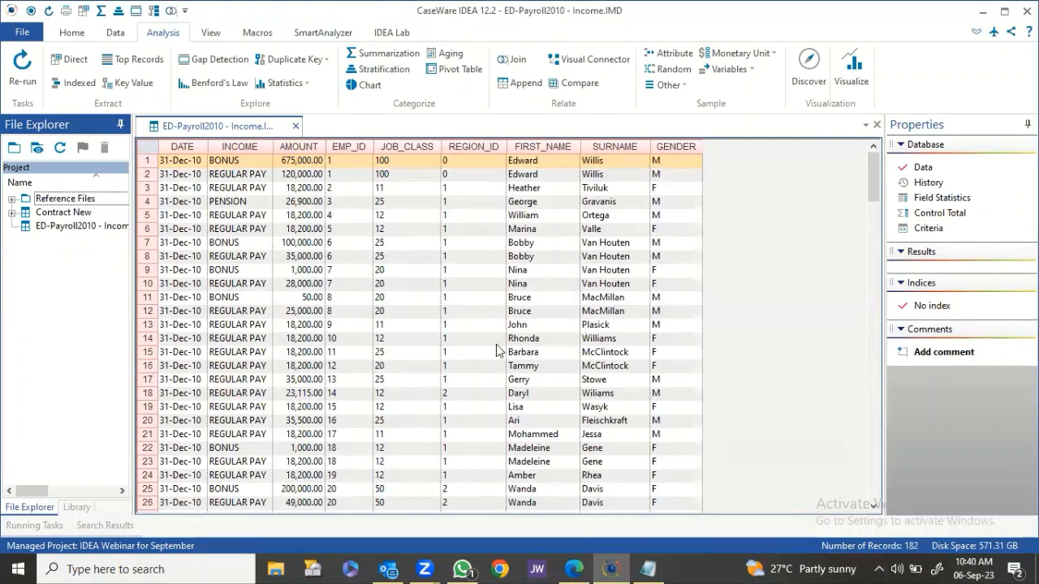
click(77, 508)
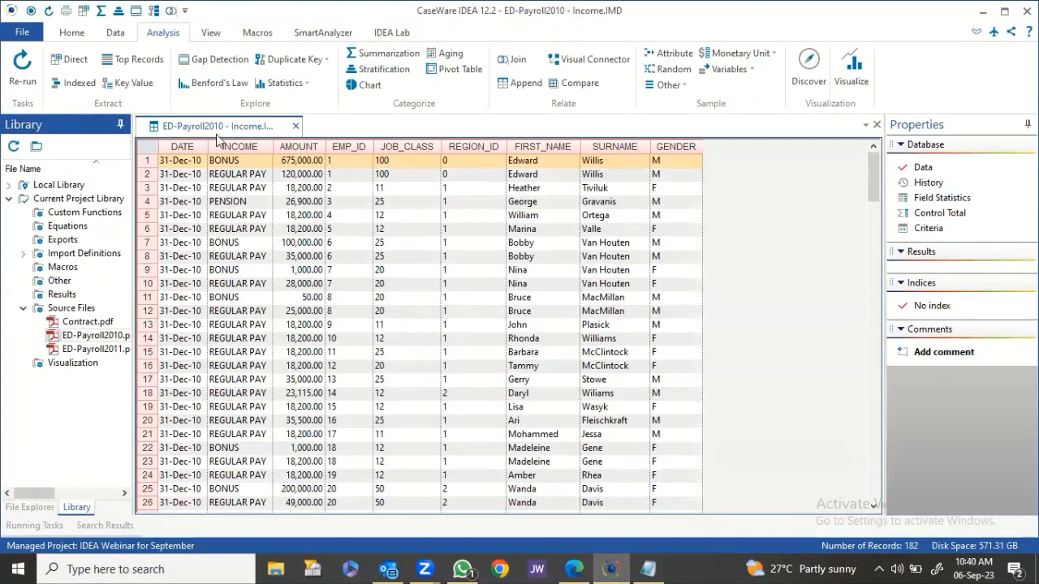
Import ED-Payroll2011.pdf with template ED-Payroll2010-Income.jpm as database 'ED-Payroll2011 - Income'.
right_click(113, 357)
click(339, 343)
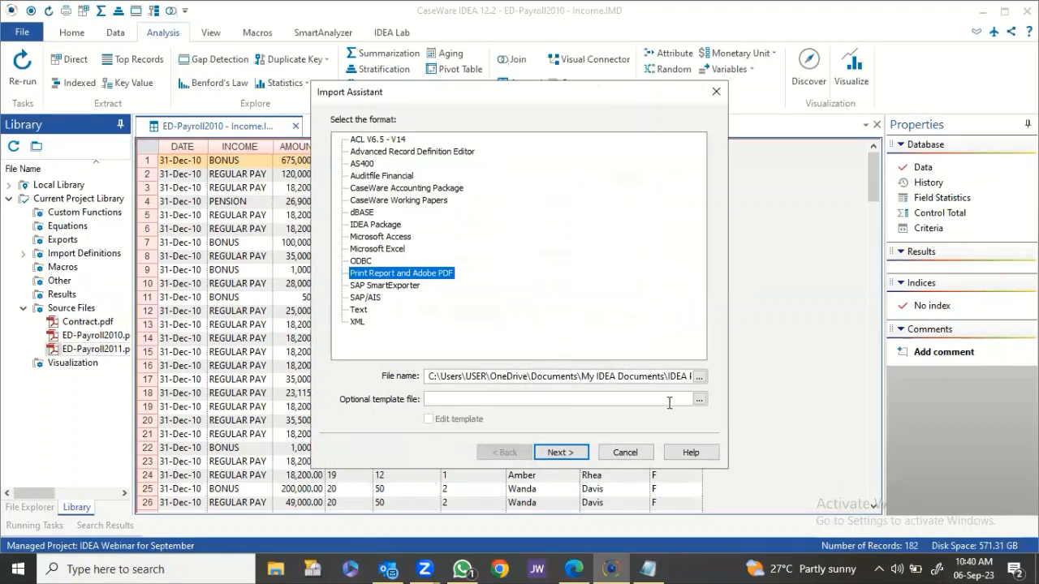
click(699, 400)
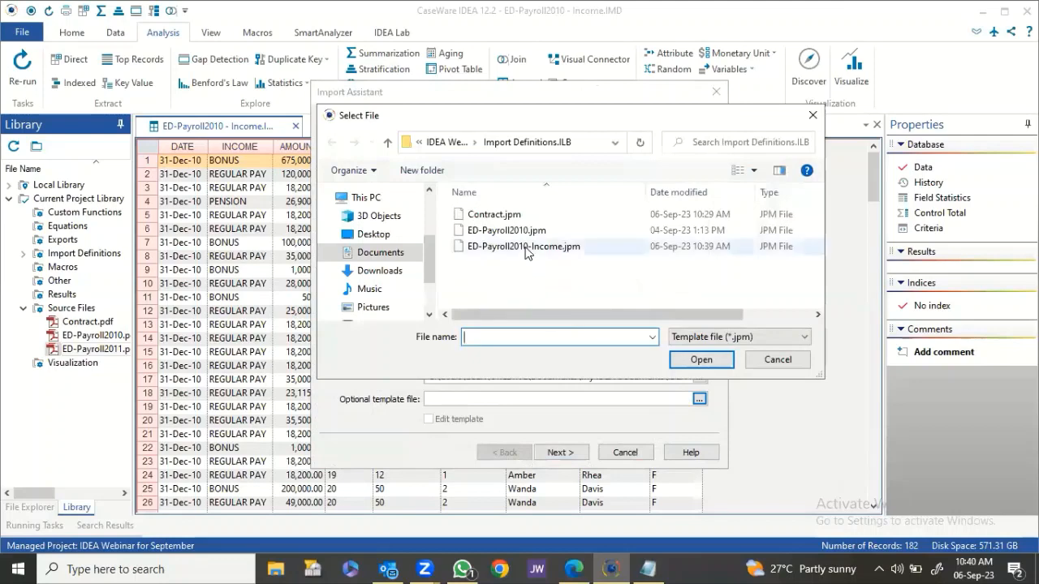
click(525, 249)
click(701, 360)
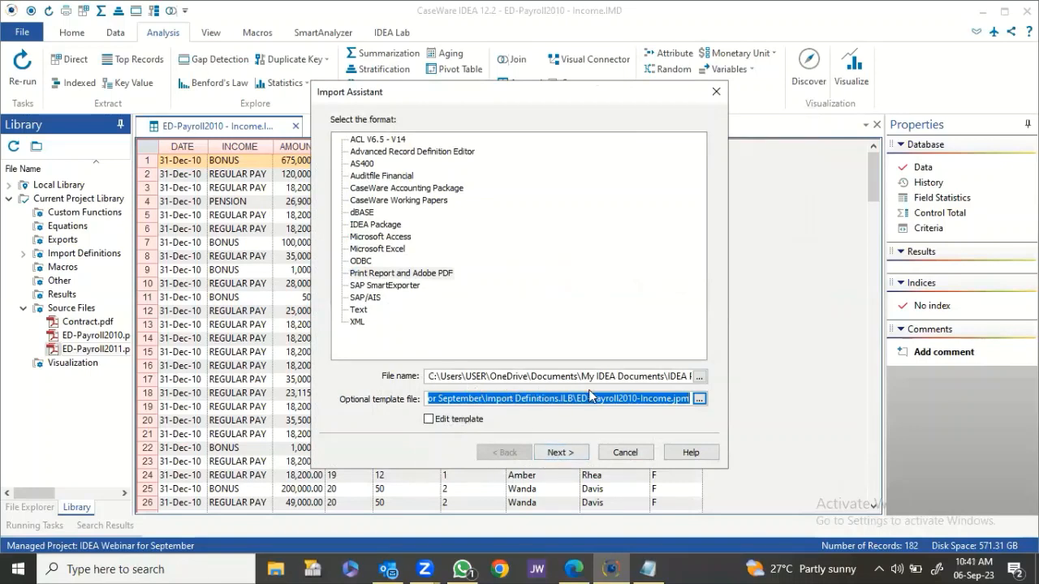
click(560, 451)
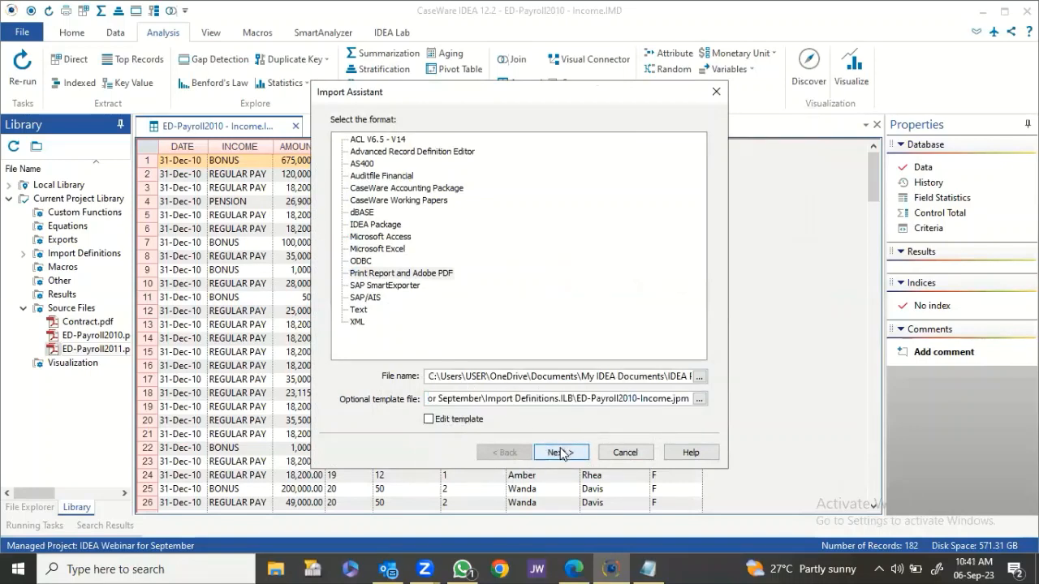
click(526, 342)
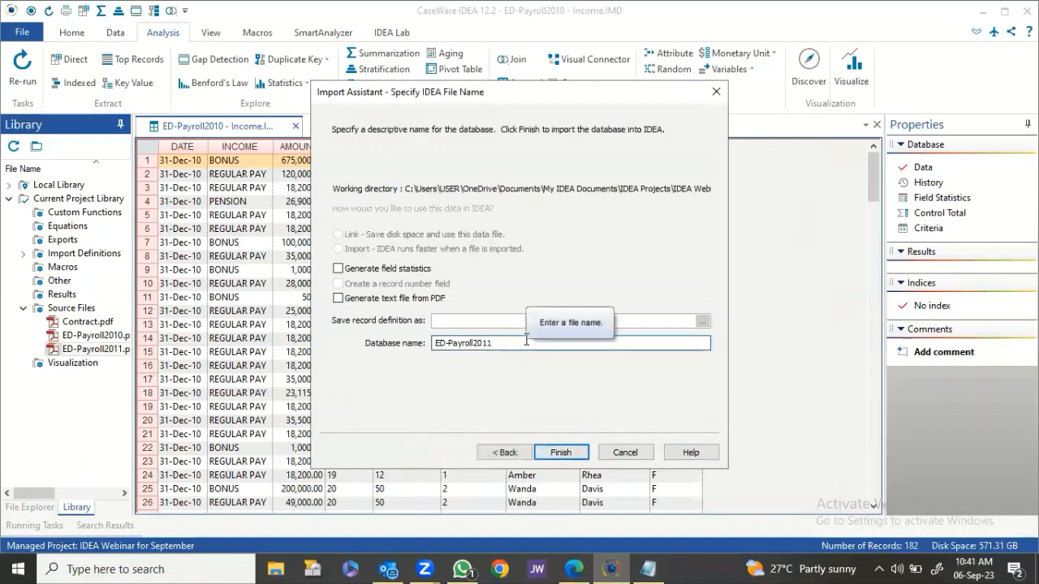
text(-)
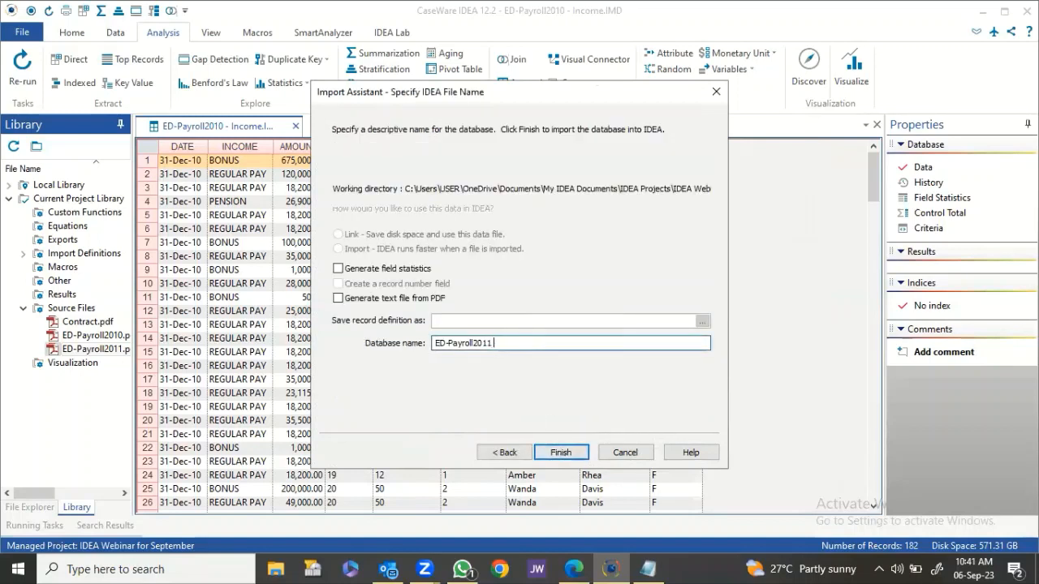
text( Income)
click(560, 452)
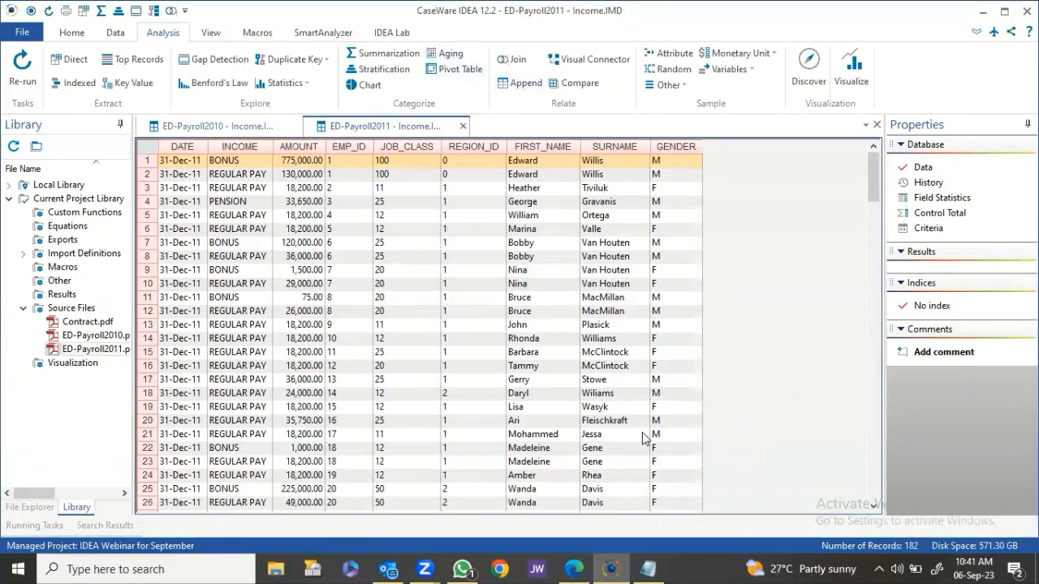
click(218, 127)
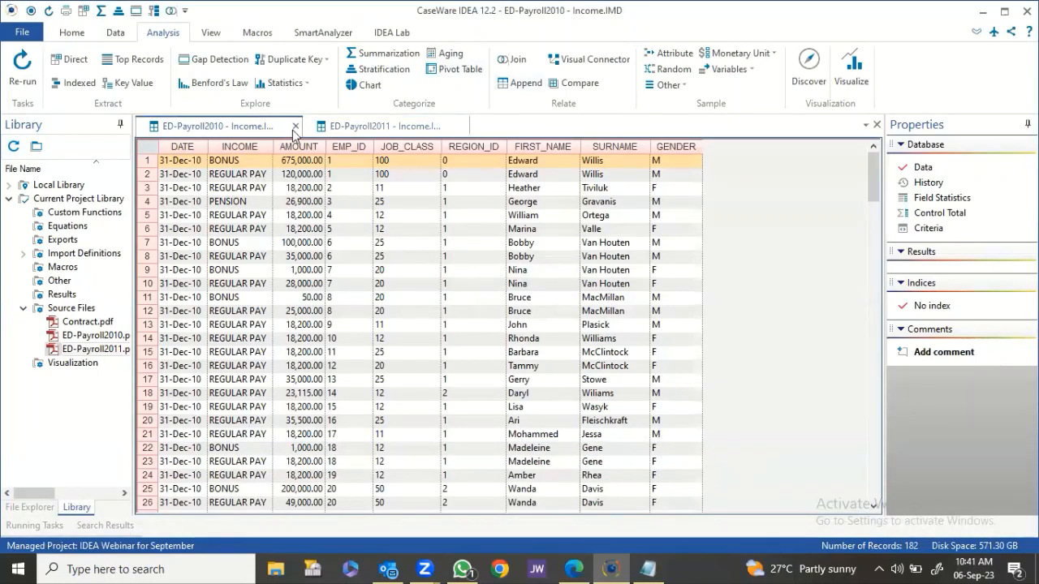
click(386, 127)
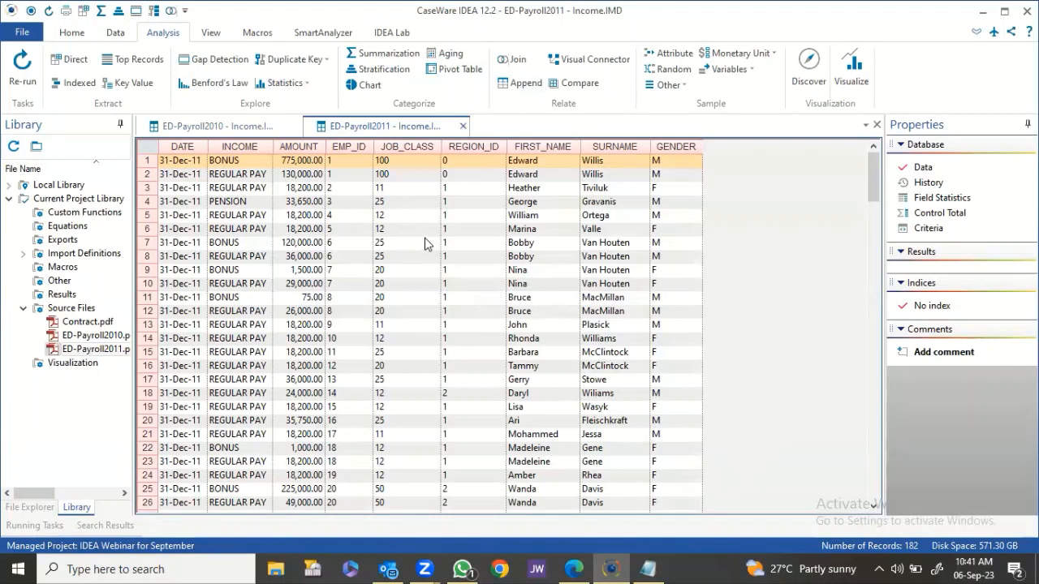
click(419, 217)
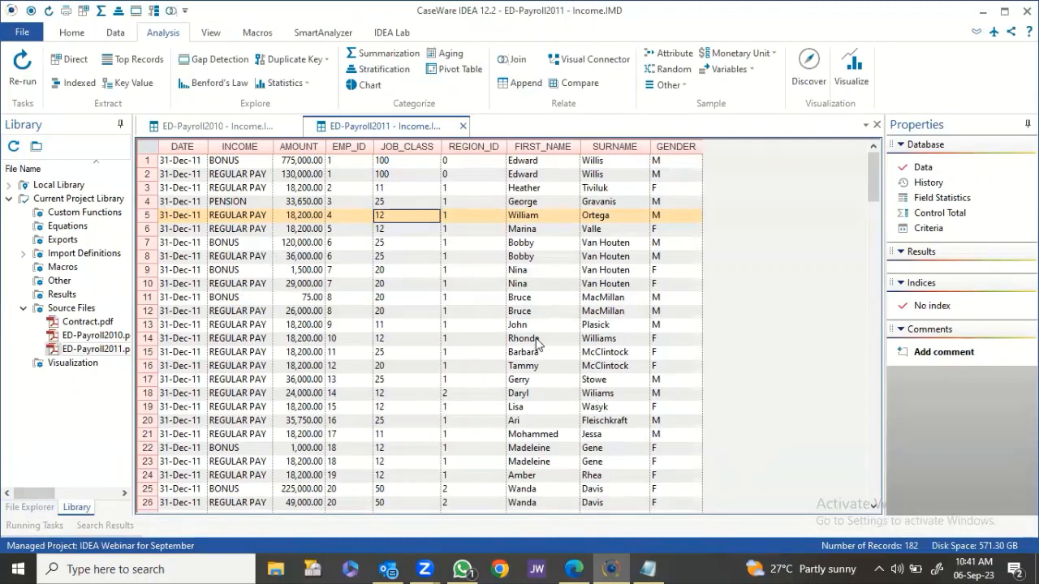
key(alt+Tab)
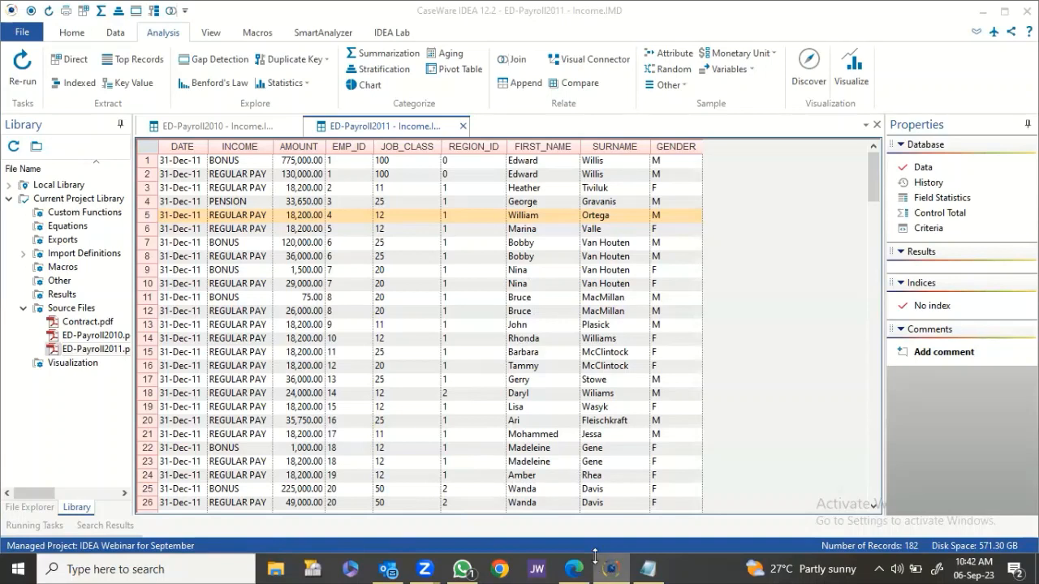
Make ED-Payroll2010 - Income the active database and open the Append Databases dialog.
click(425, 566)
click(236, 130)
click(350, 132)
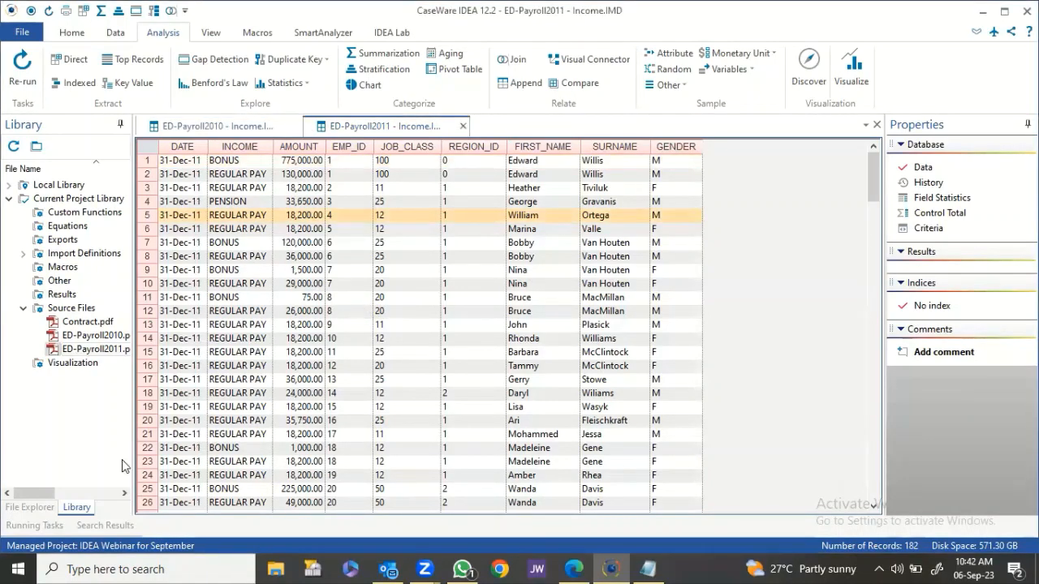
click(20, 507)
click(215, 128)
click(371, 128)
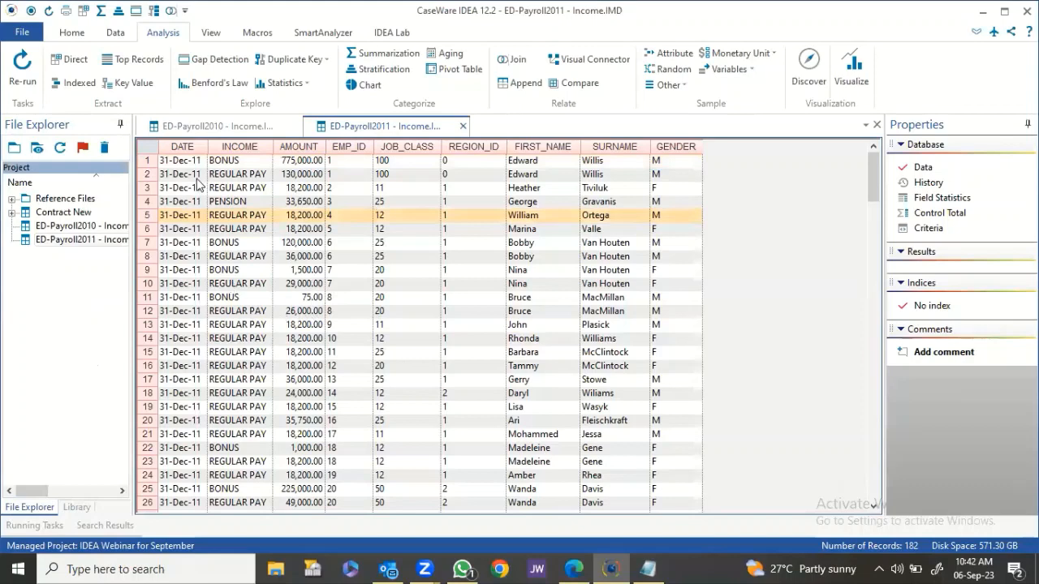
click(219, 126)
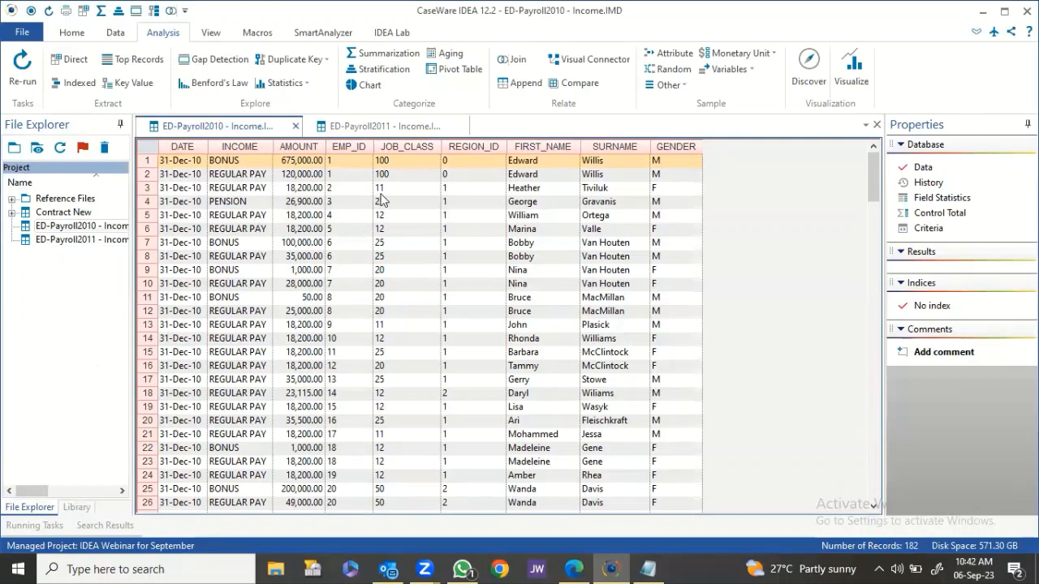
click(520, 85)
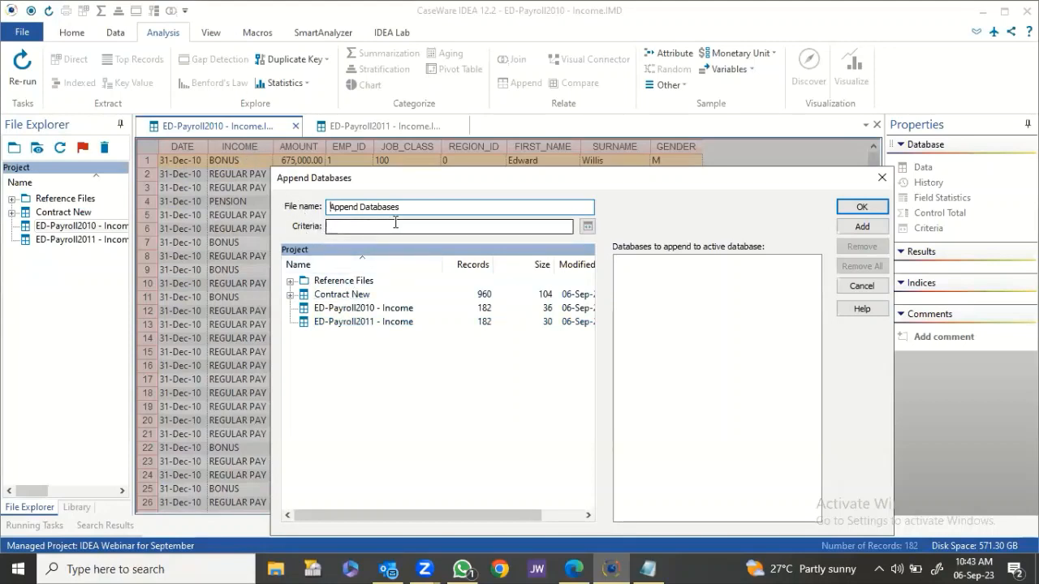
Append ED-Payroll2011 - Income to the 2010 data as new database 'ED-Payroll-2010 and 2011'.
click(383, 325)
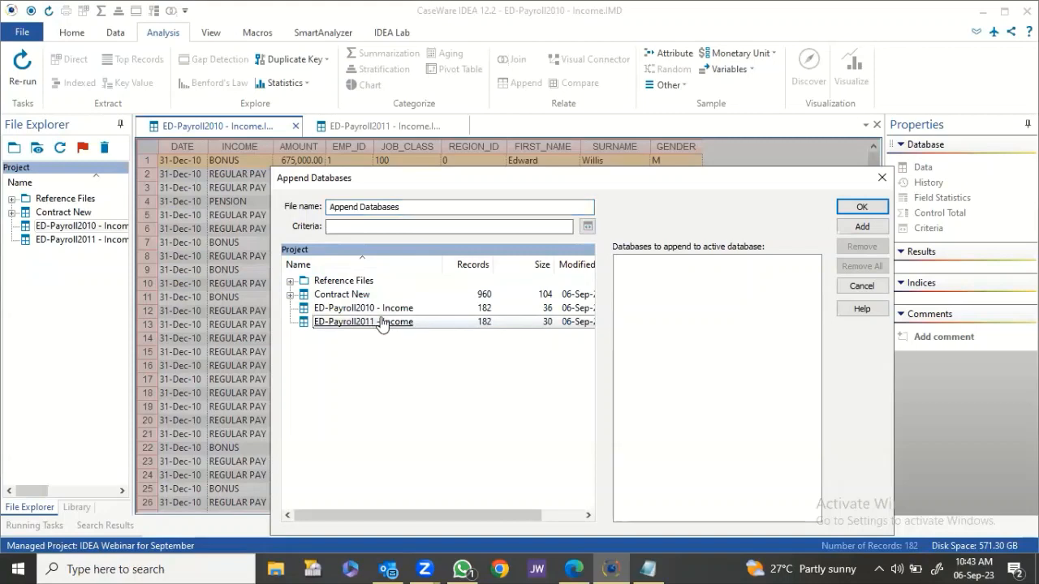
drag(382, 331, 637, 310)
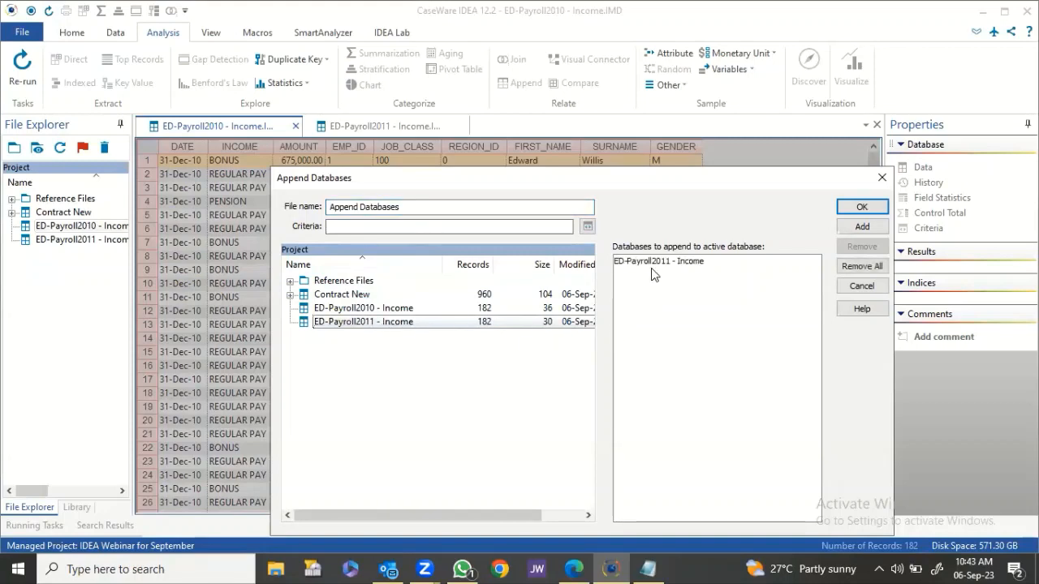
drag(419, 207, 214, 210)
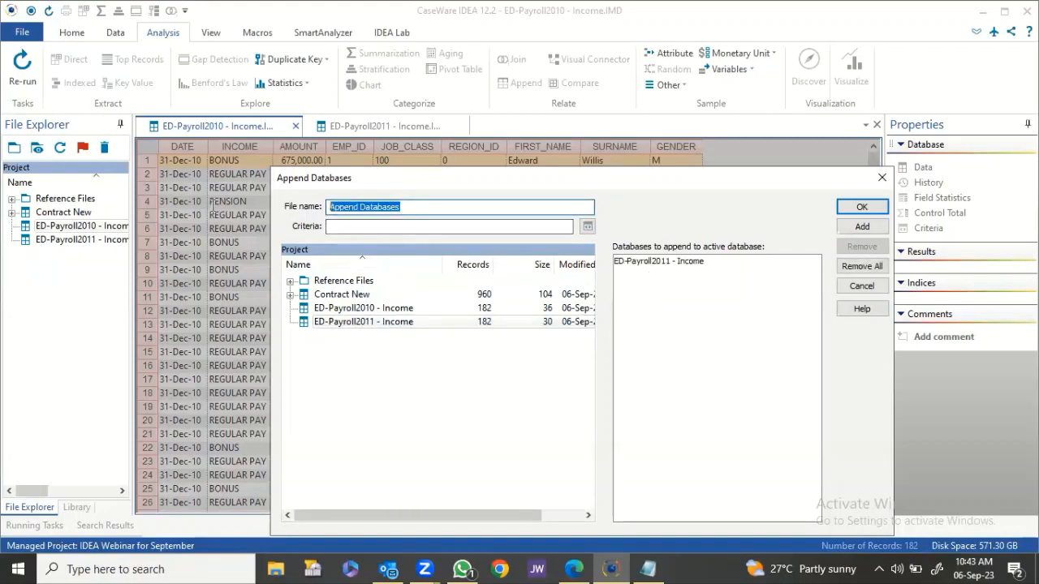
text(ED-)
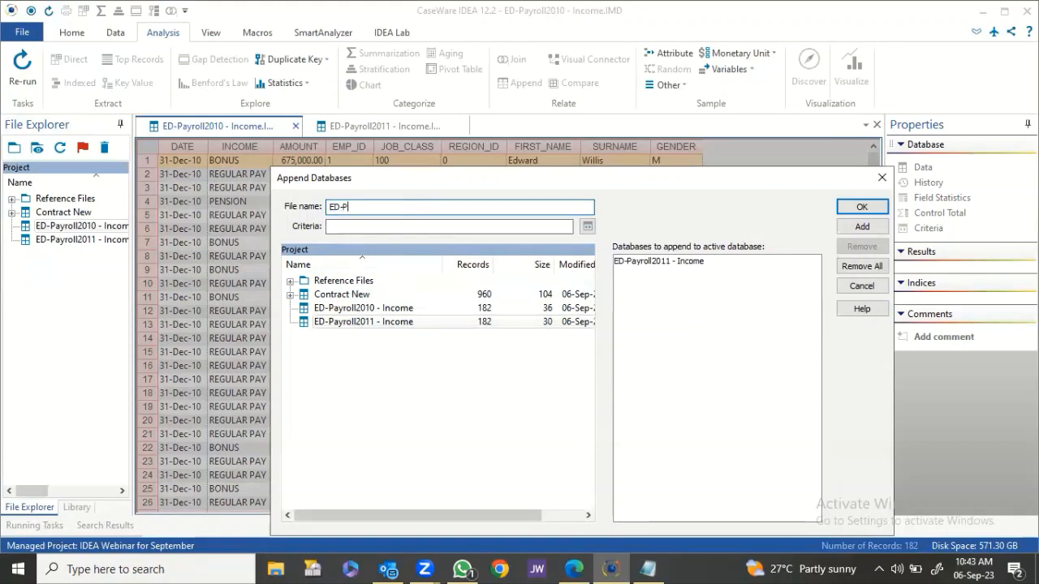
text(Payroll2010 and 2011)
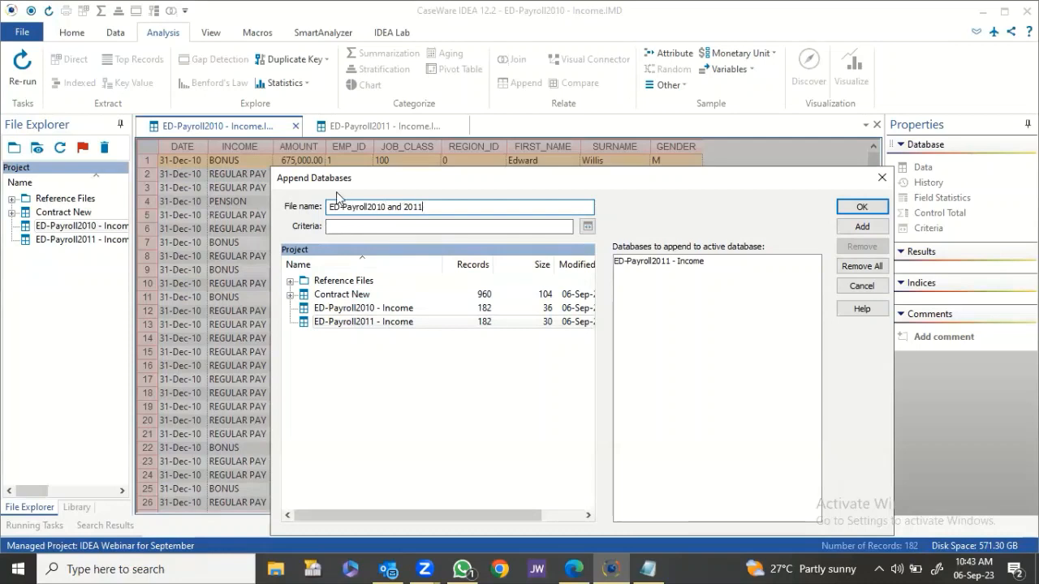
click(365, 208)
text(-)
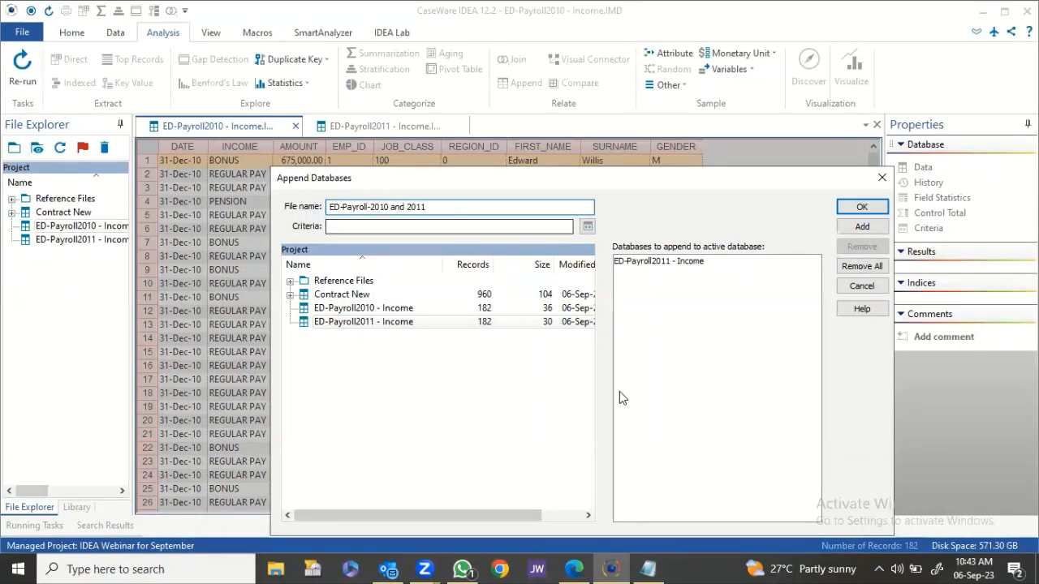
click(852, 205)
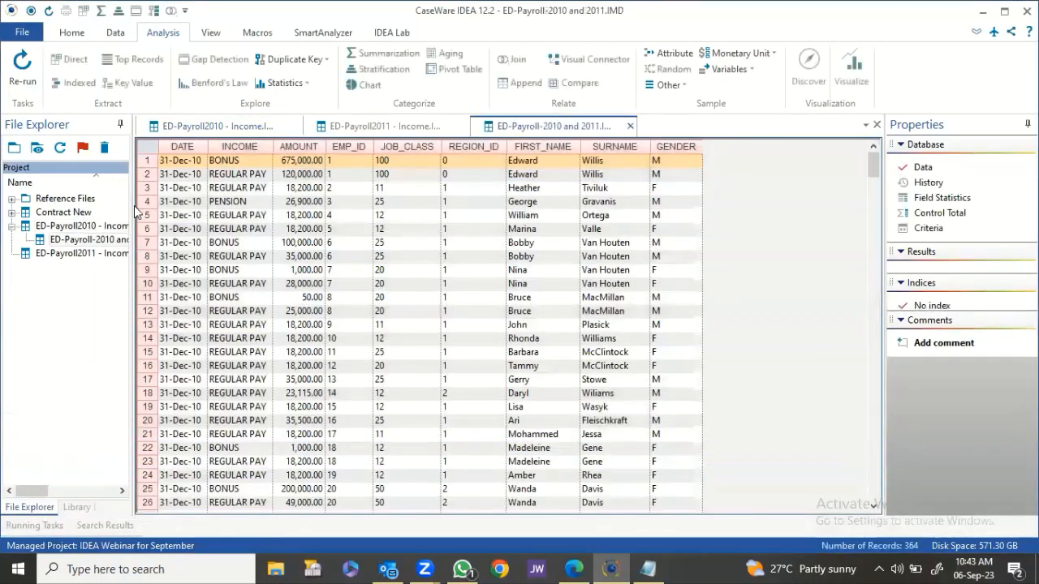
Widen the project list to show record counts and close the two yearly Income databases.
drag(132, 206, 280, 202)
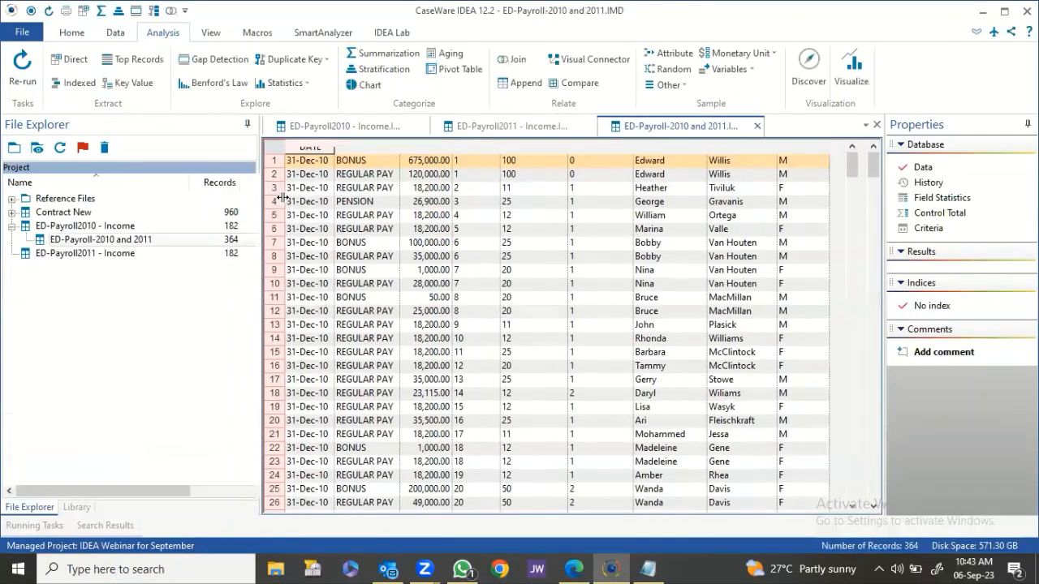
mouse_move(189, 184)
mouse_down()
mouse_move(161, 183)
mouse_move(201, 184)
mouse_up()
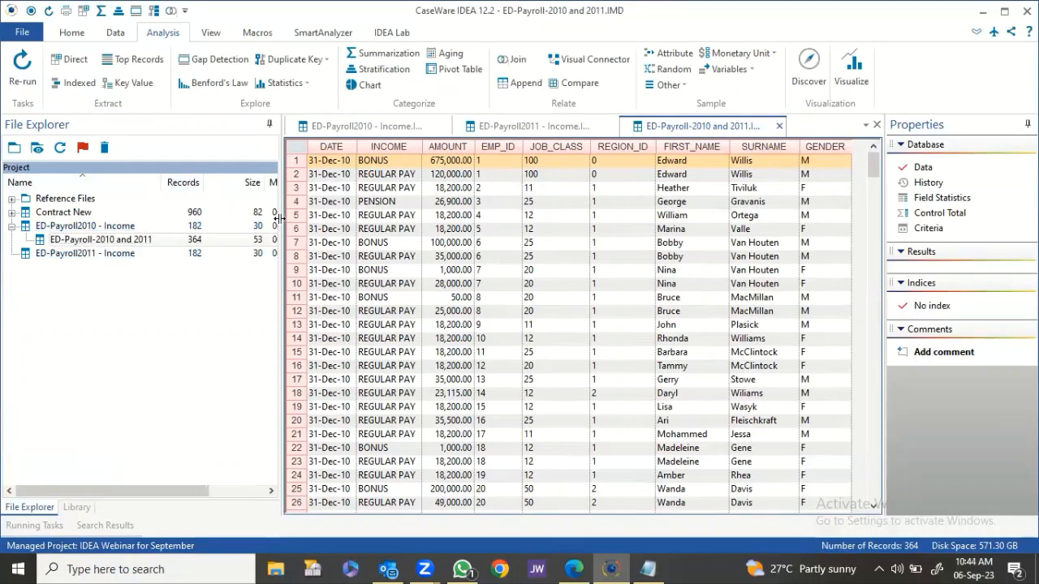
drag(280, 223, 218, 222)
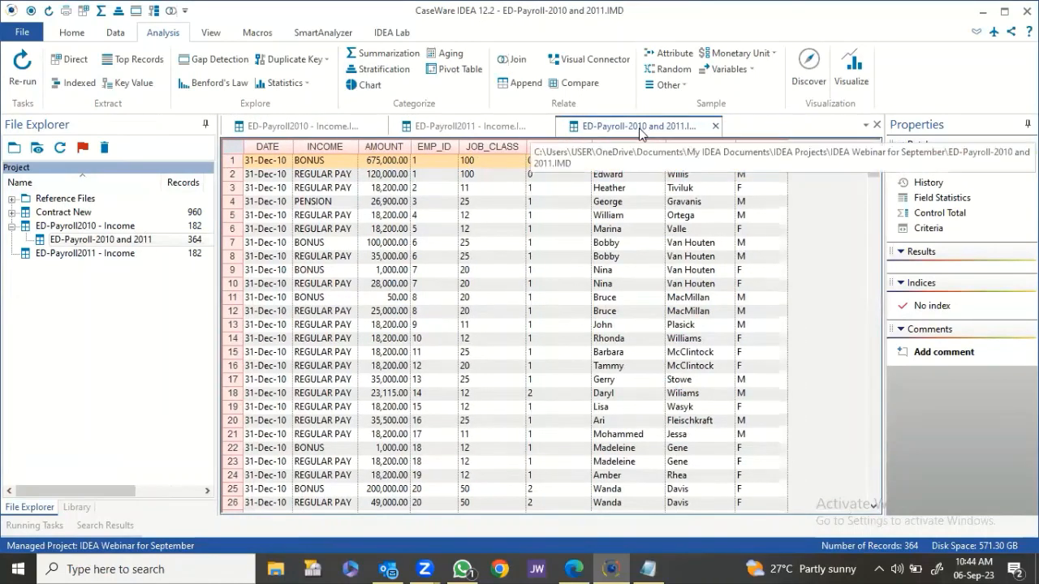
click(537, 129)
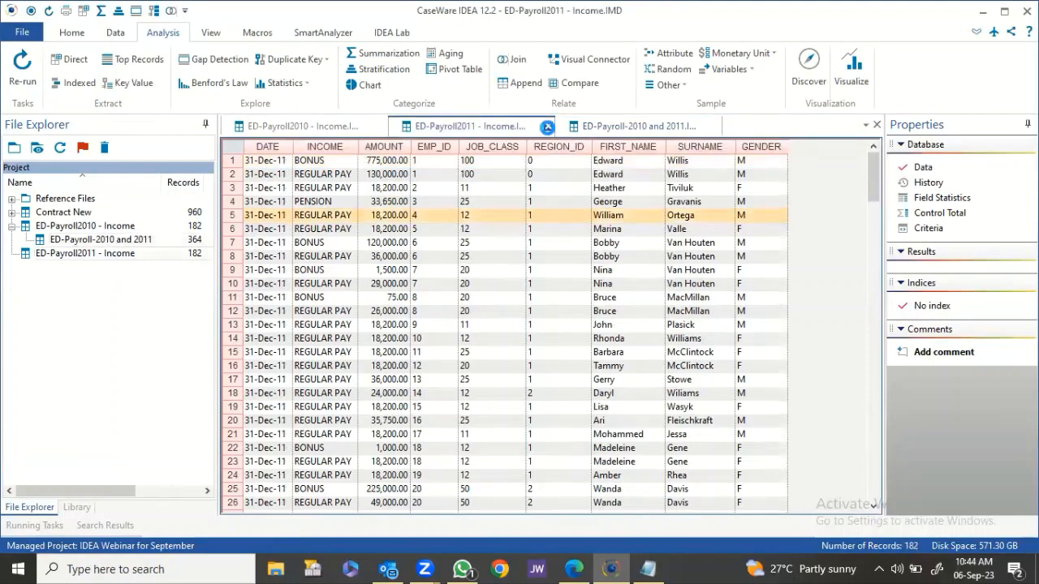
click(547, 126)
click(381, 127)
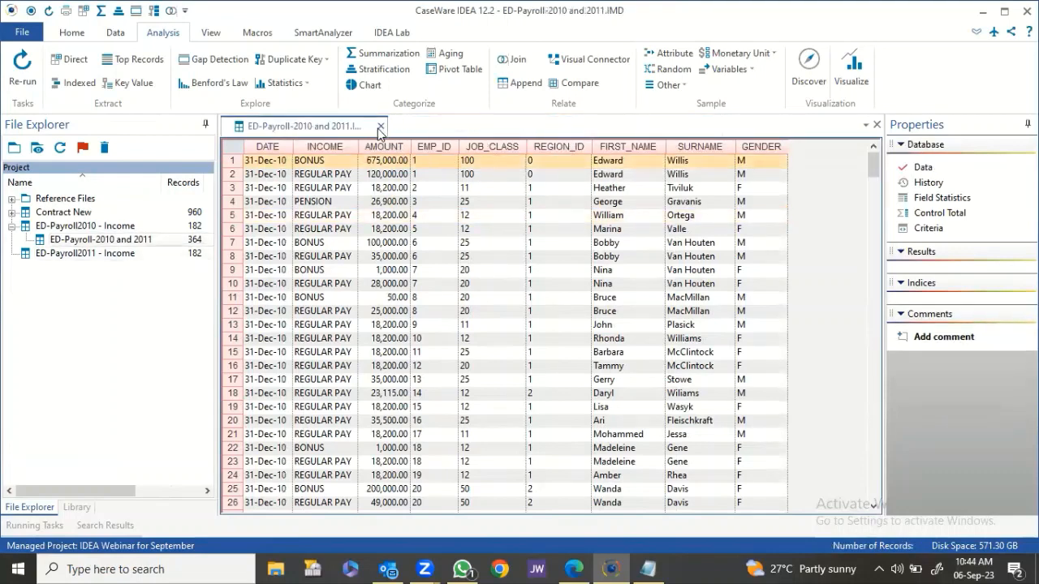
Scroll to rows 182–186, where the 2010 records end and the 2011 records begin.
scroll(307, 201, down, 20)
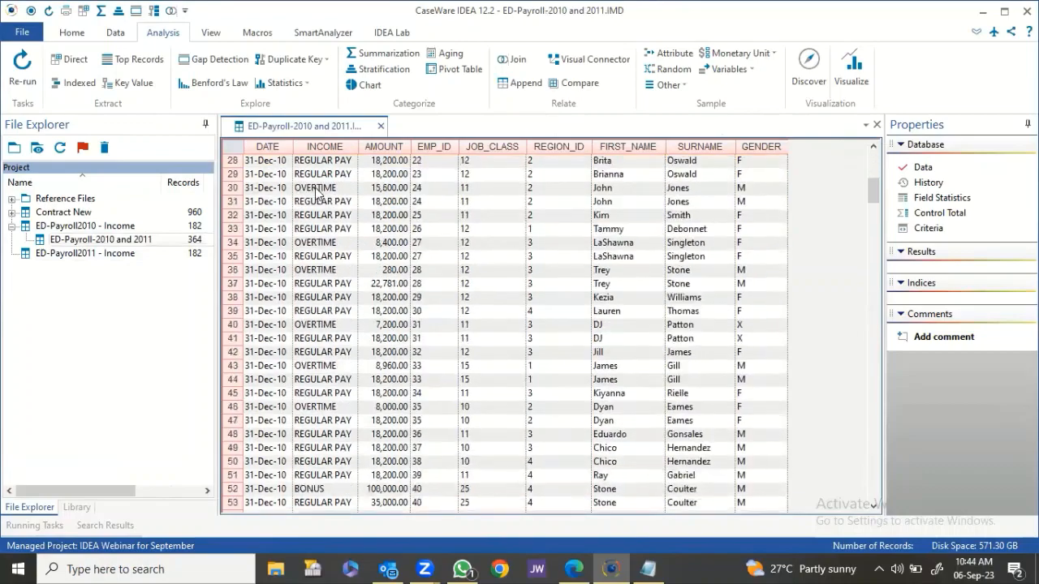
scroll(306, 201, down, 20)
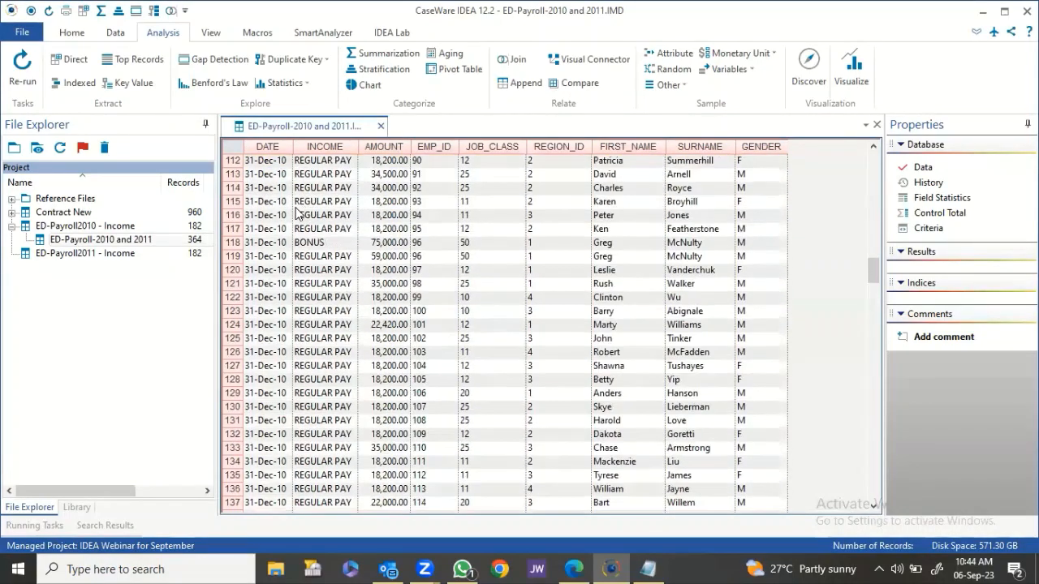
scroll(290, 213, down, 8)
scroll(290, 209, up, 6)
scroll(290, 210, down, 7)
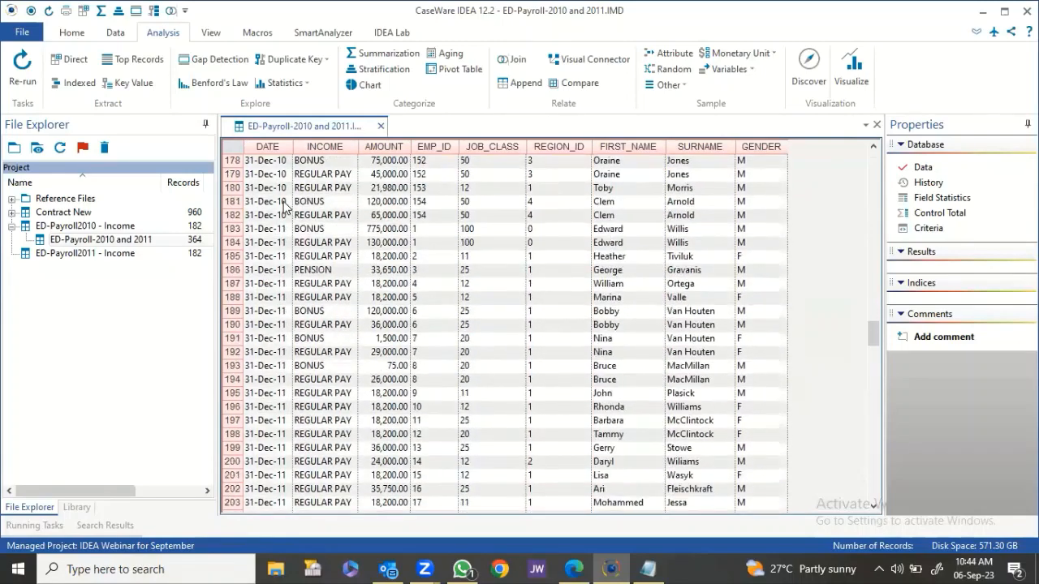
scroll(284, 208, down, 2)
scroll(276, 197, up, 4)
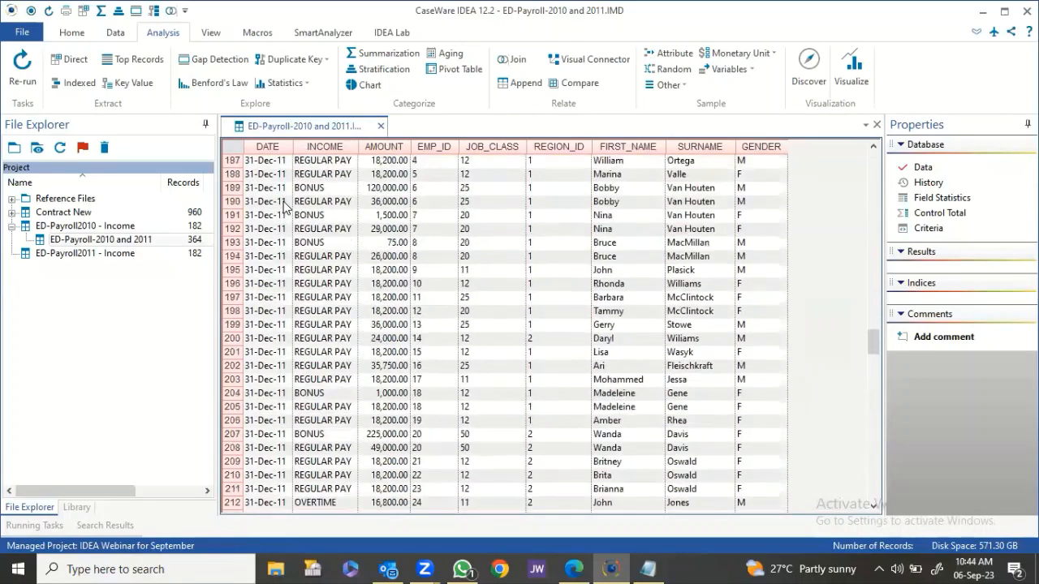
click(270, 175)
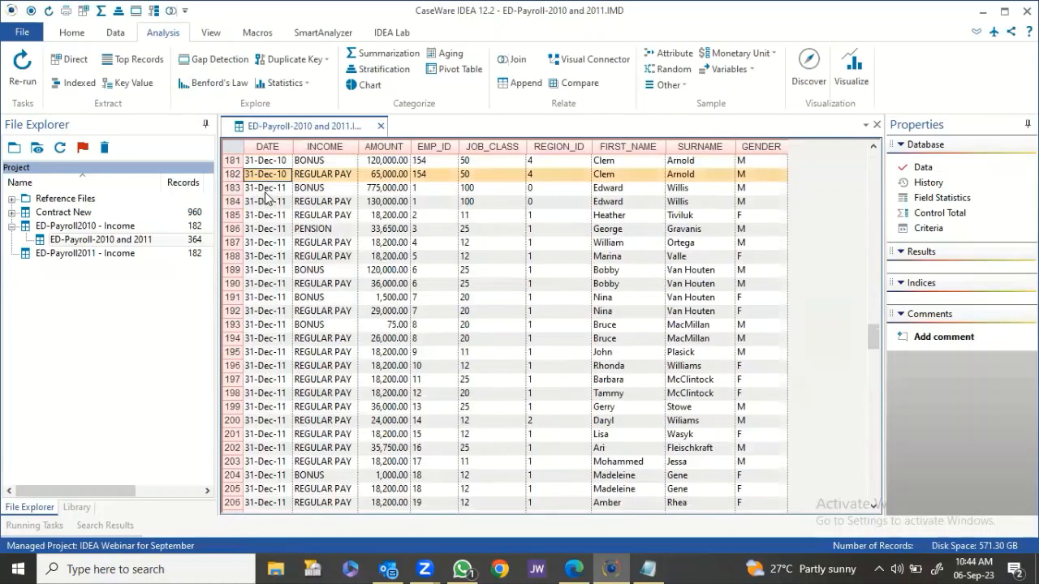
click(271, 191)
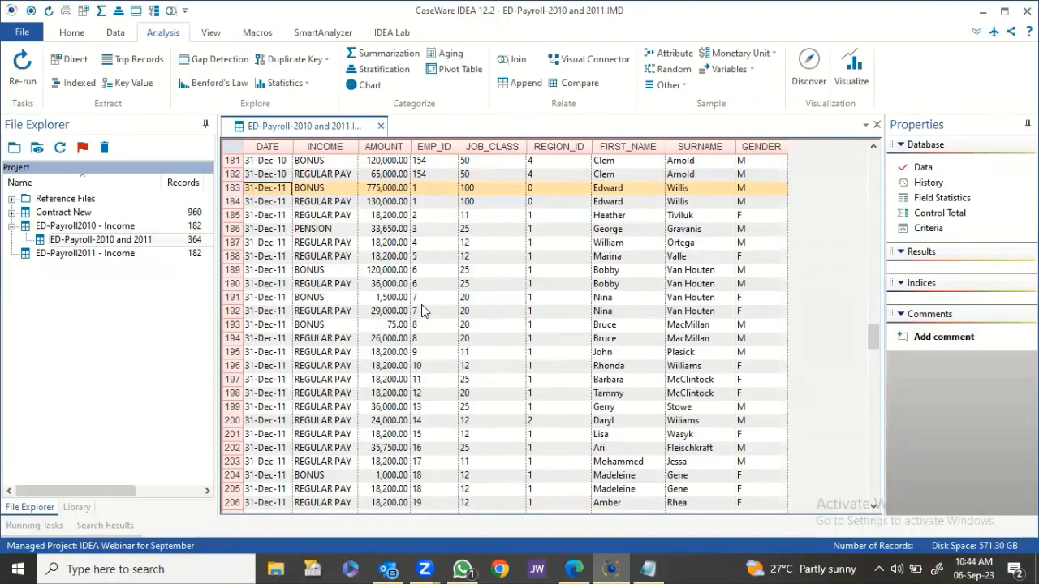
click(344, 231)
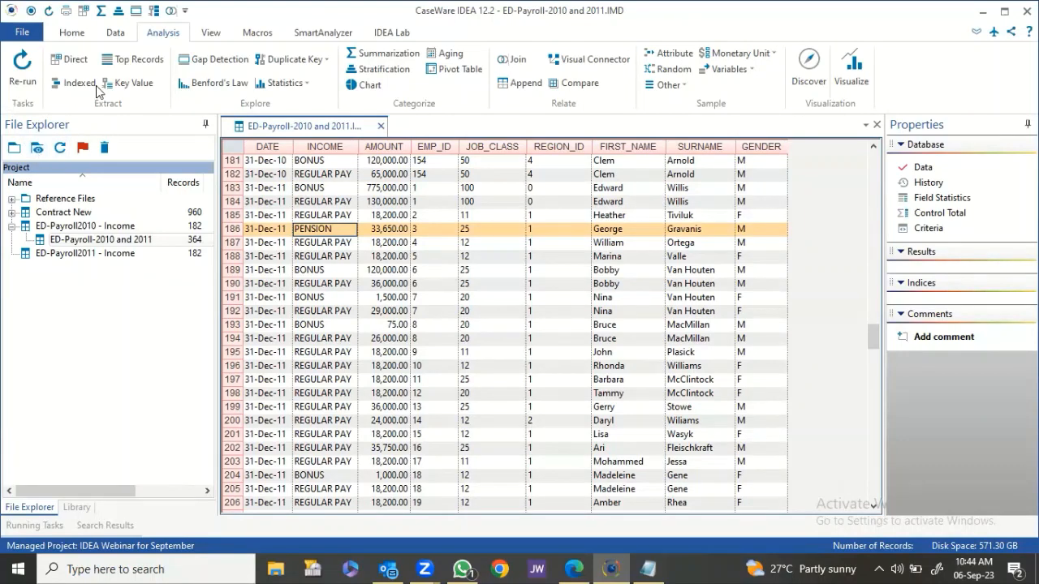
Define a new Key Value extraction key on the INCOME field.
click(134, 84)
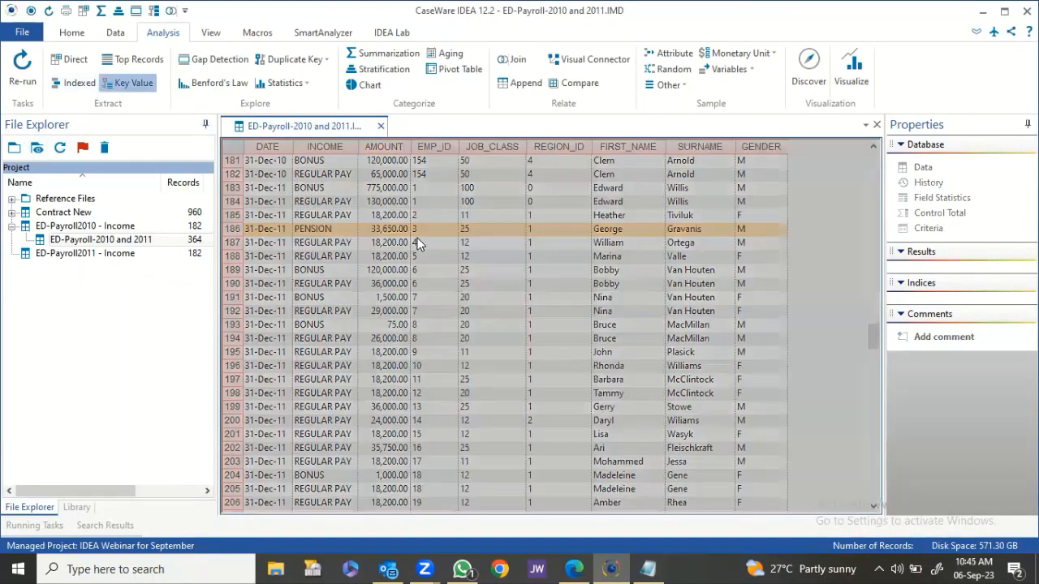
click(593, 137)
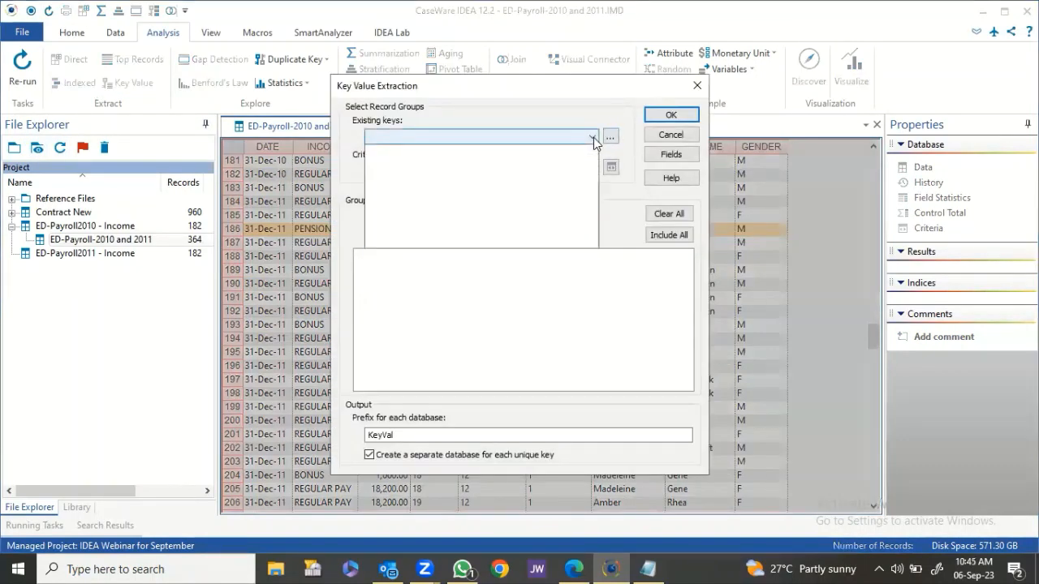
click(617, 109)
click(610, 136)
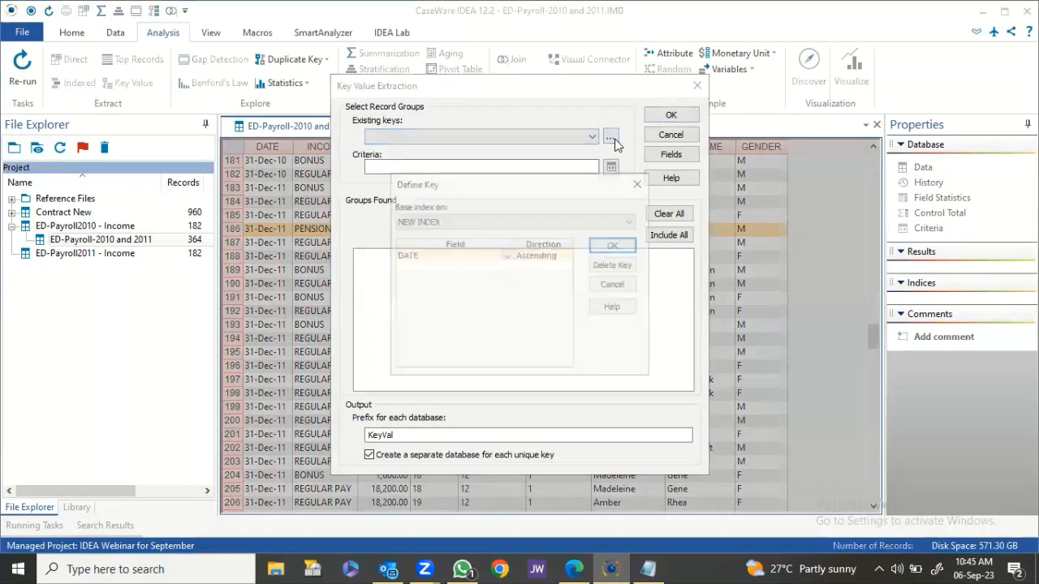
click(506, 255)
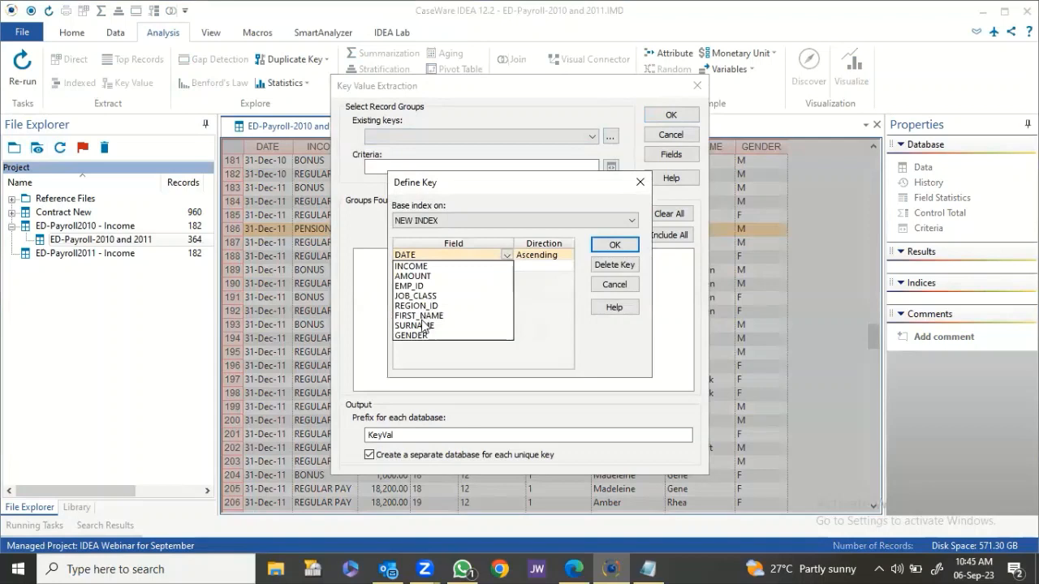
click(421, 266)
click(623, 246)
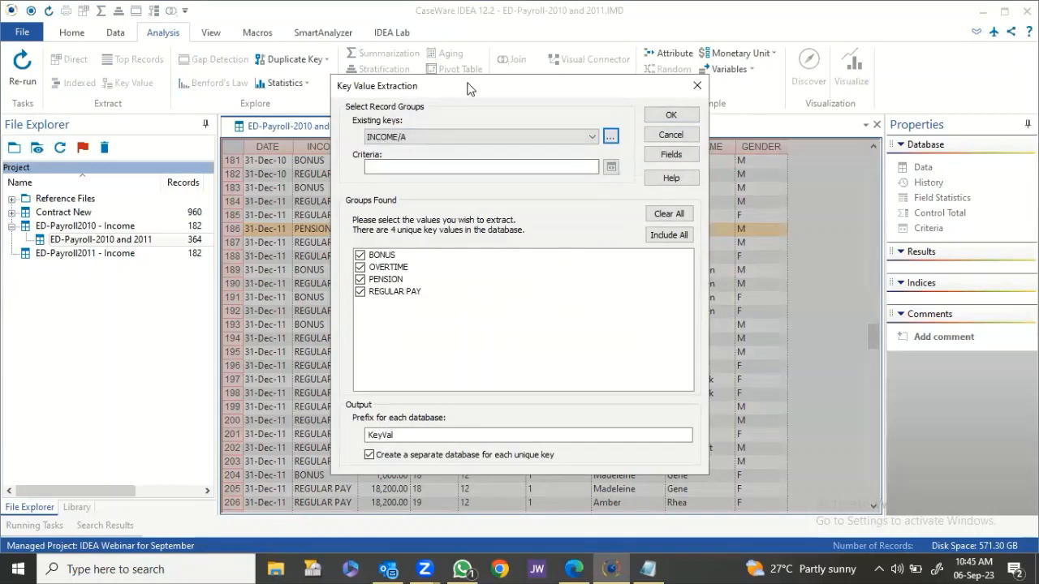
Set the database prefix to 'In' and extract one database per income type.
drag(467, 87, 608, 74)
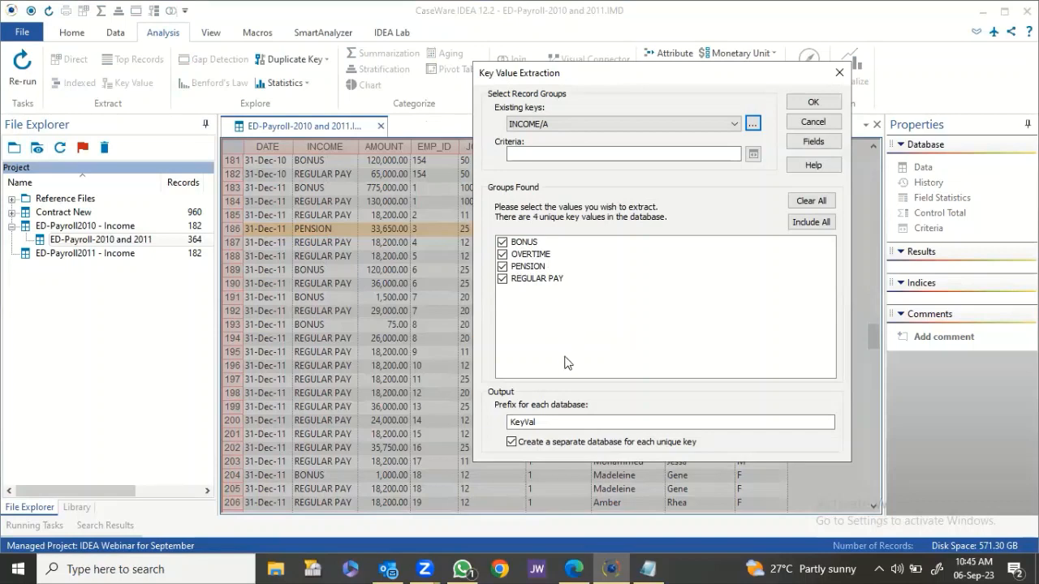
drag(568, 422, 511, 422)
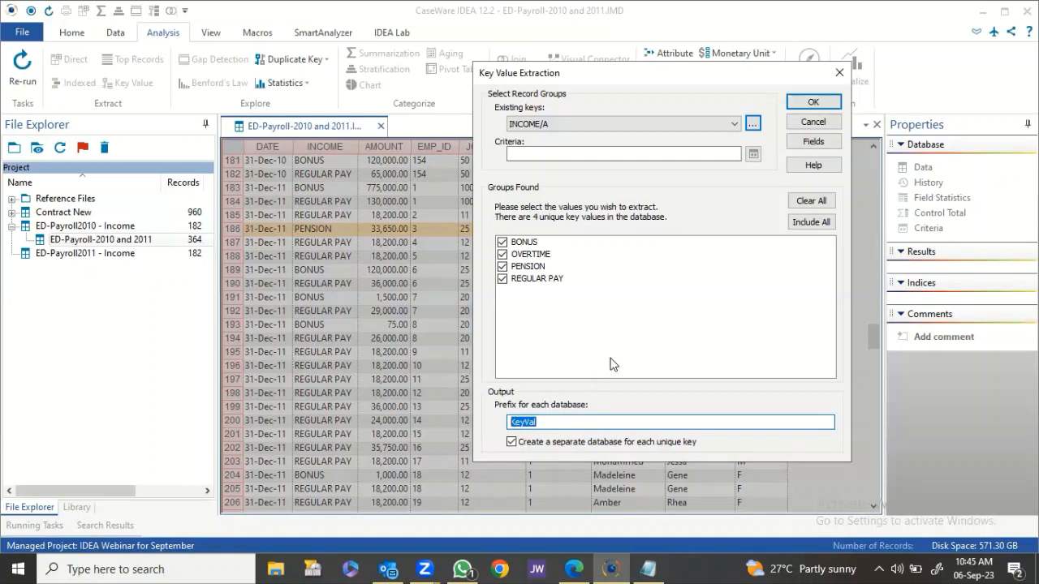
text(Income)
click(813, 101)
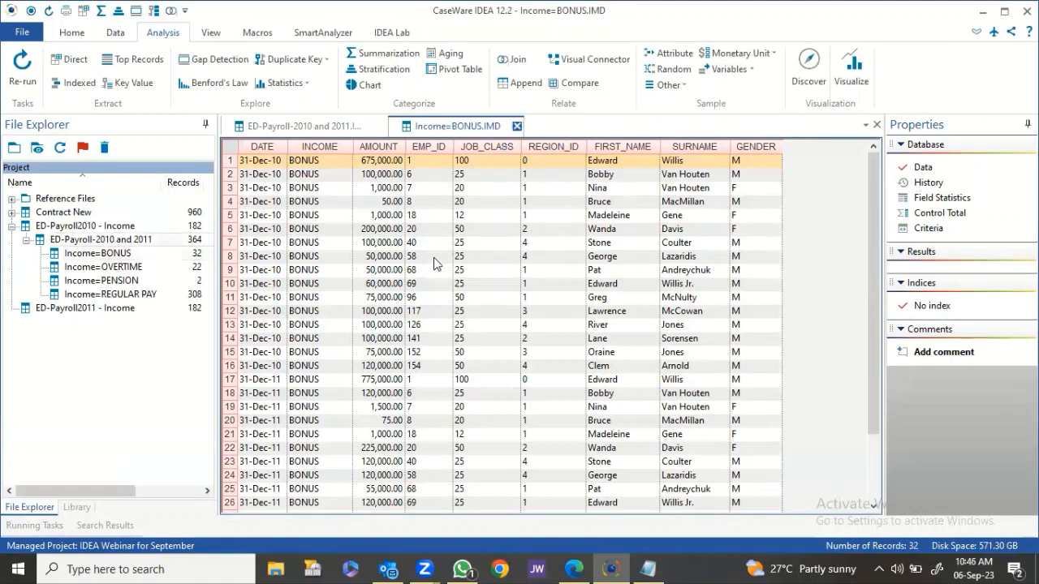
Open Income=REGULAR PAY and move the EMP_ID through GENDER columns ahead of DATE.
double_click(138, 294)
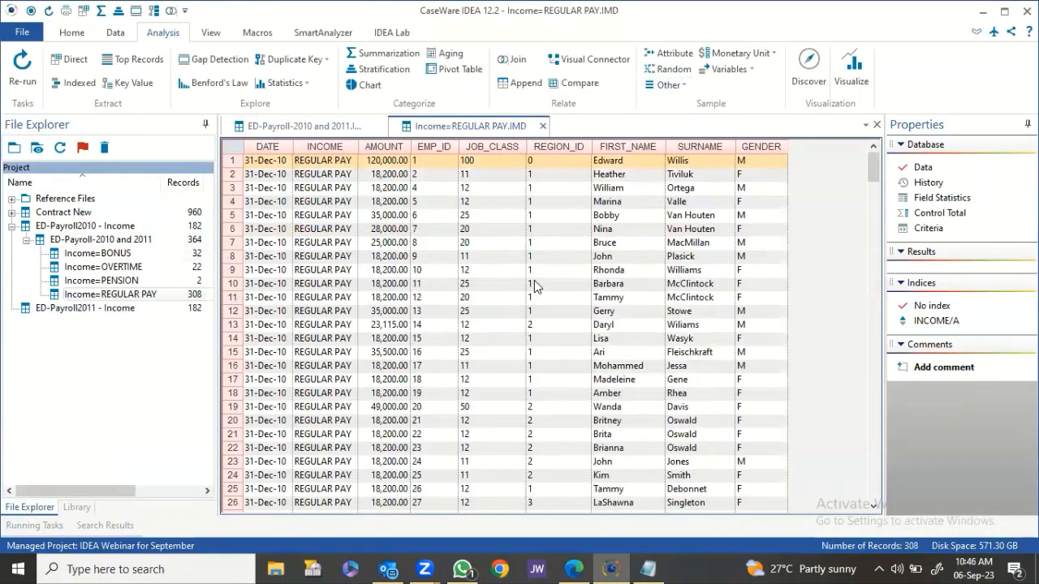
click(441, 145)
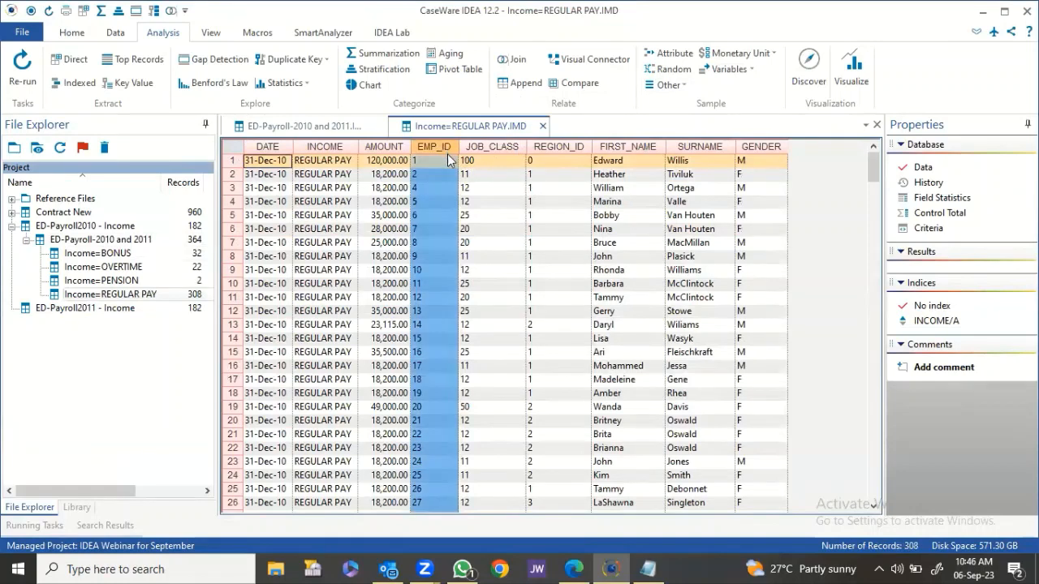
shift+click(746, 146)
drag(435, 149, 269, 159)
click(420, 216)
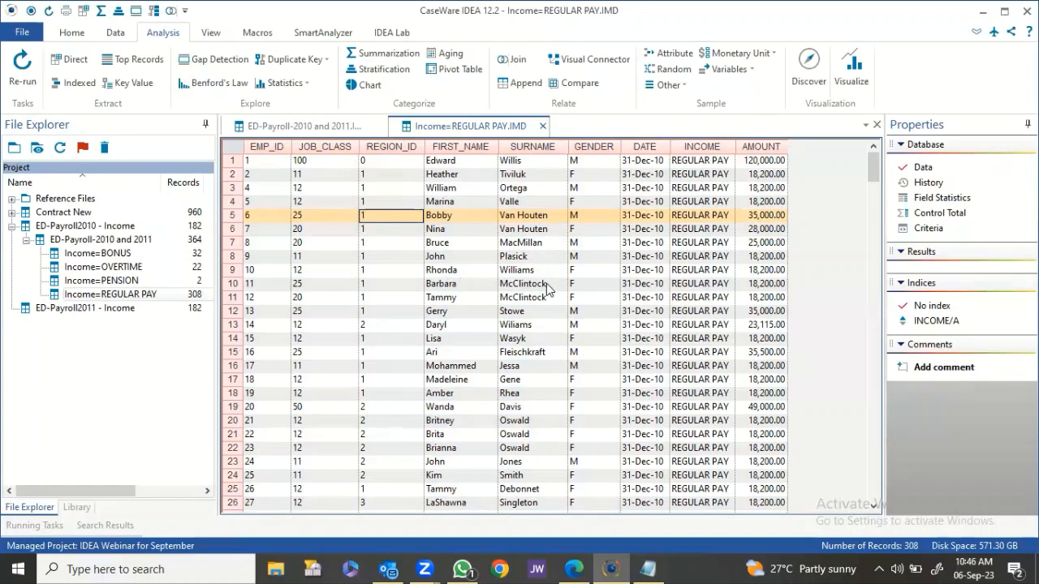
Filter the records to surname Willis and compare the 120,000.00 and 130,000.00 amounts.
click(536, 163)
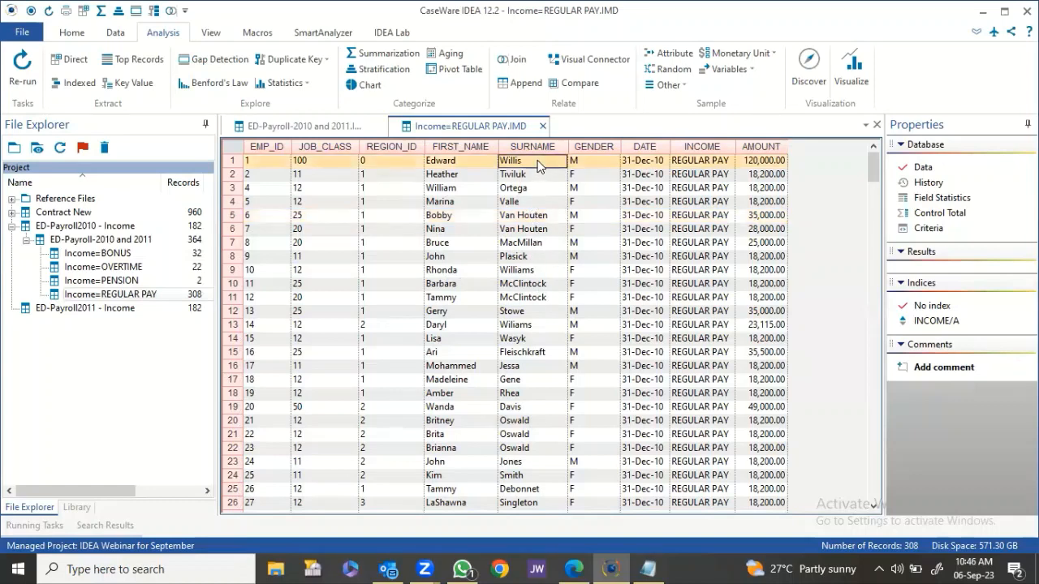
right_click(537, 163)
click(575, 196)
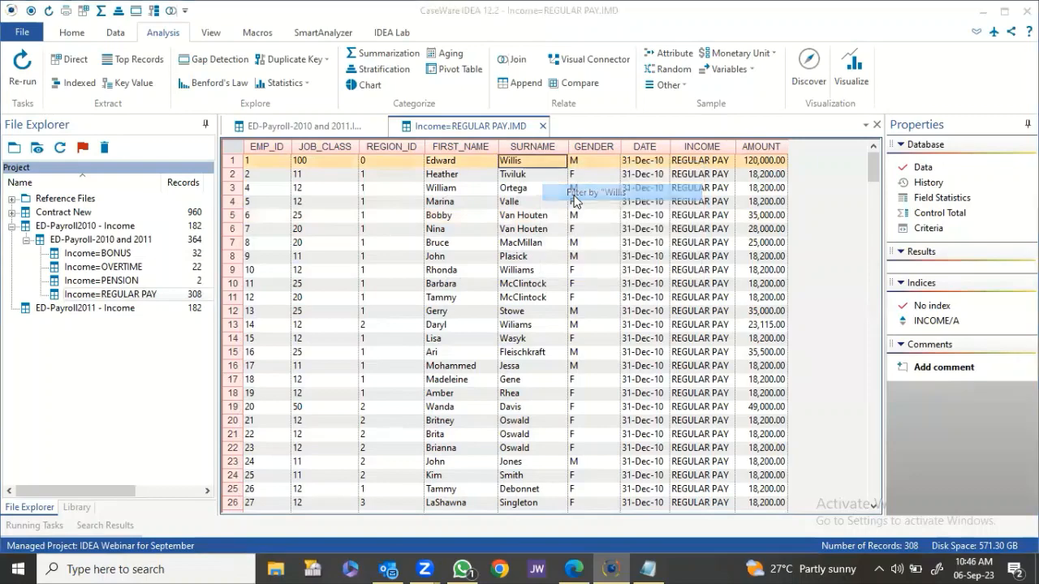
click(657, 179)
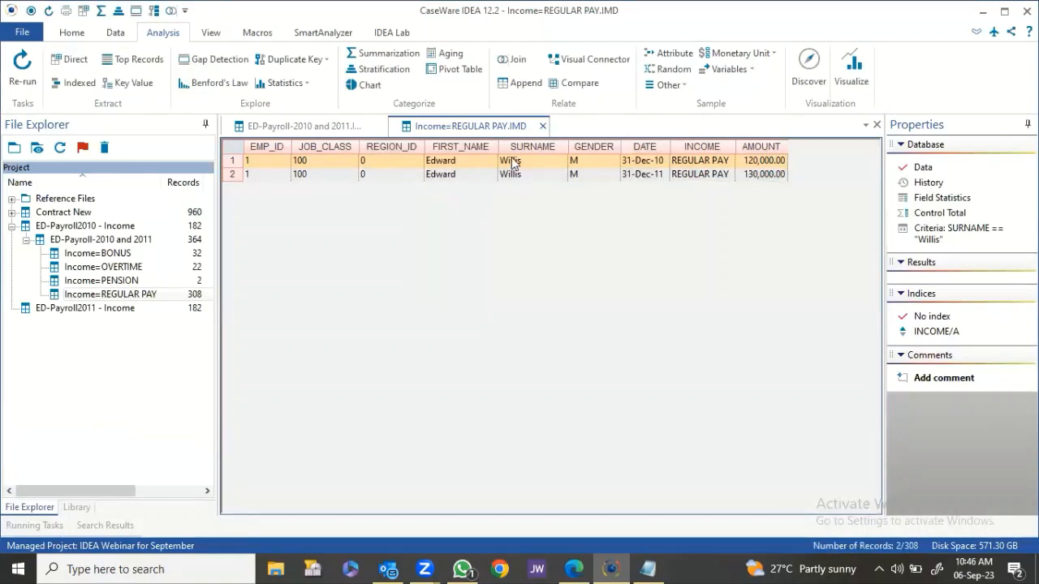
click(654, 175)
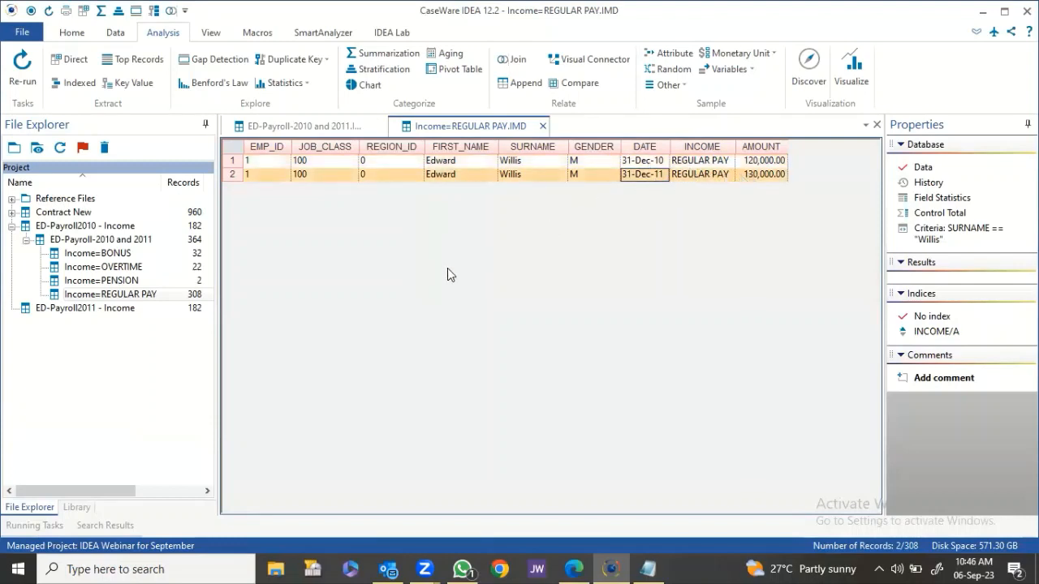
click(761, 161)
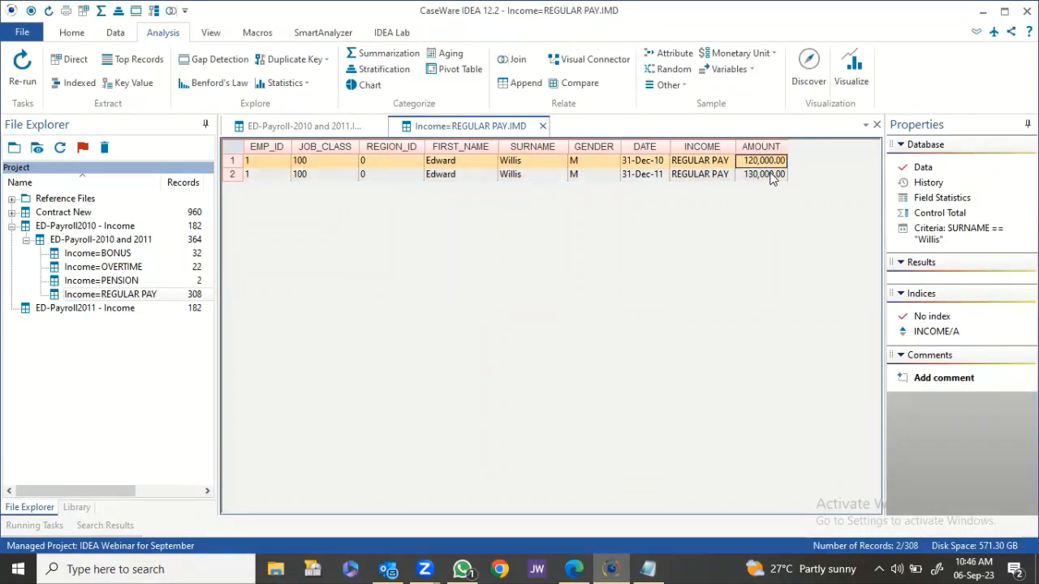
click(770, 174)
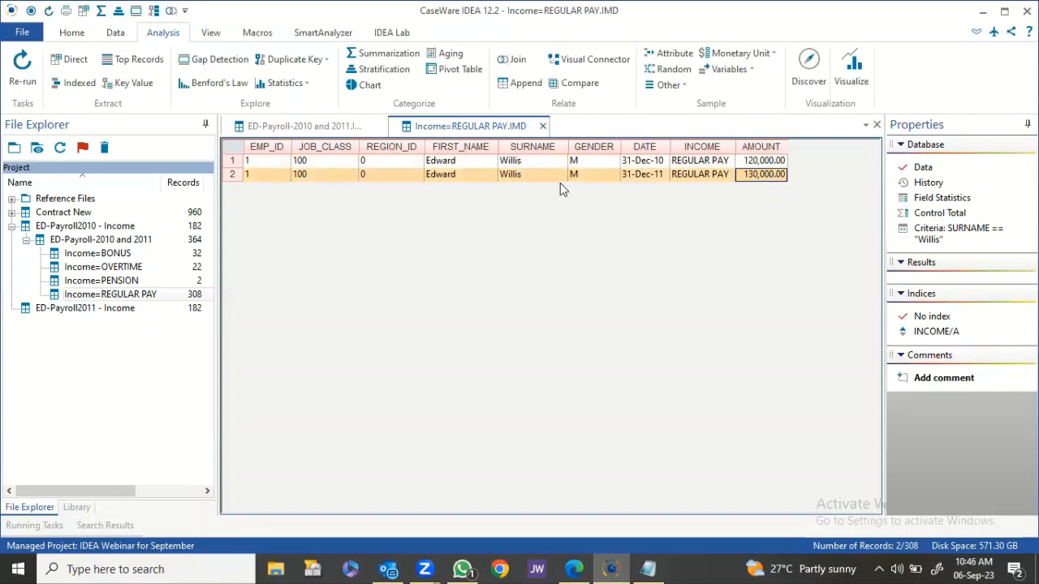
Remove the Willis filter and close all open databases.
right_click(931, 238)
click(931, 243)
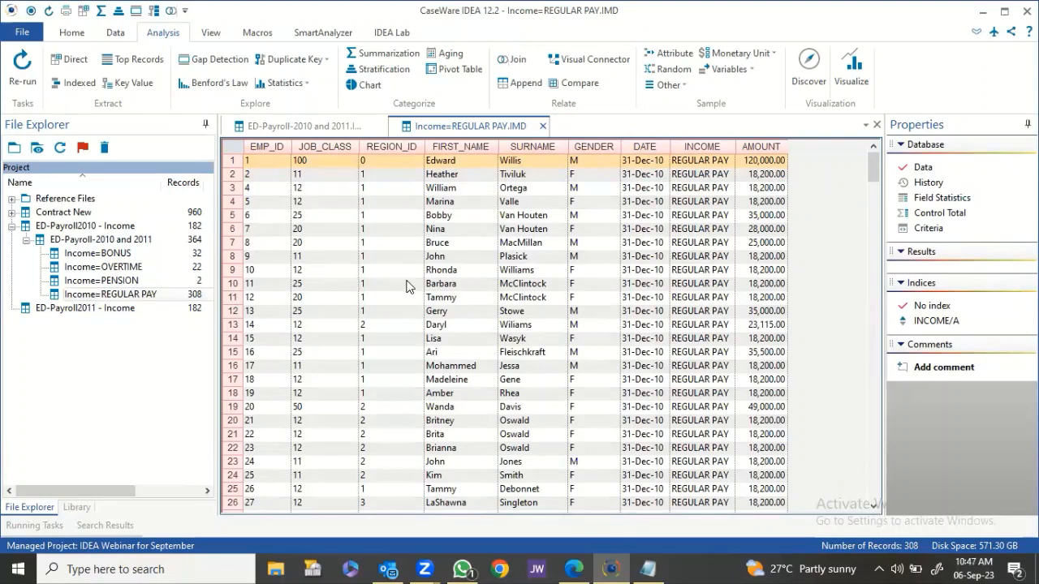
right_click(452, 128)
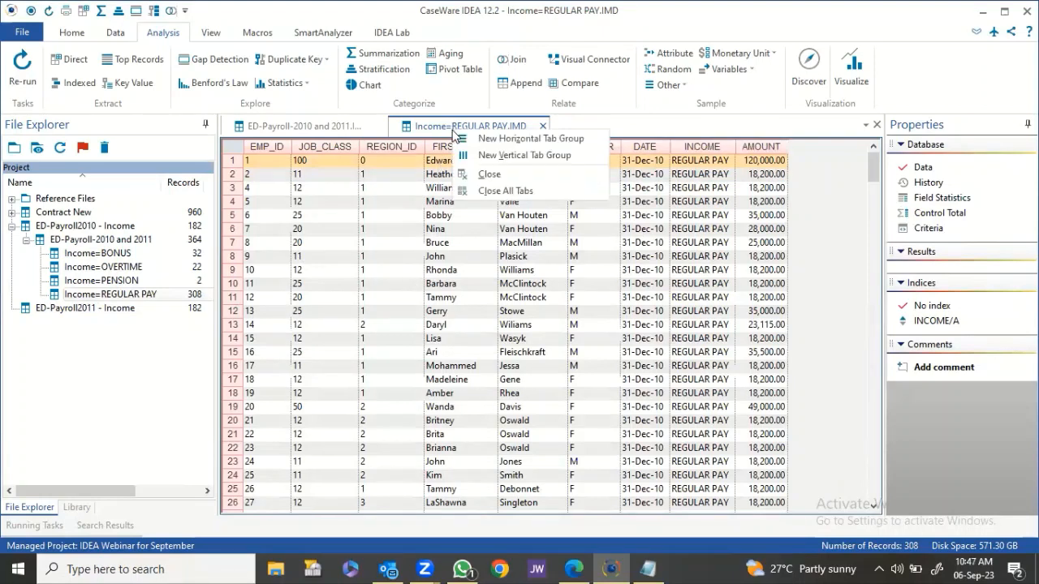
click(494, 190)
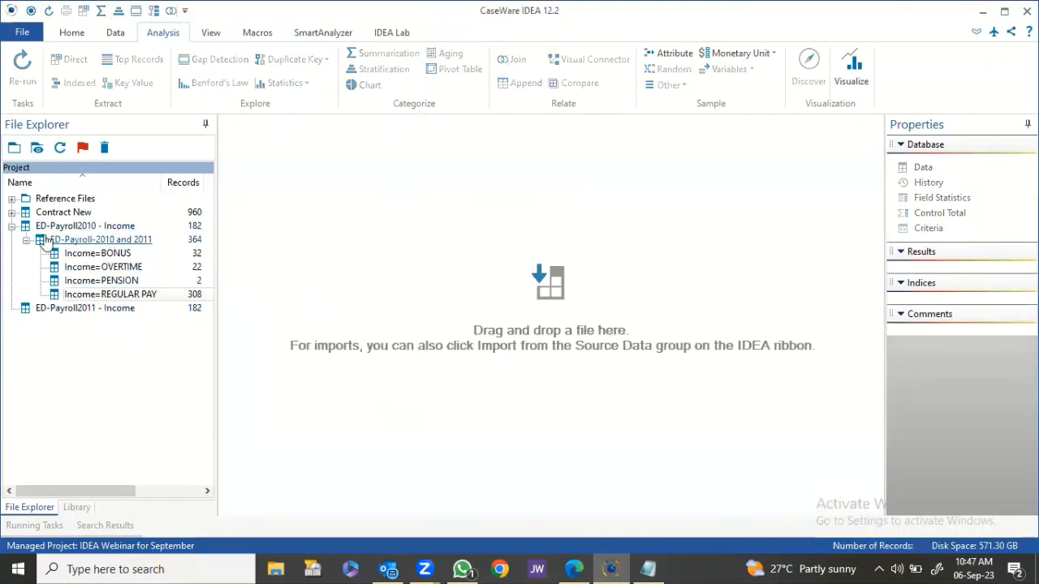
Collapse the ED-Payroll-2010 and 2011 and ED-Payroll2010 - Income entries in the project list.
click(26, 240)
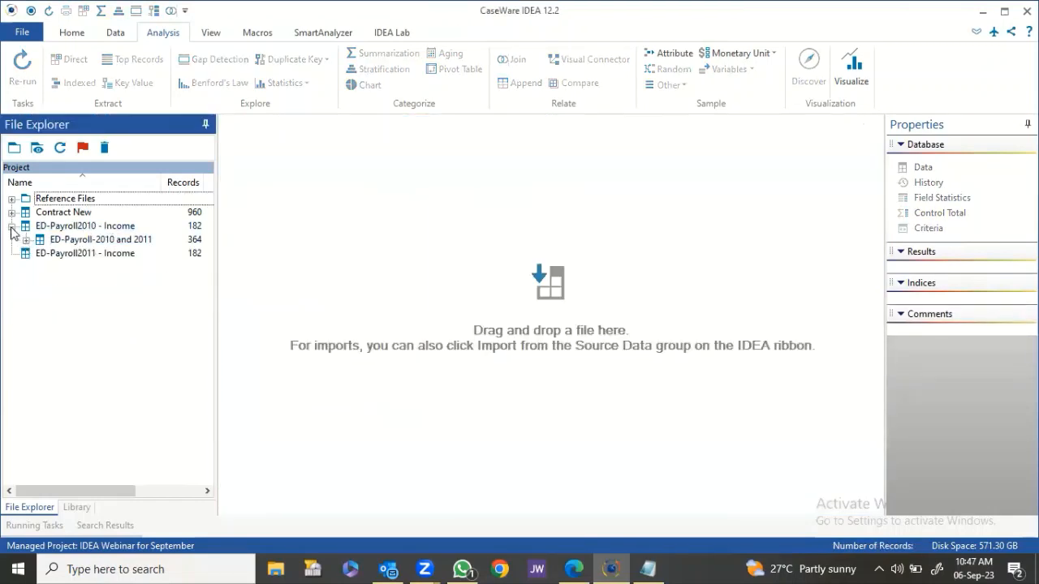
click(12, 227)
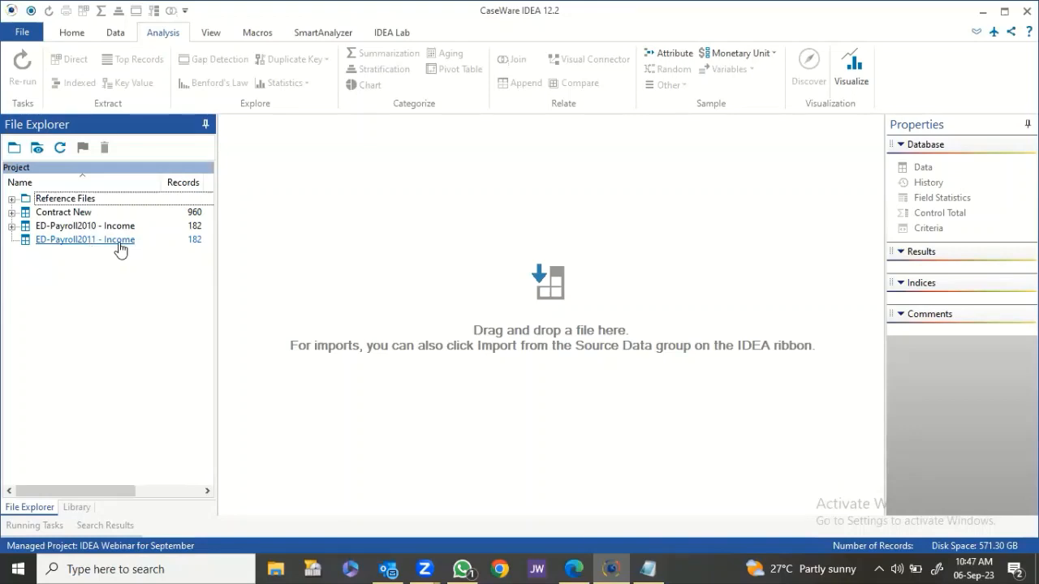
Open ED-Payroll2011 - Income and compare it with ED-Payroll2010 - Income, totalling AMOUNT.
double_click(93, 242)
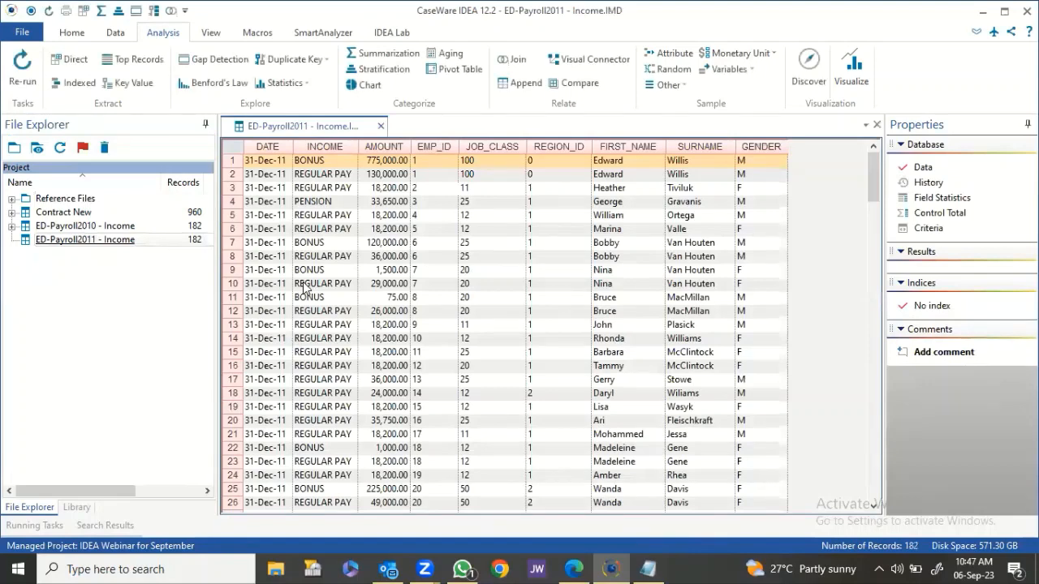
click(568, 83)
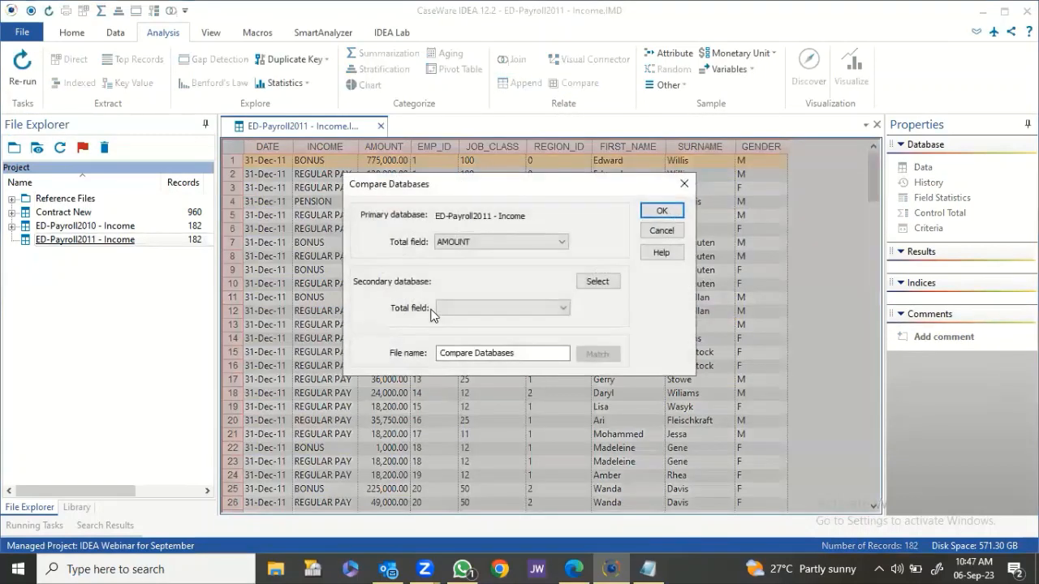
click(601, 282)
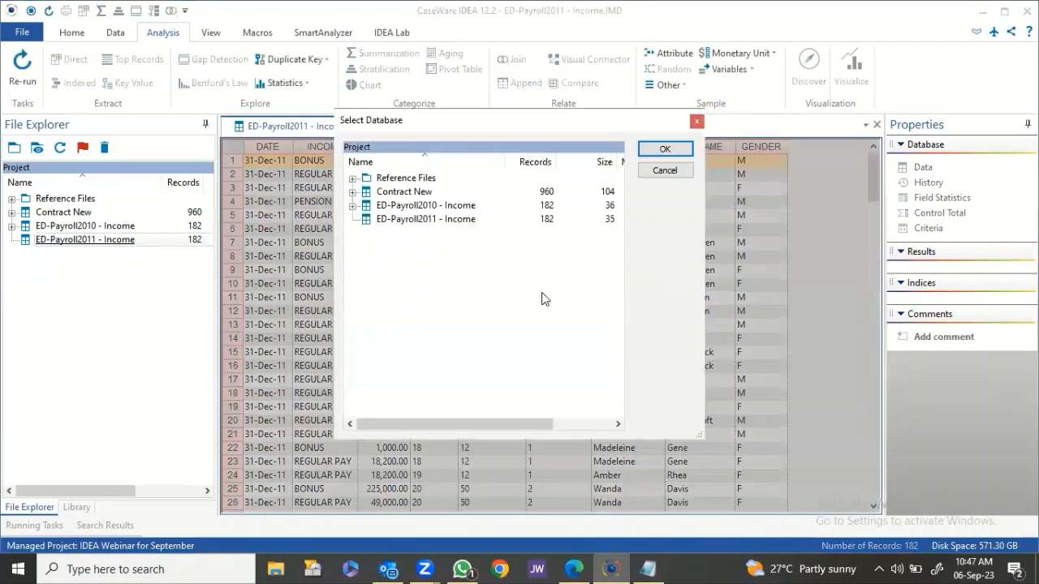
click(400, 209)
double_click(399, 210)
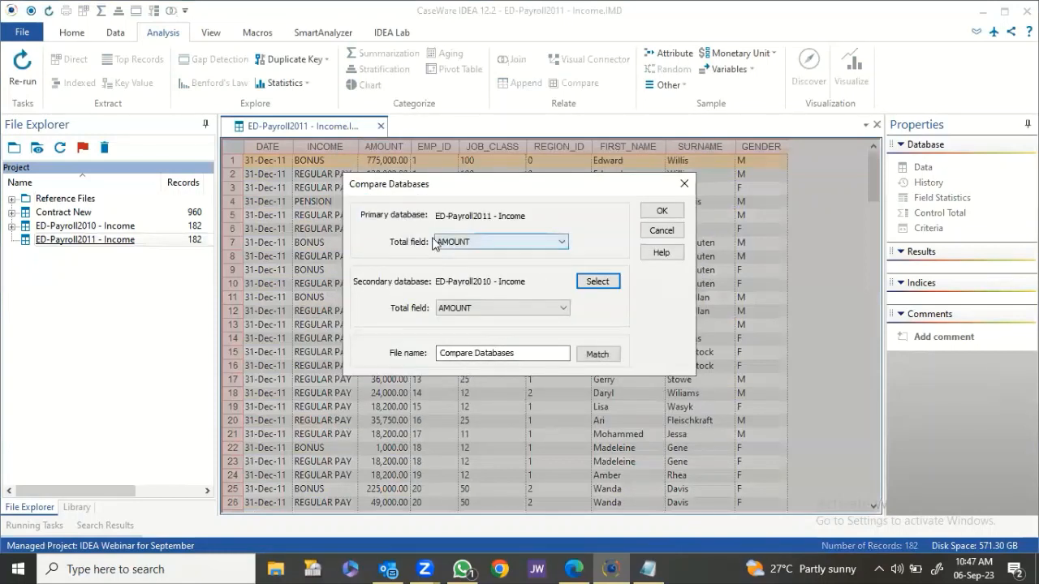
click(455, 317)
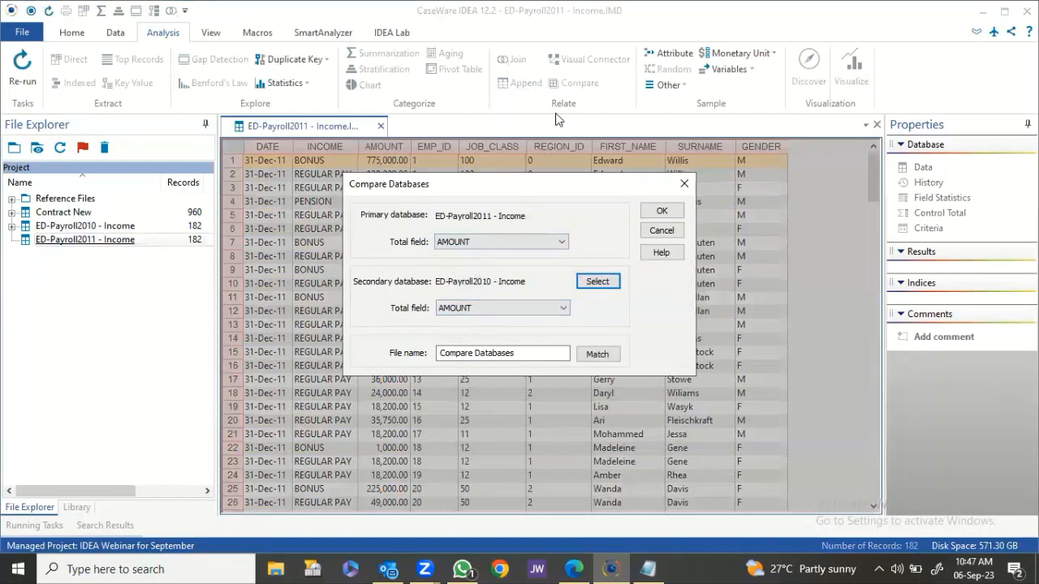
click(598, 357)
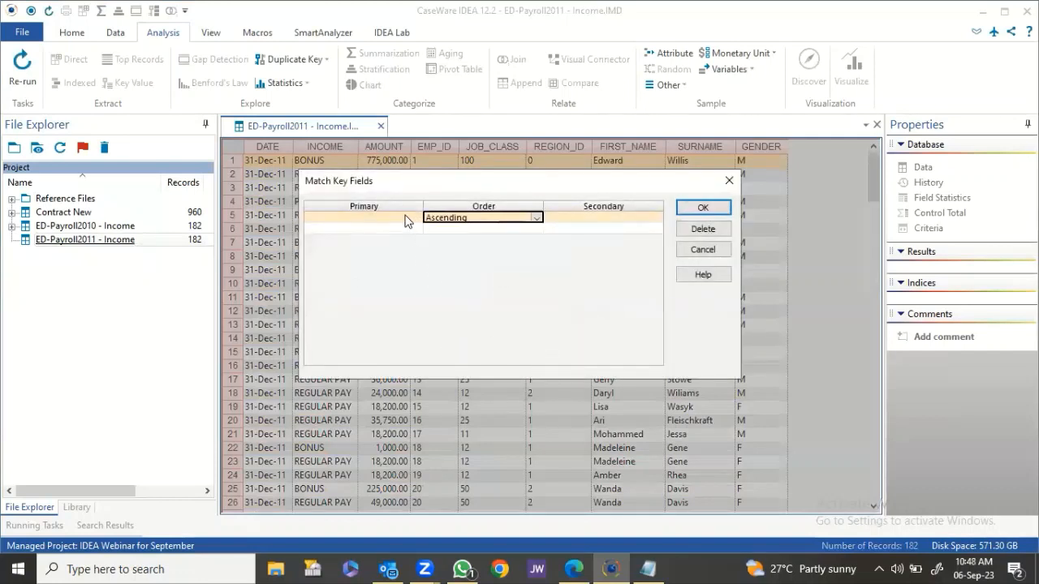
Set EMP_ID as the first primary and secondary match key.
click(412, 217)
click(416, 219)
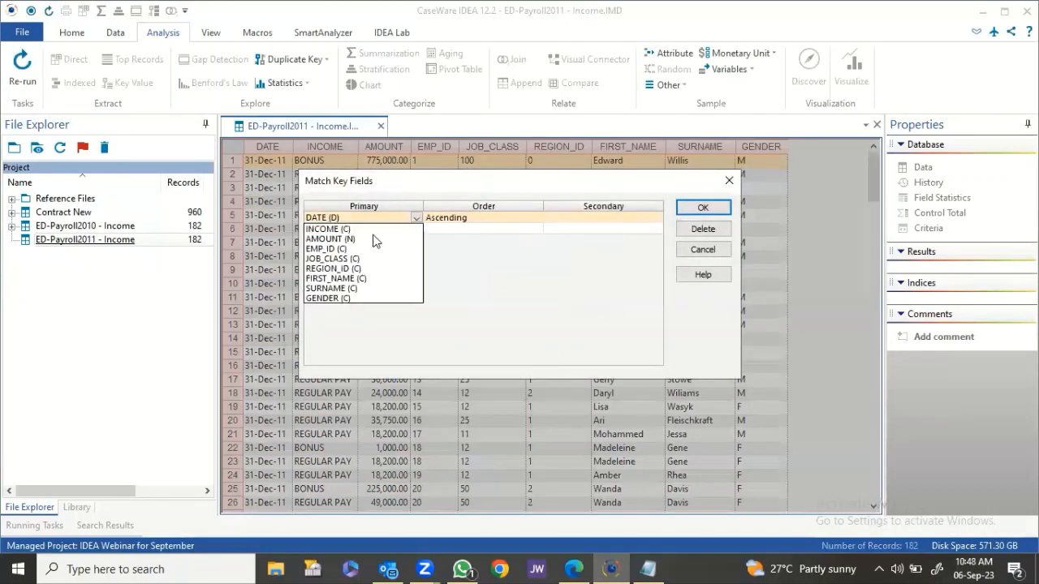
click(335, 250)
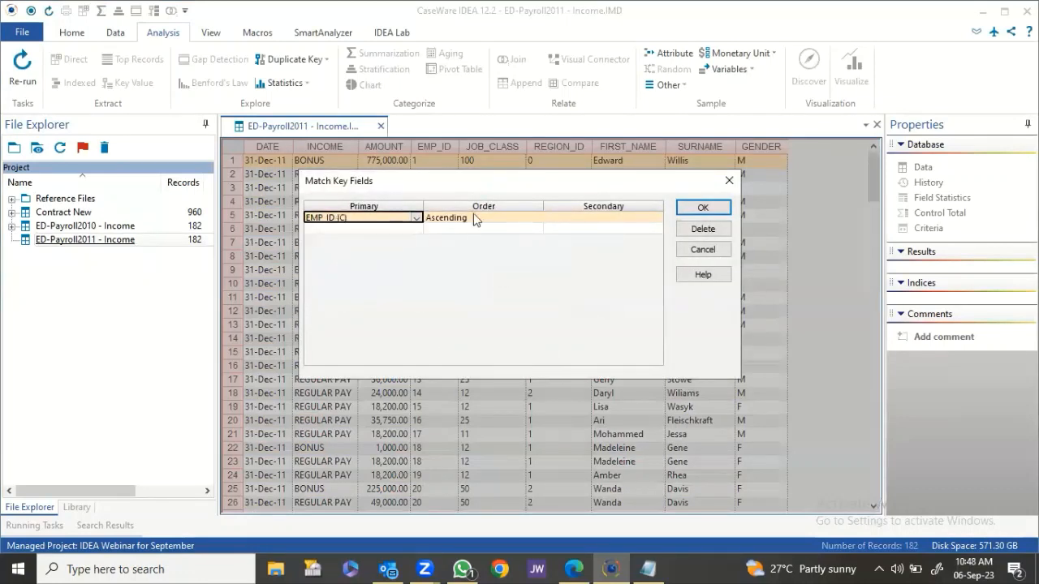
click(566, 219)
click(656, 218)
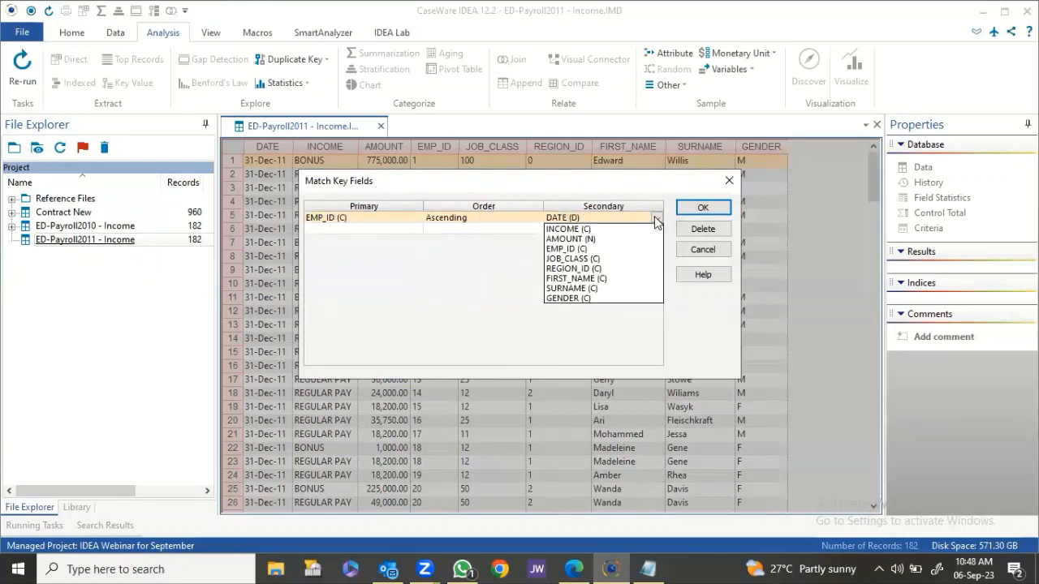
click(581, 249)
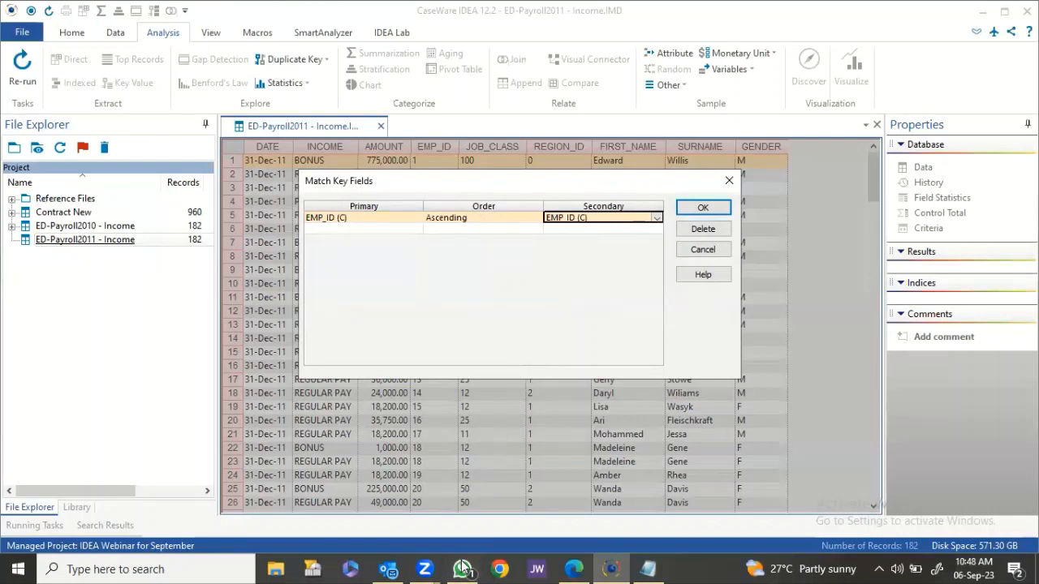
Add SURNAME as the second primary and secondary key, ascending.
click(379, 235)
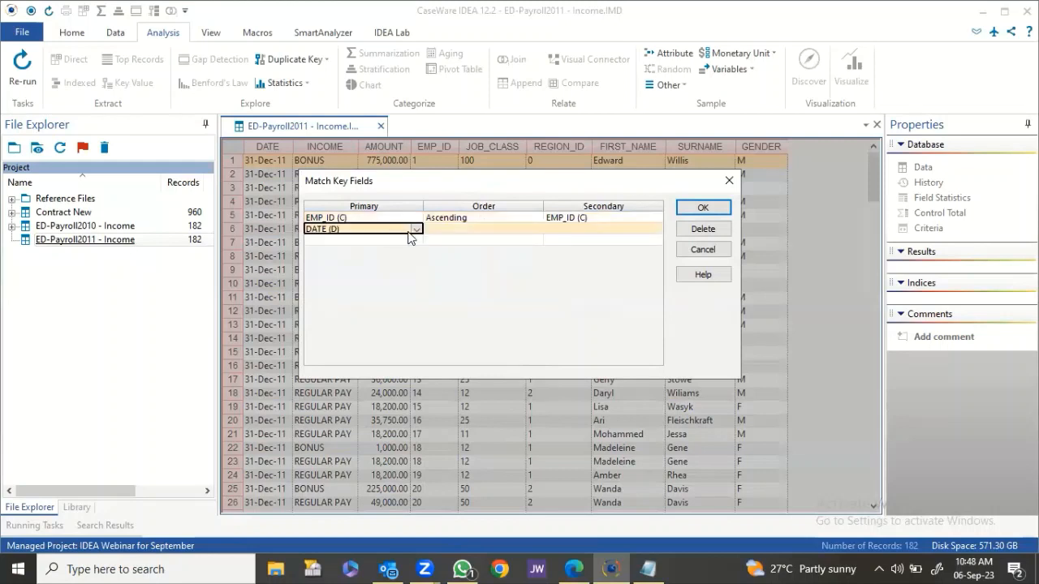
click(415, 232)
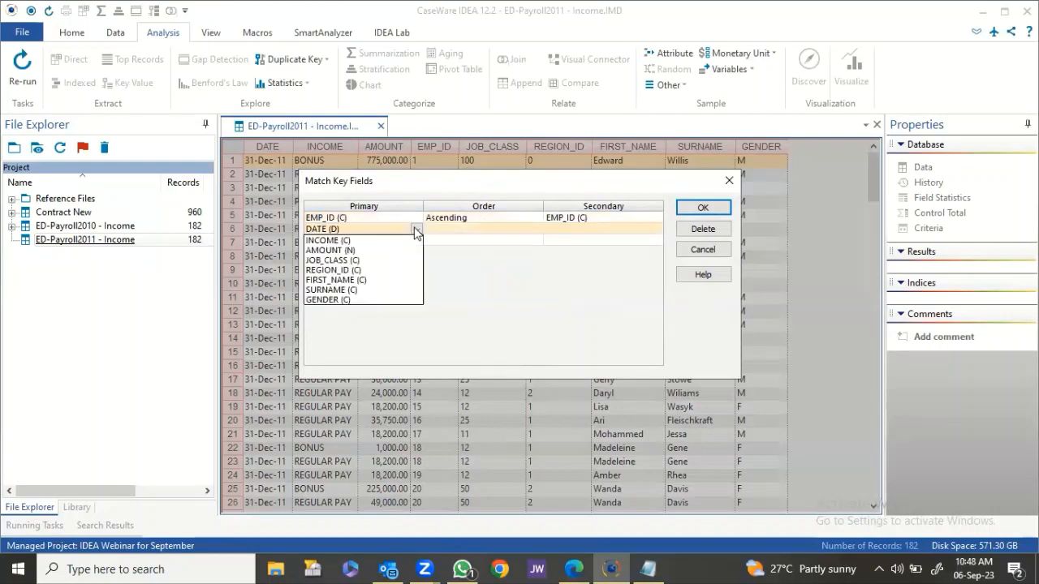
click(341, 290)
click(491, 231)
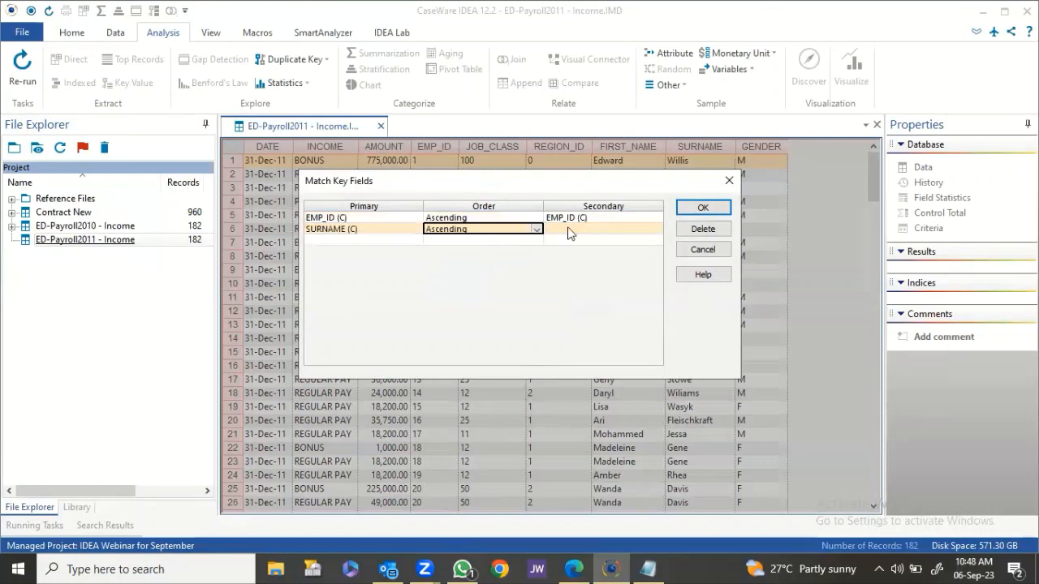
click(576, 233)
click(656, 229)
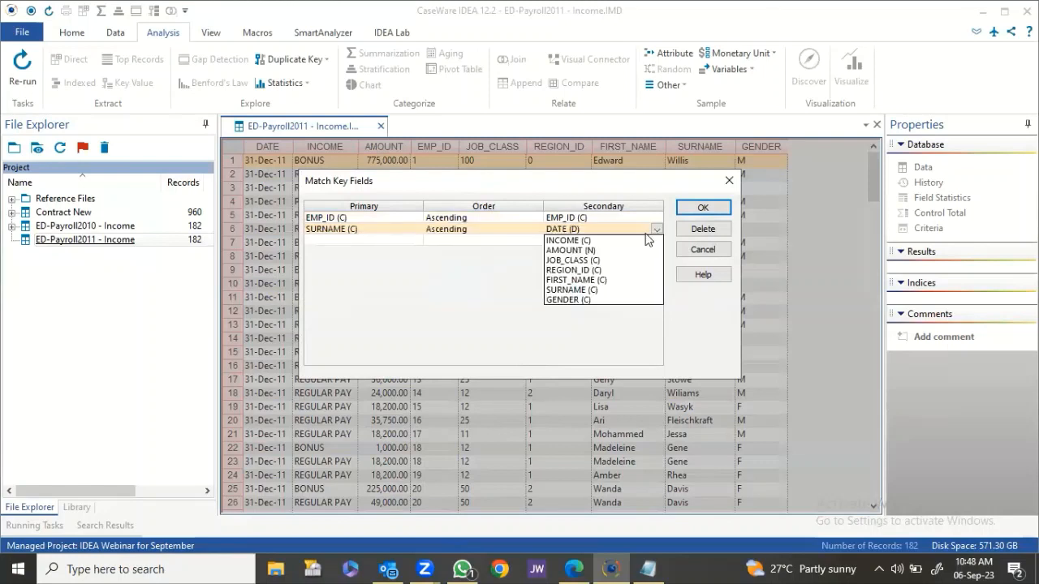
click(572, 289)
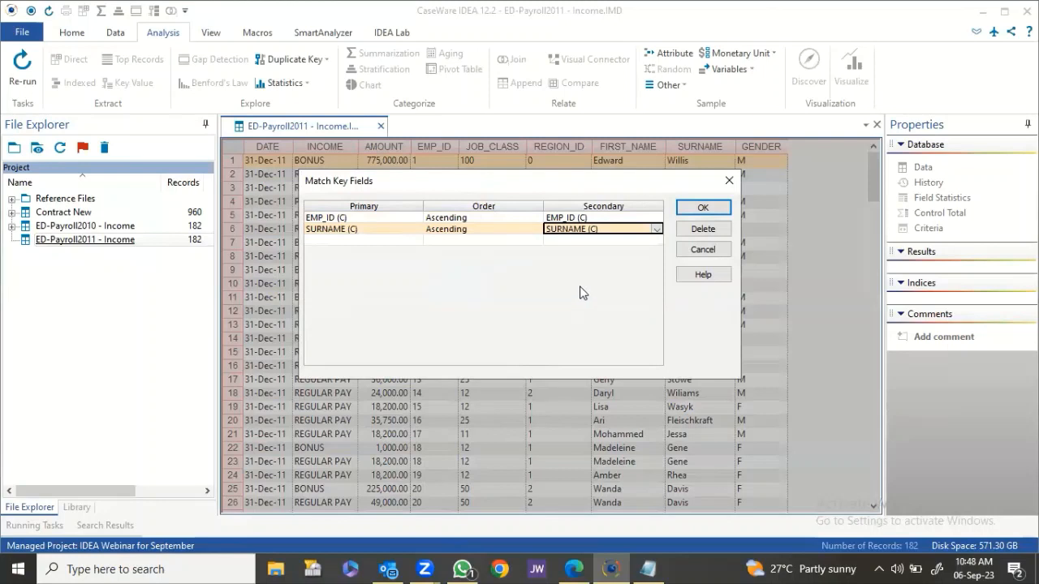
Add INCOME as the third primary and secondary key and confirm the match keys.
click(370, 241)
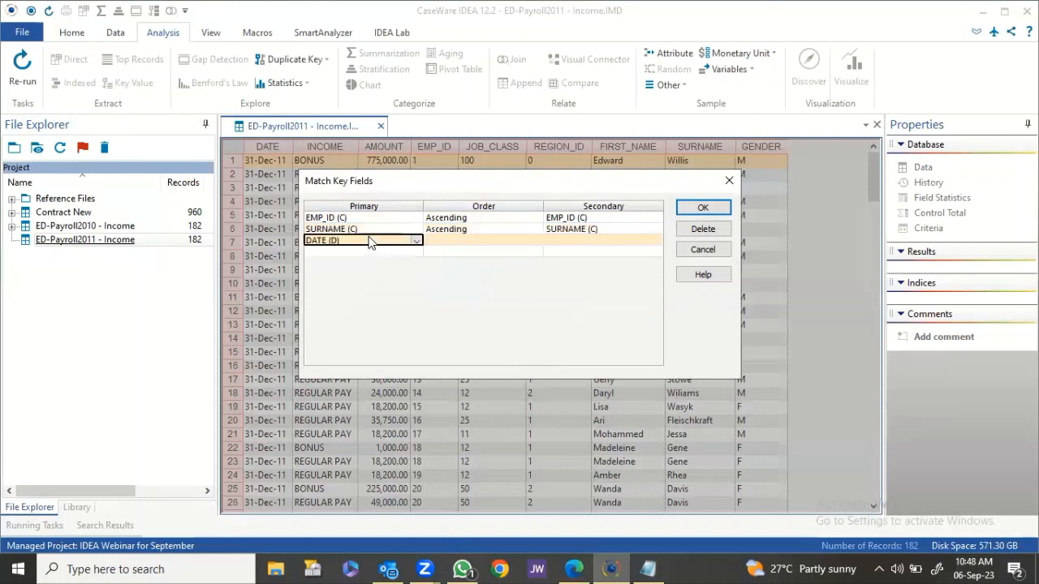
click(416, 241)
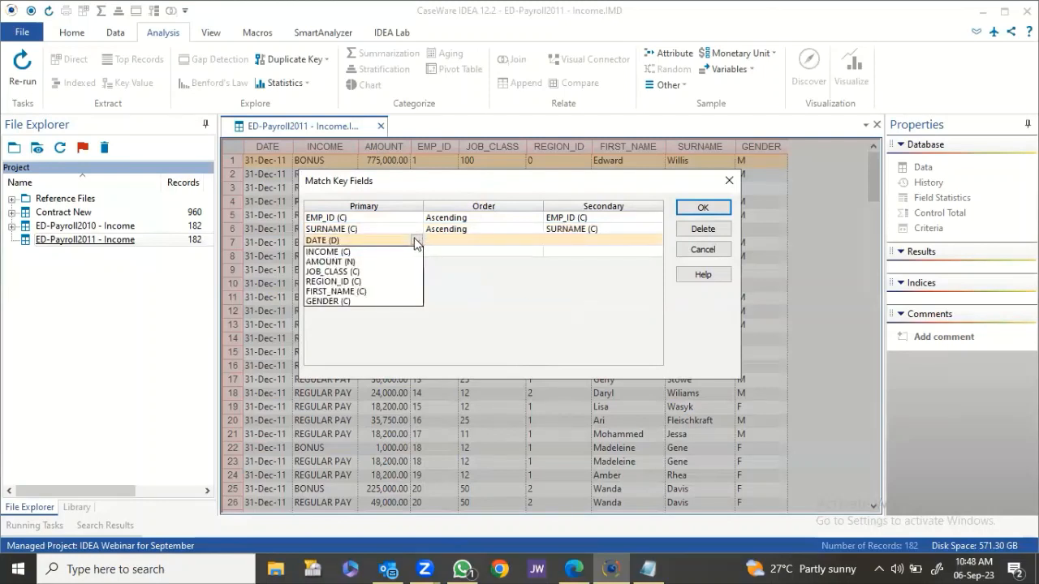
click(356, 253)
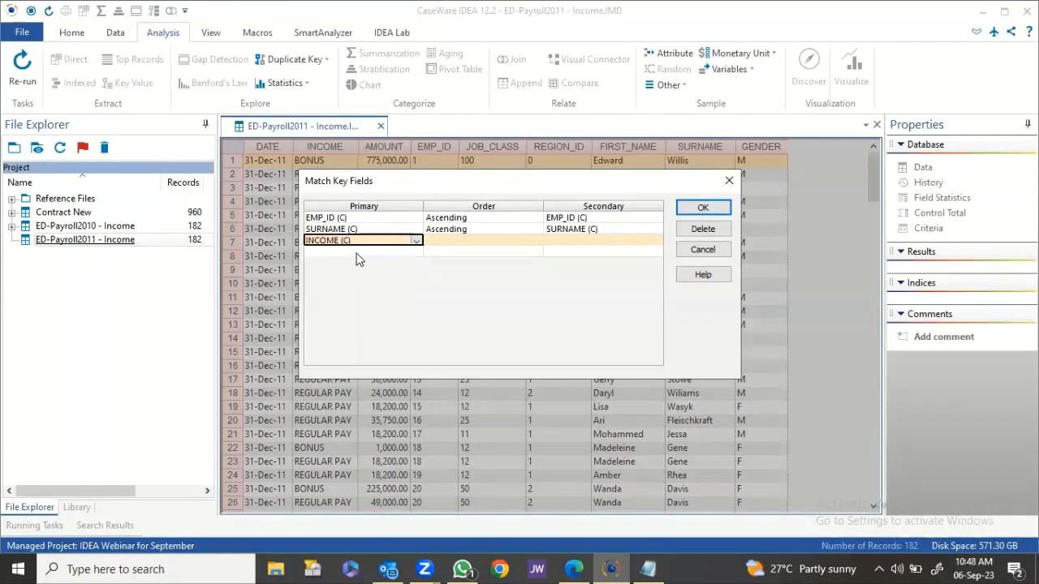
click(452, 243)
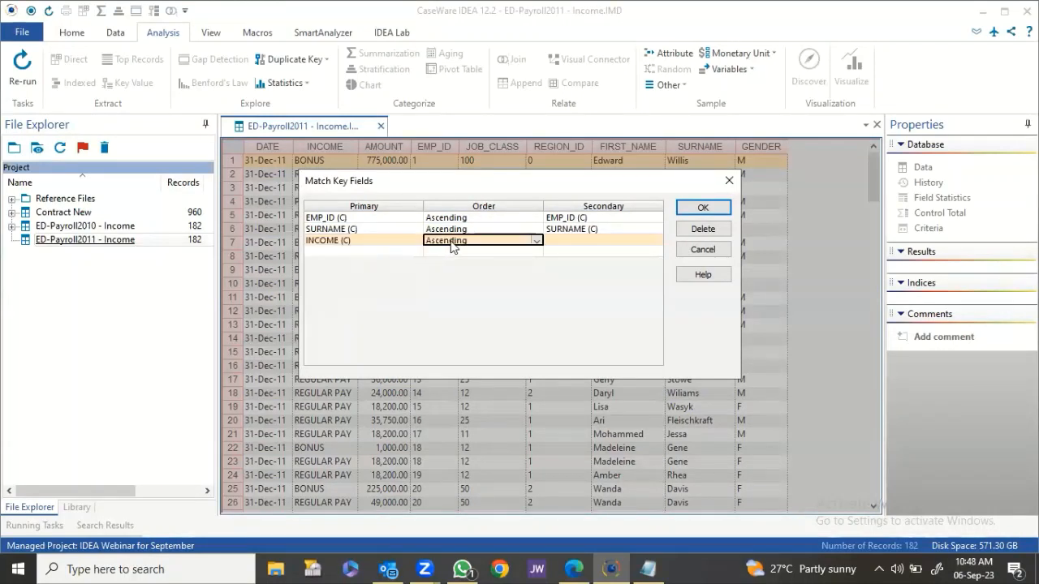
click(597, 234)
click(655, 242)
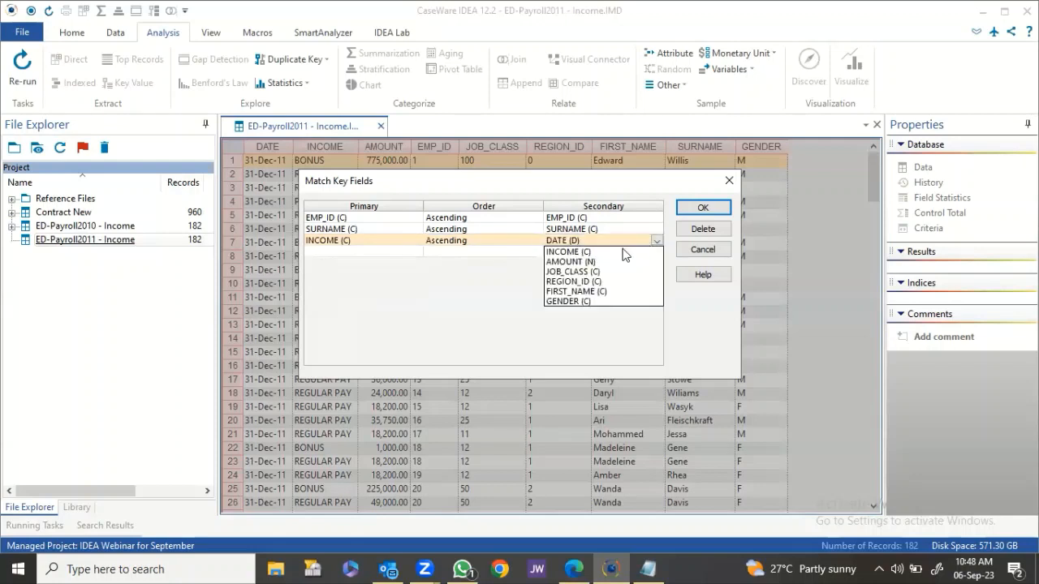
click(572, 255)
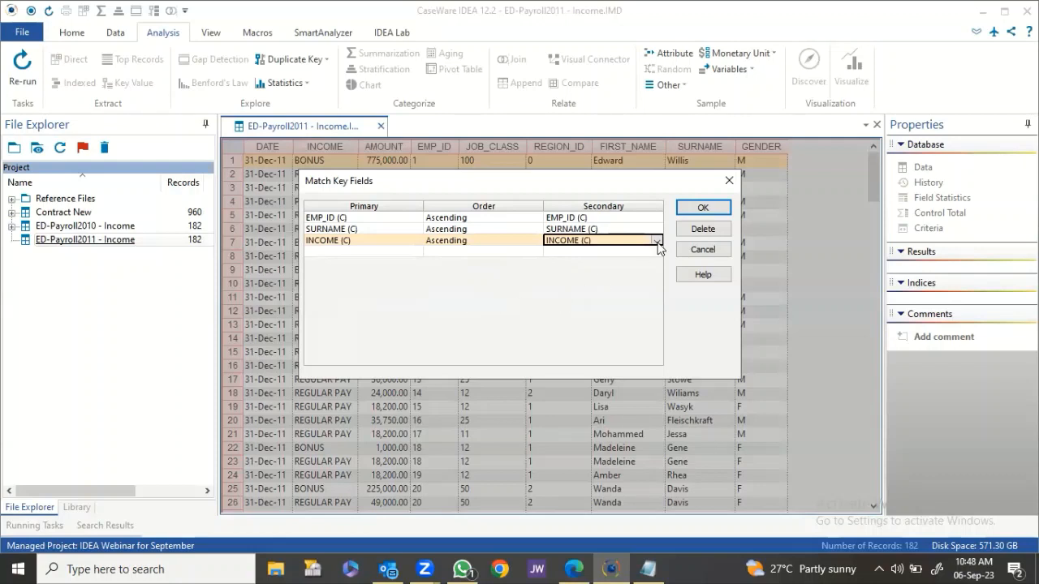
click(703, 208)
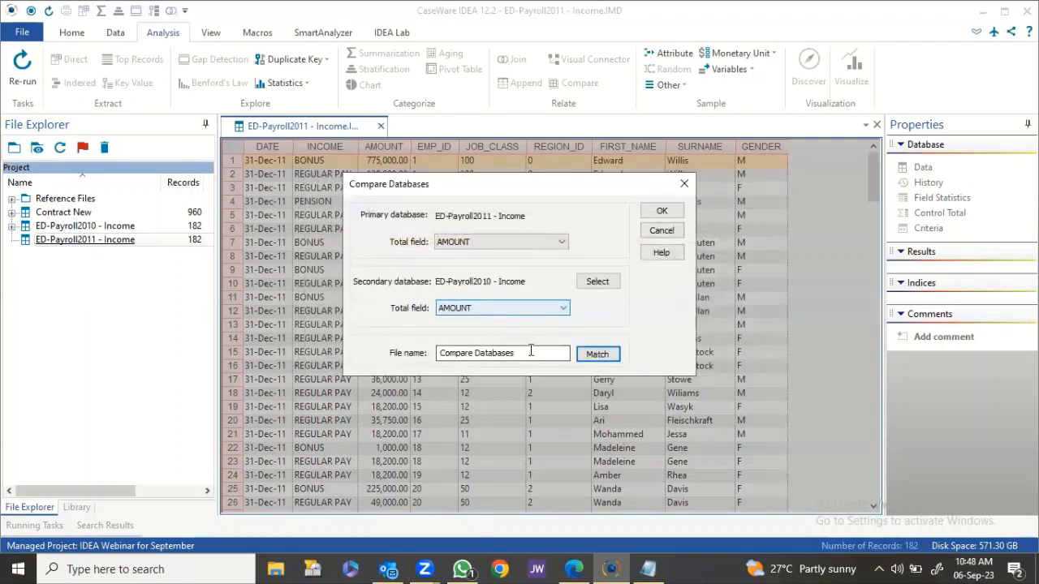
drag(534, 353, 368, 343)
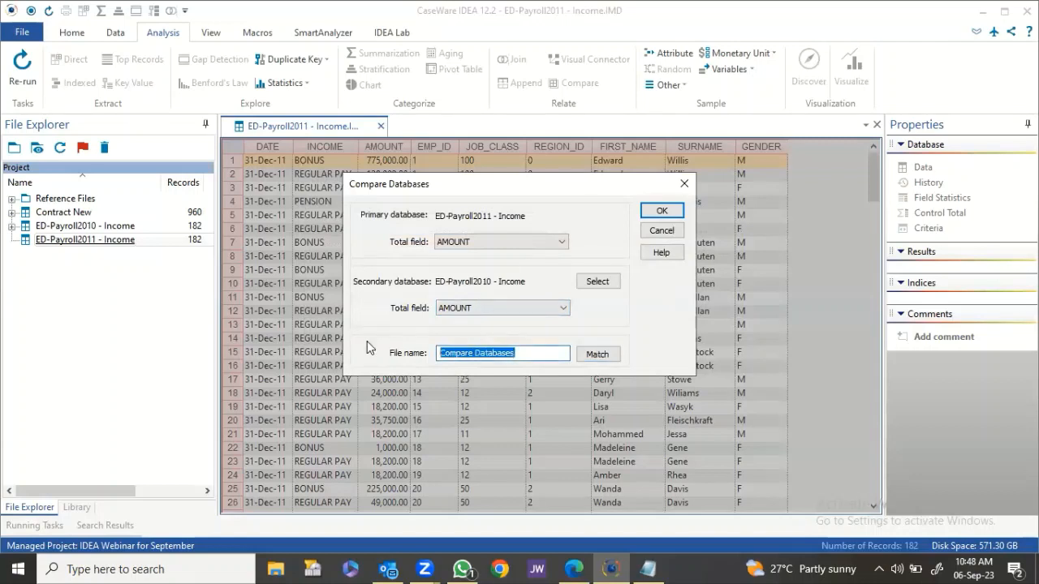
Name the output 'Payroll 201 and 2011 Analysis' and run the comparison.
text(Pa)
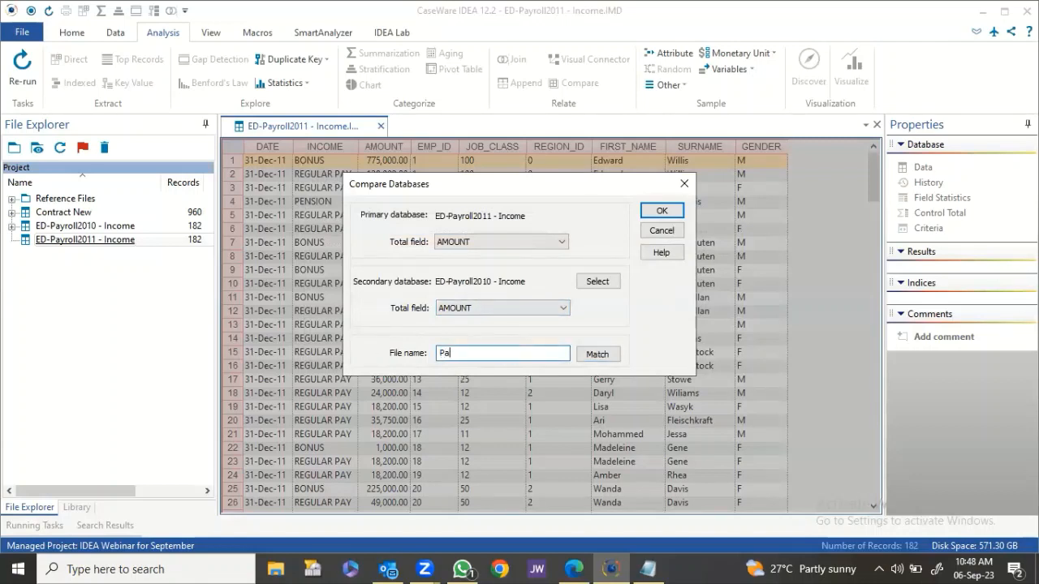
text(yroll 201 and 2011 Analysis)
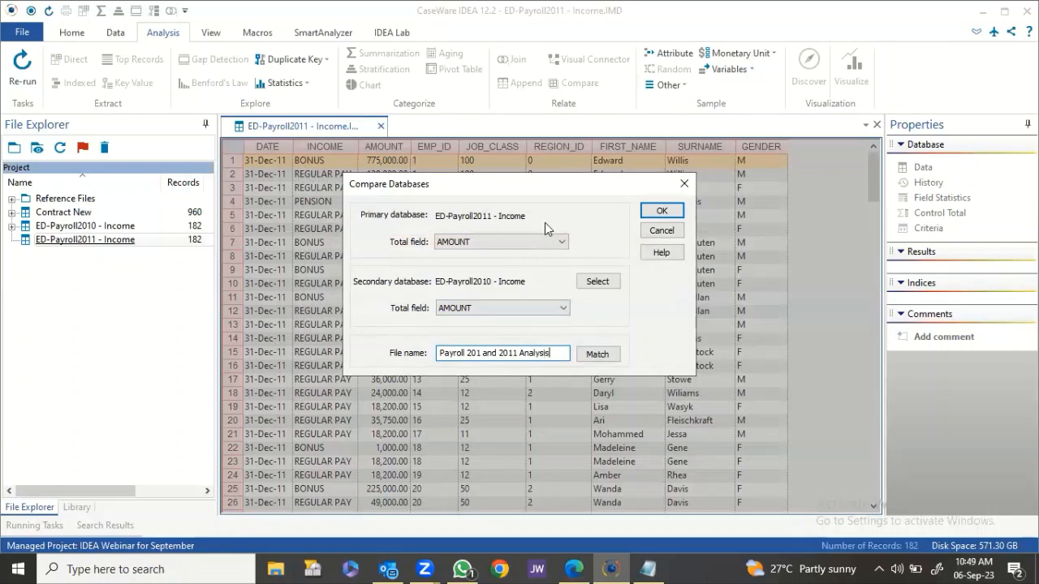
click(662, 209)
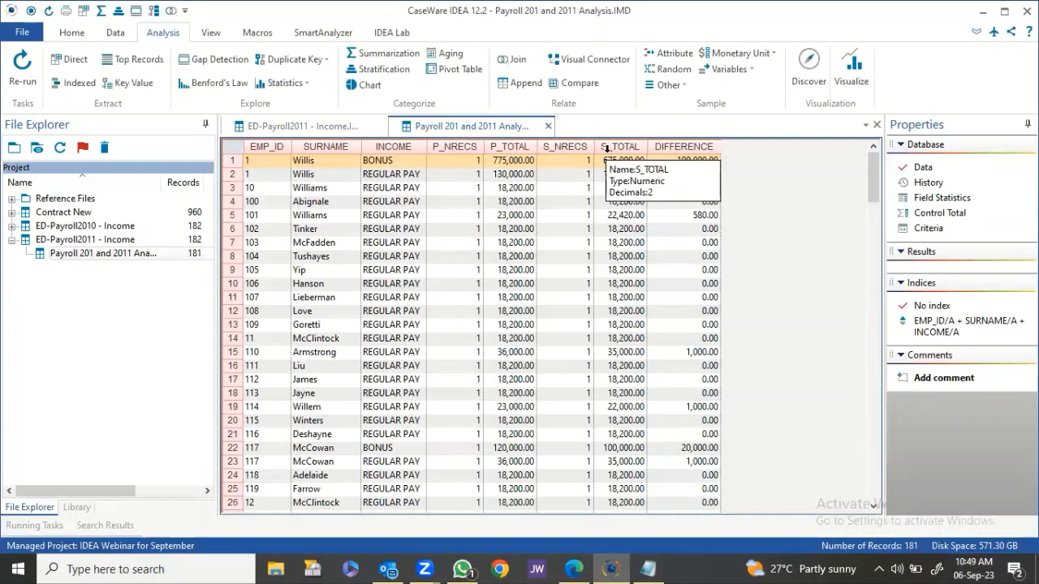
Rename the P_TOTAL field to AMOUNT_2011 using Modify Field.
click(446, 151)
right_click(446, 151)
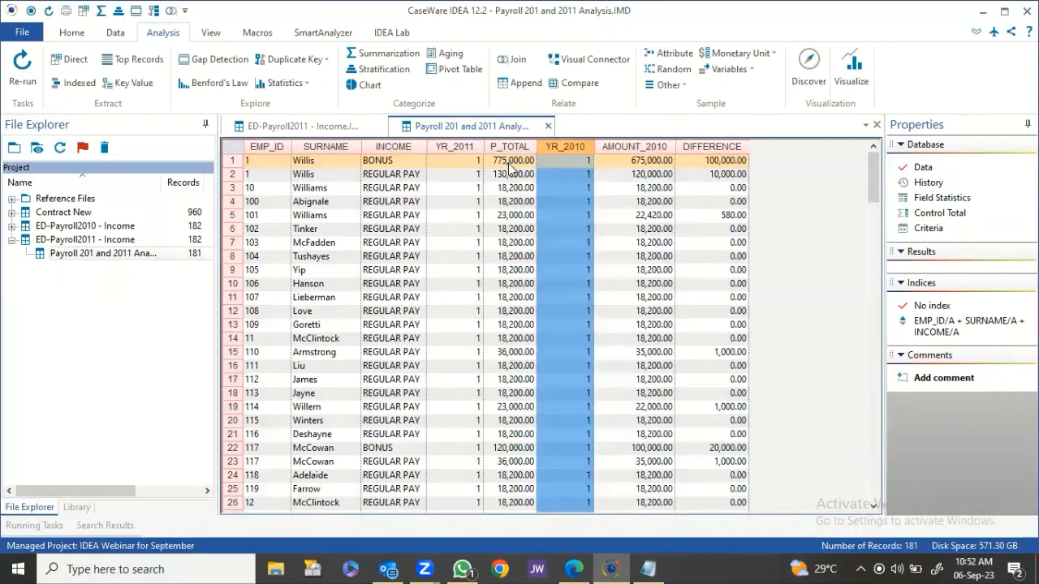
click(512, 151)
right_click(511, 151)
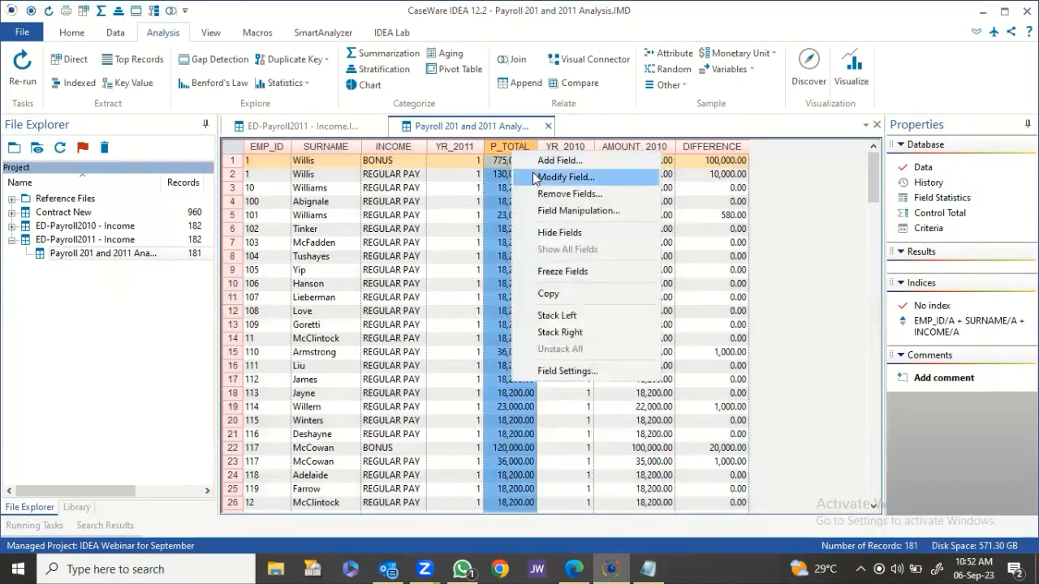
click(533, 178)
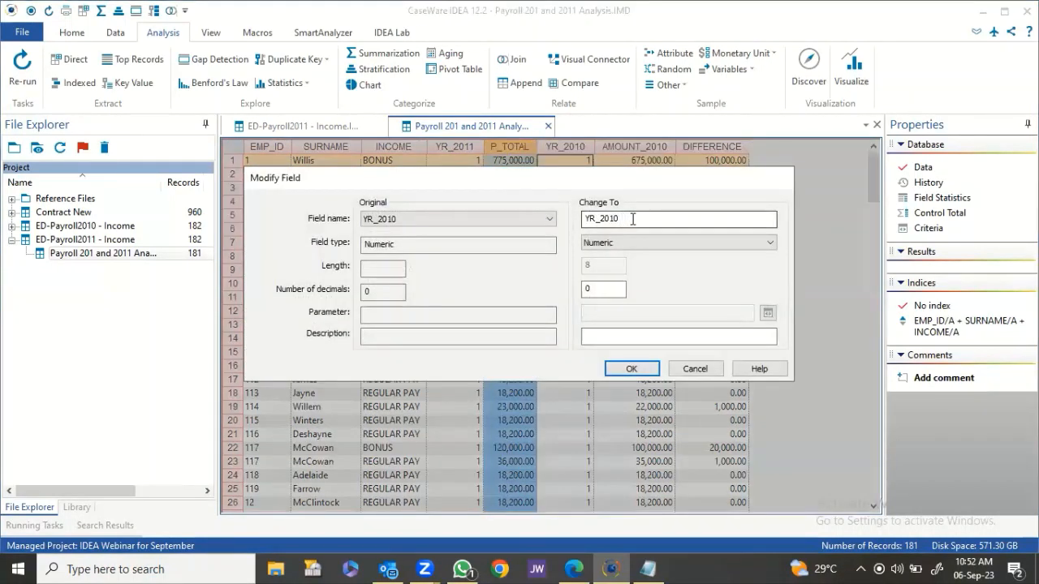
click(550, 218)
click(460, 268)
key(Tab)
text(AMOUNT 2011)
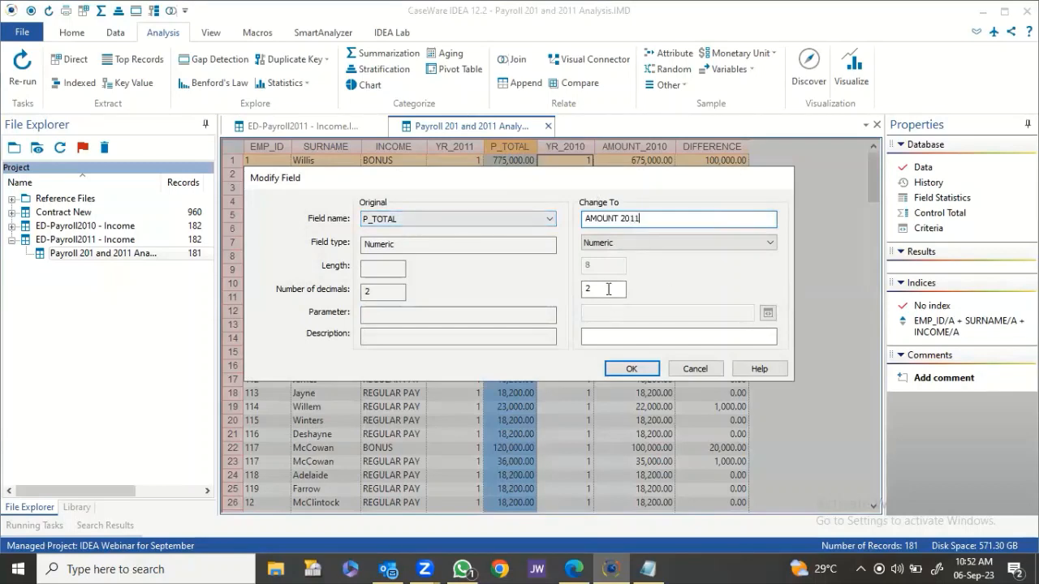
click(630, 368)
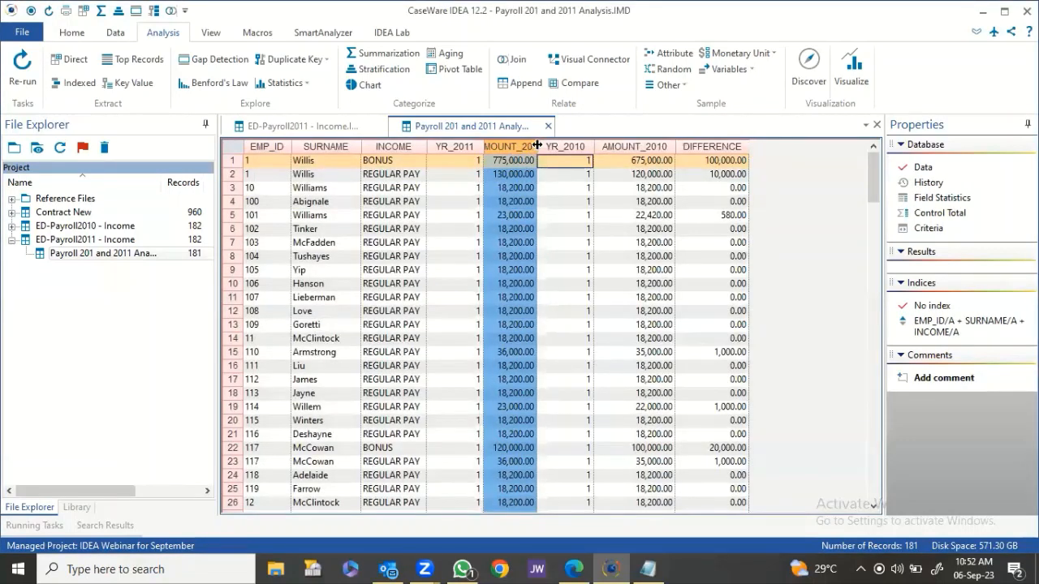
Widen the AMOUNT_2011 column and drag the YR_2011 and YR_2010 columns to zero width.
drag(536, 146, 562, 146)
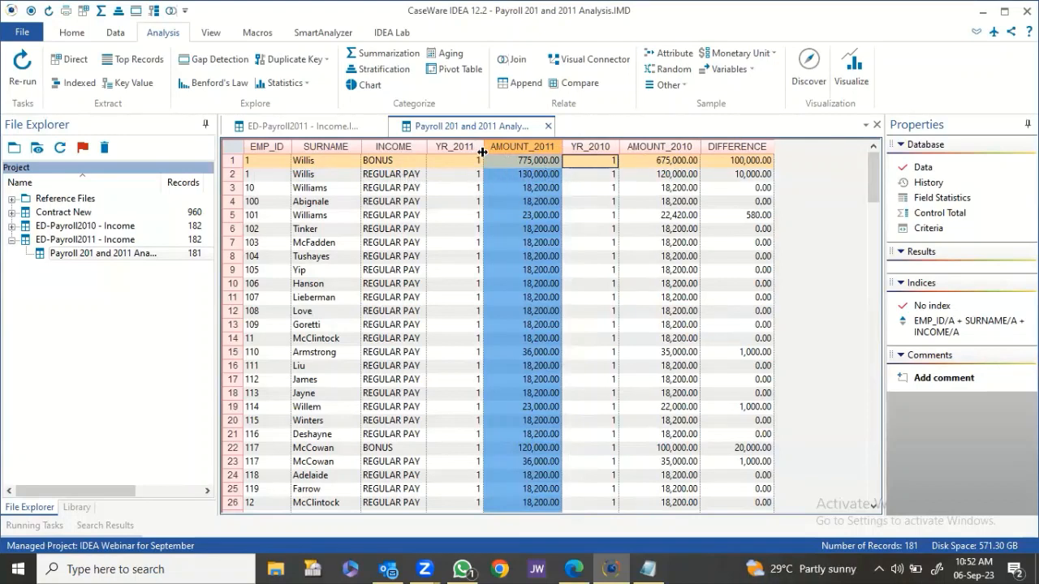
drag(484, 150, 425, 150)
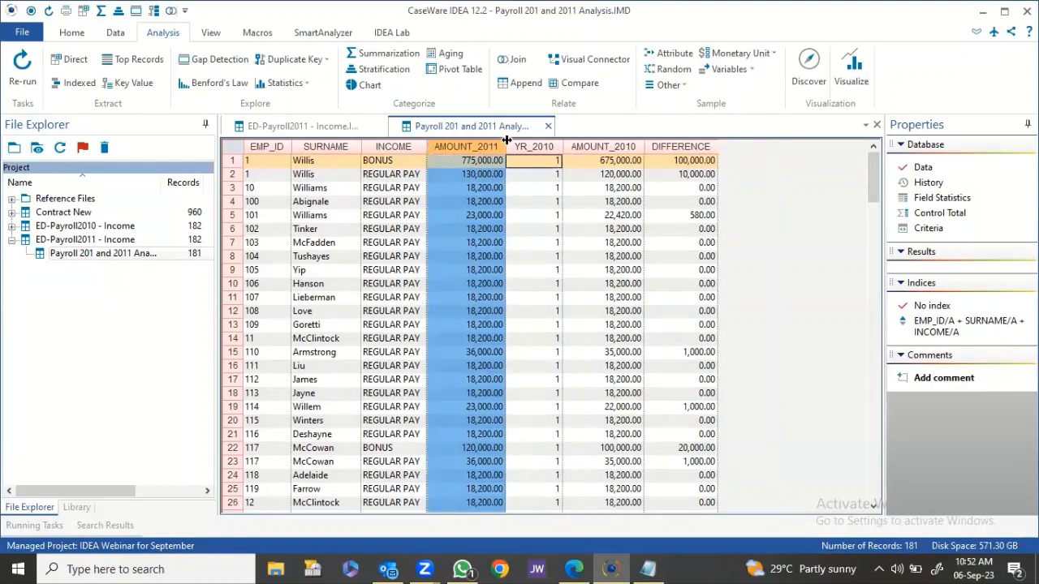
drag(568, 150, 504, 154)
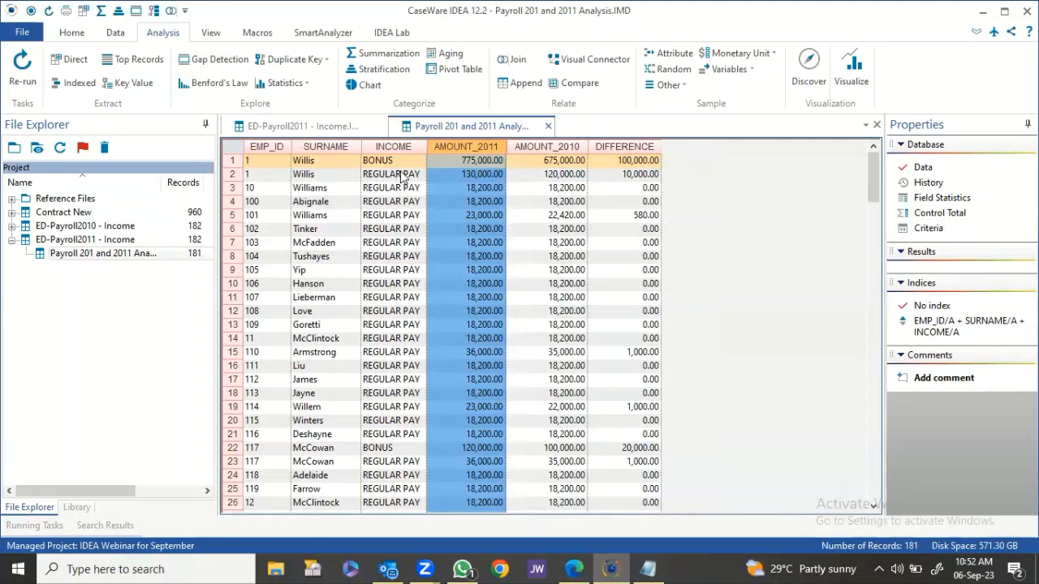
click(478, 174)
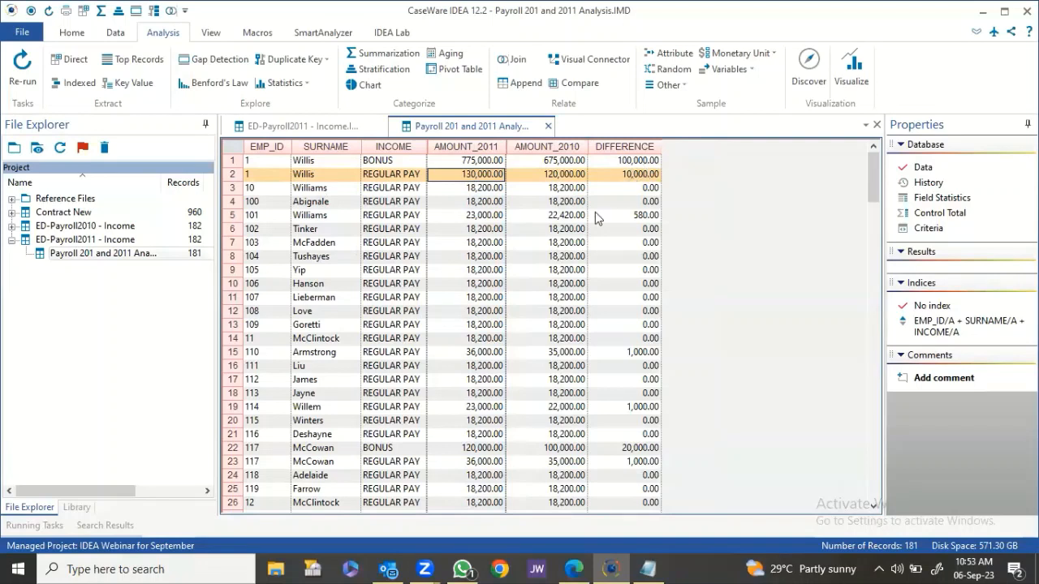
click(391, 215)
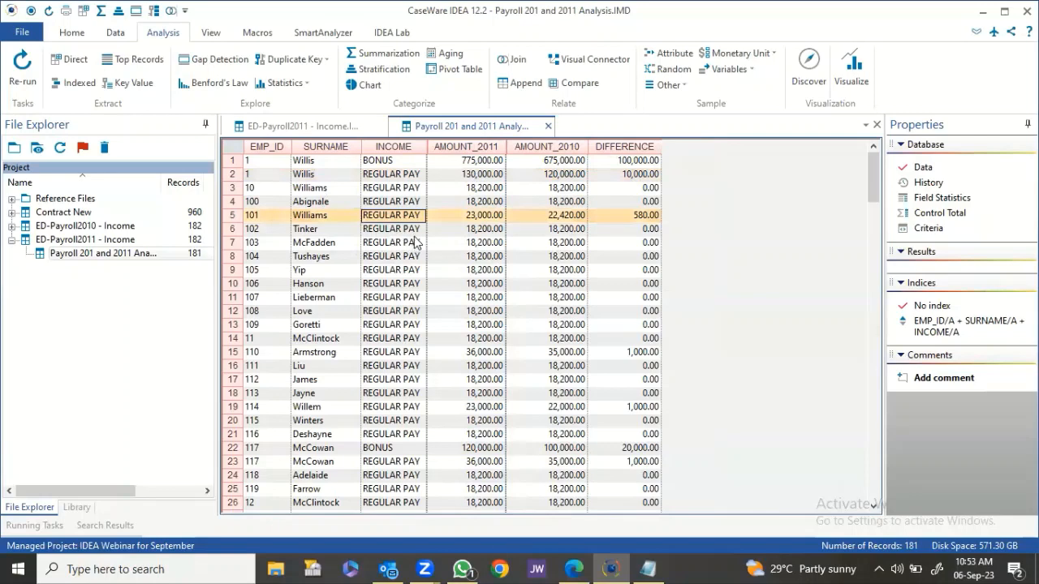
scroll(414, 242, down, 11)
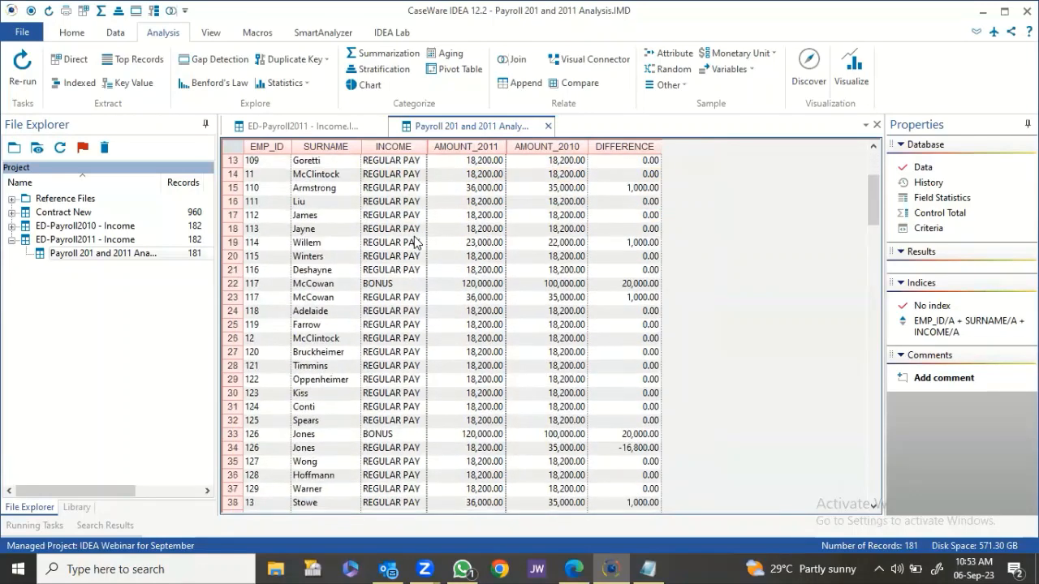
scroll(414, 242, down, 11)
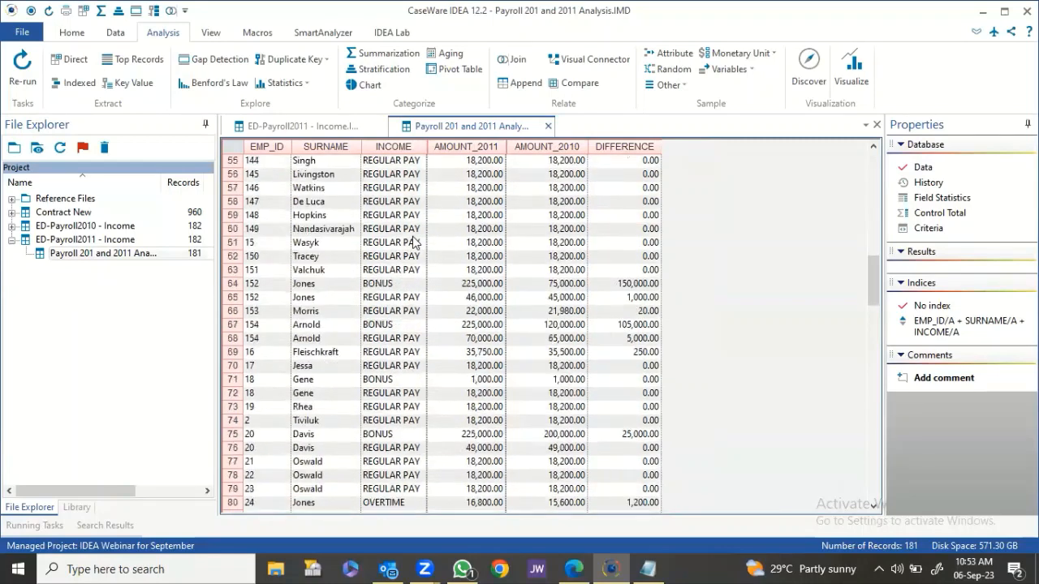
scroll(414, 242, down, 3)
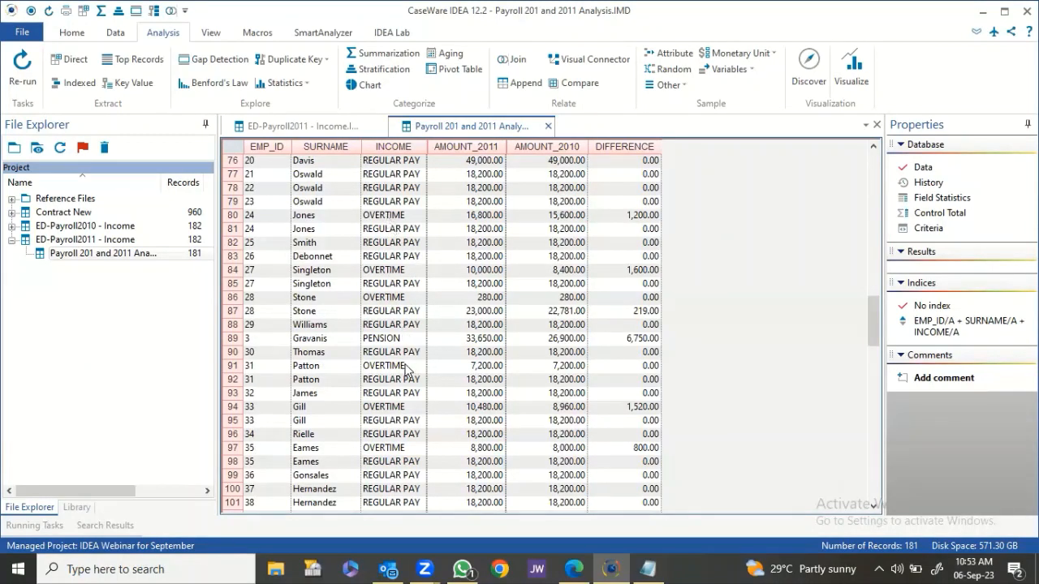
click(385, 341)
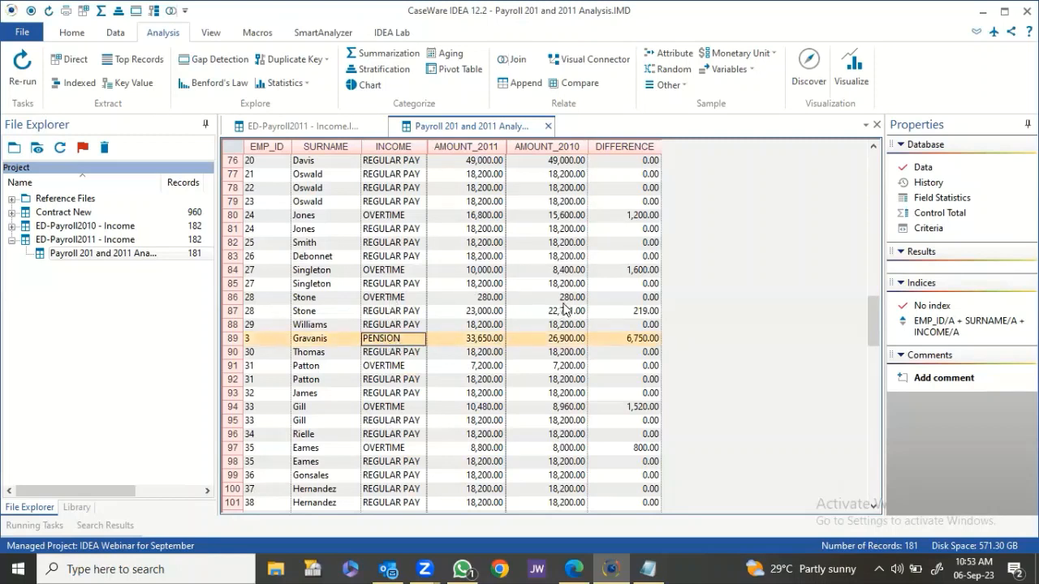
scroll(517, 252, up, 8)
scroll(512, 245, up, 17)
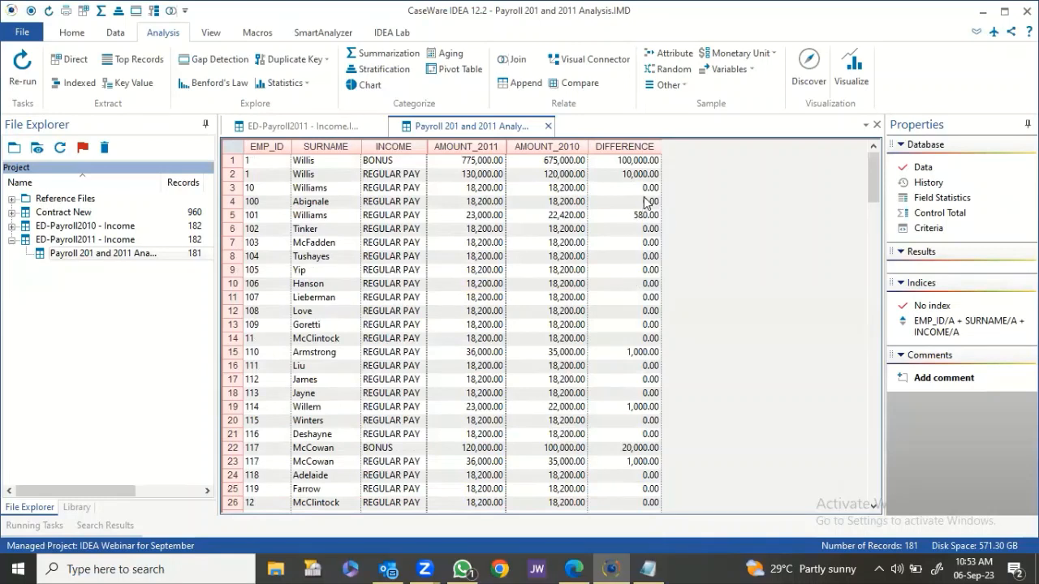
click(642, 256)
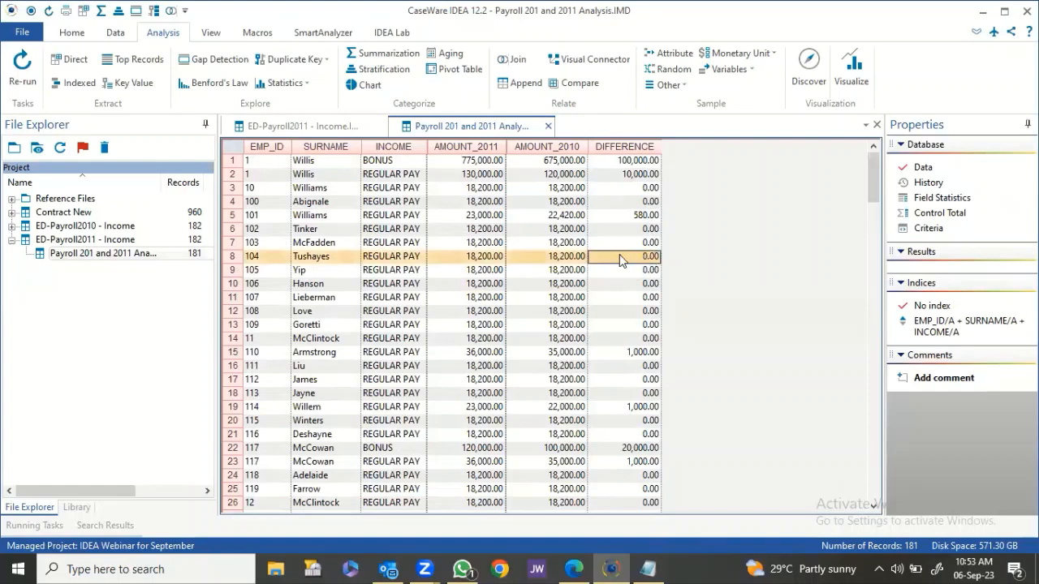
Filter the comparison database to records whose DIFFERENCE equals 0.00.
right_click(619, 254)
click(647, 284)
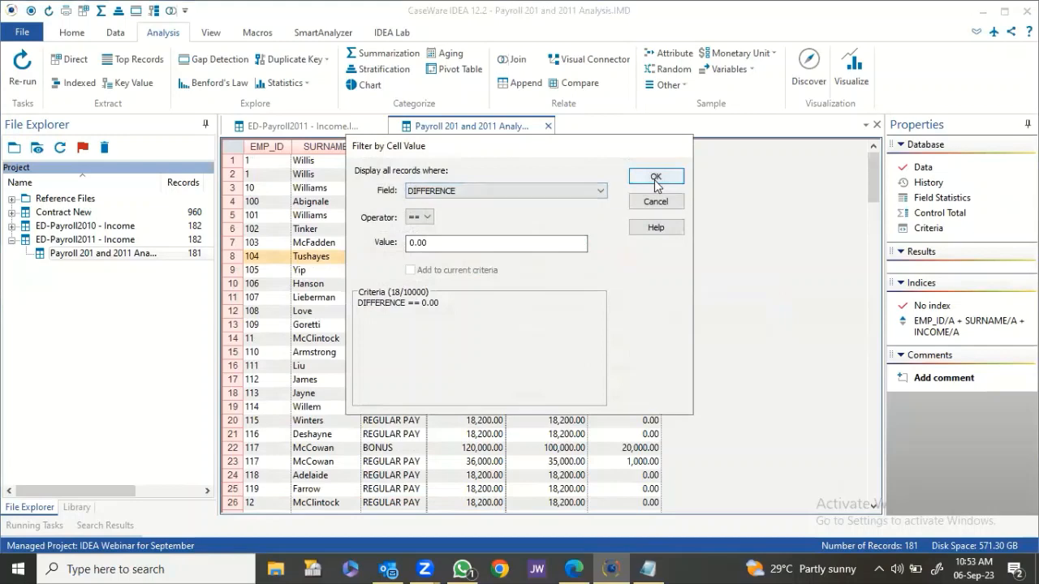
click(656, 178)
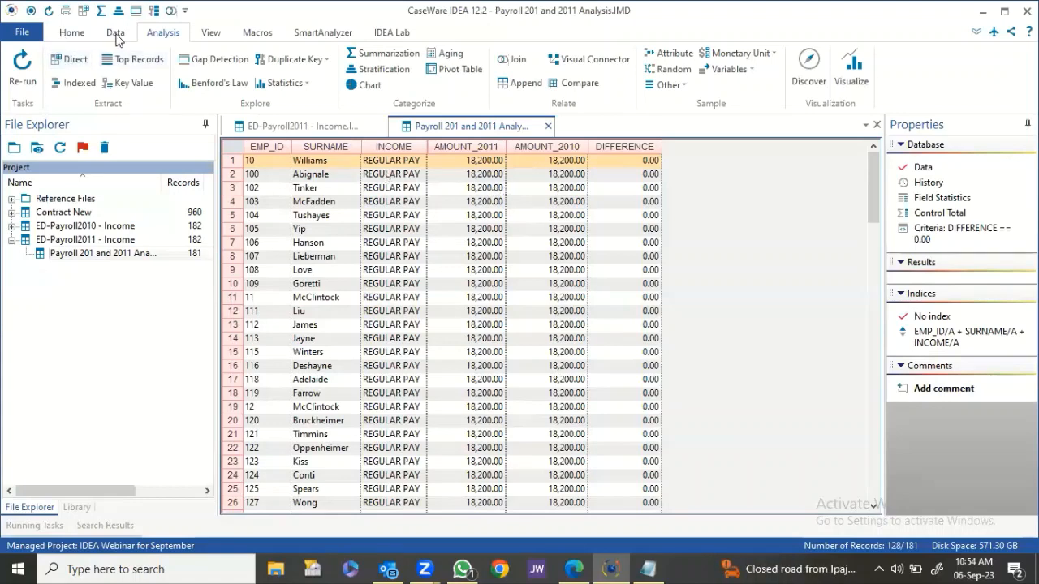
Save the 128 filtered records as a new database named No Difference in Pay.
click(22, 32)
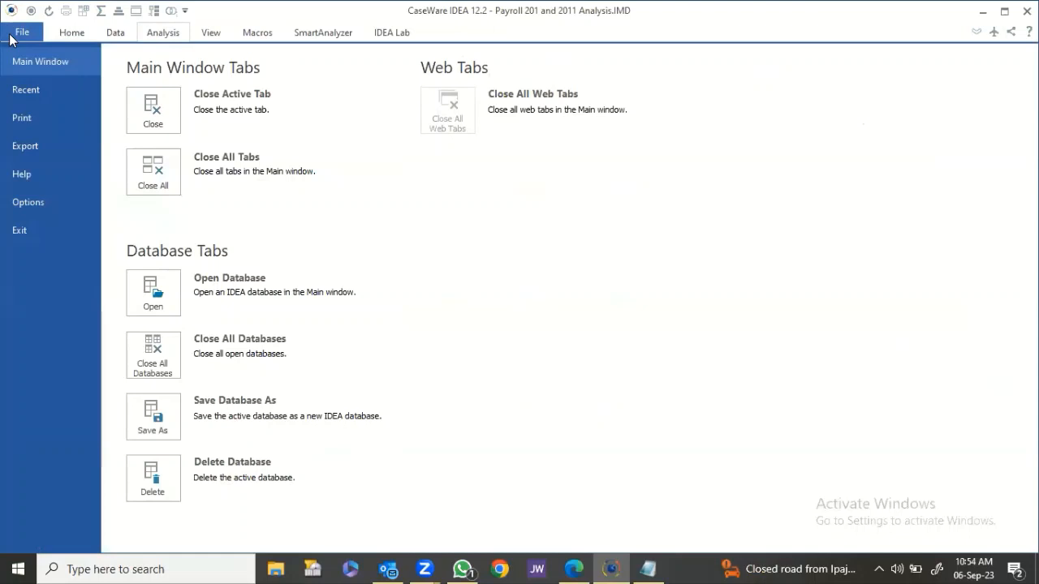
click(153, 423)
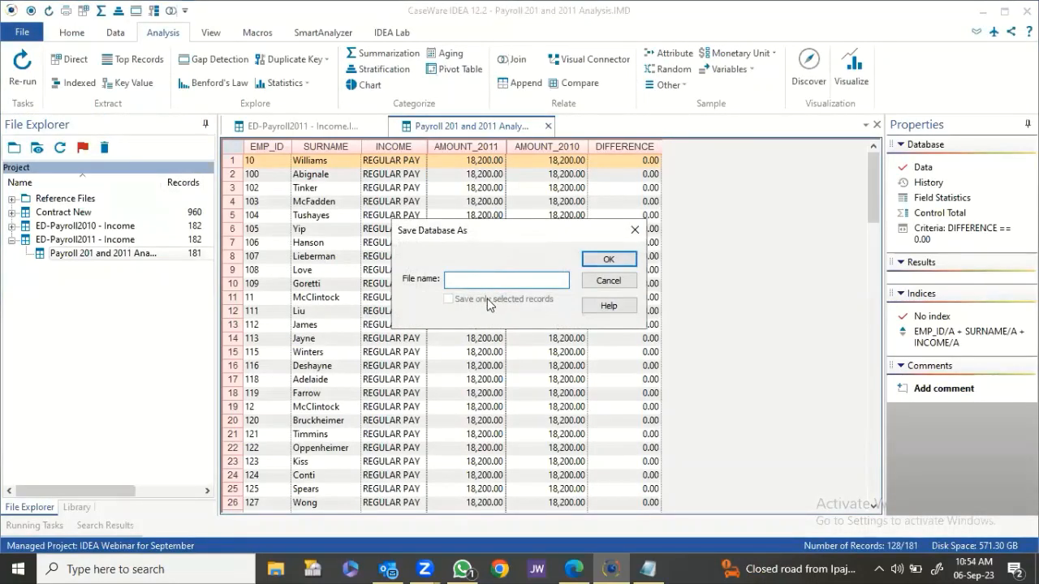
text(No Difference in Pay)
click(601, 268)
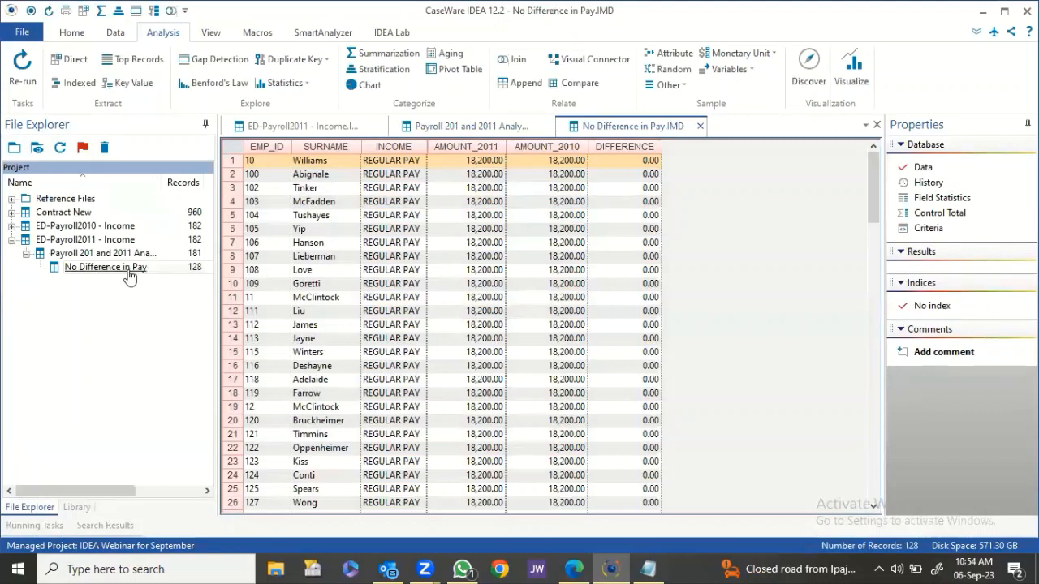
Clear the 0.00 filter and refilter the comparison database to DIFFERENCE greater than 0.00.
click(483, 127)
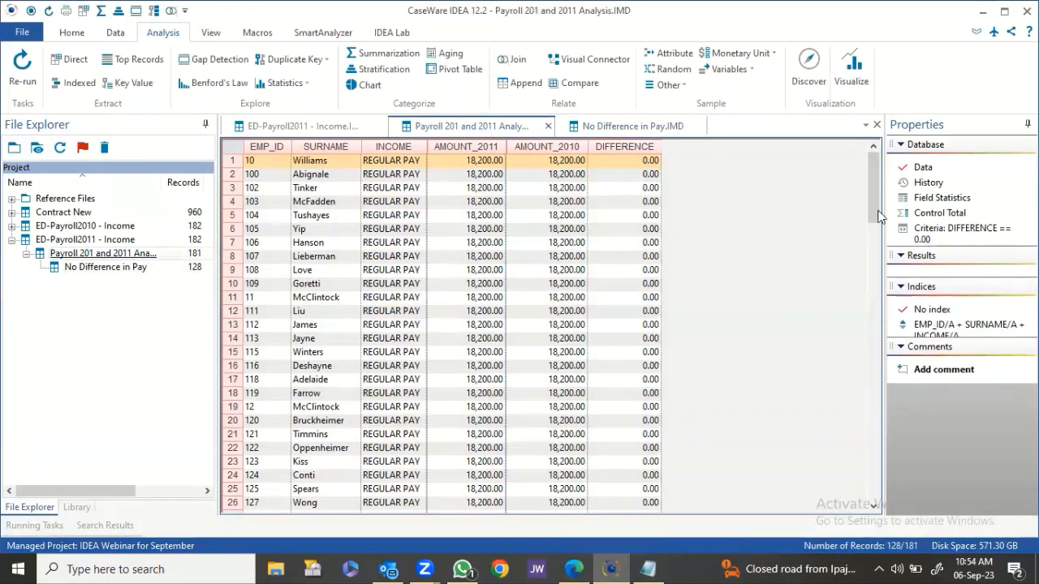
right_click(961, 231)
click(942, 241)
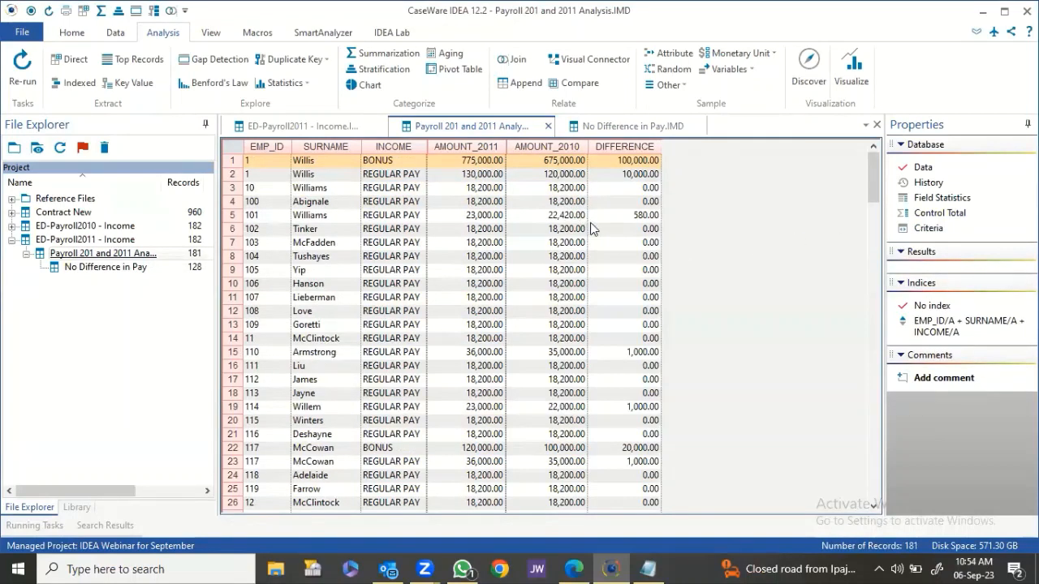
click(635, 163)
right_click(645, 189)
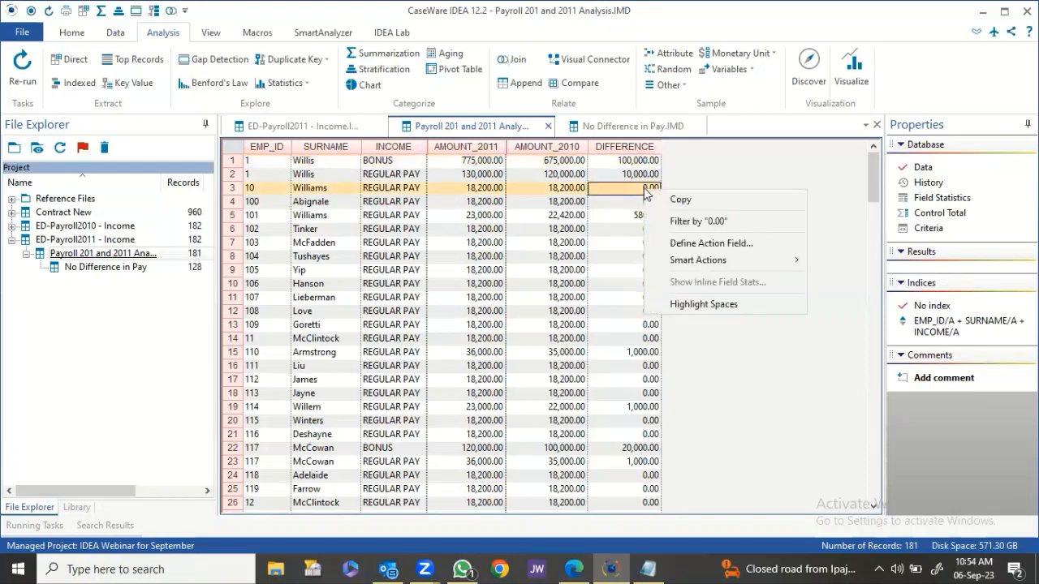
click(675, 222)
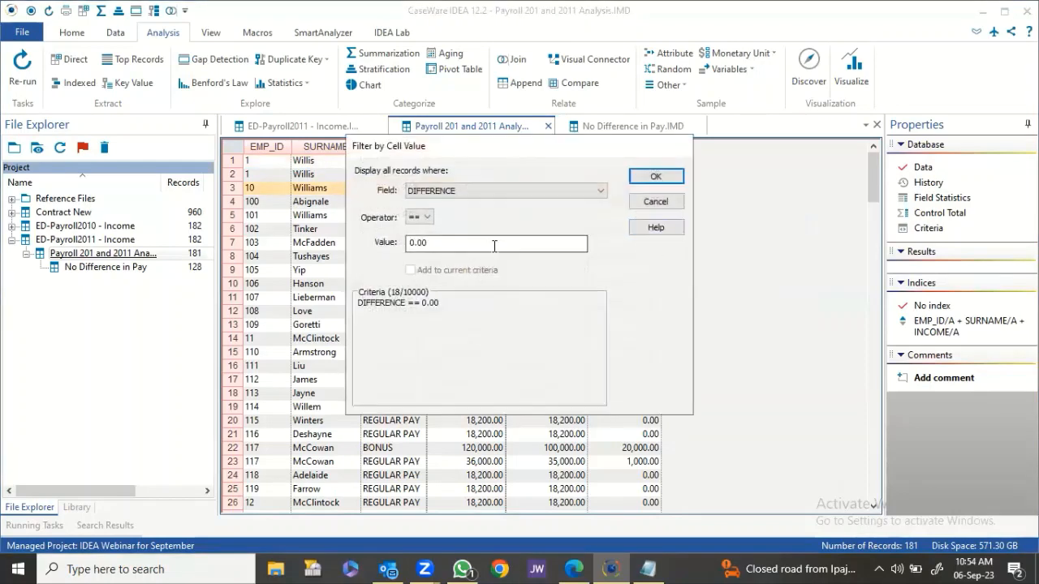
click(426, 218)
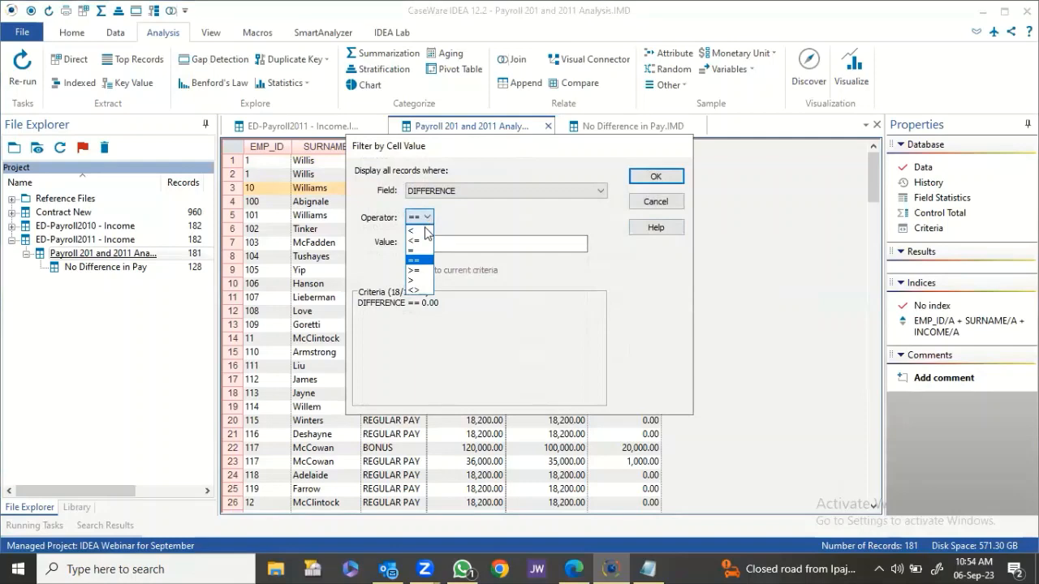
click(422, 281)
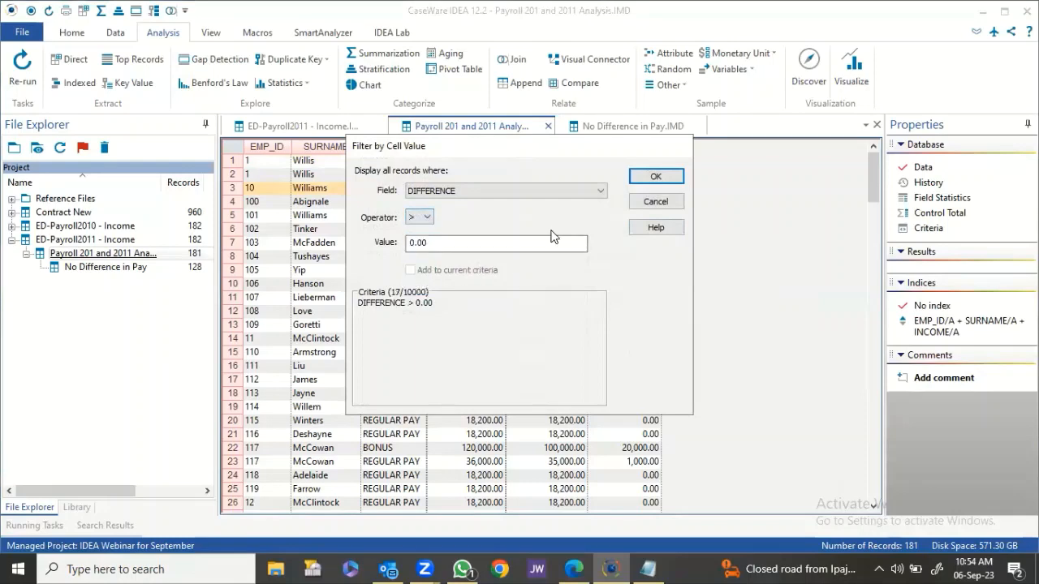
click(655, 177)
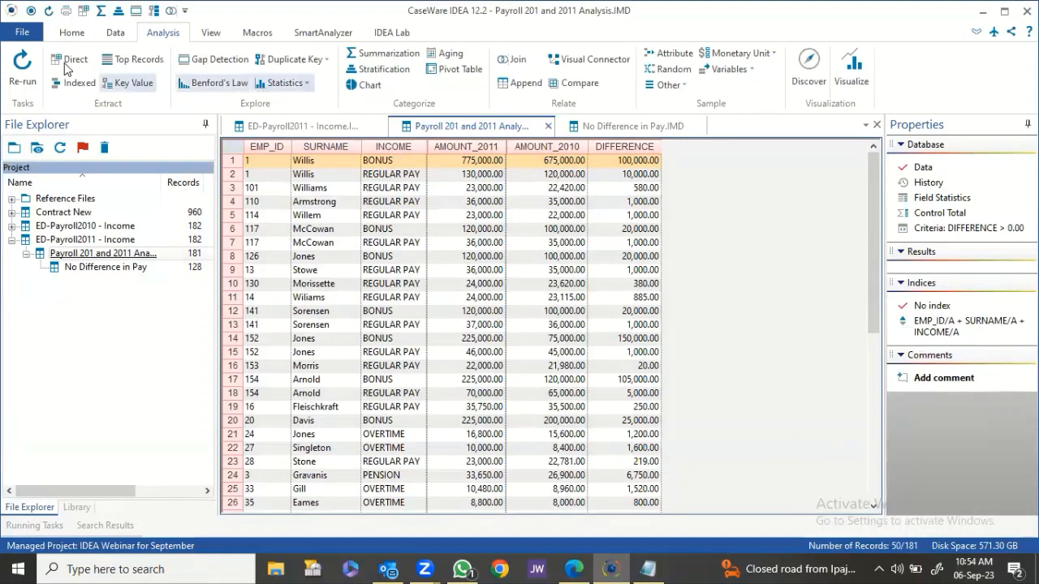
Save the 50 filtered records as the new database Increase in Pay.
click(24, 31)
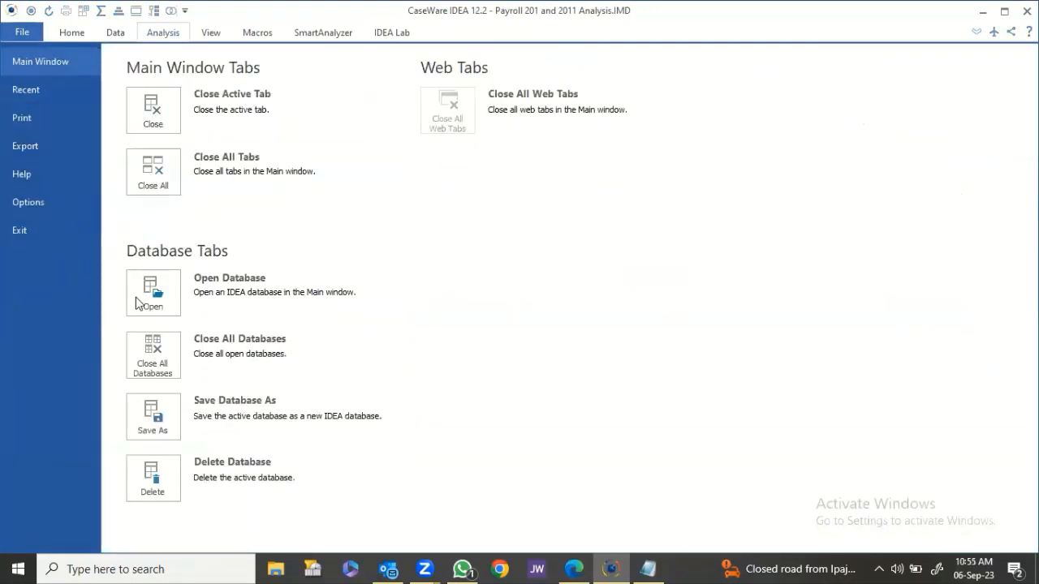
click(170, 416)
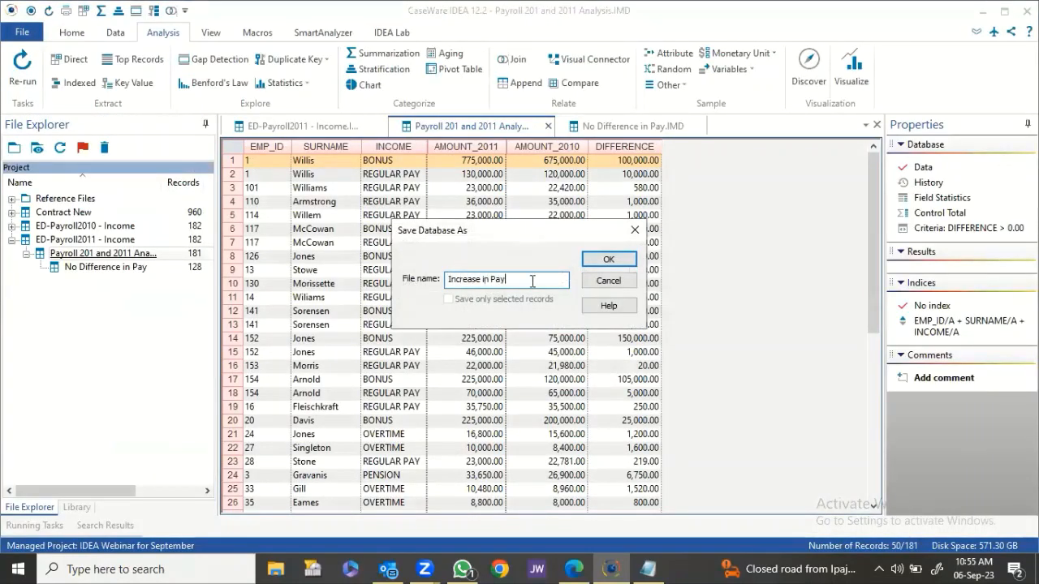
click(598, 260)
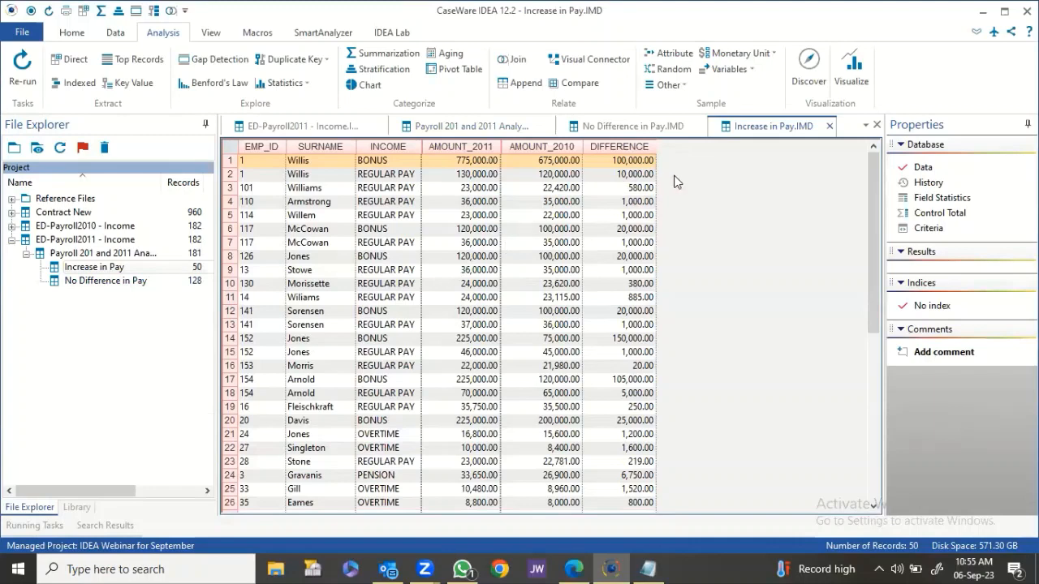
Change the analysis database's filter criterion from DIFFERENCE > 0.00 to DIFFERENCE < 0.00.
click(470, 129)
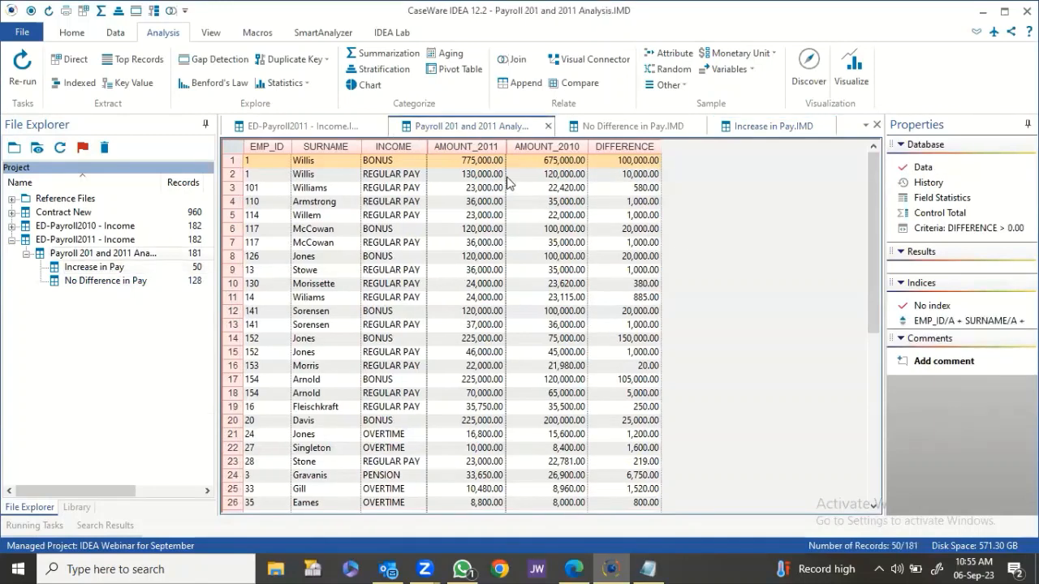
click(954, 230)
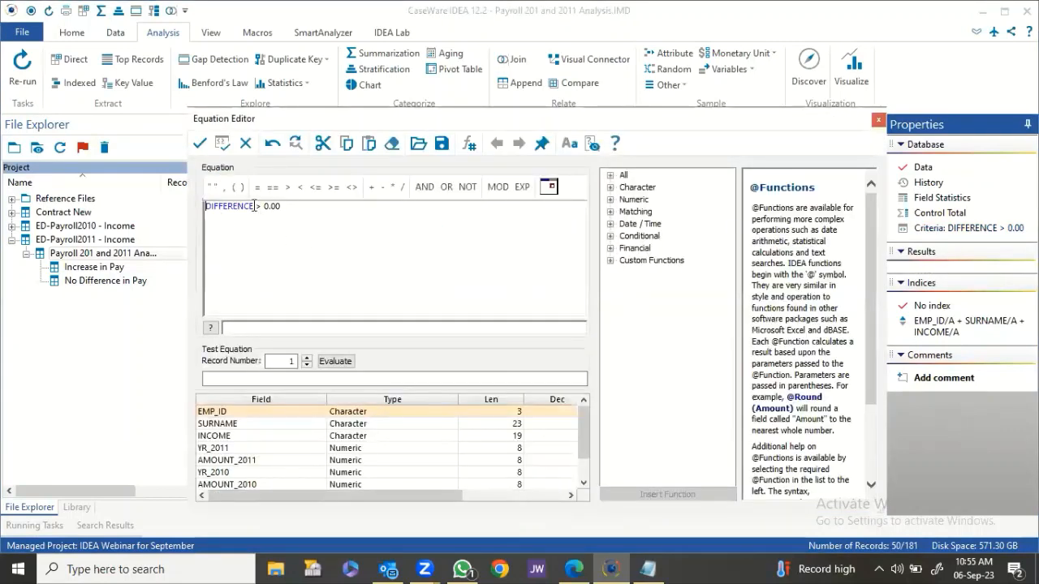
double_click(257, 206)
text(<)
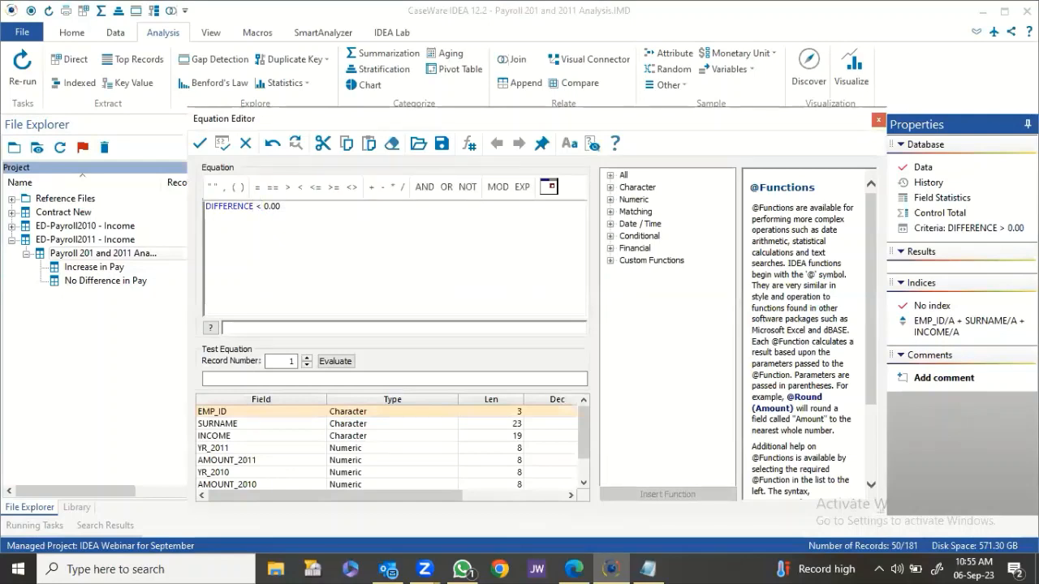
click(199, 143)
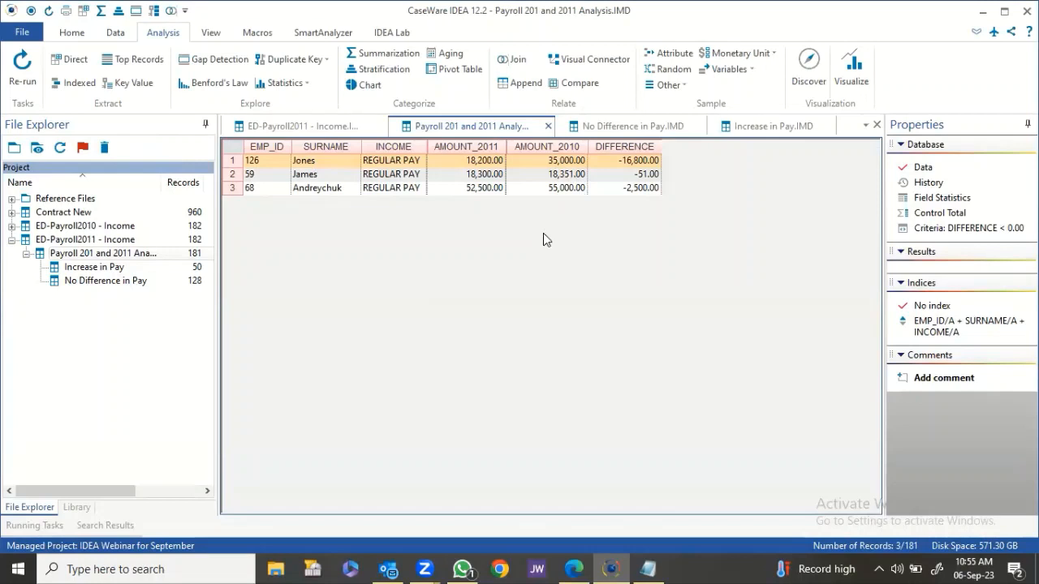
Save the 3 filtered records as Decrease in Pay and return to the analysis database.
click(31, 34)
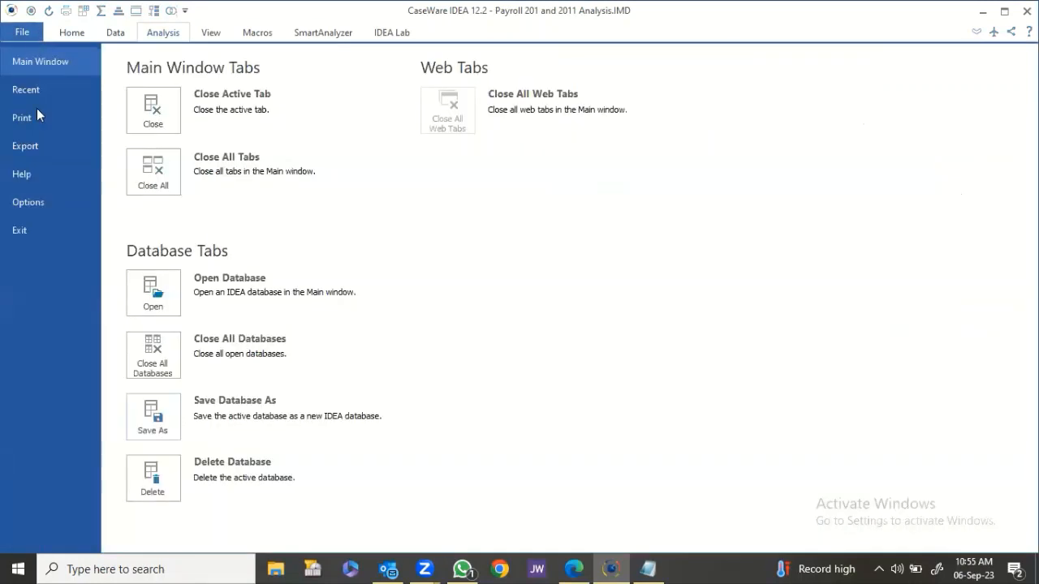
click(163, 426)
text(Decrease )
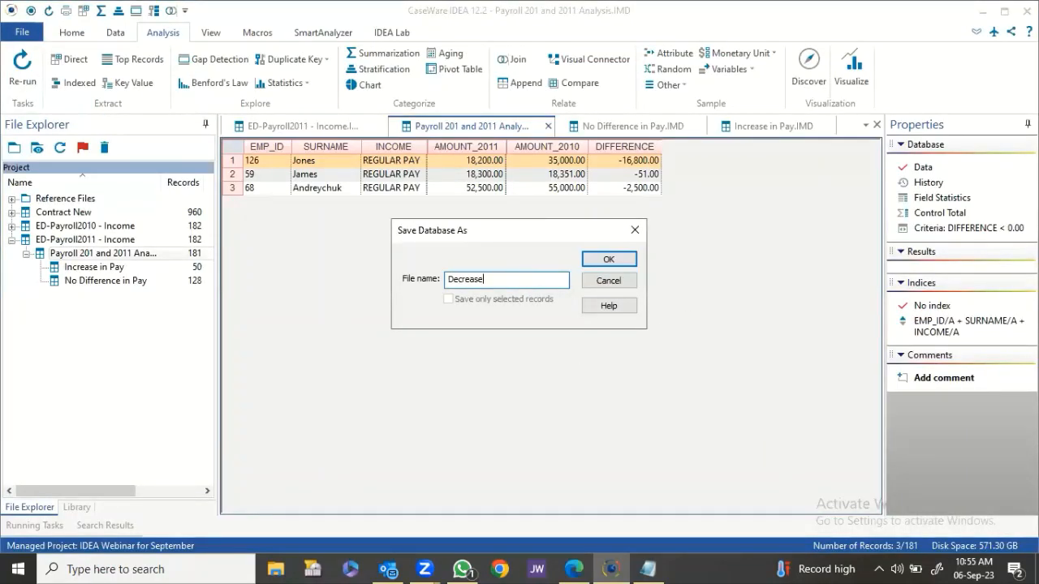
text(in Pa)
click(602, 259)
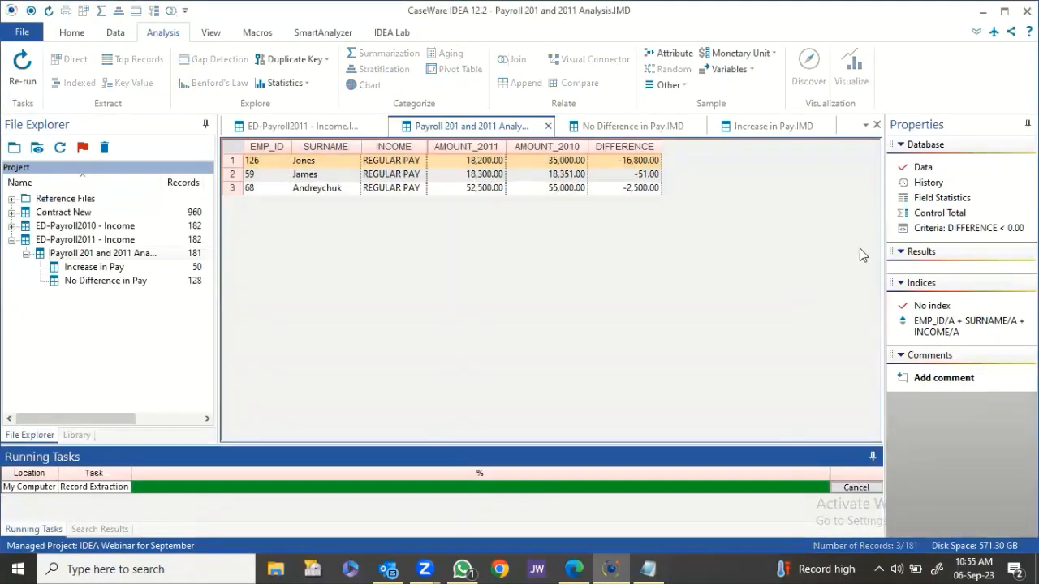
click(406, 127)
Clear the DIFFERENCE criterion in the Properties panel so all 181 records show.
right_click(973, 229)
click(942, 238)
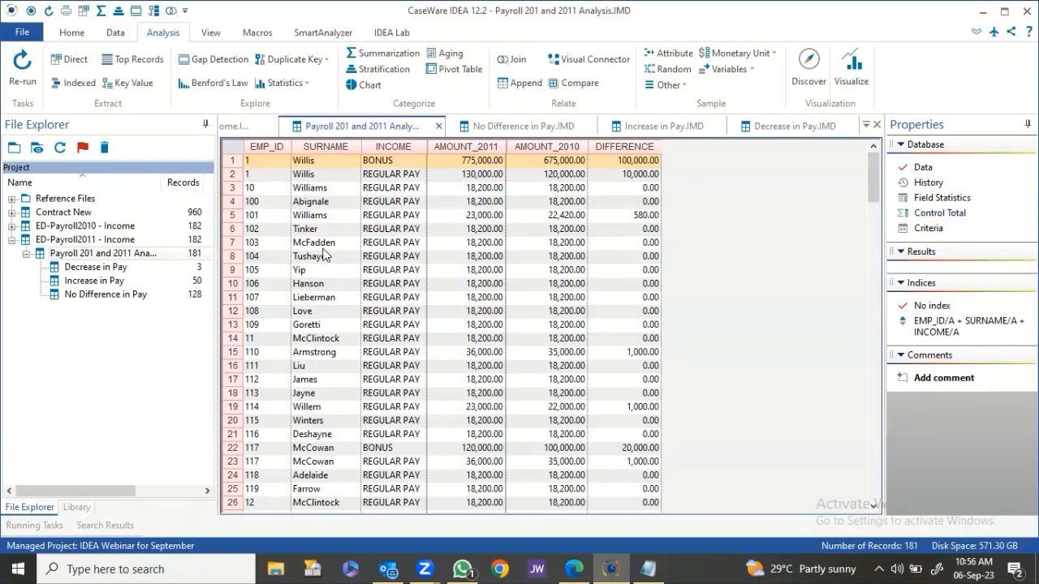
click(71, 61)
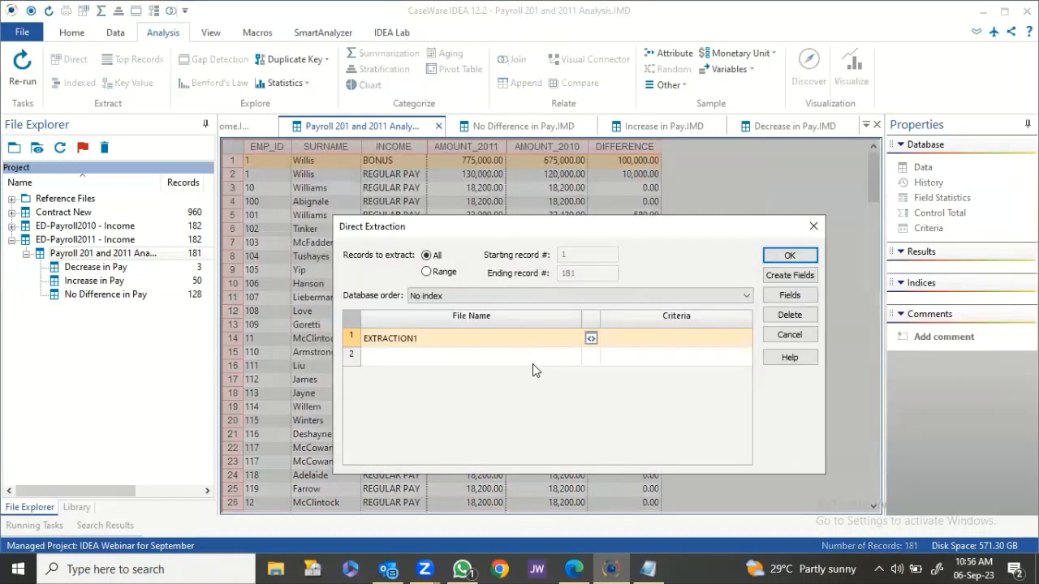
click(531, 362)
click(531, 380)
click(528, 397)
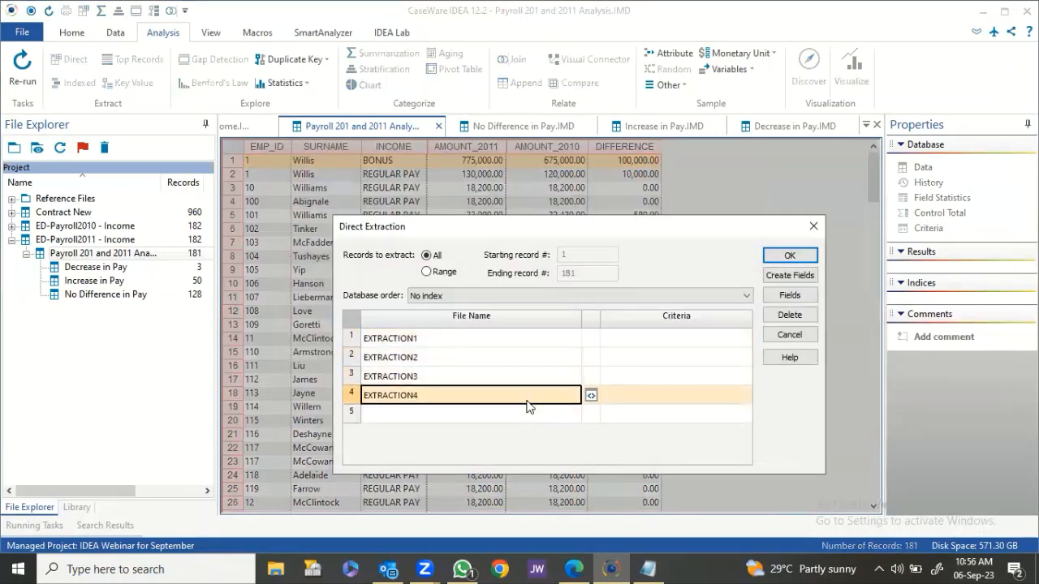
click(525, 418)
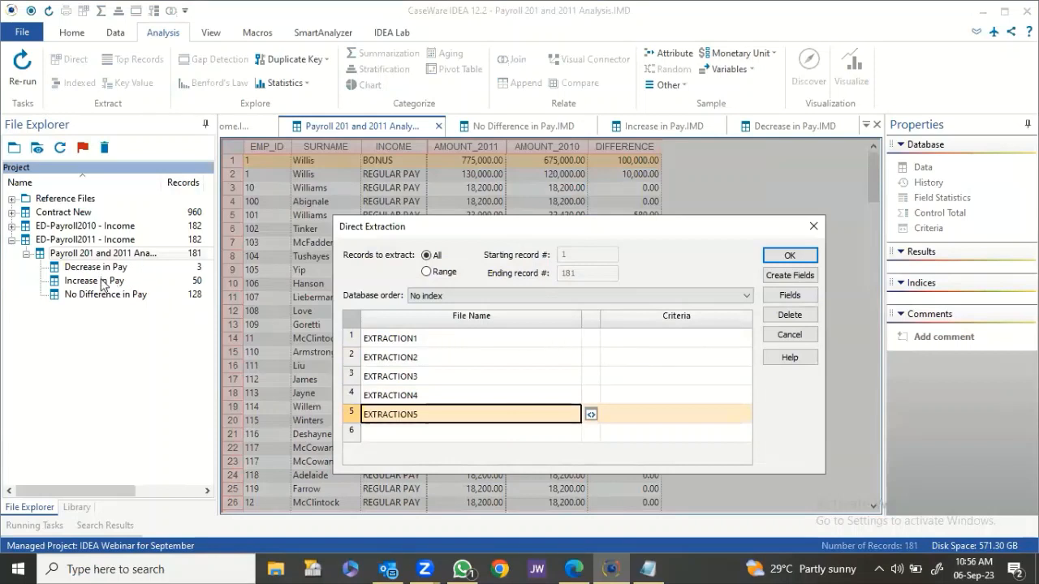
click(416, 340)
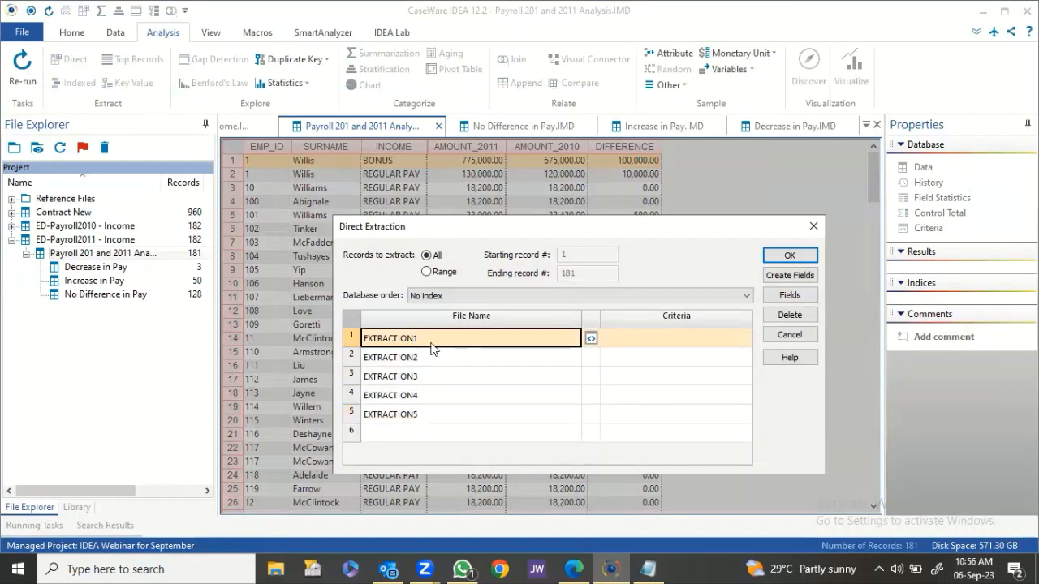
click(635, 339)
click(590, 338)
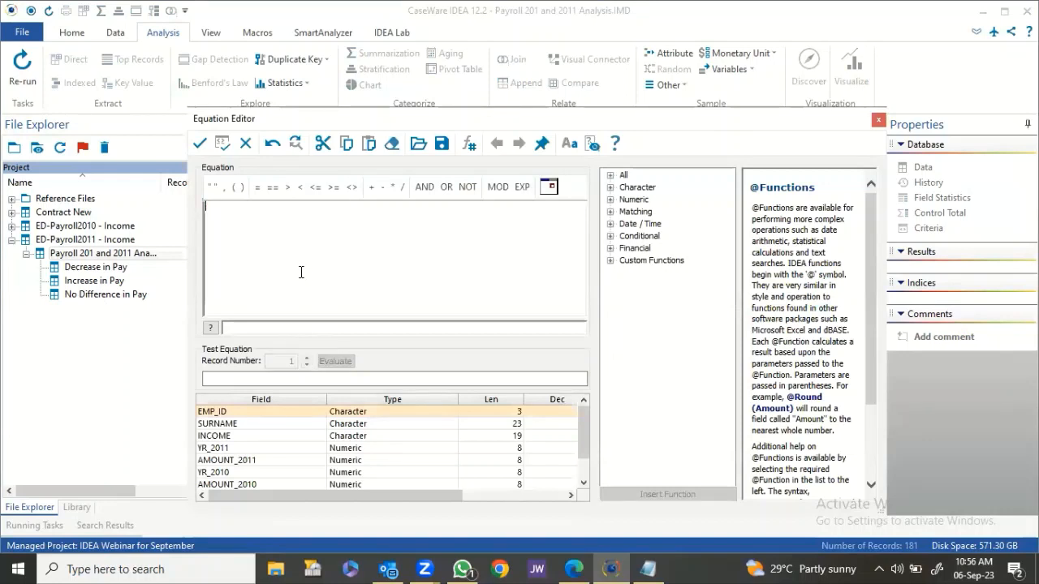
text(d)
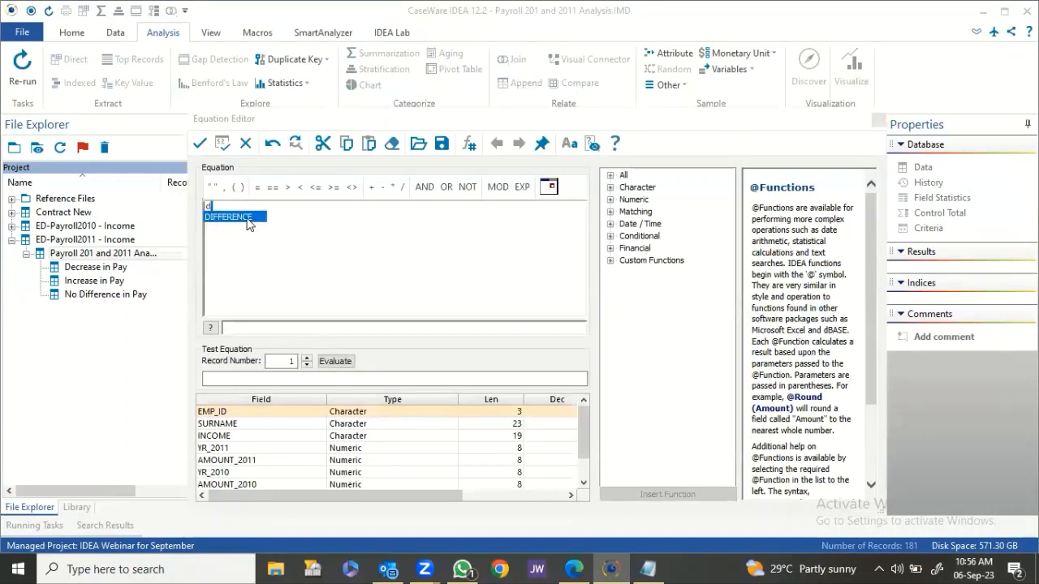
double_click(248, 218)
click(257, 189)
text(0)
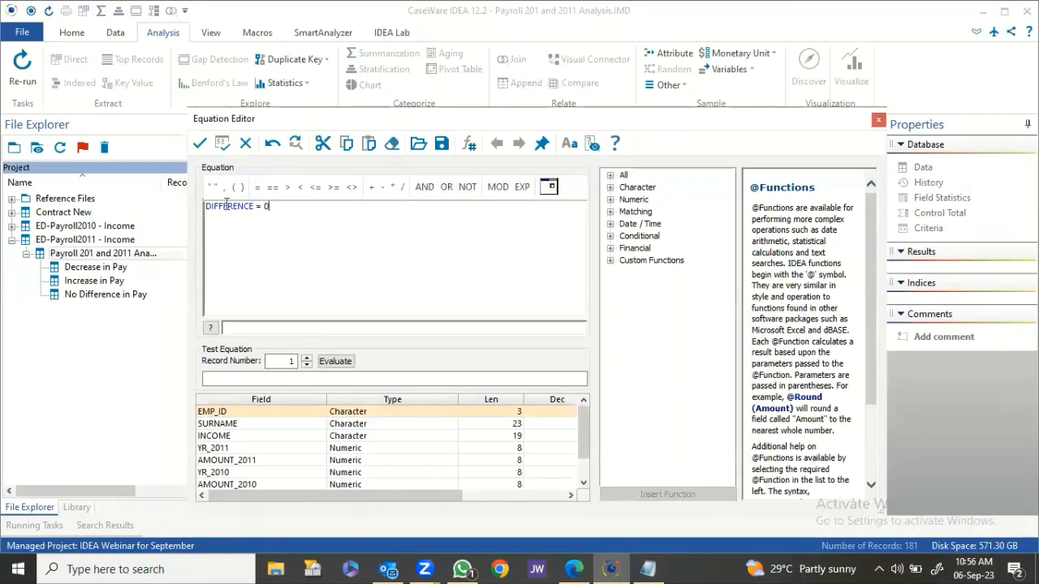
click(200, 143)
click(412, 343)
click(417, 340)
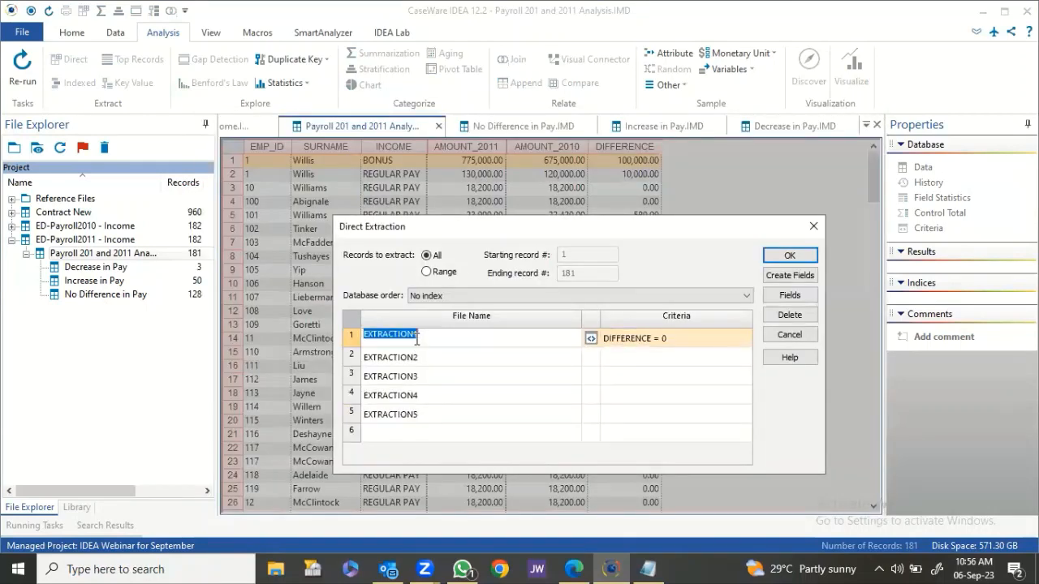
text(No Dif)
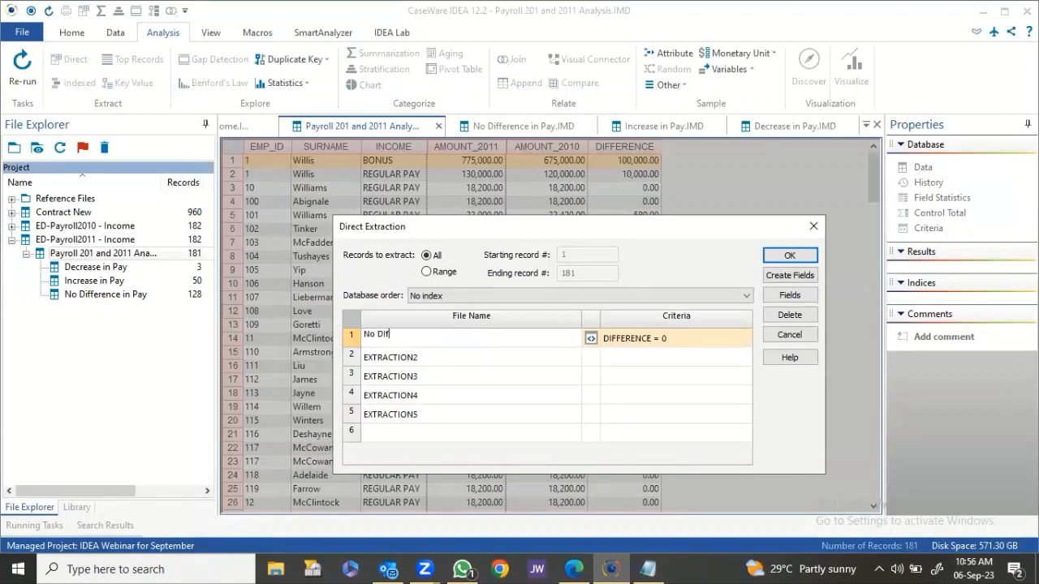
text(ference in Pay)
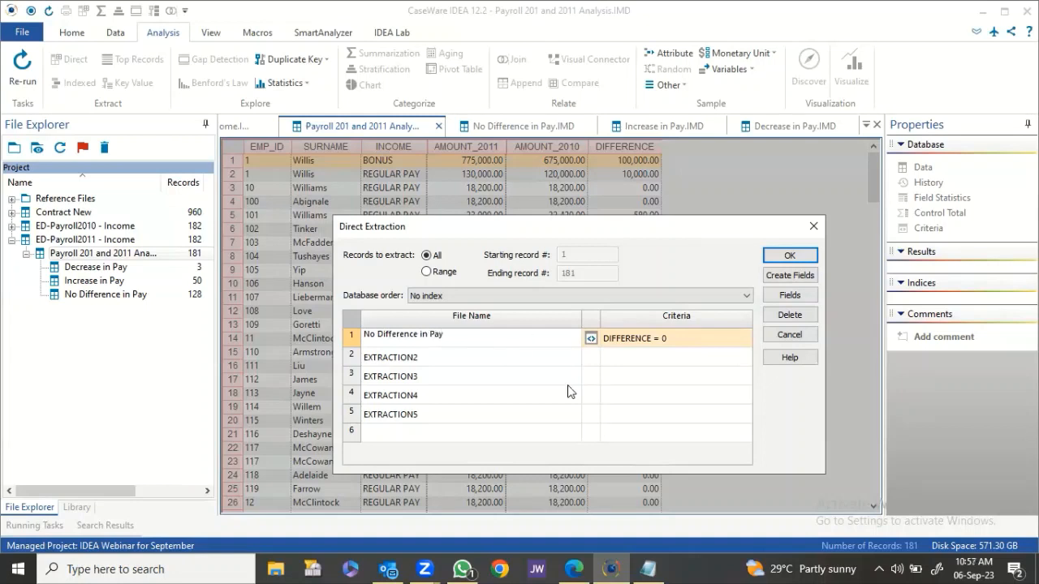
key(Return)
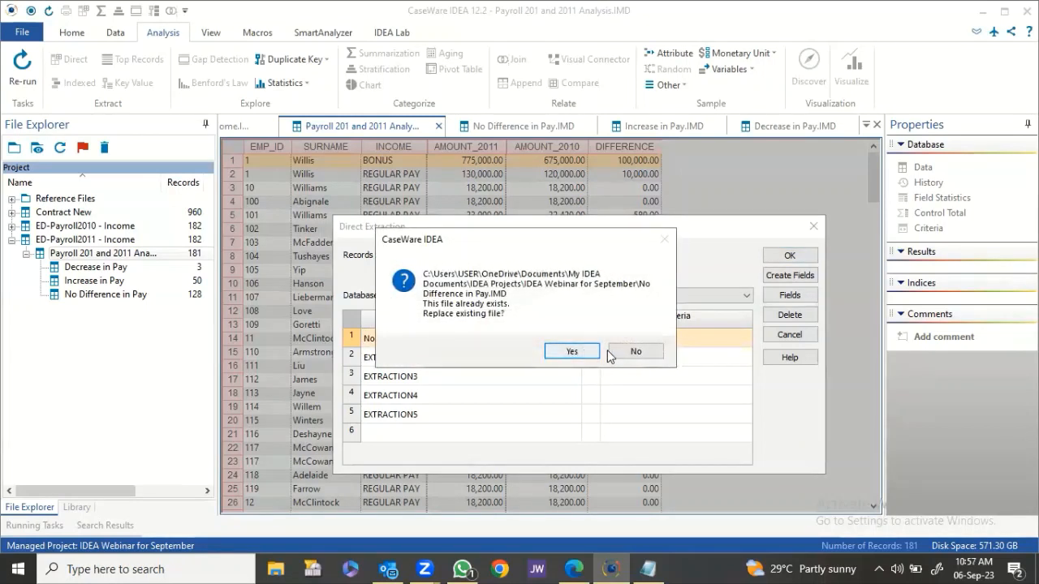
click(636, 352)
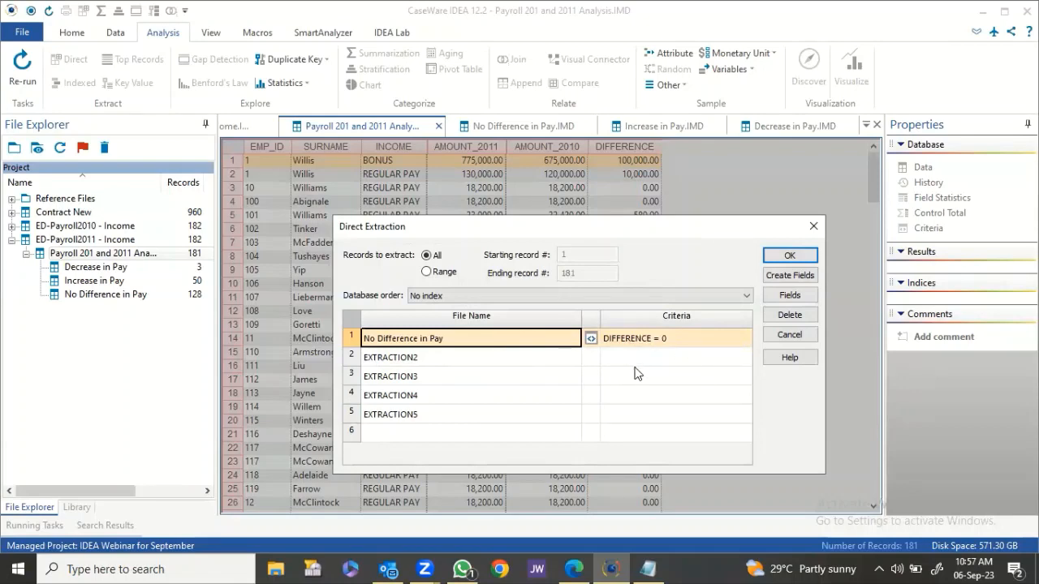
click(790, 336)
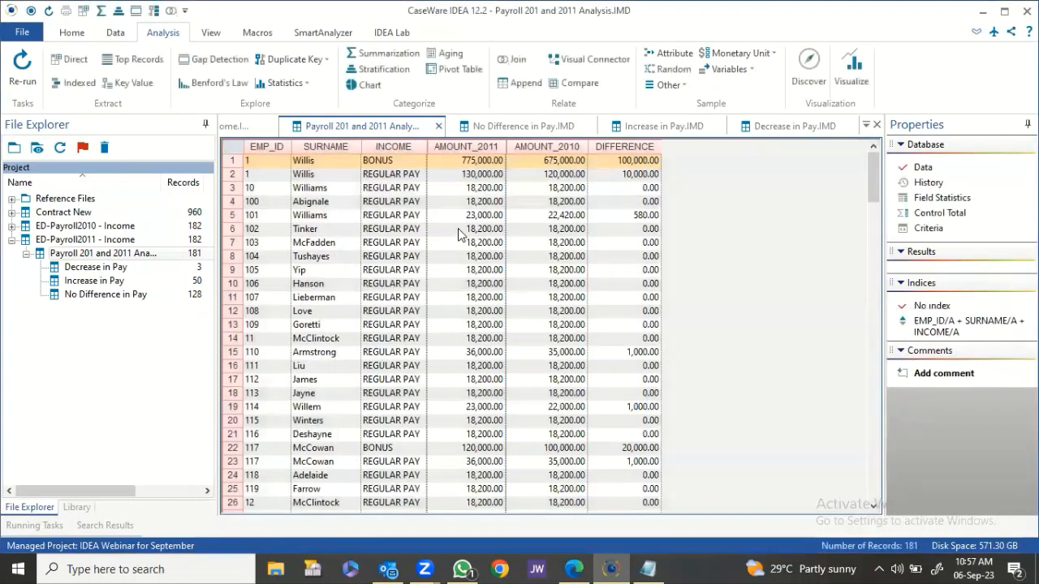
Close all database tabs and view ED-Payroll2010.pdf from the Library's Source Files.
right_click(521, 128)
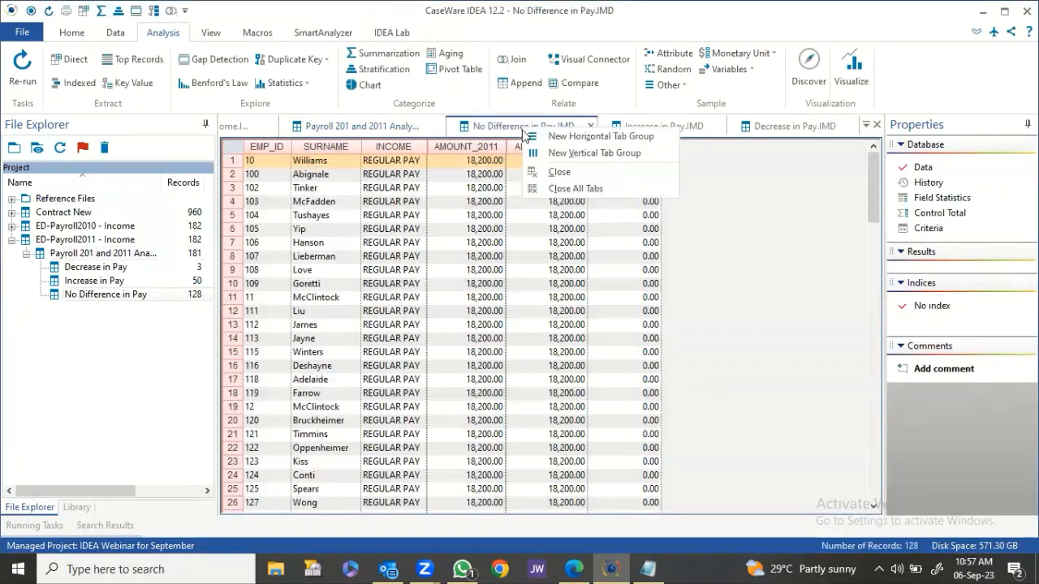
click(555, 190)
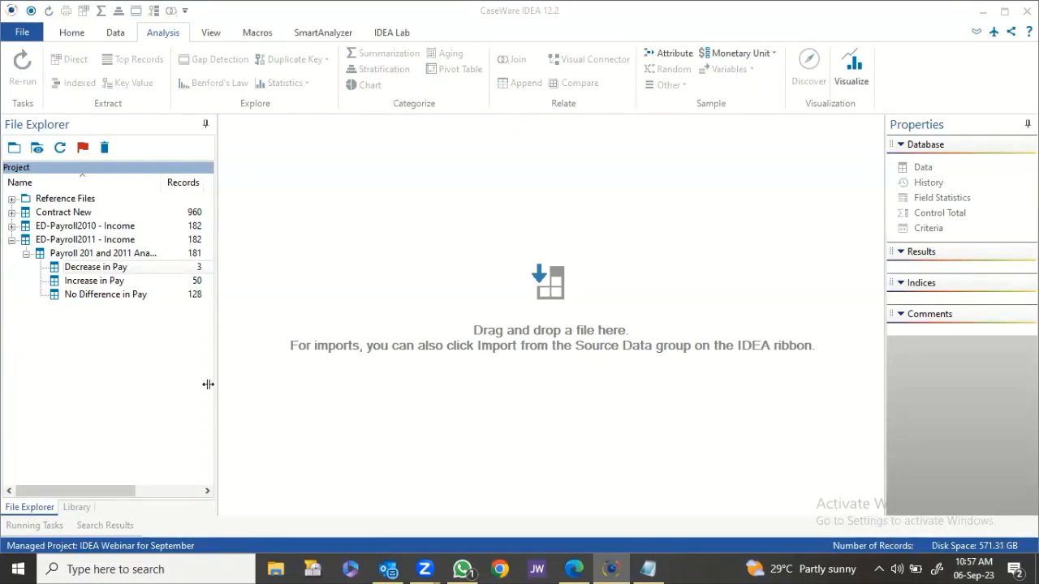
click(76, 507)
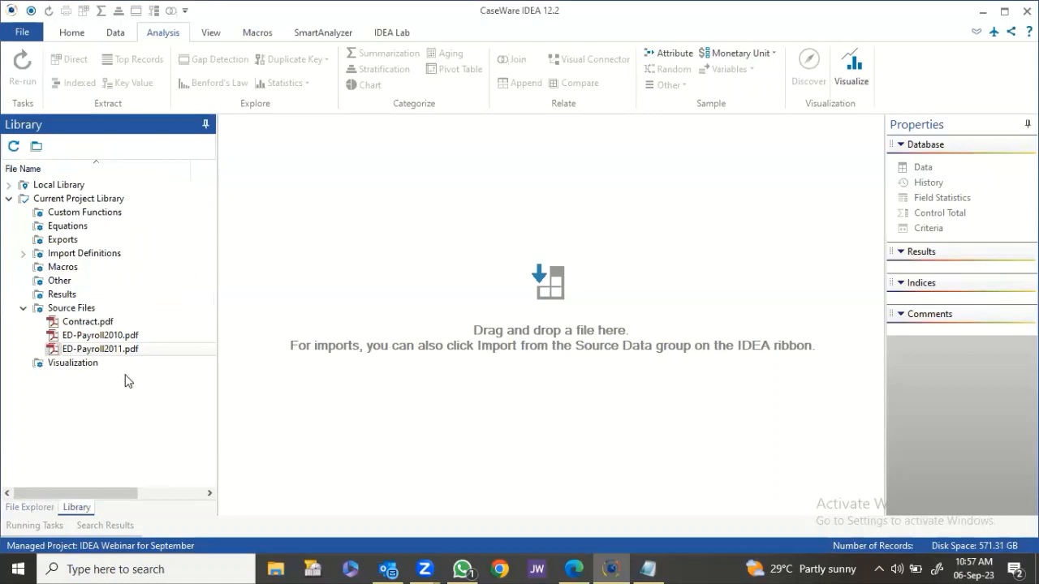
right_click(117, 342)
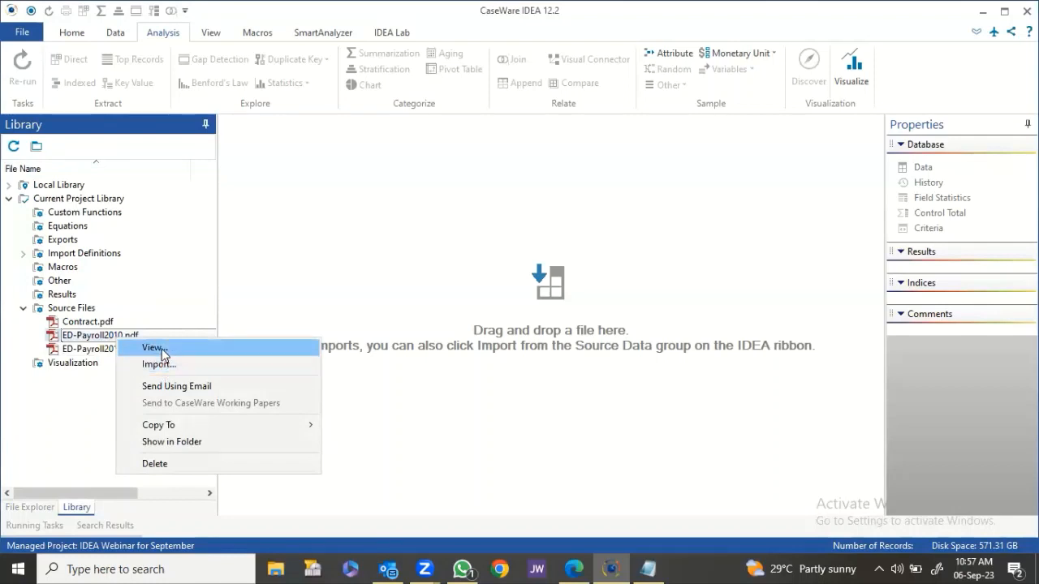
click(154, 348)
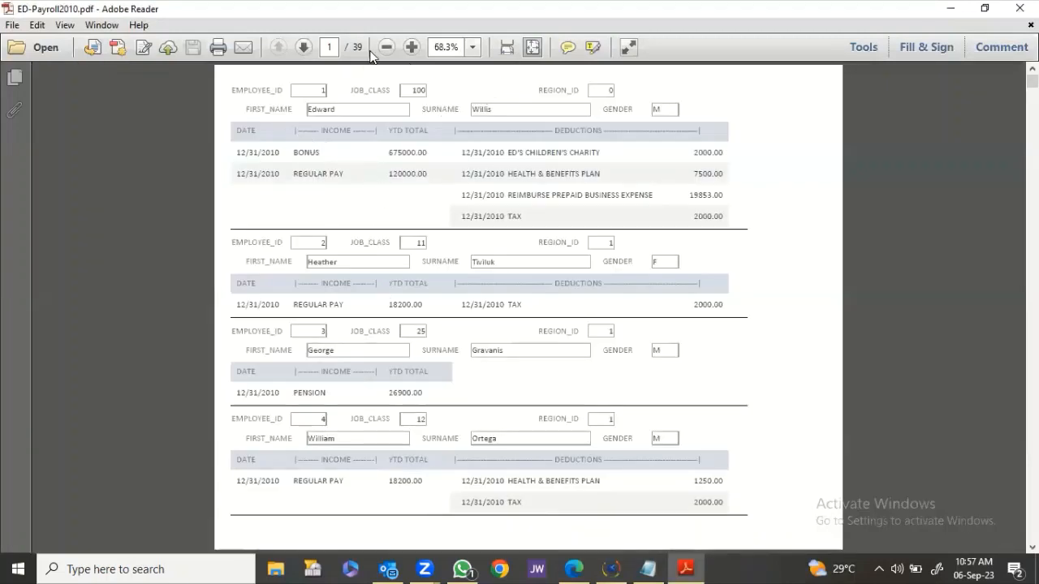
Zoom the ED-Payroll2010 report to 107%, review its entries, and close Adobe Reader.
click(412, 48)
click(411, 48)
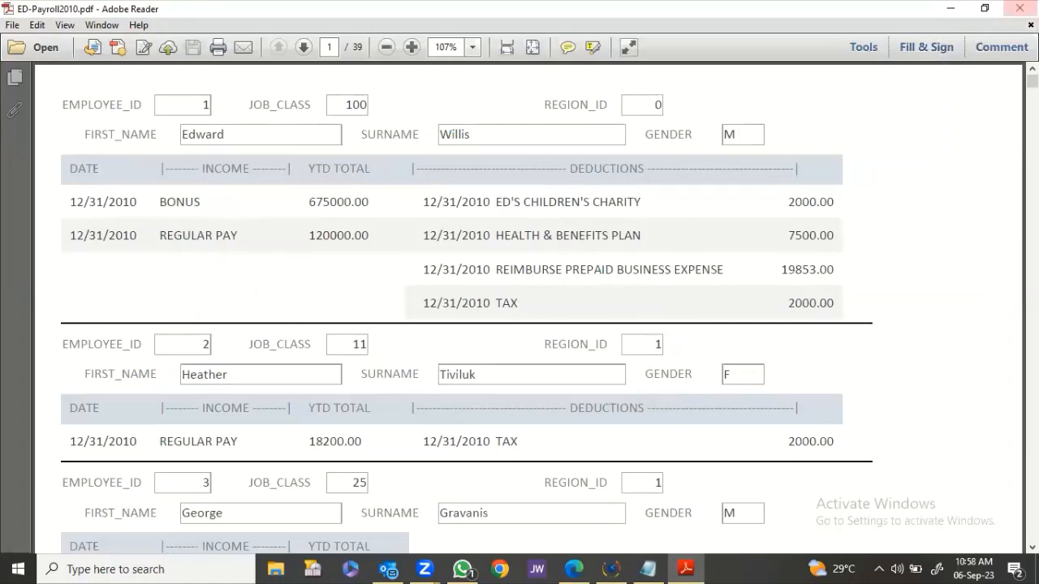
click(1019, 8)
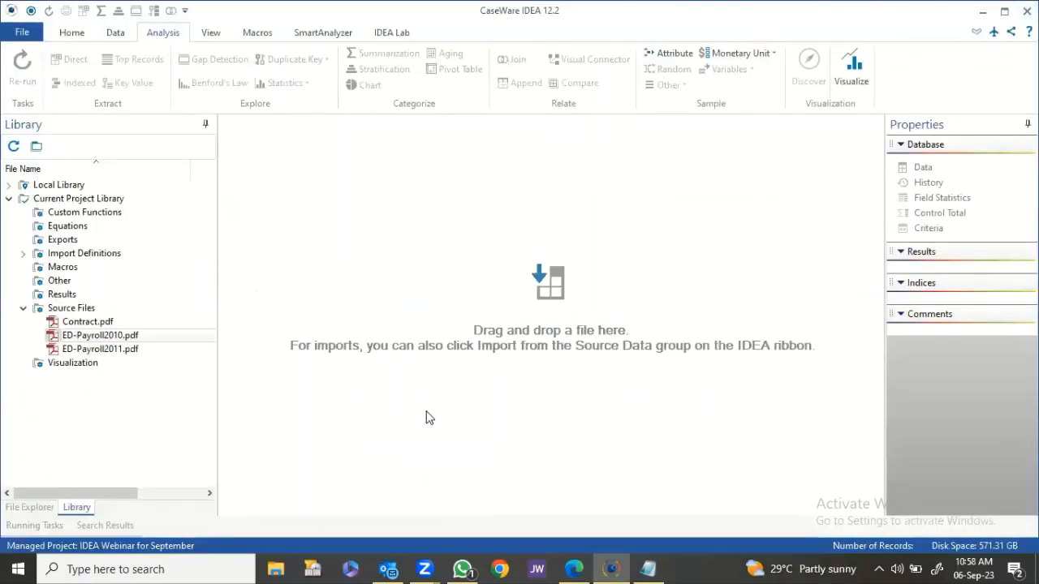
Import ED-Payroll2010.pdf with template ED-Payroll2010-Income.jpm and Edit template ticked, Report Reader maximized.
right_click(120, 334)
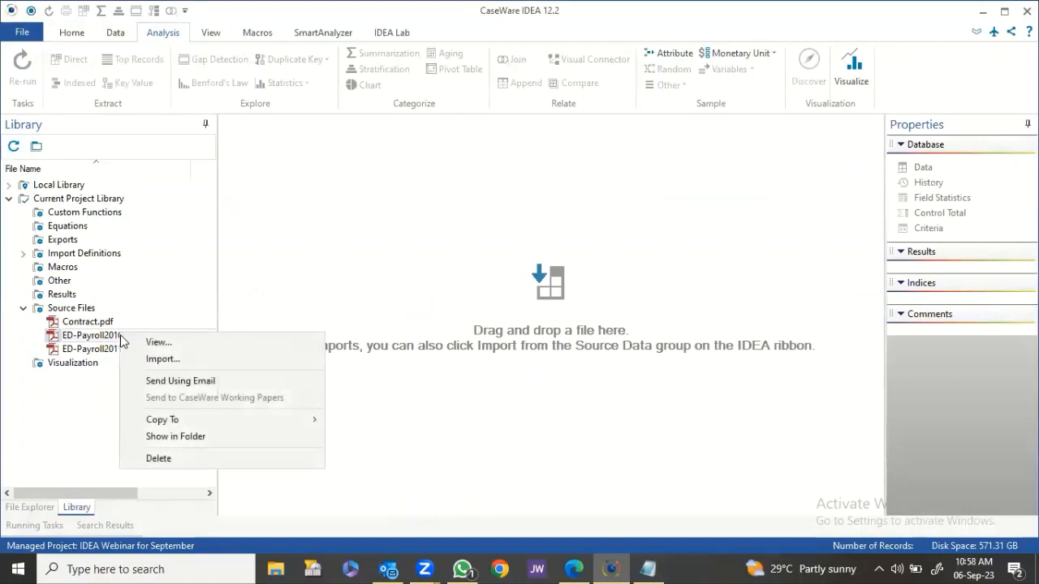
click(162, 360)
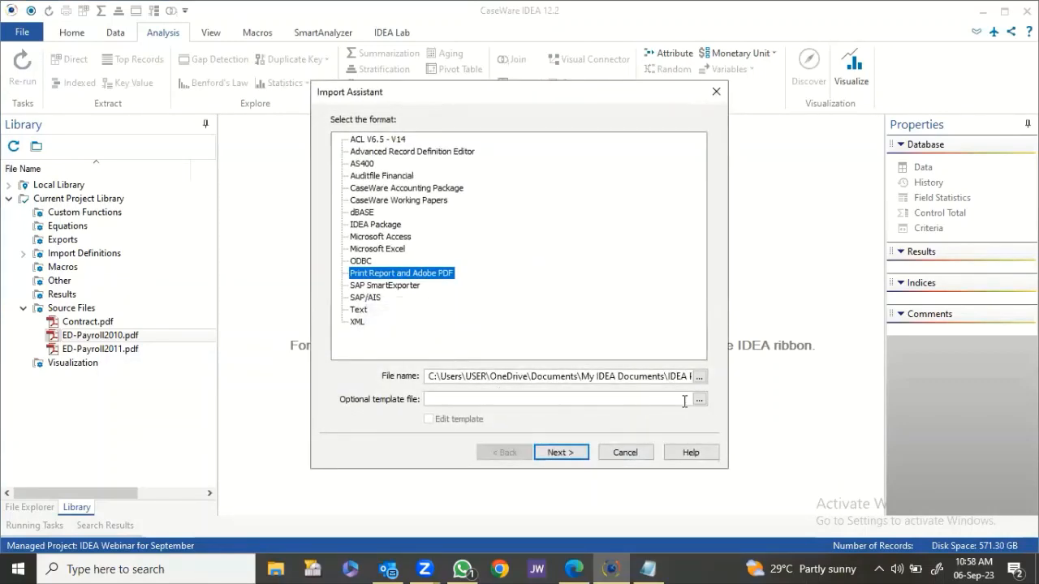
click(699, 399)
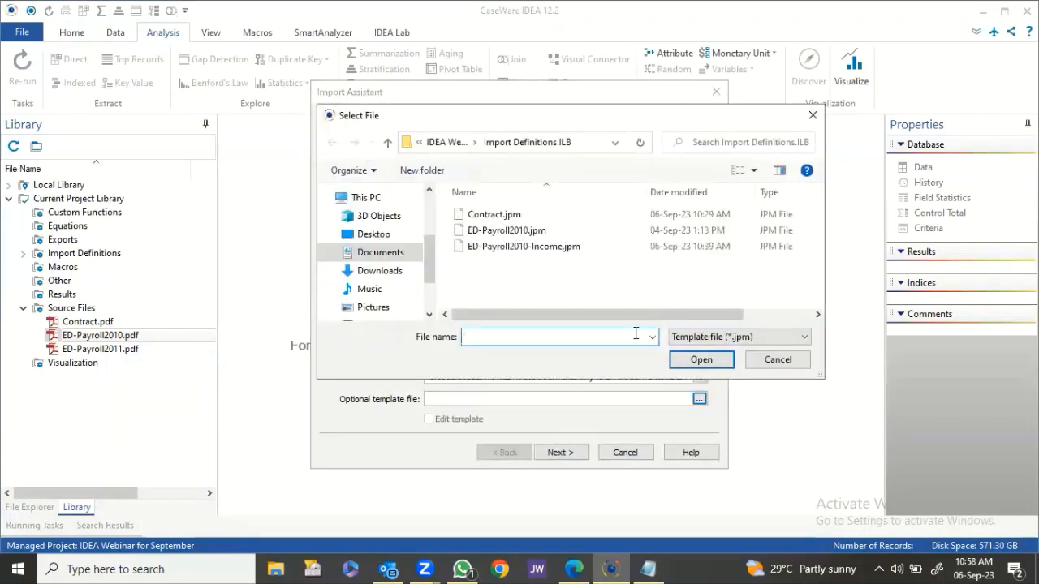
click(523, 247)
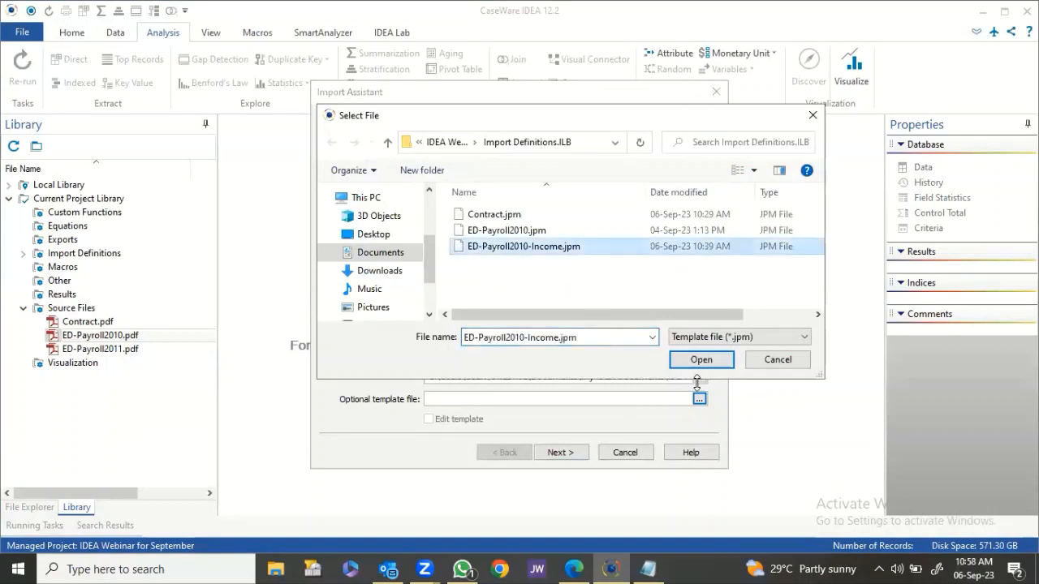
click(706, 359)
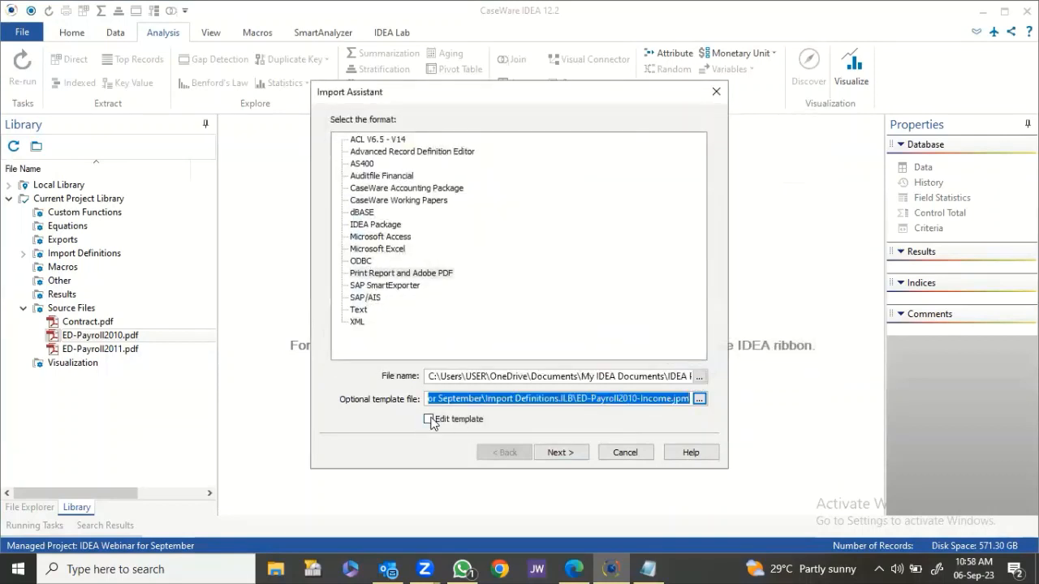
click(429, 419)
click(559, 453)
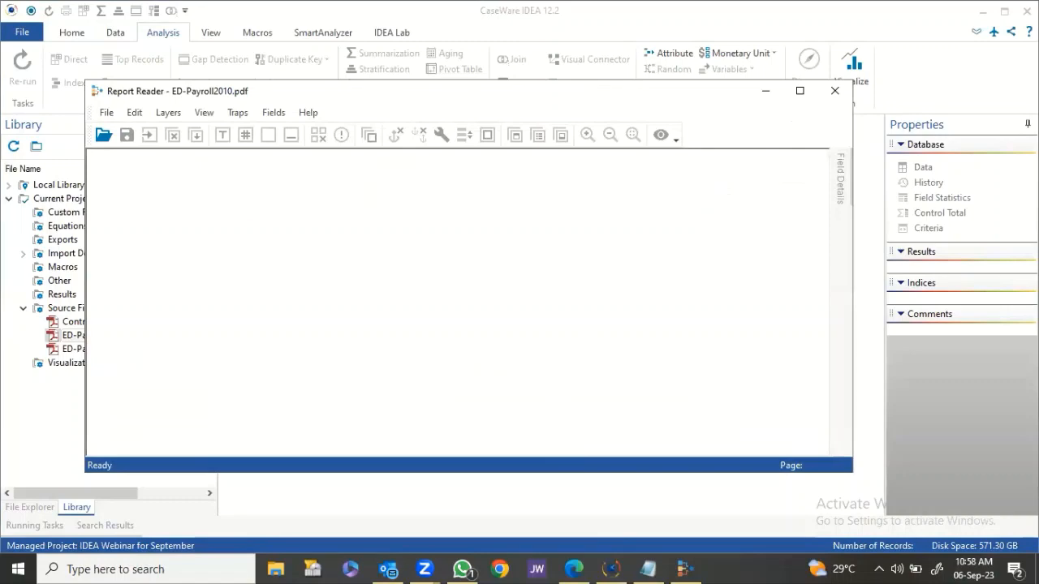
click(798, 90)
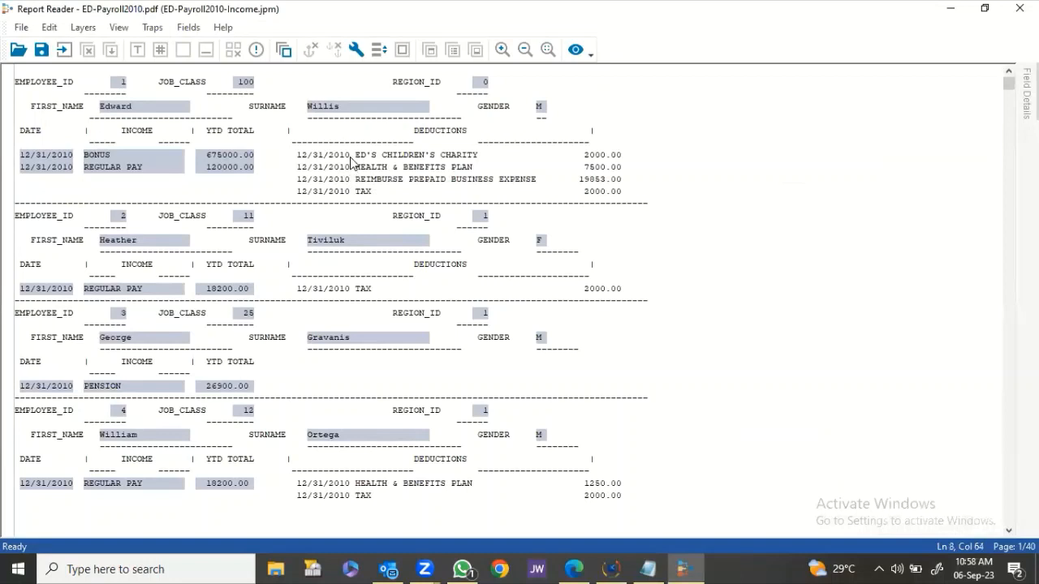
Create a standard layer from the BONUS line with an NN/NN/NNNN numeric date trap.
drag(350, 160, 349, 157)
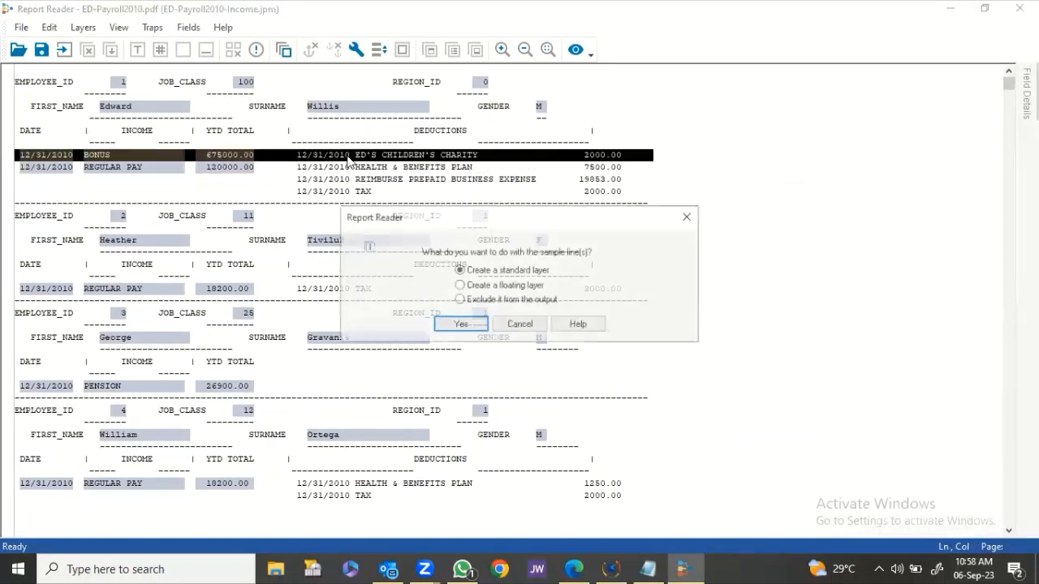
click(452, 325)
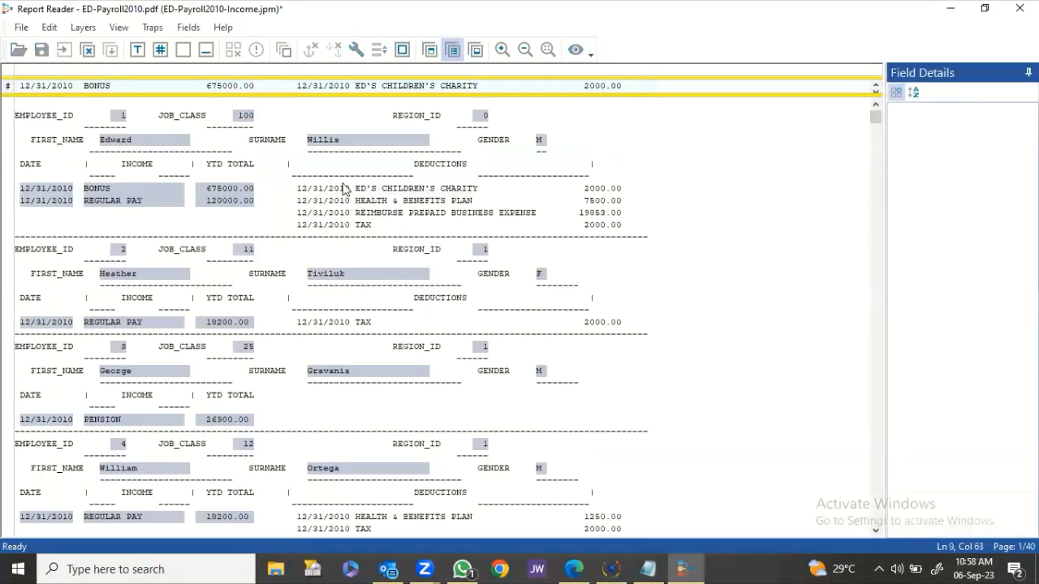
click(299, 73)
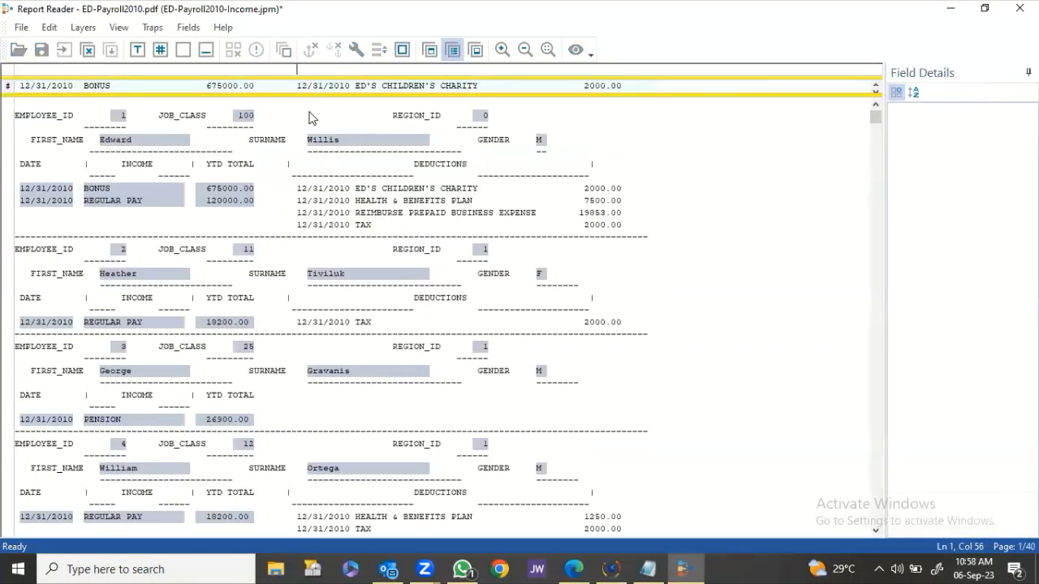
click(160, 51)
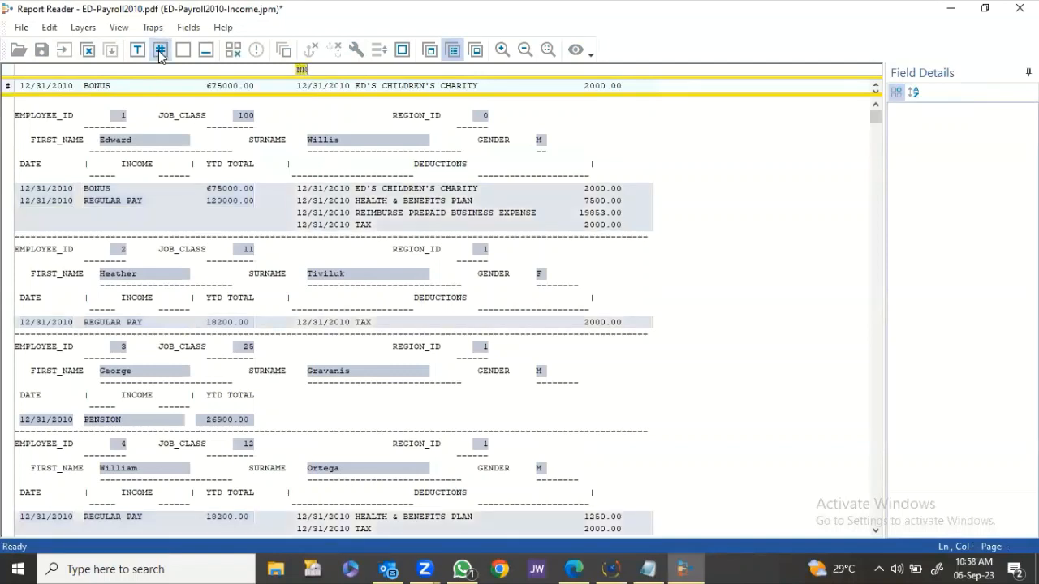
click(160, 50)
click(160, 50)
click(160, 50)
click(160, 50)
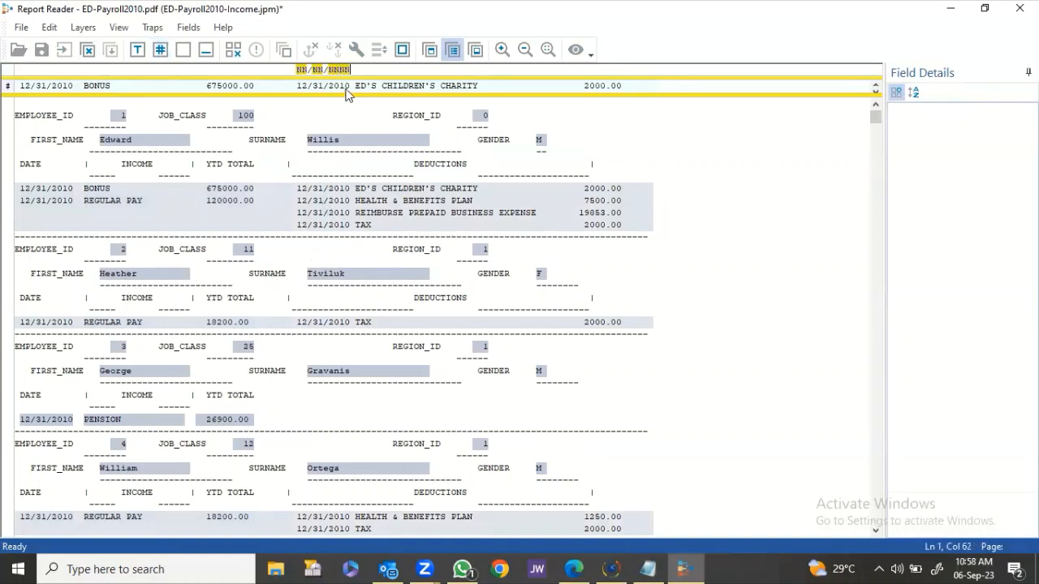
Define a DEDUCTION text field over the deduction description, leaving blank cells blank.
drag(357, 88, 552, 107)
click(998, 167)
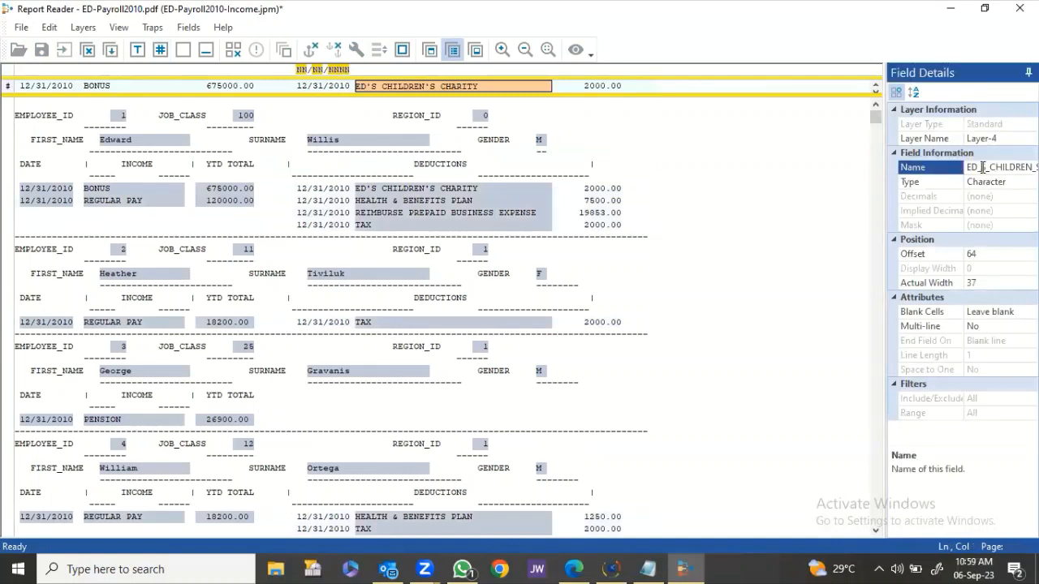
text(deduction)
key(Return)
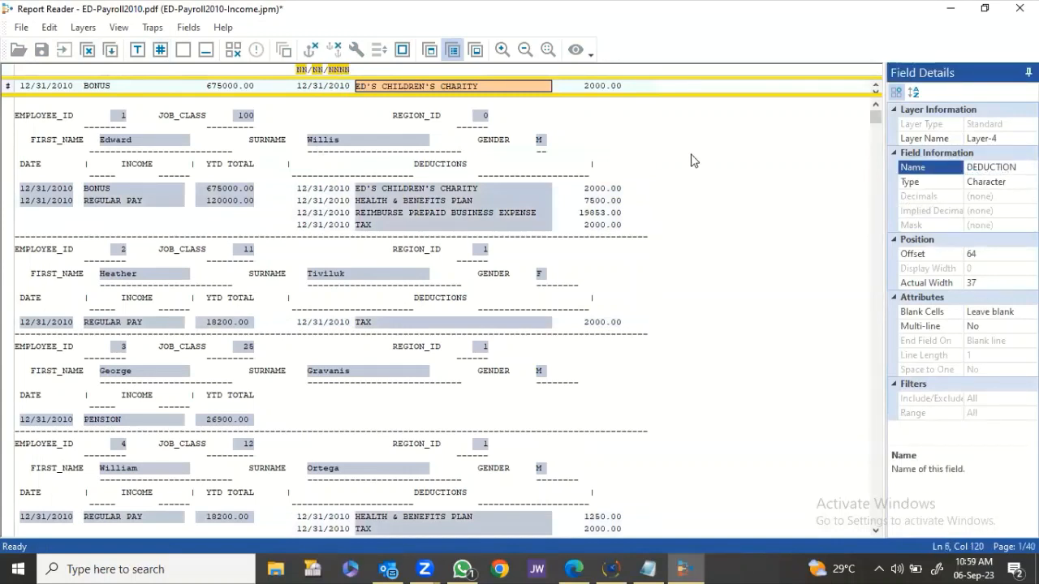
click(1000, 311)
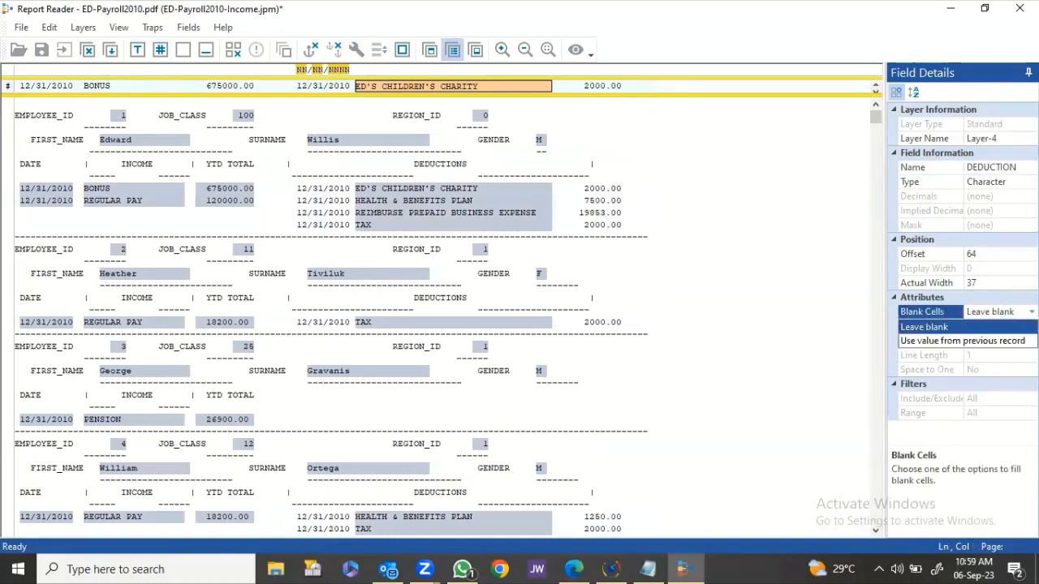
click(974, 327)
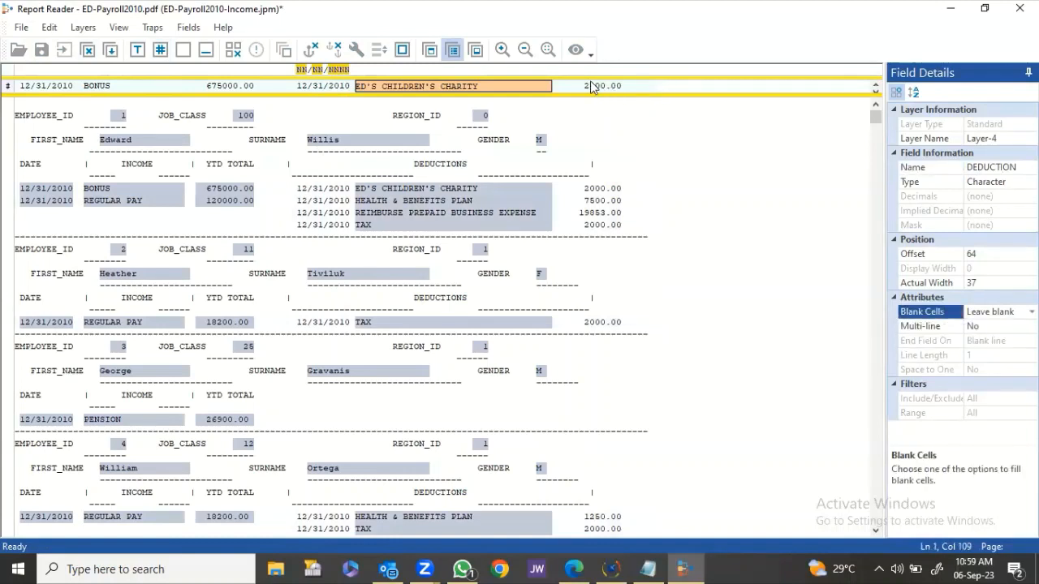
Define a numeric AMOUNT1 field over the 2000.00 amount and set its offset to 106.
drag(585, 86, 647, 86)
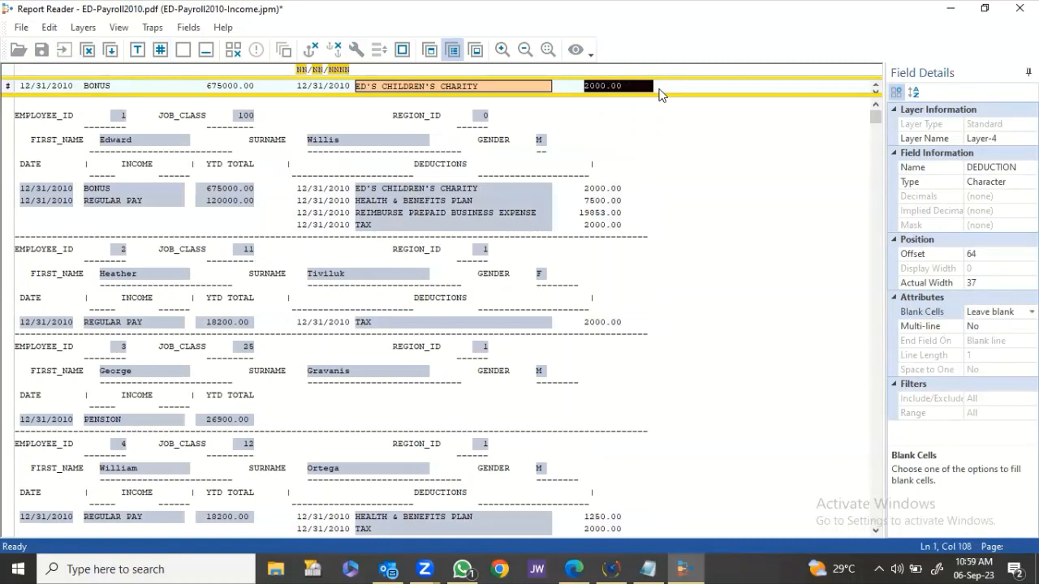
click(1006, 168)
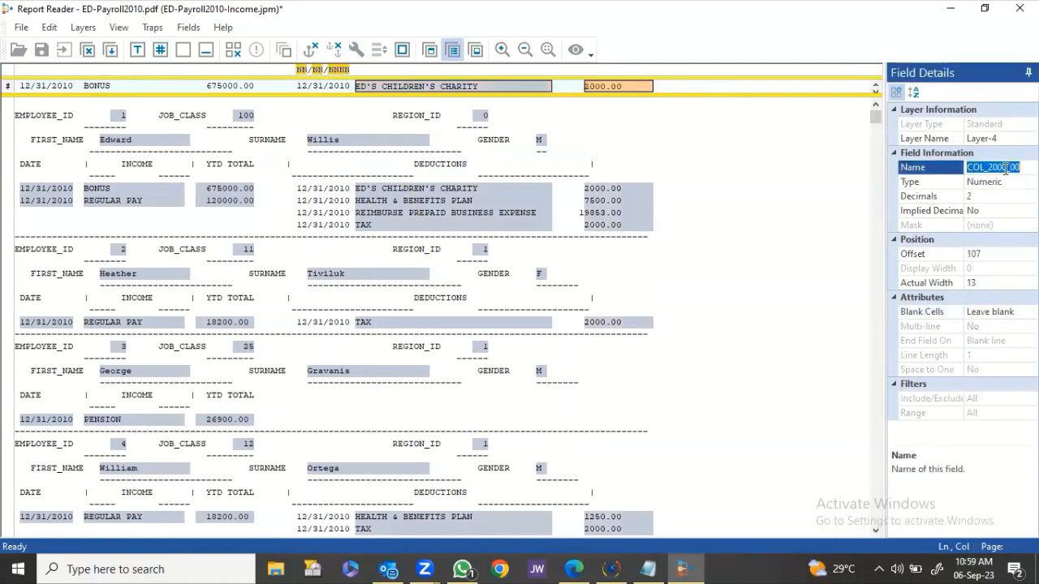
text(AMOUNT1)
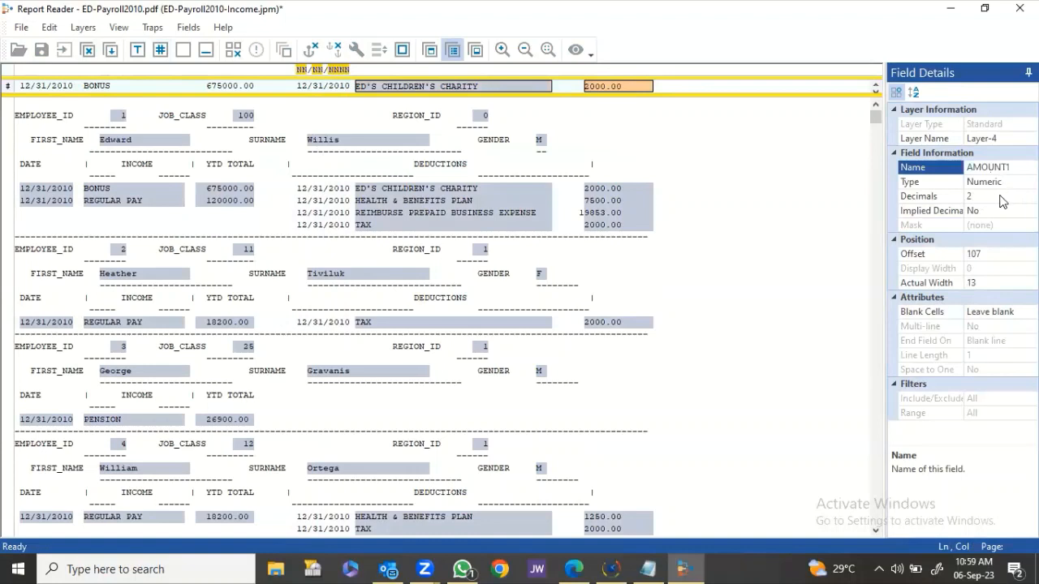
click(607, 87)
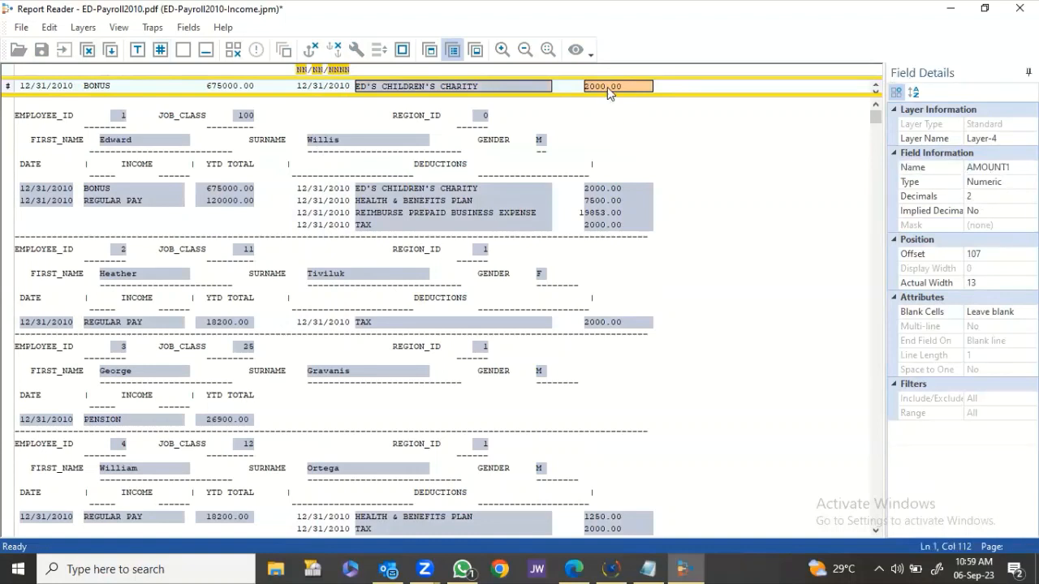
click(1014, 253)
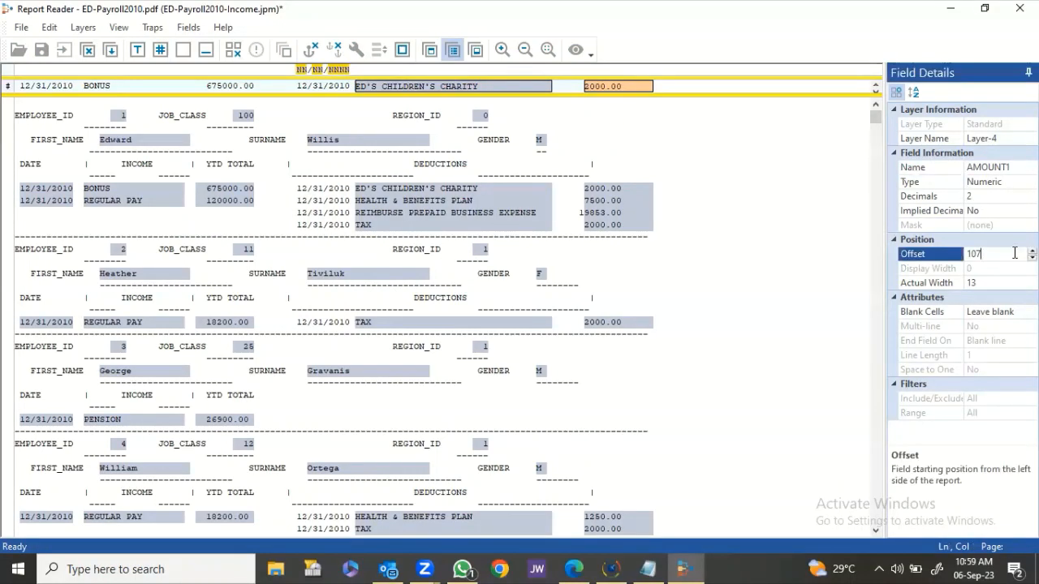
key(Down)
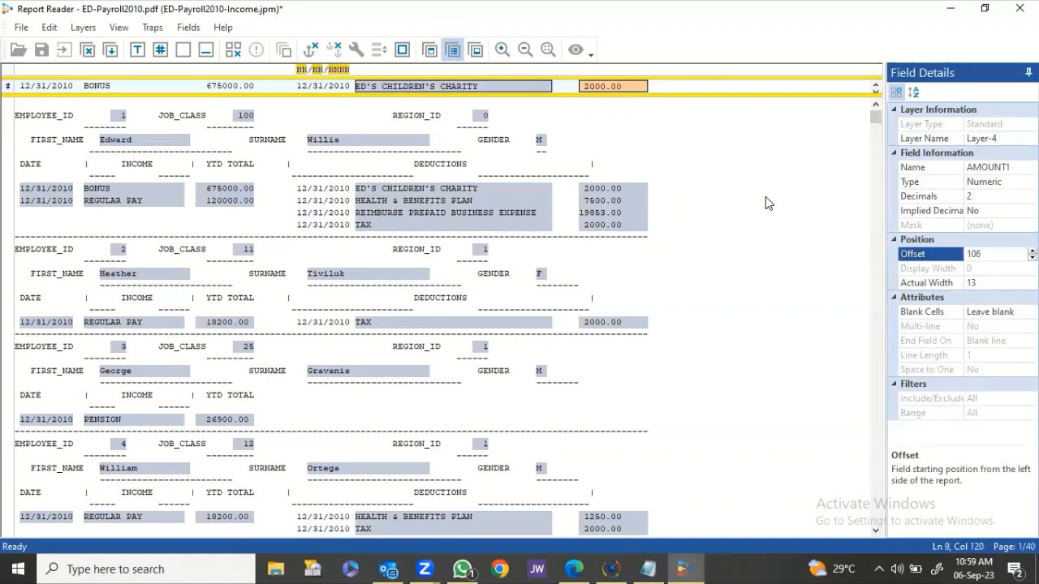
Finish the deduction layer and scroll through the Preview Data grid of extracted rows.
click(112, 49)
click(576, 50)
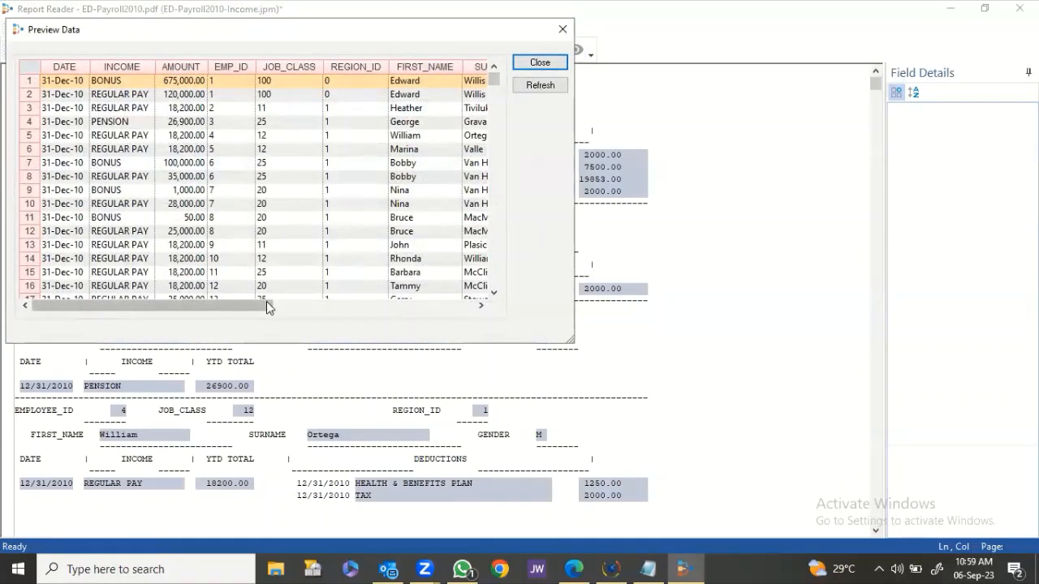
click(480, 307)
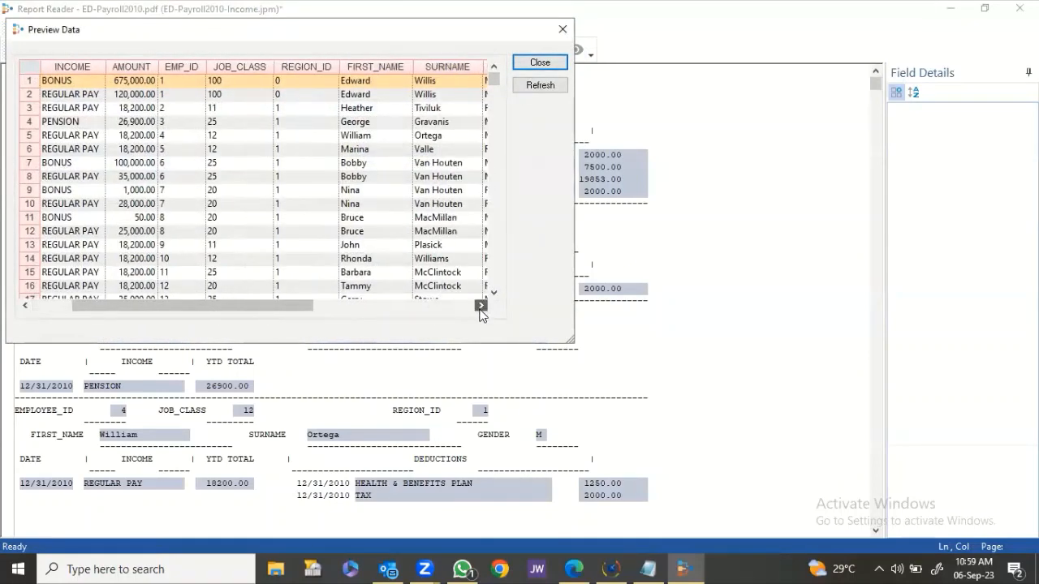
click(480, 307)
click(481, 308)
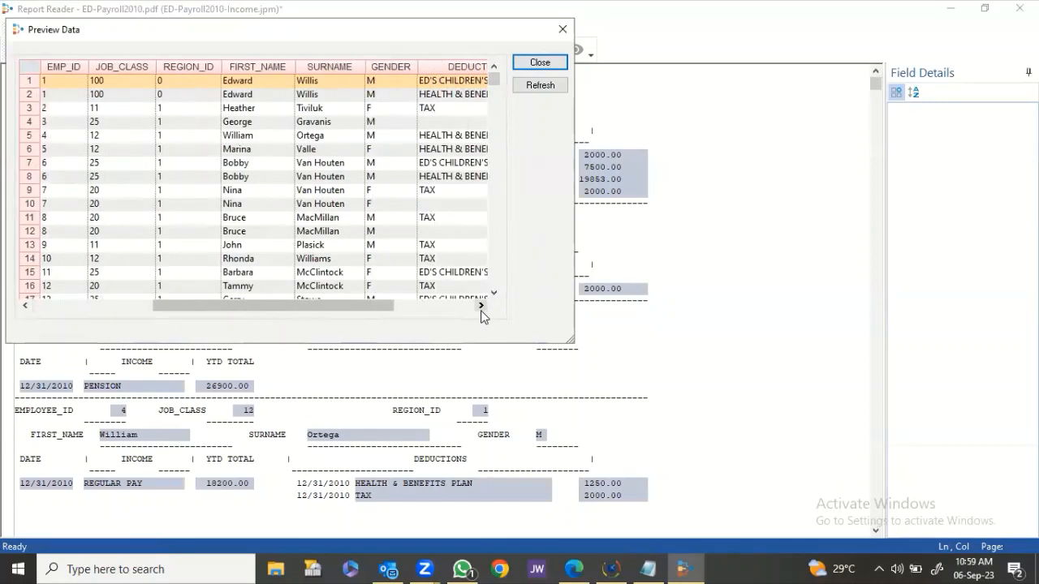
click(480, 308)
click(481, 307)
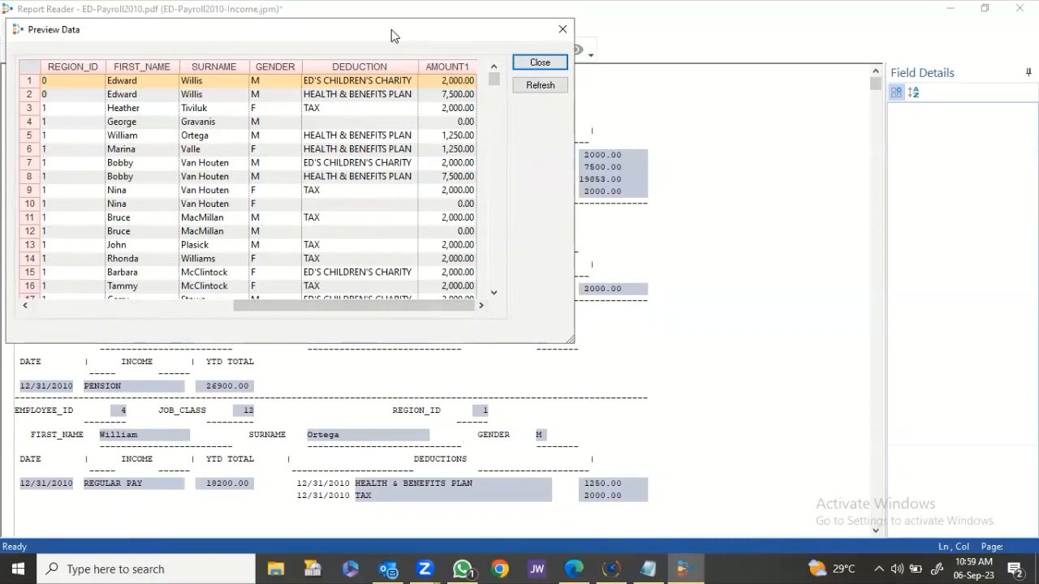
drag(391, 29, 635, 185)
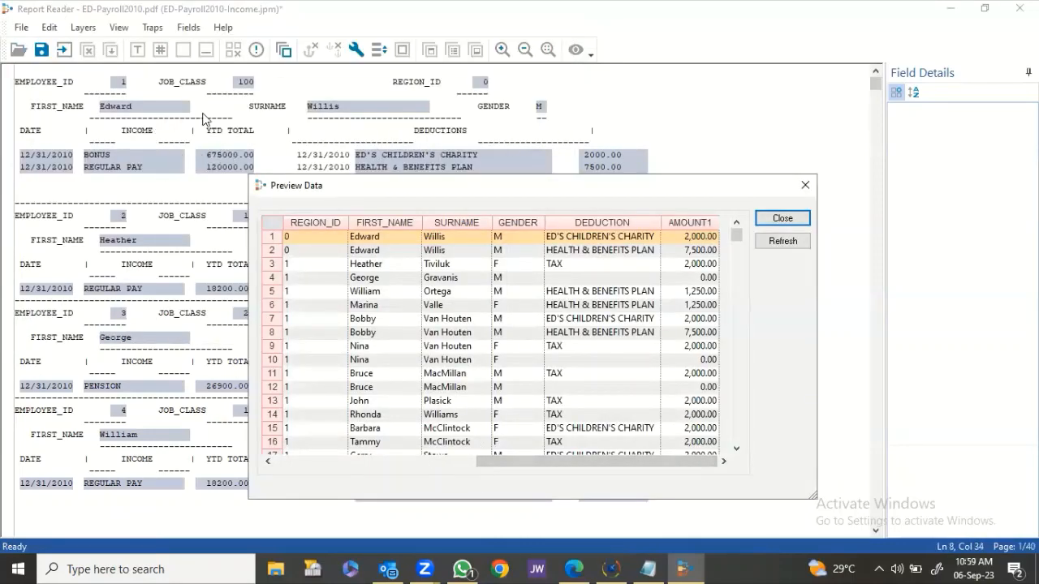
drag(527, 461, 313, 470)
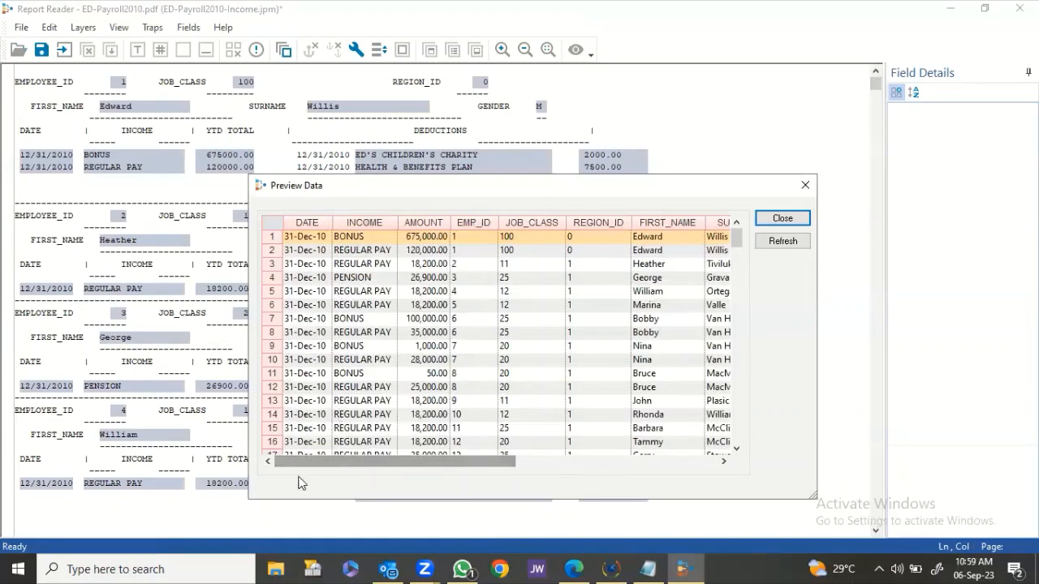
Check more preview rows against the report, repositioning the preview, then close it.
click(474, 251)
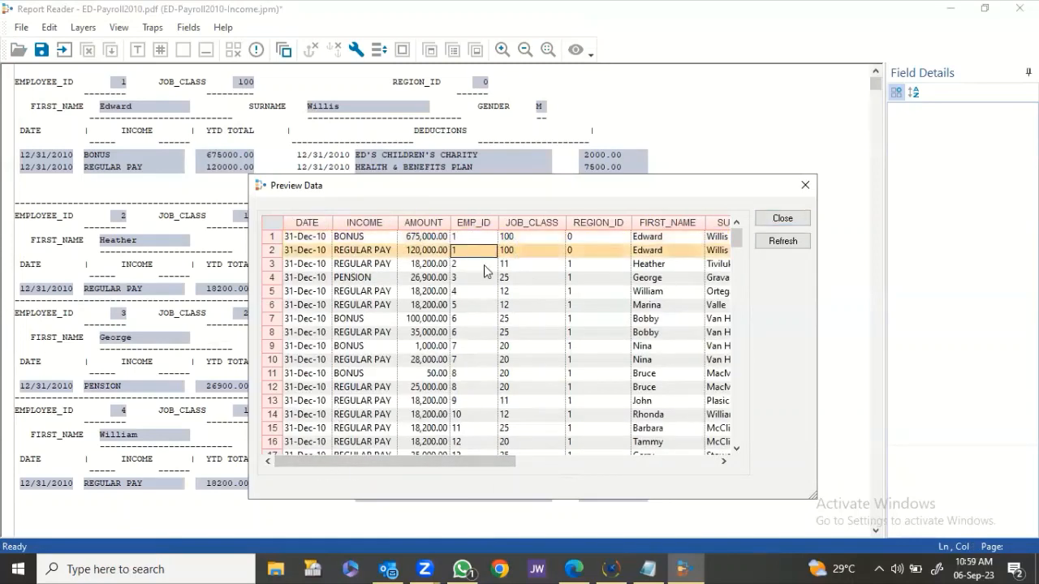
click(725, 462)
click(724, 462)
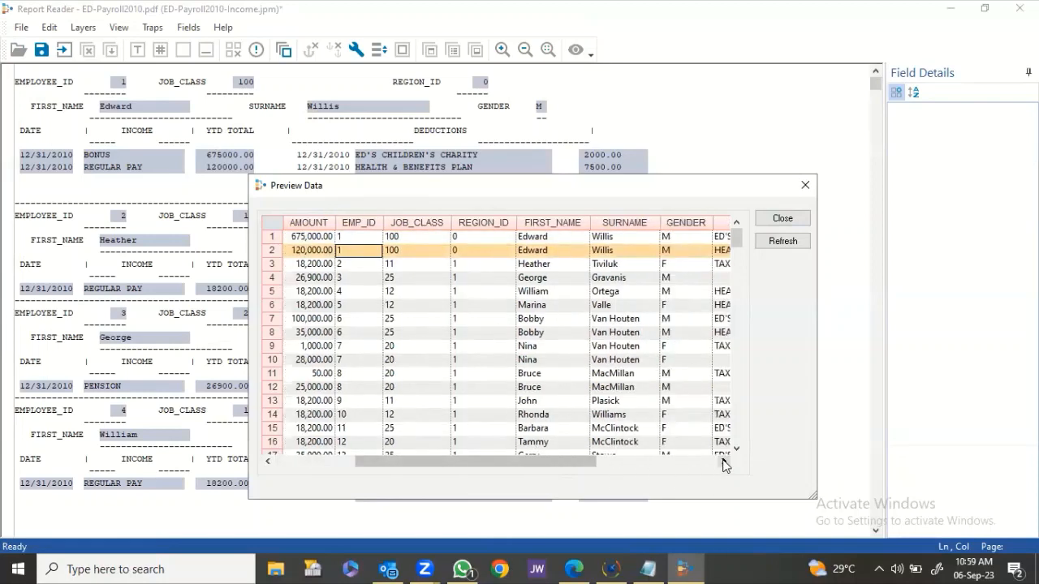
click(724, 463)
click(724, 463)
click(725, 462)
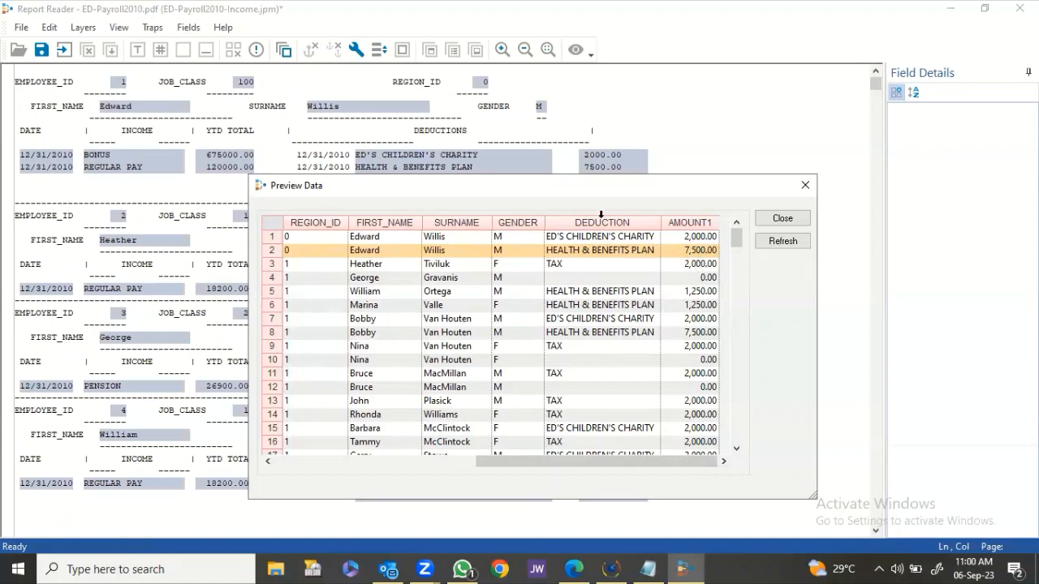
drag(589, 194, 593, 224)
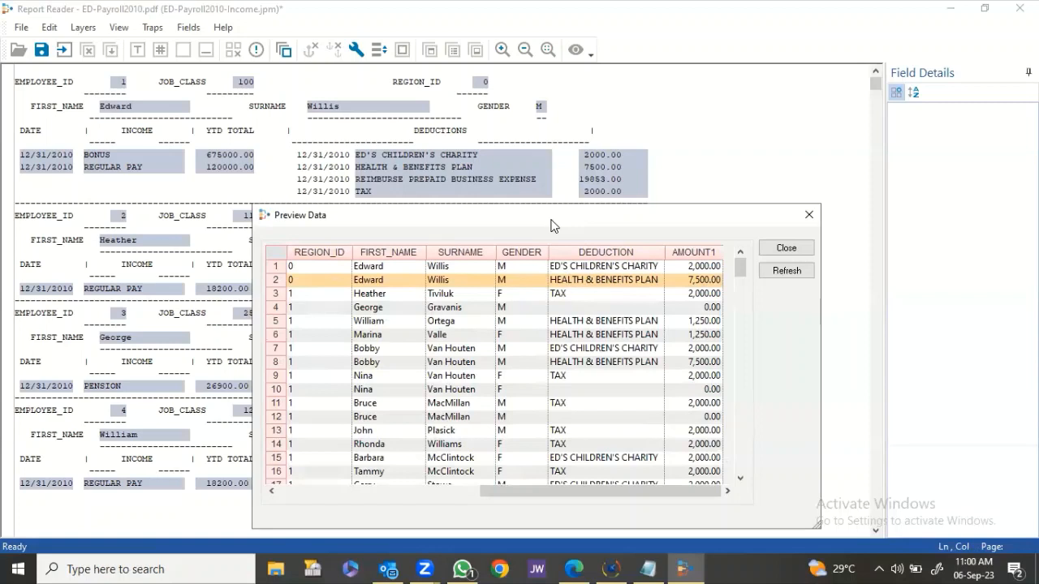
drag(550, 224, 565, 208)
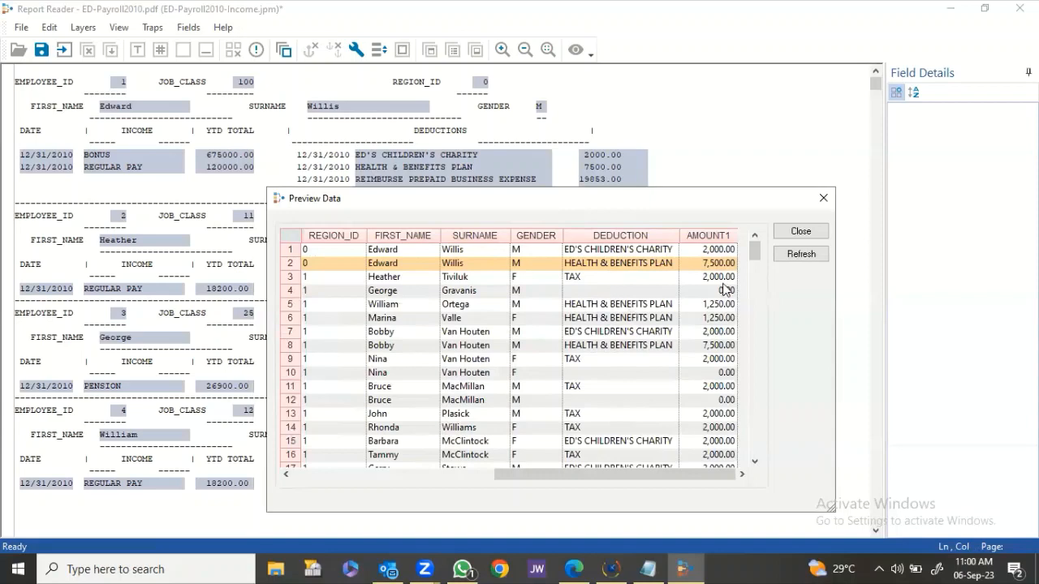
click(800, 232)
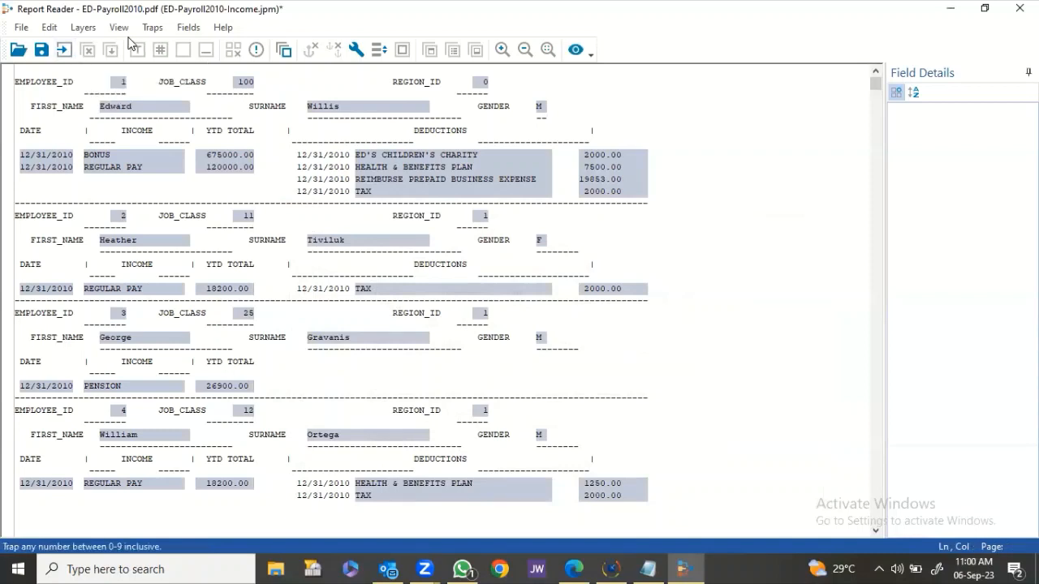
Delete Layer-4 in the Layer Manager.
click(83, 28)
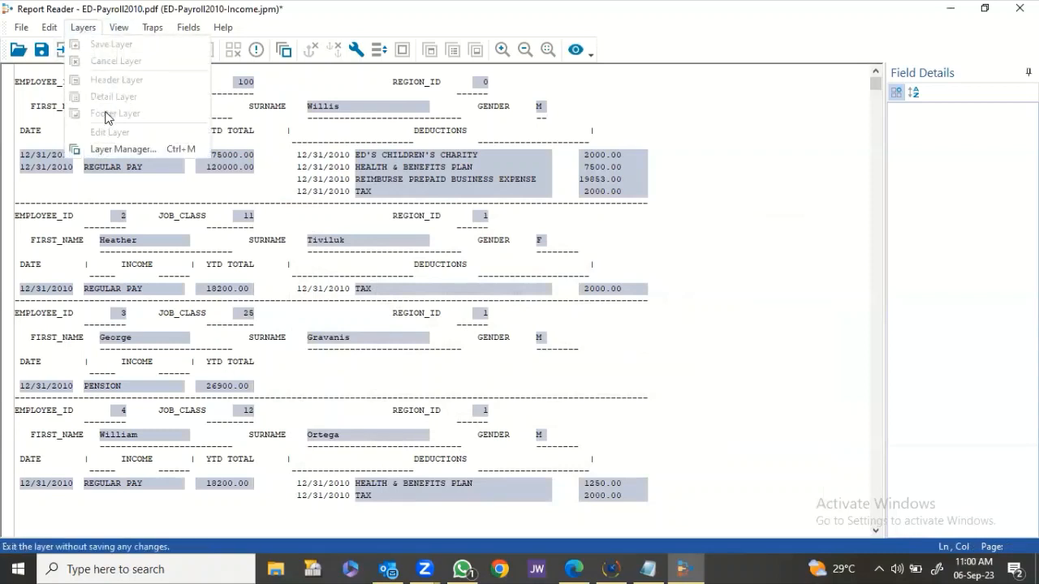
click(122, 150)
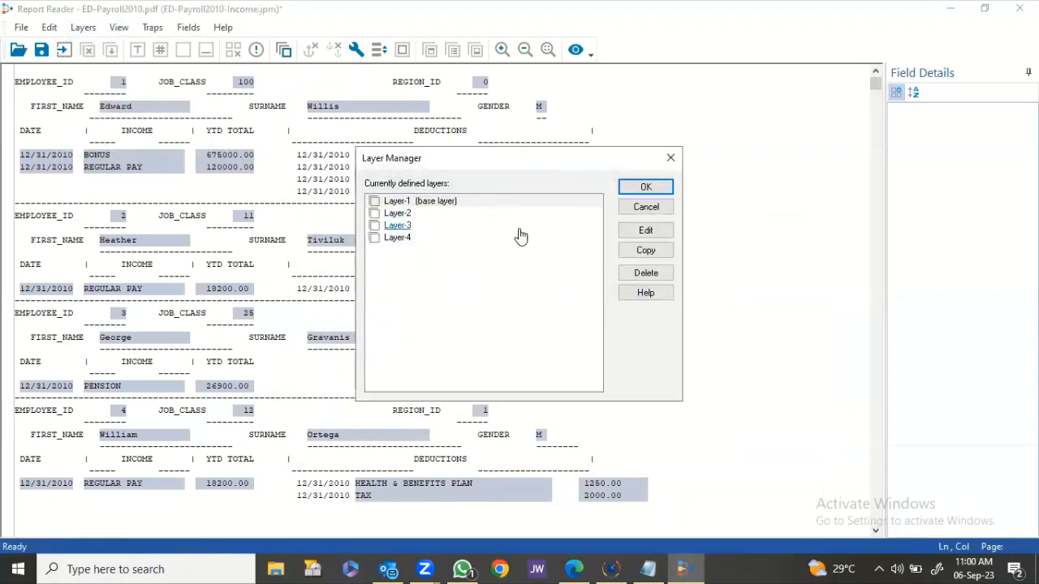
click(396, 238)
click(647, 276)
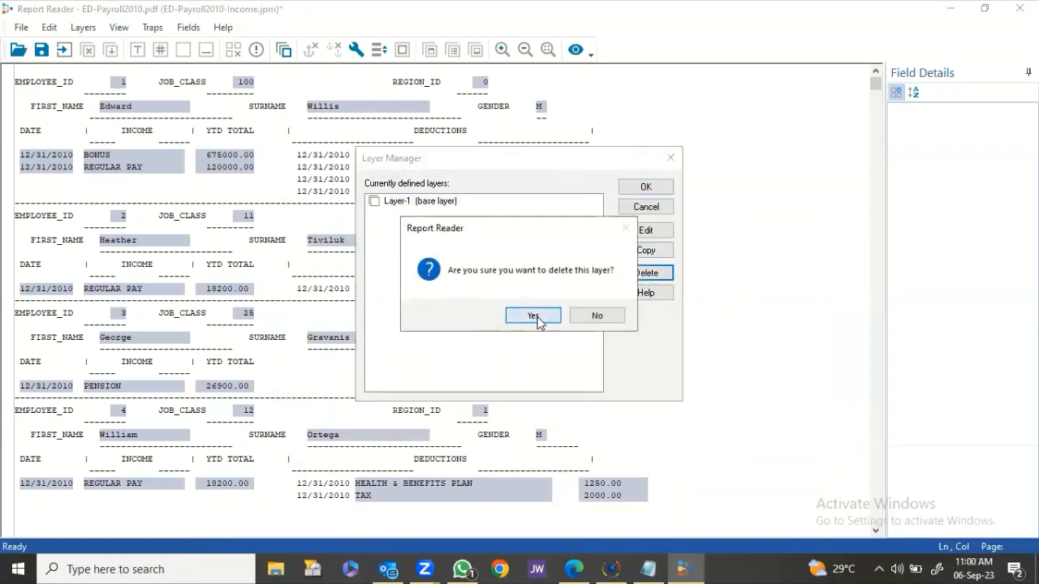
click(533, 317)
Edit Layer-1 and remove all of its field anchors.
click(425, 203)
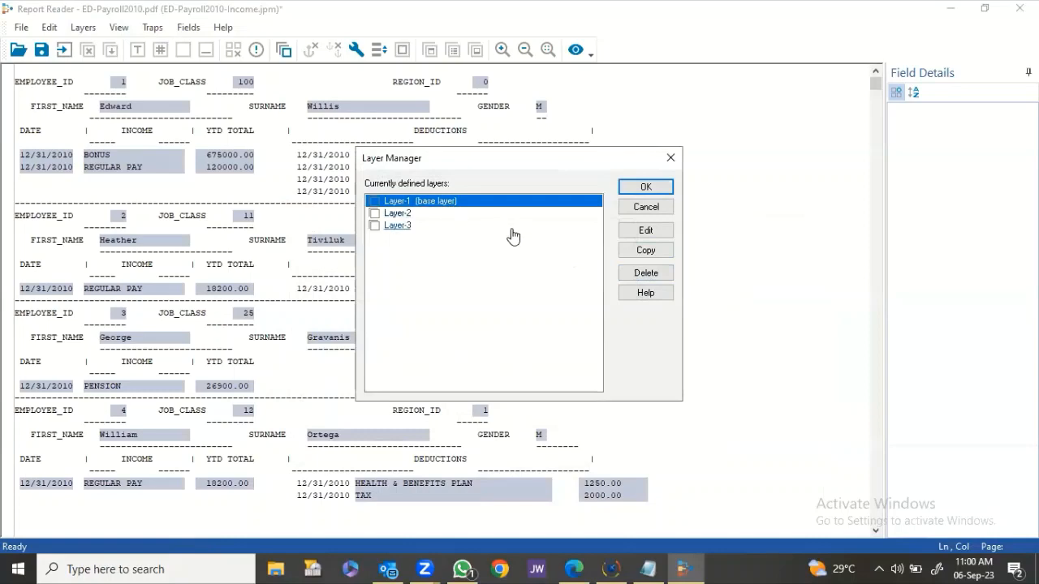
click(640, 233)
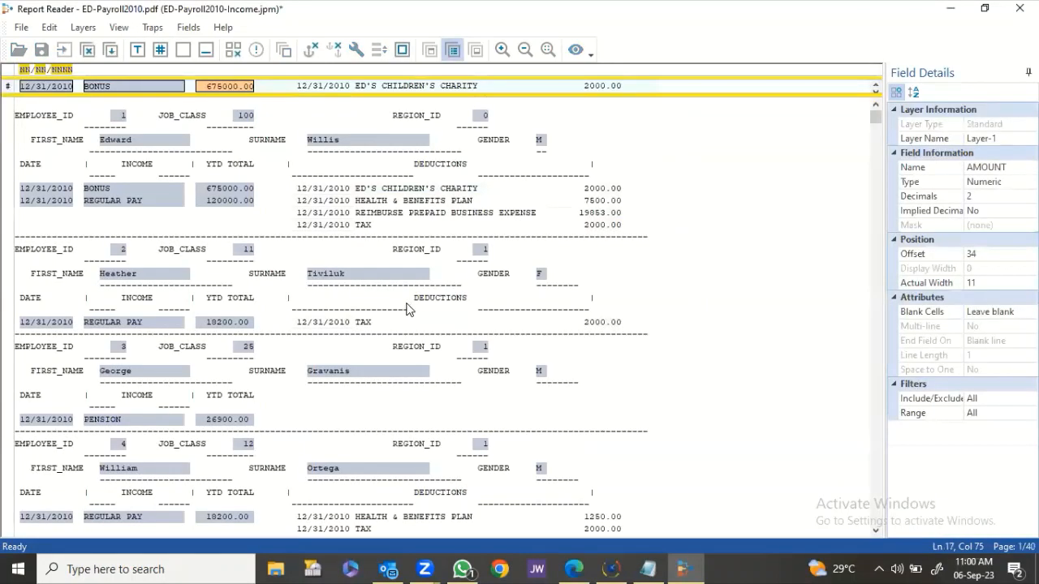
right_click(87, 89)
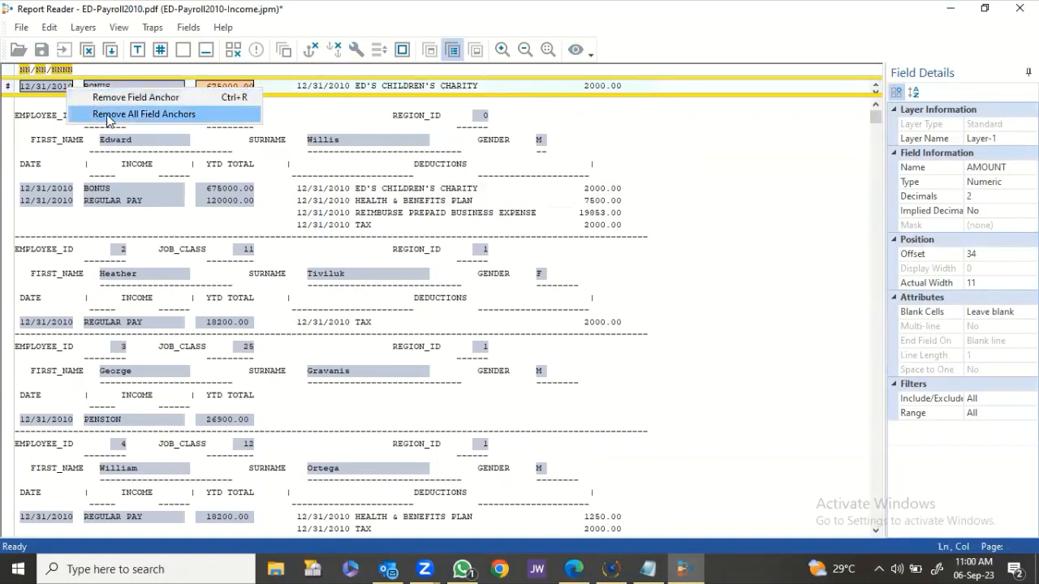
click(96, 115)
click(551, 315)
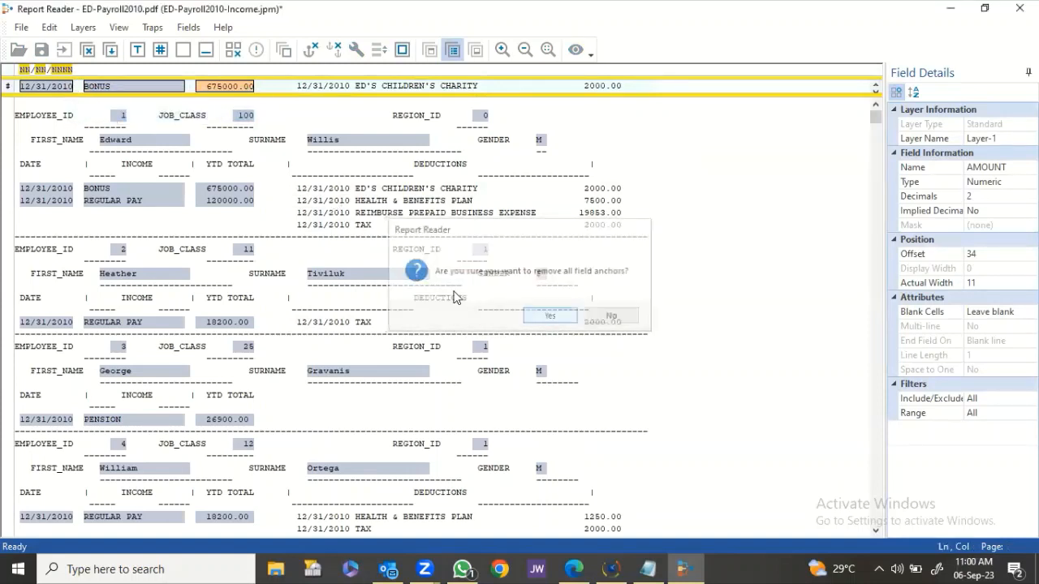
Replace the old date trap with an NN/NN/NNNN trap above the deduction date.
drag(78, 74, 16, 73)
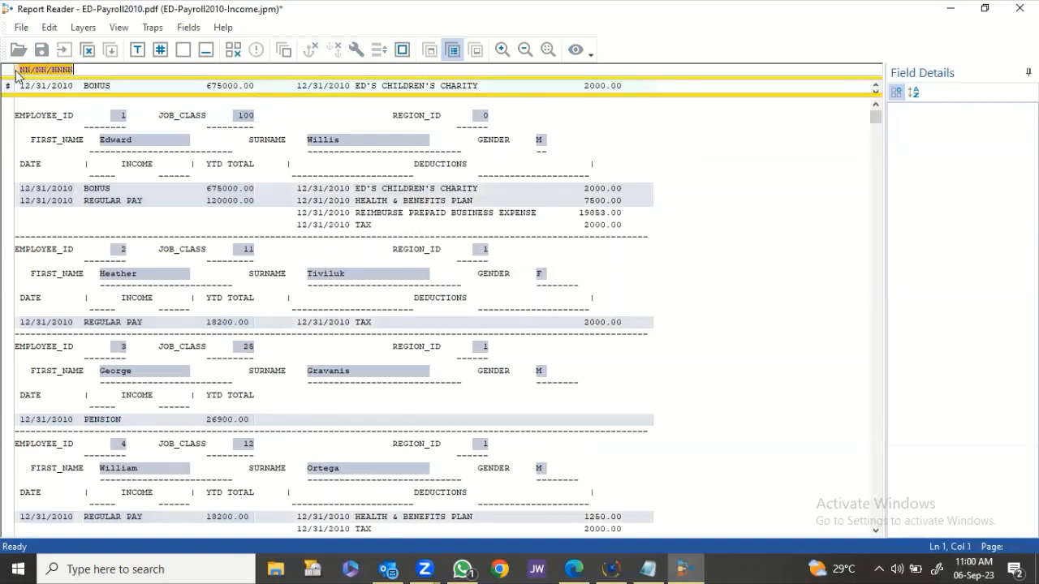
key(Delete)
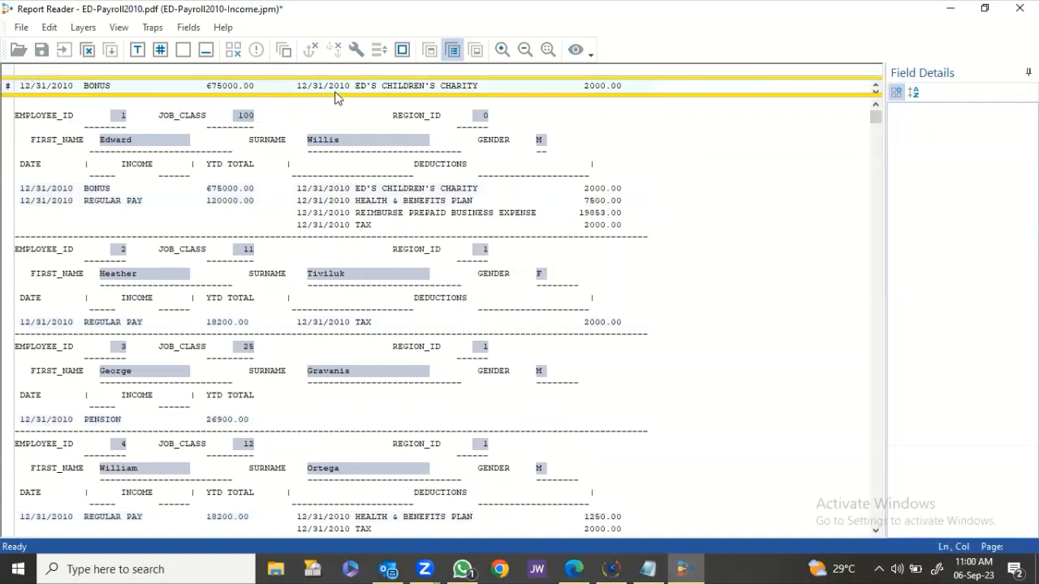
click(157, 51)
click(157, 51)
text(/)
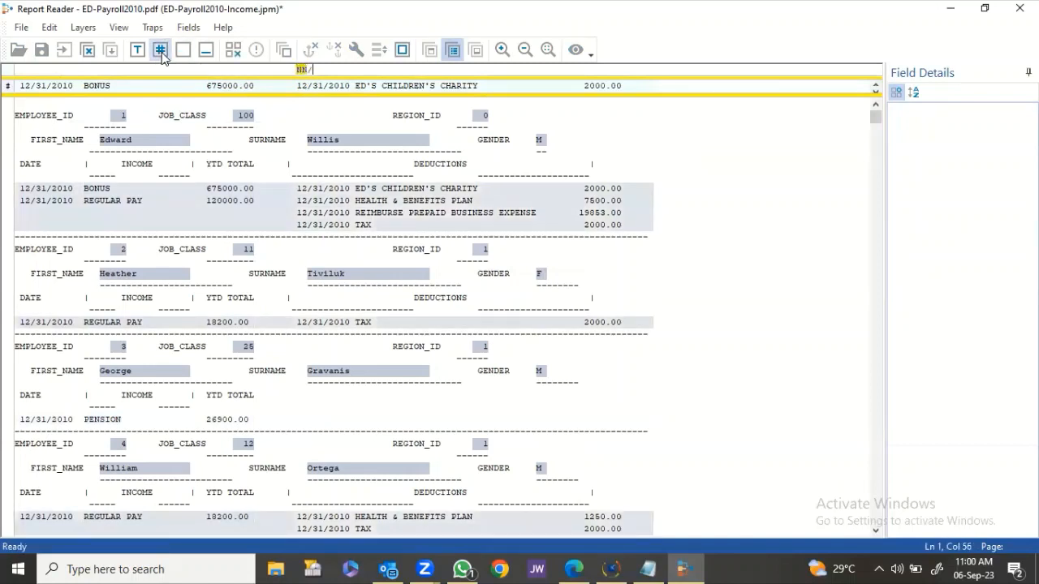
click(161, 51)
text(/)
click(161, 51)
Finish the trap and define a DATE field of Date type, MM/DD/YYYY, on 12/31/2010.
click(161, 51)
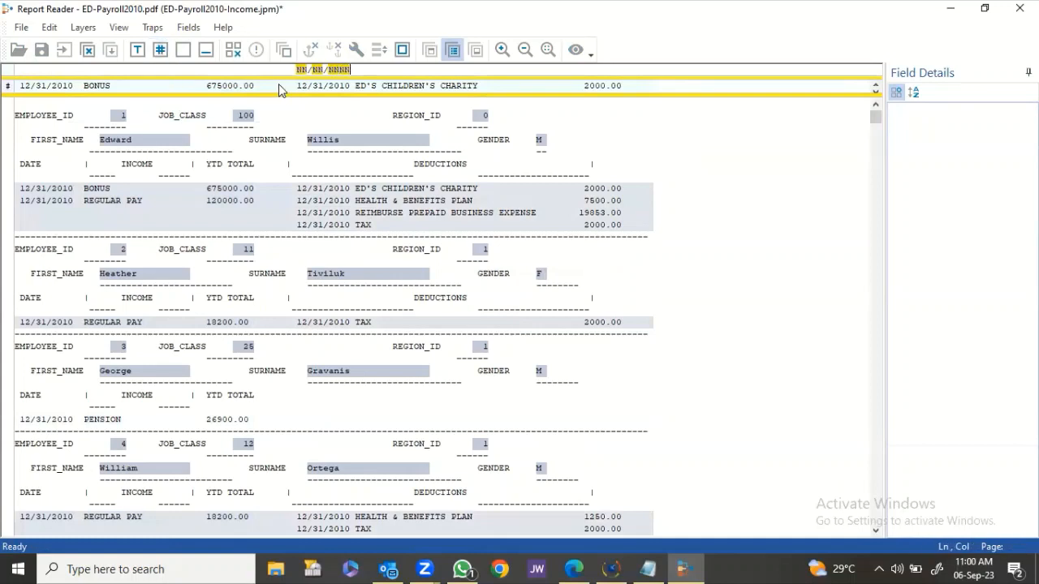
drag(298, 90, 350, 89)
click(972, 169)
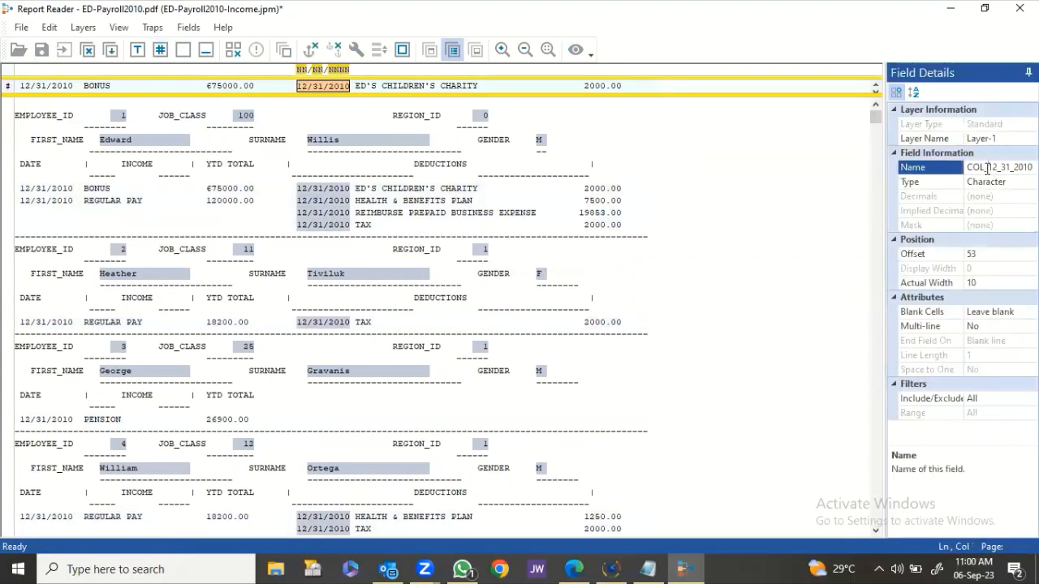
text(date)
click(1001, 186)
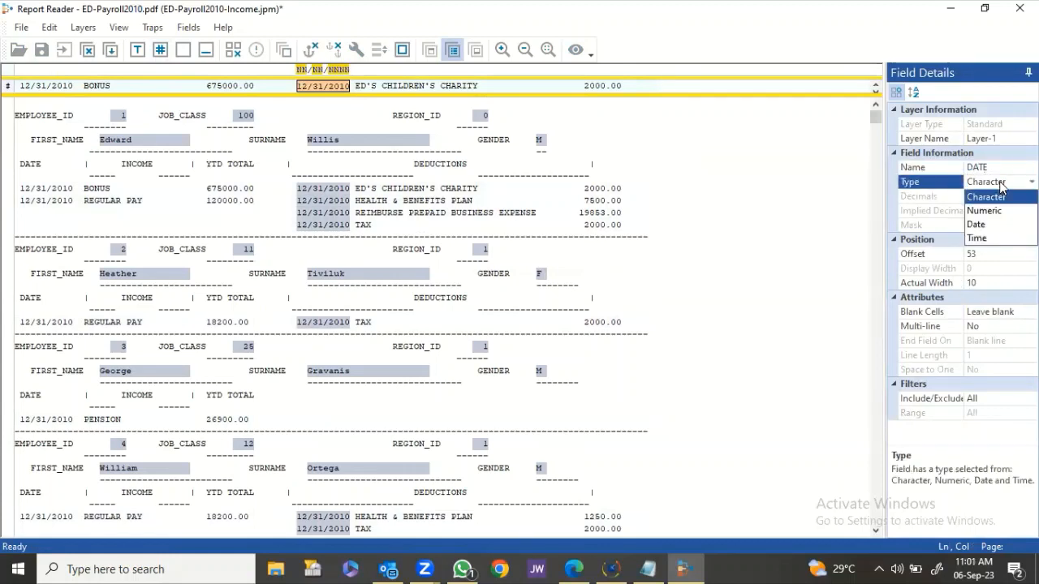
click(980, 224)
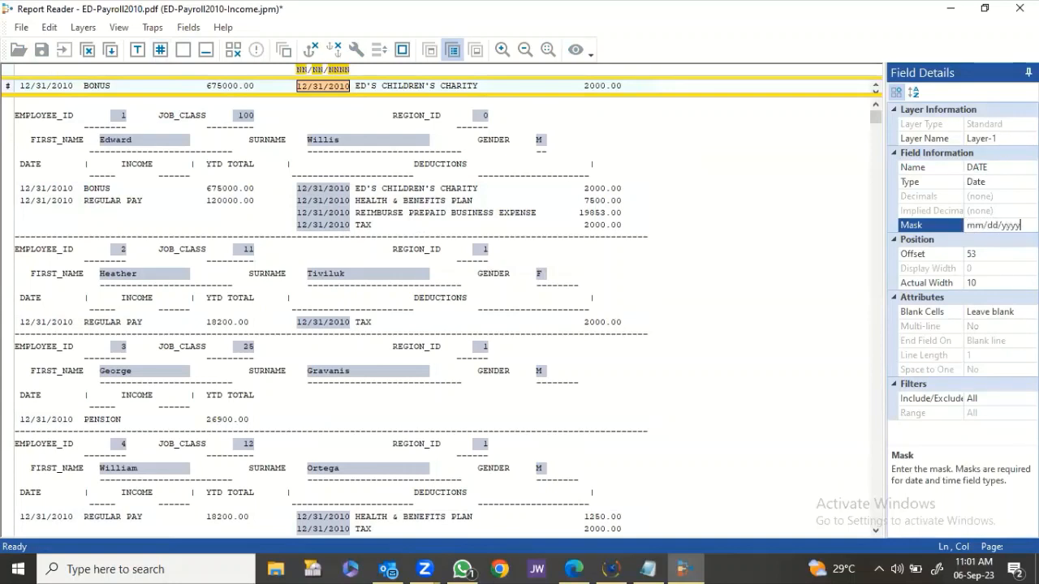
key(Return)
Create a DEDUCTIONS field from the deduction description text.
drag(357, 88, 552, 89)
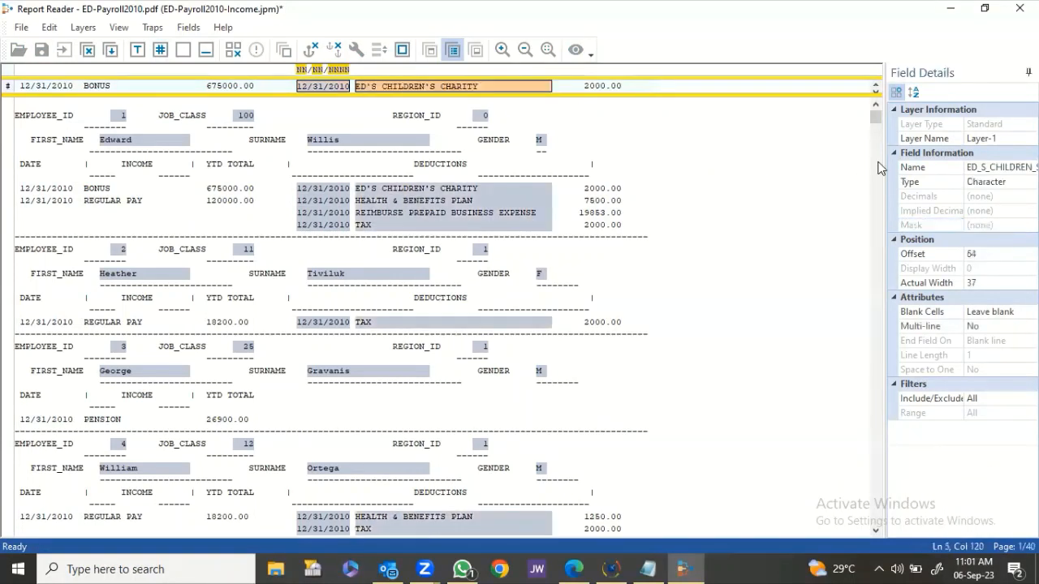
click(989, 168)
text(ded)
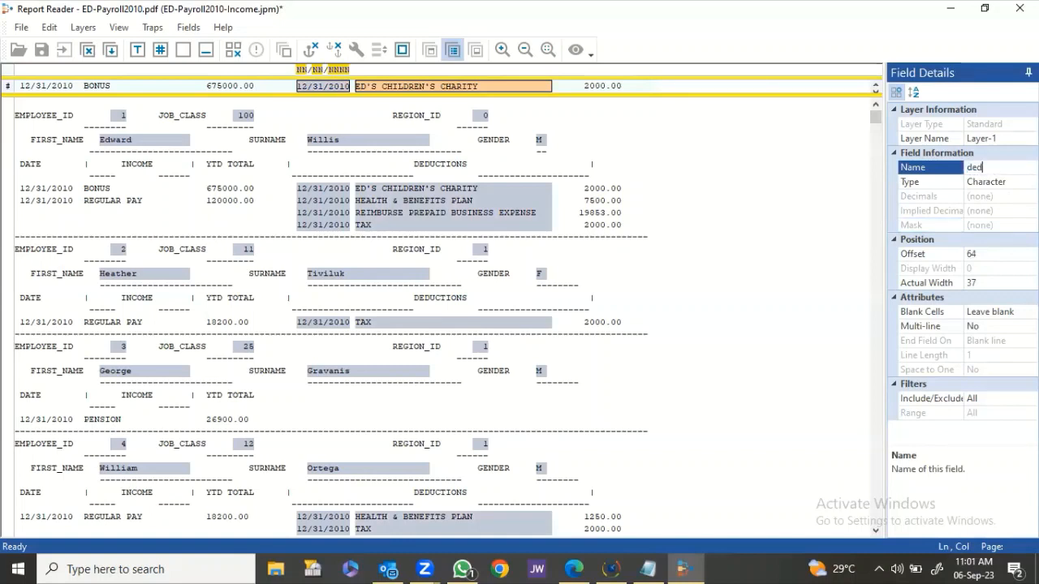
text(uctions)
key(Return)
Create an AMOUNT field from the 2000.00 deduction amount and save the layer.
drag(568, 86, 621, 84)
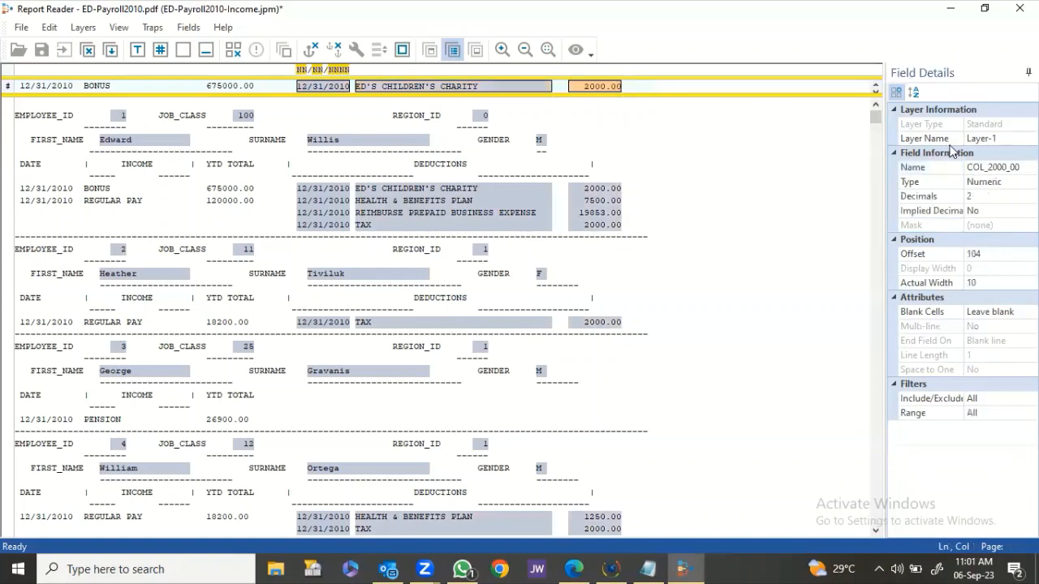
click(1011, 167)
text(amount)
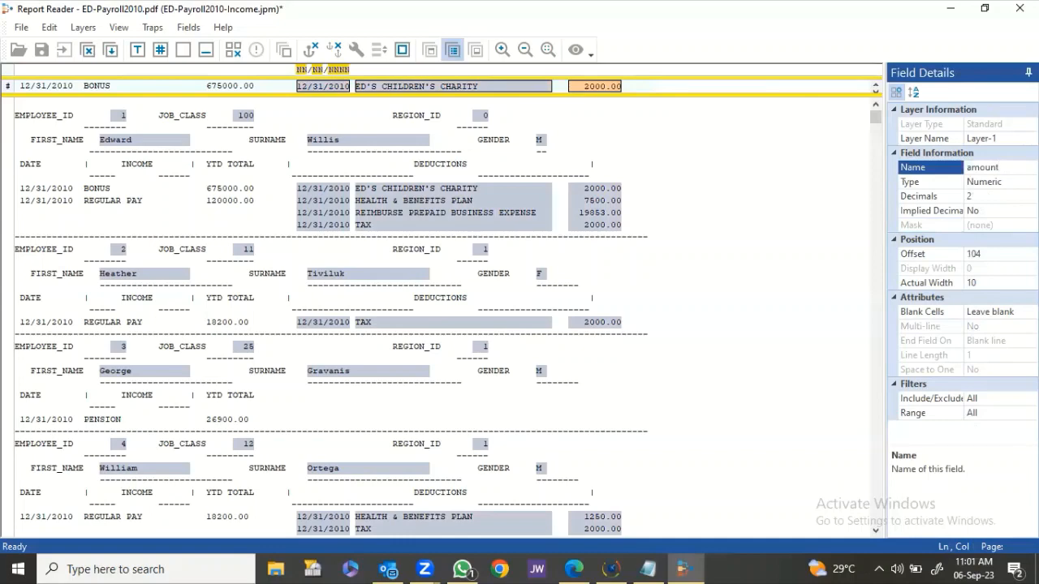
key(Return)
click(111, 51)
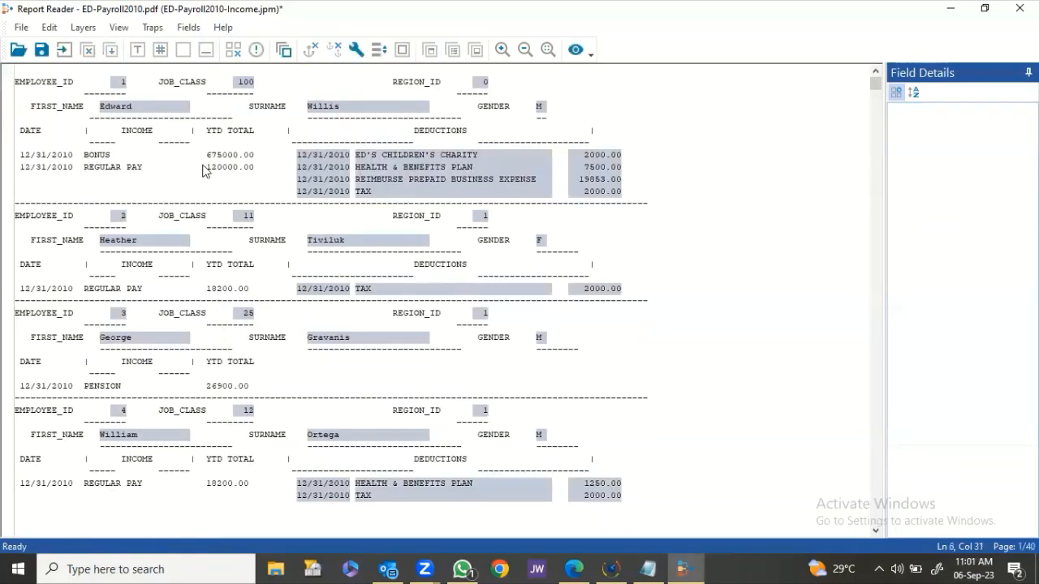
click(582, 51)
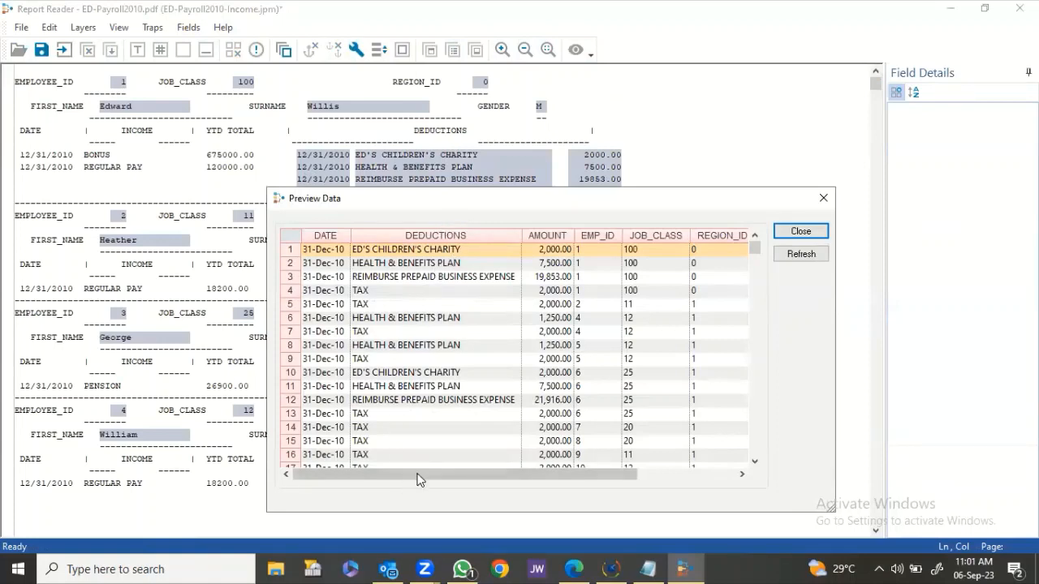
click(653, 475)
drag(554, 254, 554, 277)
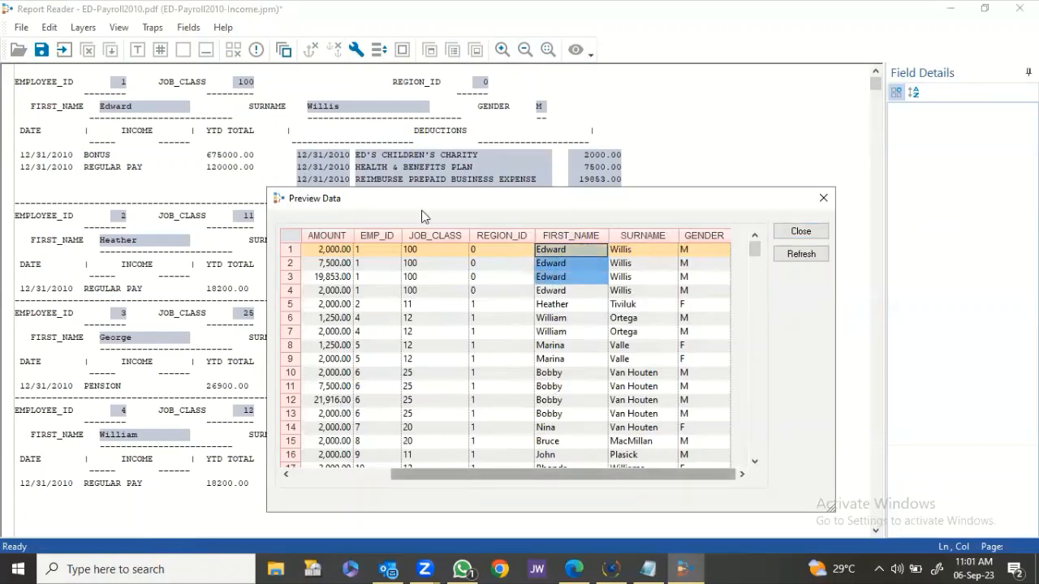
drag(415, 199, 417, 223)
drag(419, 489, 422, 484)
scroll(441, 405, up, 2)
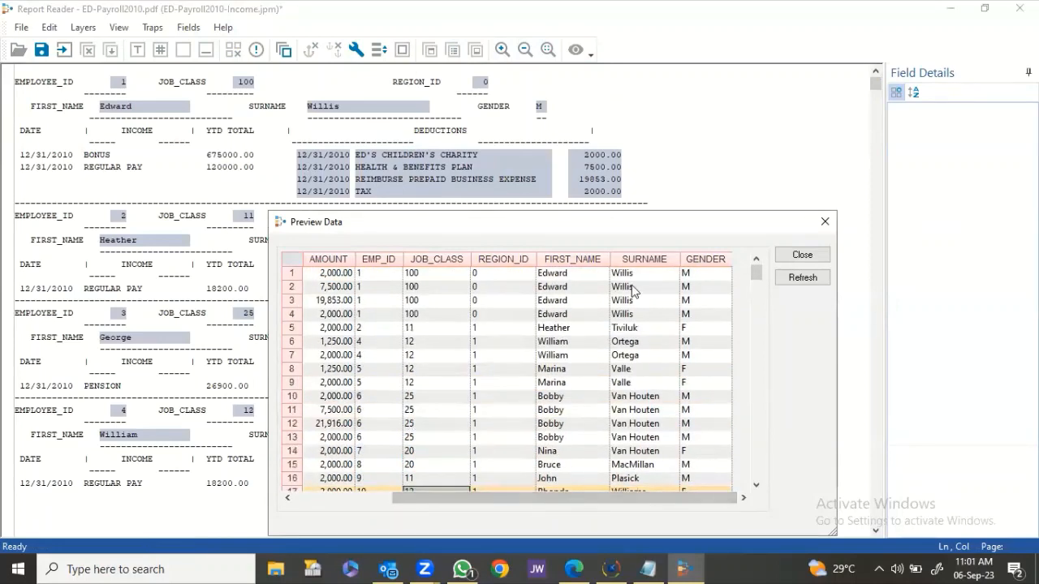
drag(631, 274, 621, 317)
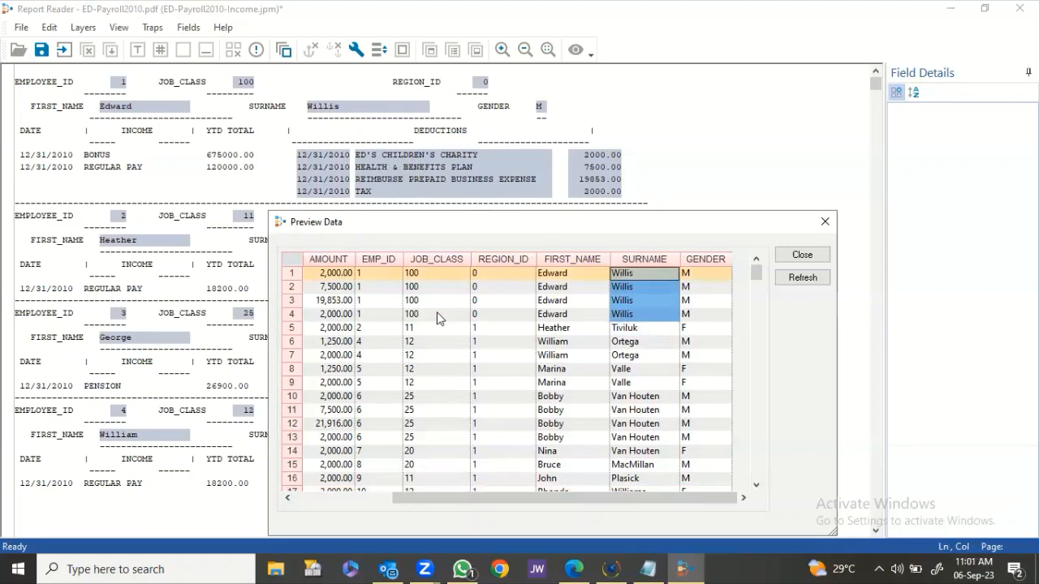
click(351, 496)
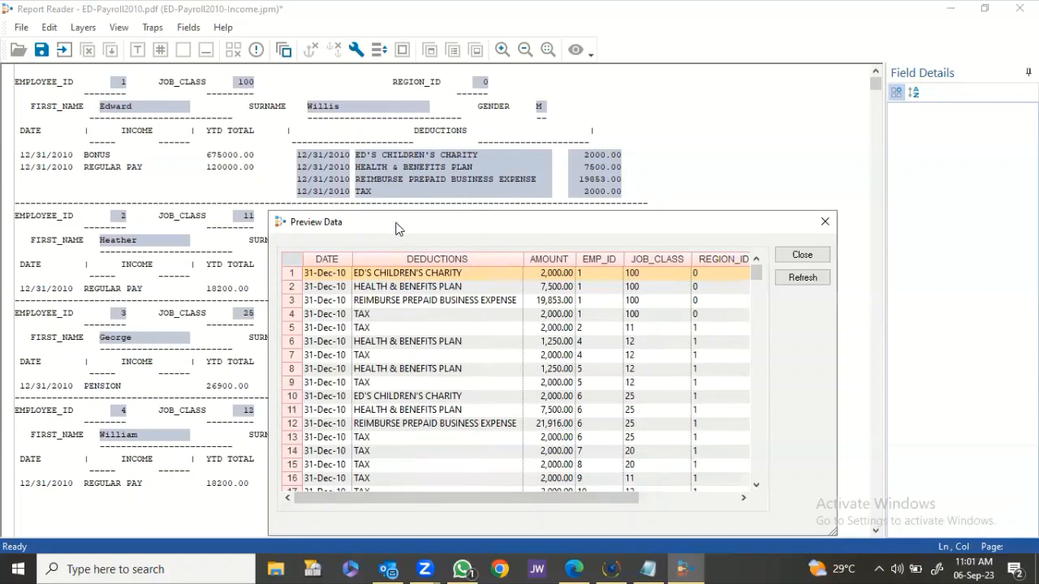
drag(398, 229, 378, 185)
click(383, 271)
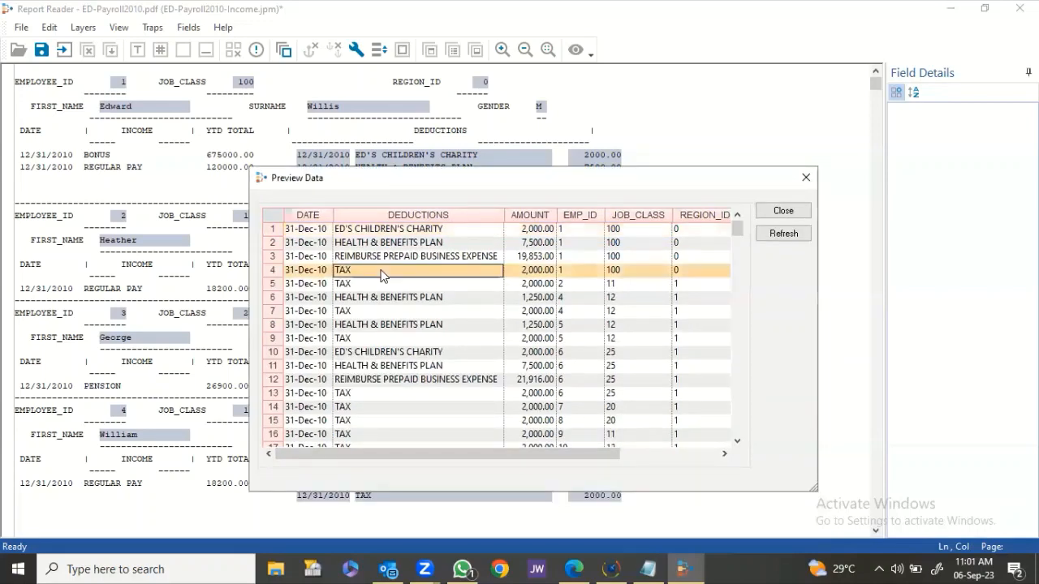
click(566, 286)
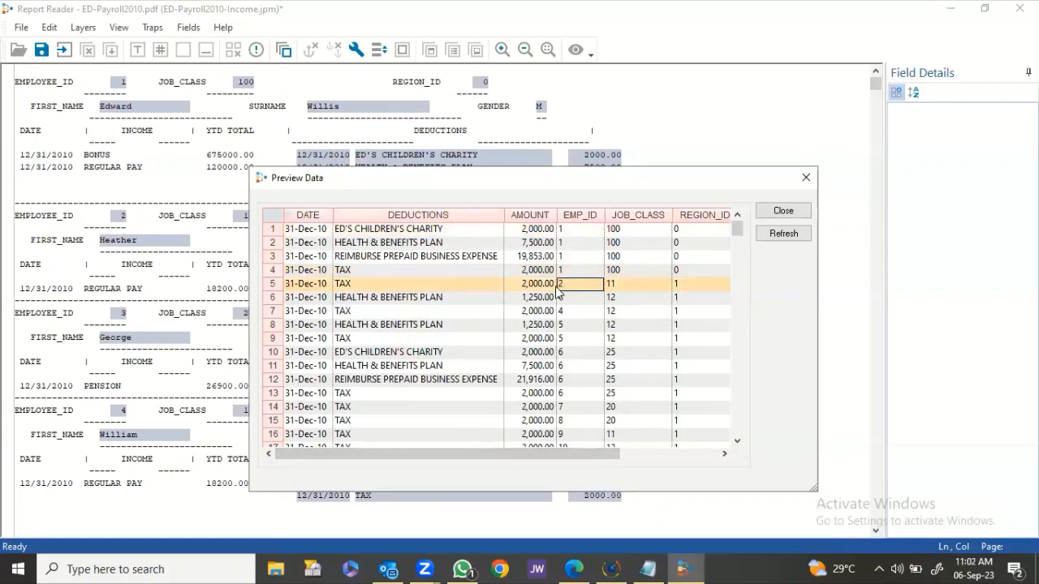
click(782, 212)
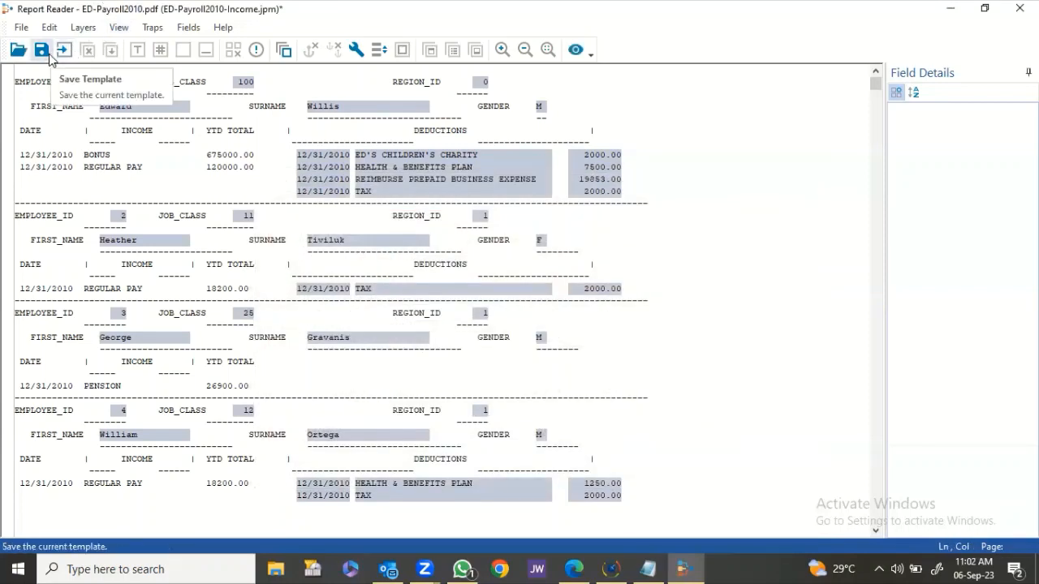
Save the template under the new name ED-Payroll2010-Deduction, replacing 'Income' in the name.
click(16, 28)
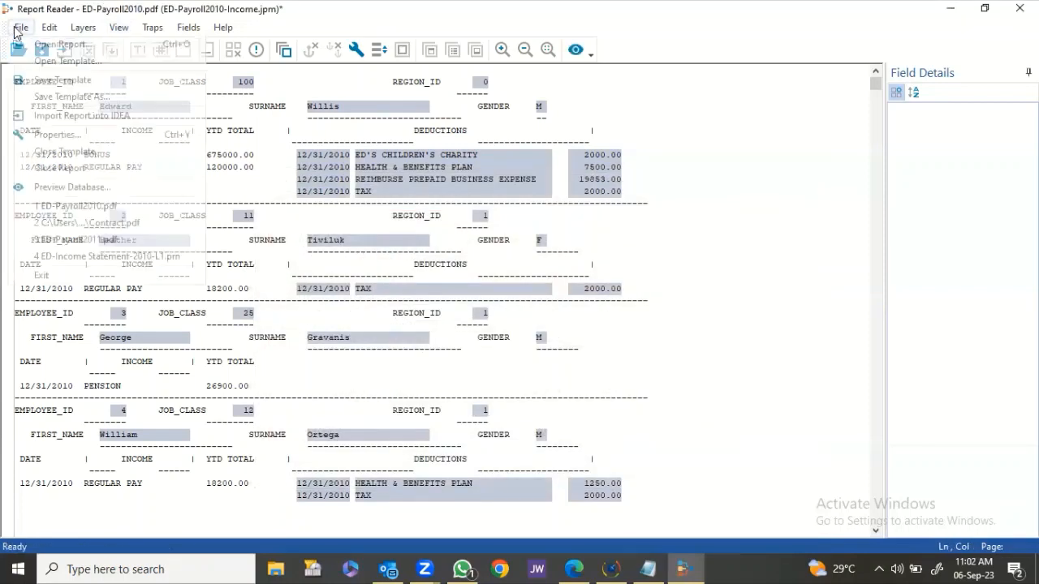
click(36, 96)
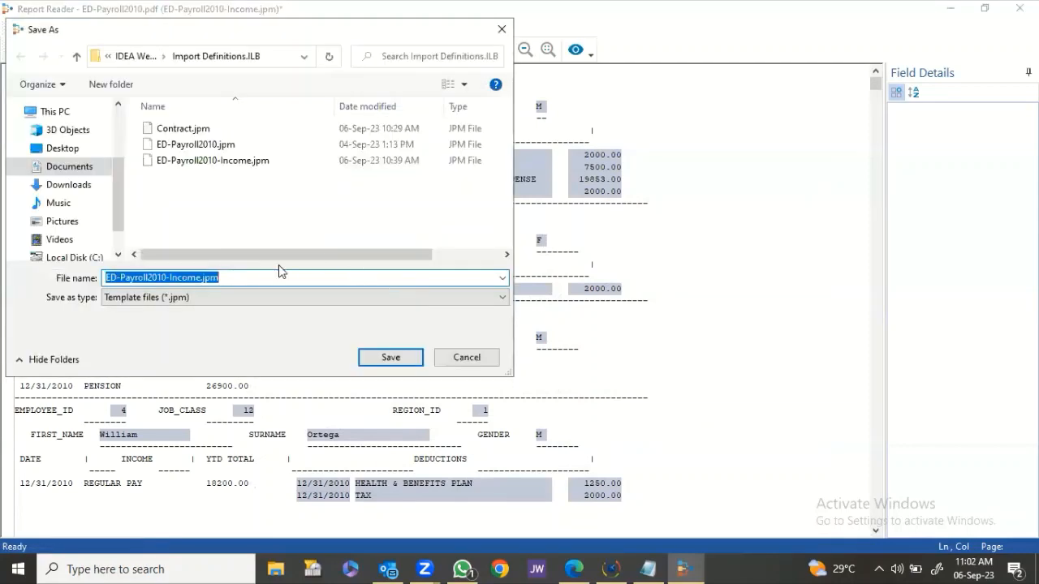
click(193, 279)
double_click(189, 278)
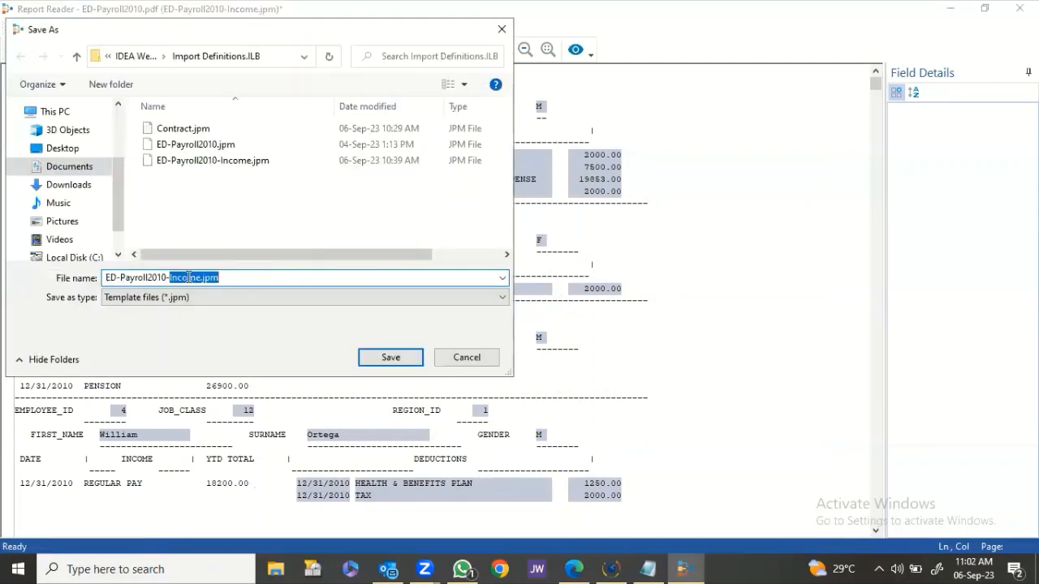
text(Dec)
key(BackSpace)
text(ductio)
key(BackSpace)
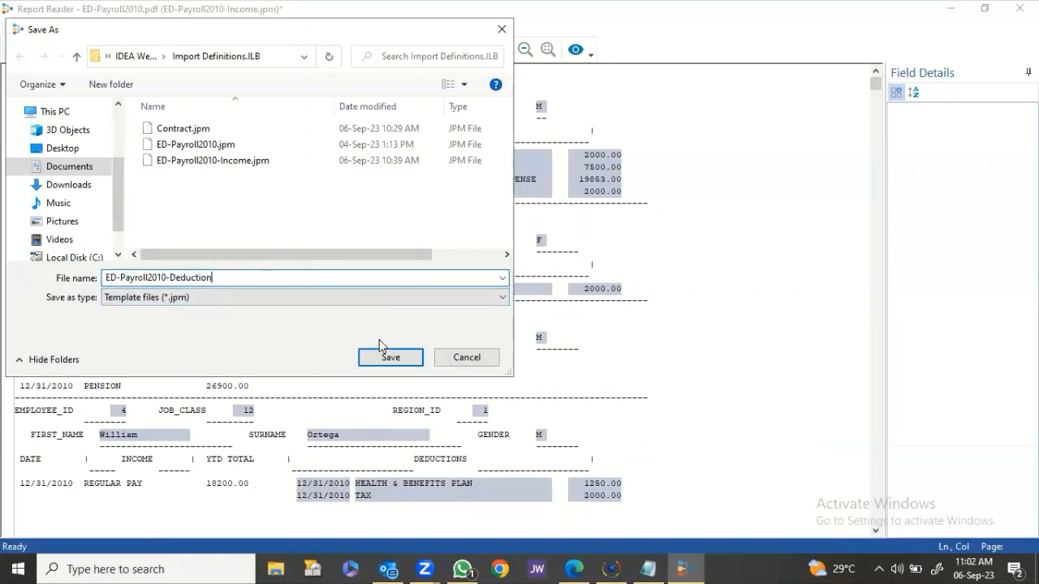
click(390, 357)
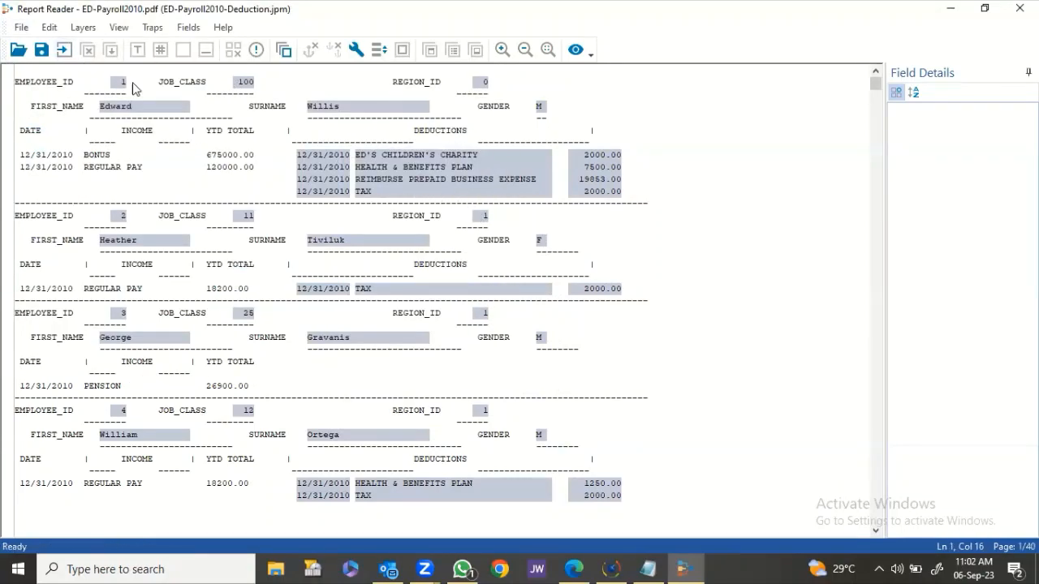
Import the report as the ED-Payroll2010-Deduction database, then start importing ED-Payroll2011.pdf.
click(63, 50)
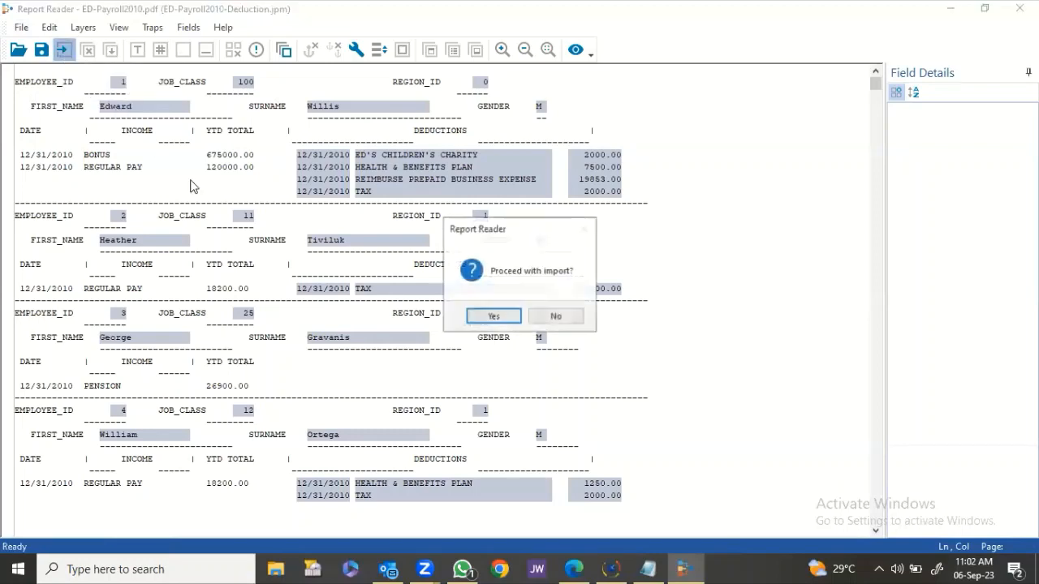
click(483, 317)
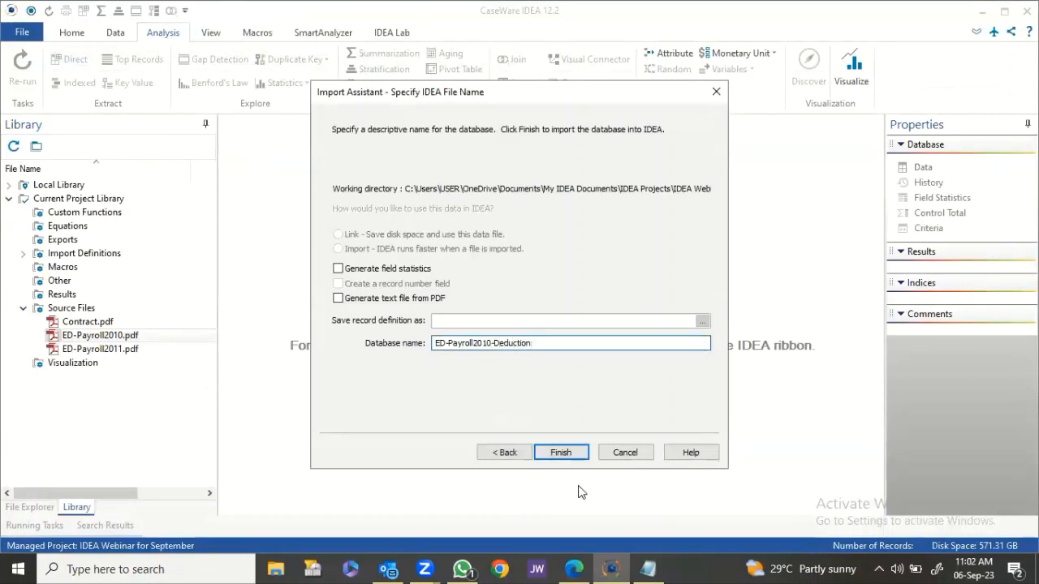
click(577, 451)
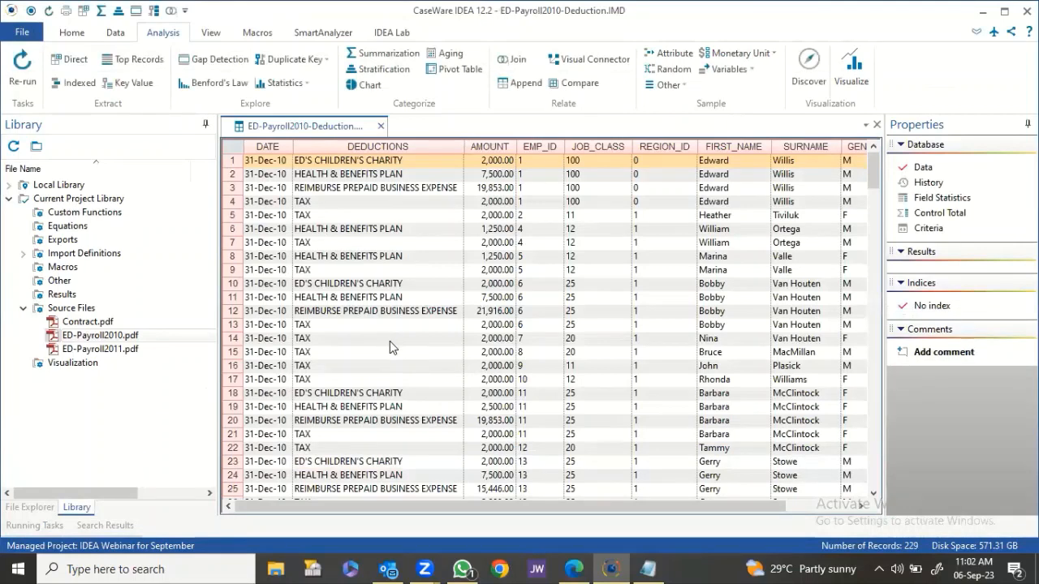
right_click(108, 350)
click(130, 374)
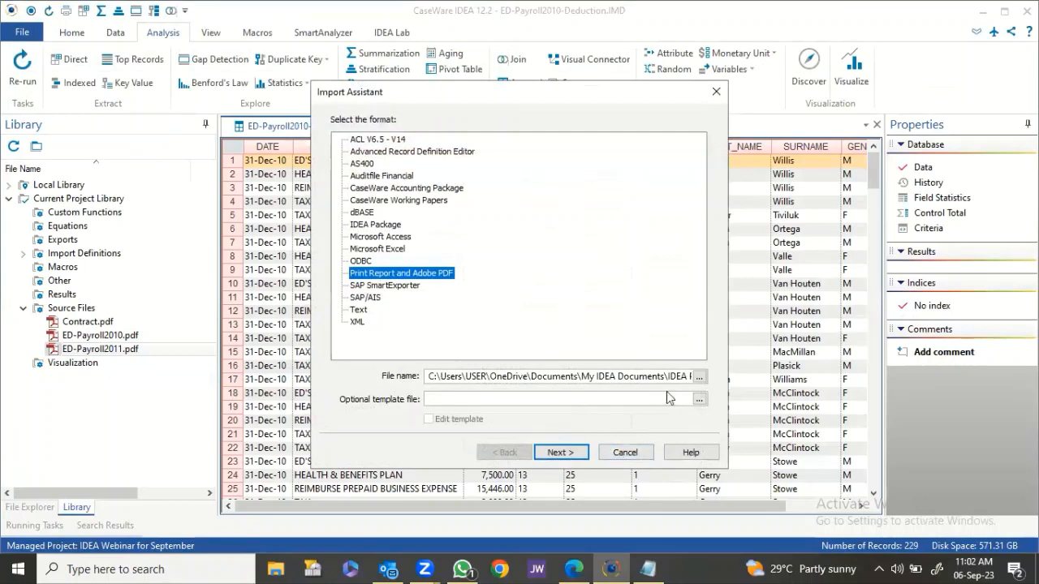
Import ED-Payroll2011.pdf with the ED-Payroll2010-Deduction.jpm template as ED-Payroll2011-Deduction.
click(699, 399)
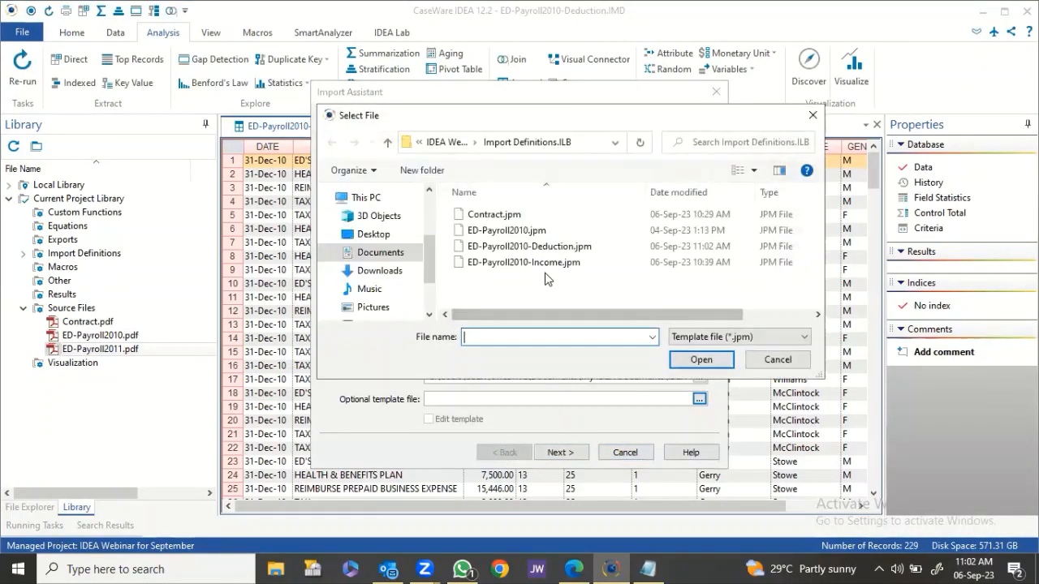
click(559, 248)
click(700, 360)
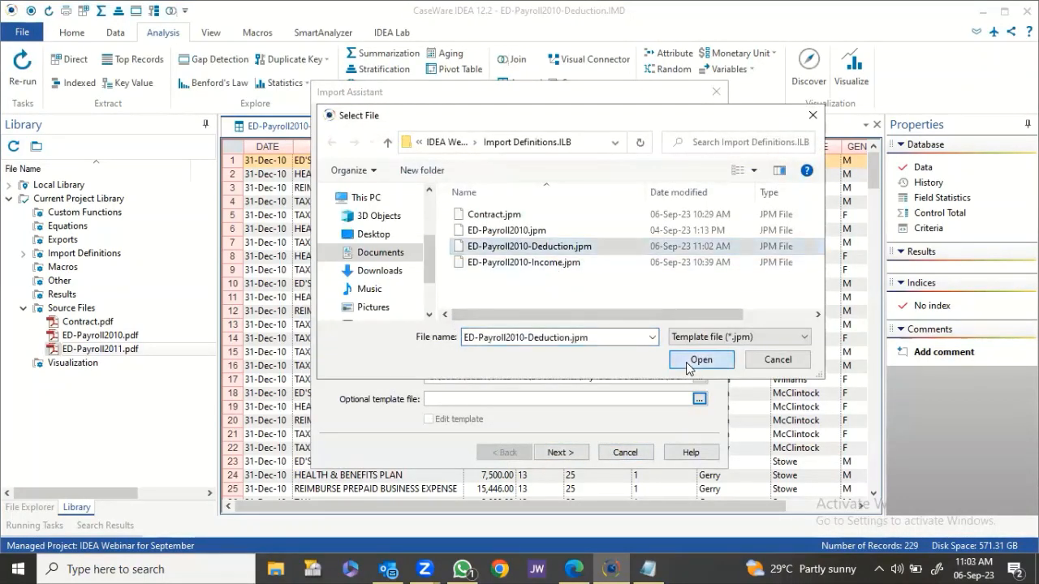
click(562, 453)
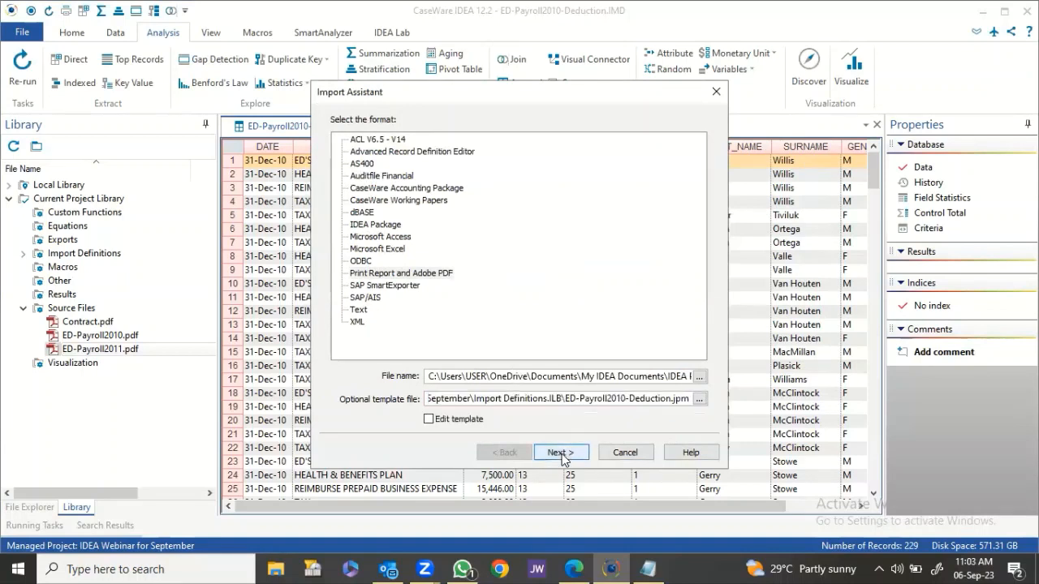
click(552, 341)
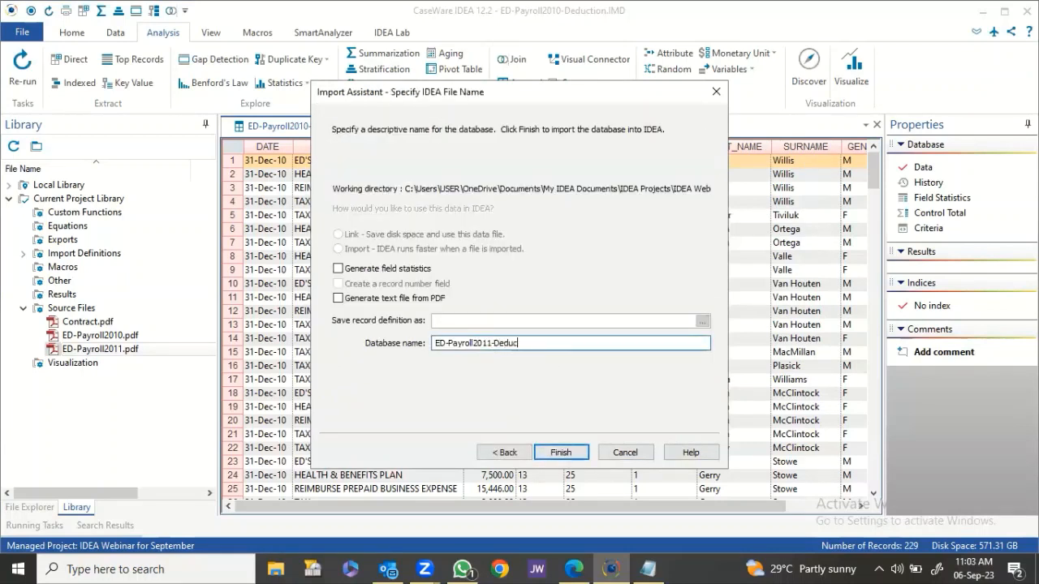
click(566, 452)
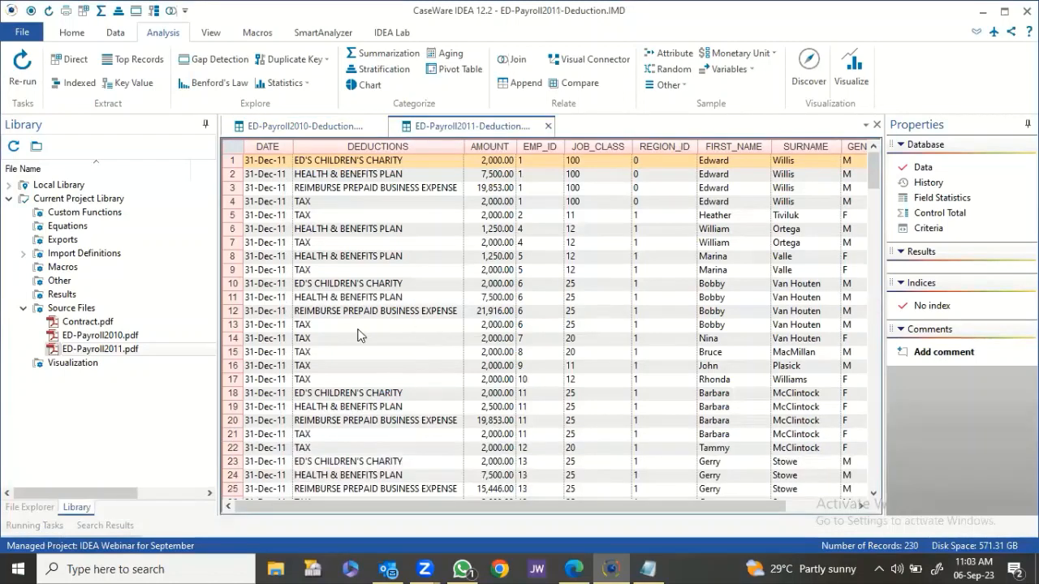
click(29, 507)
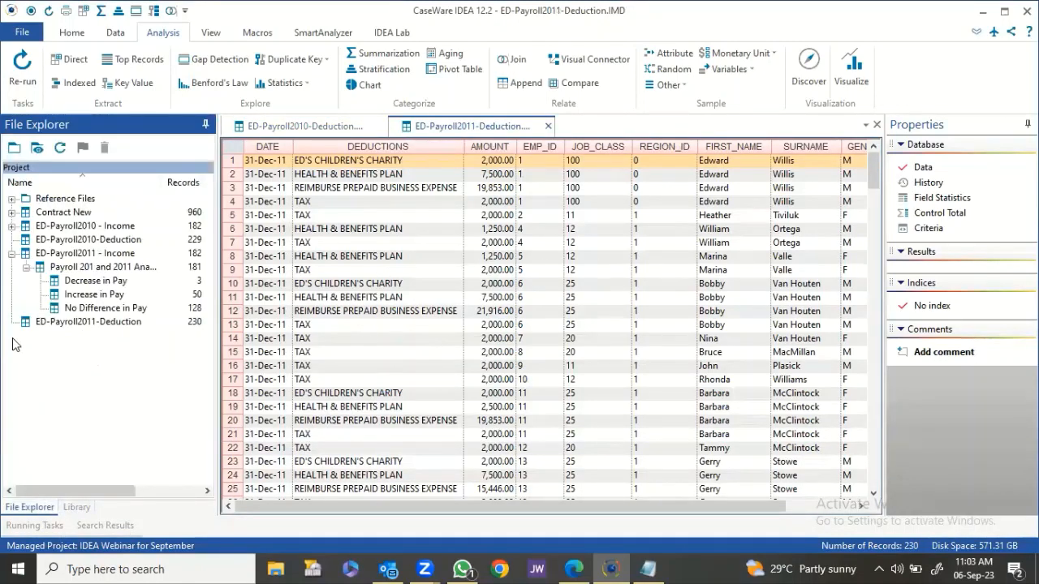
Close ED-Payroll2011-Deduction and open ED-Payroll2010 - Income in a horizontal tab group below it.
click(11, 253)
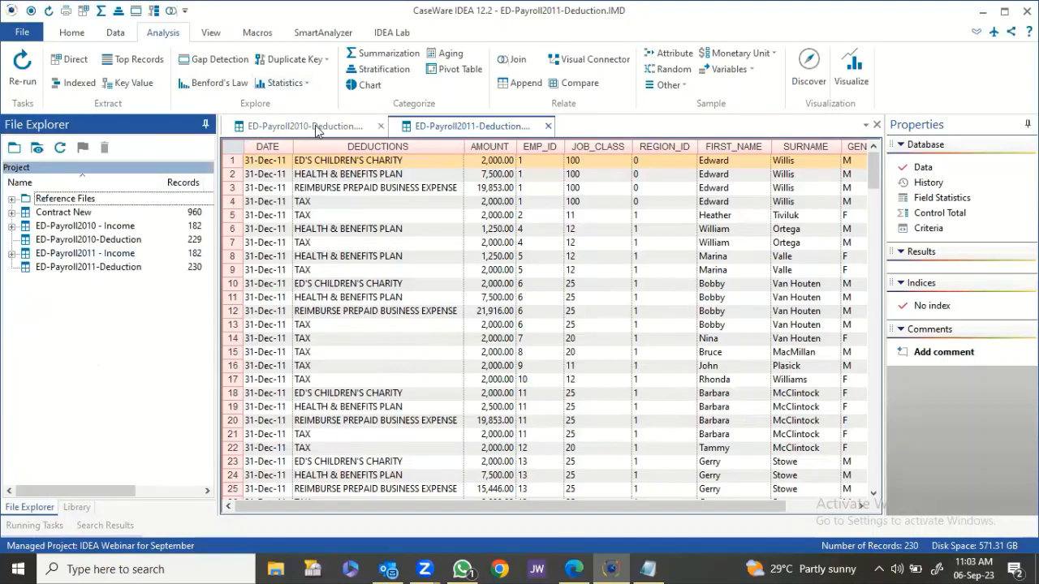
click(547, 126)
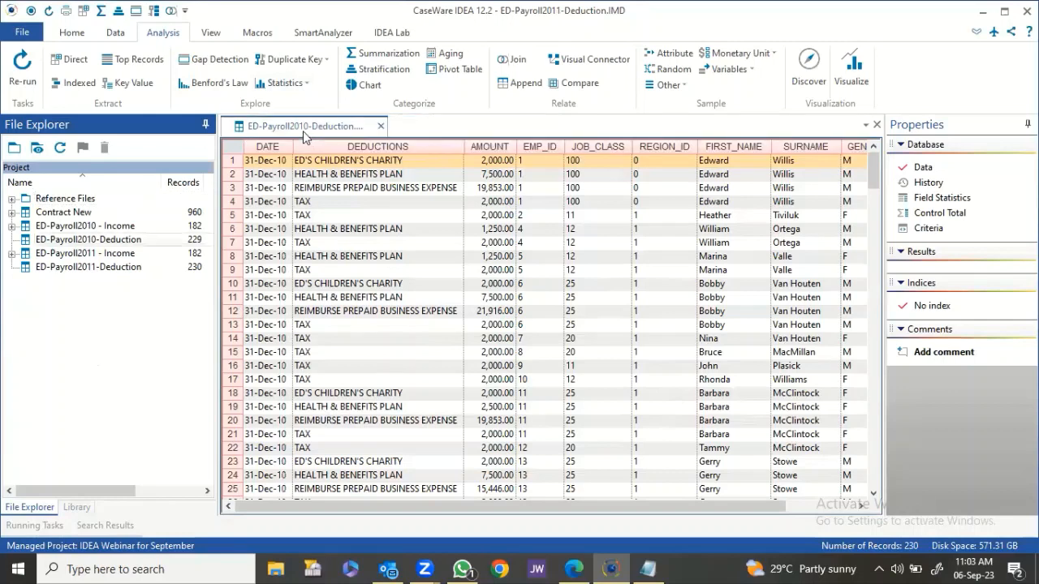
double_click(118, 228)
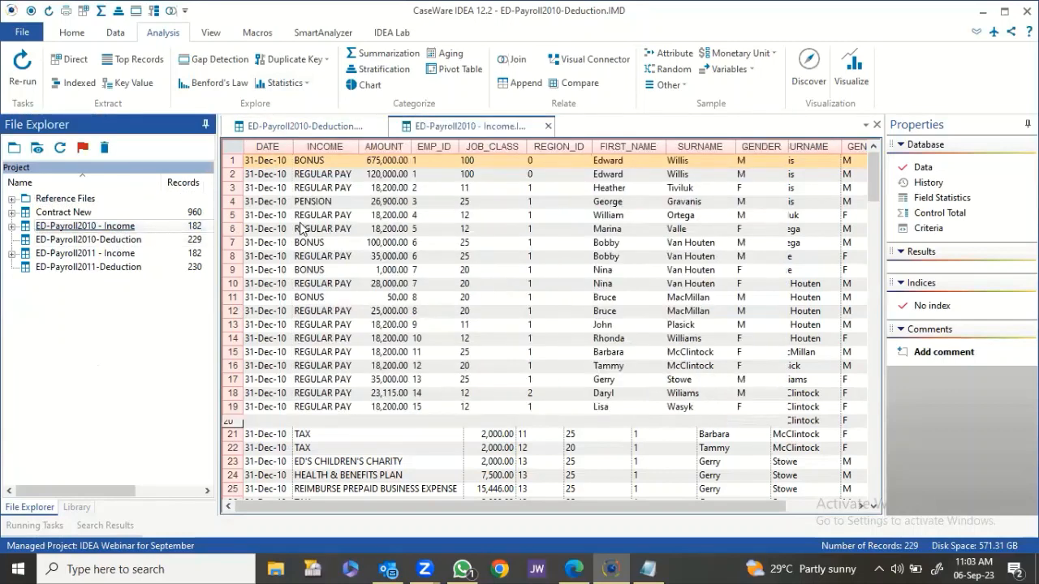
click(318, 128)
click(422, 126)
drag(410, 221, 410, 222)
click(428, 228)
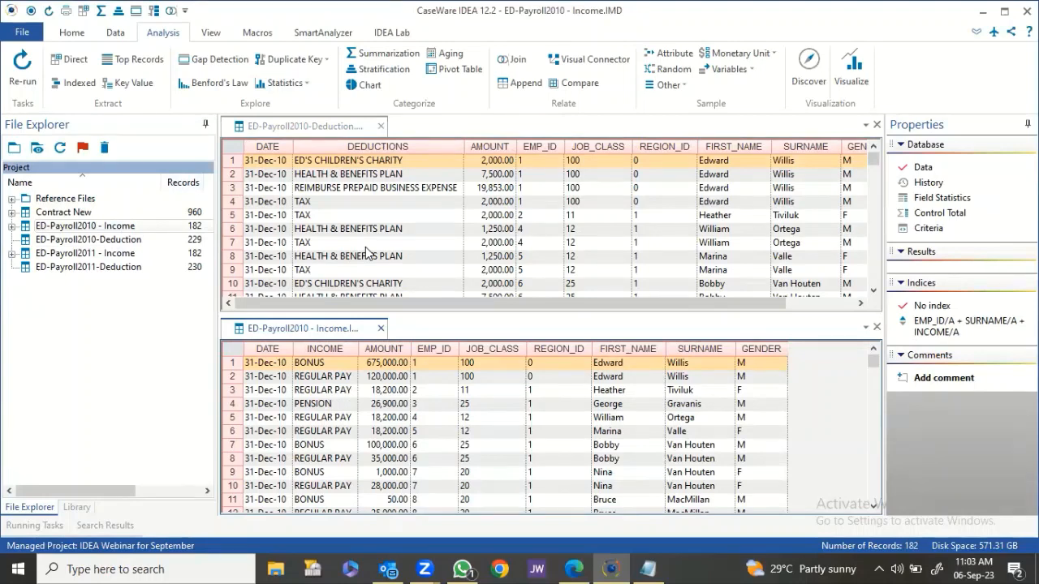
Alternate between the Deduction and Income panes to compare the two databases.
click(344, 128)
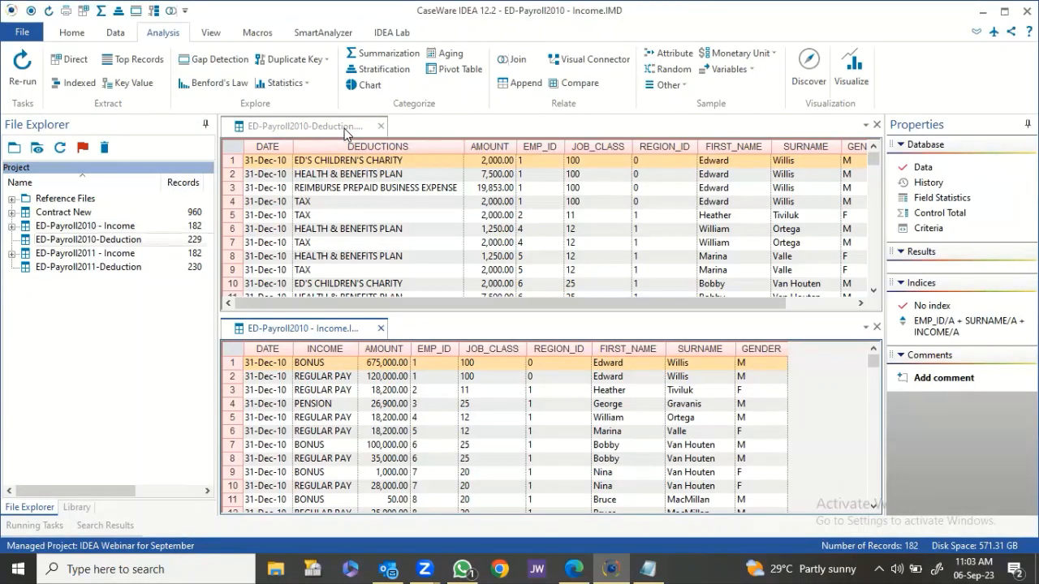
click(345, 329)
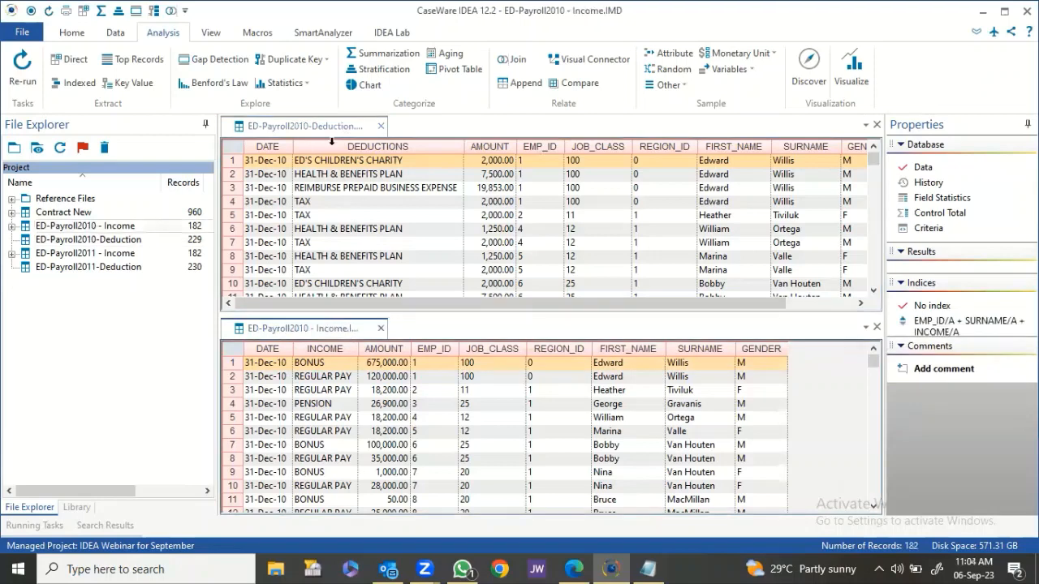
click(333, 129)
click(315, 330)
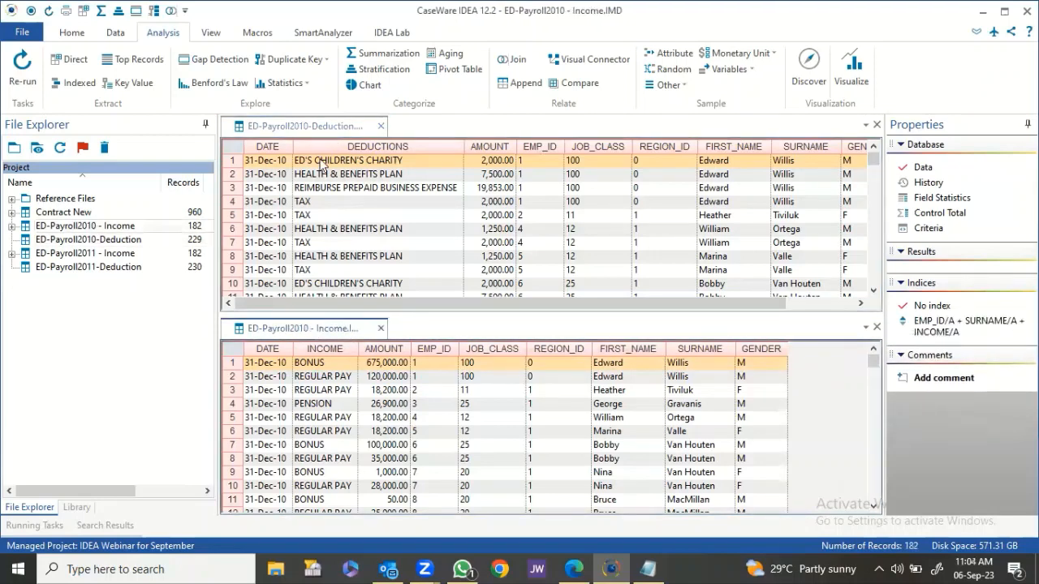
click(323, 128)
click(311, 329)
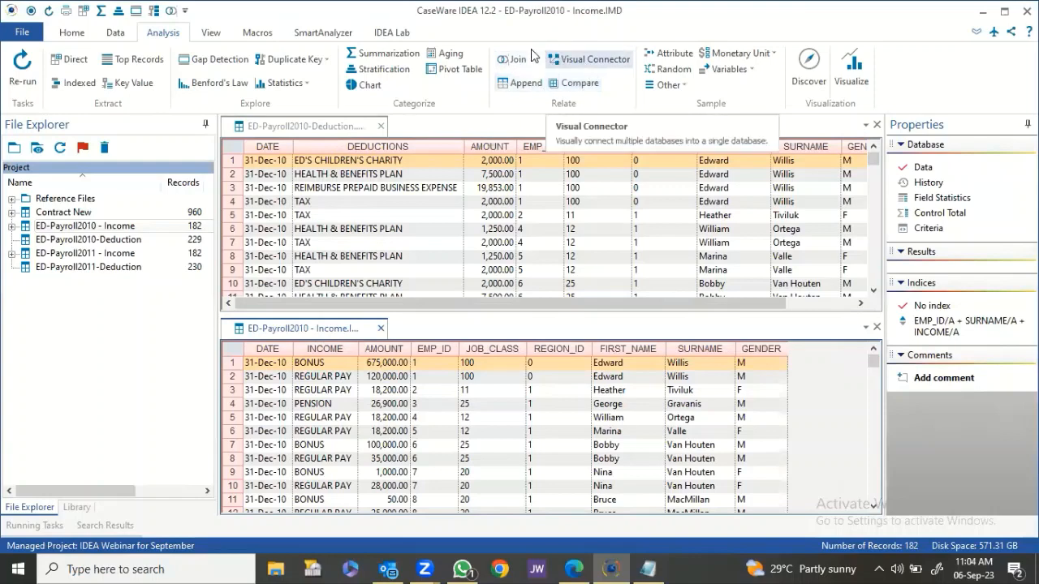
click(323, 130)
click(326, 328)
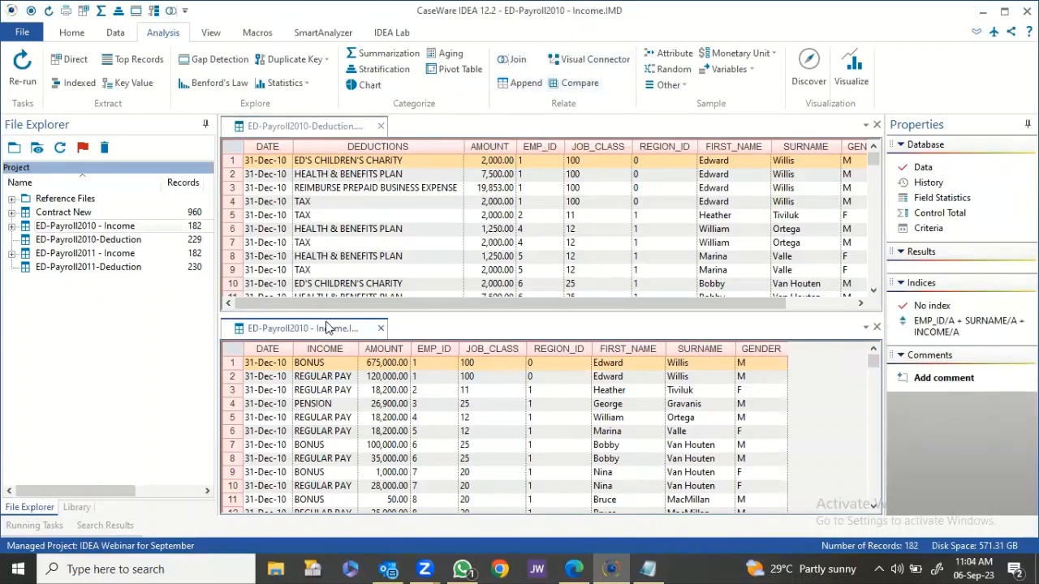
click(317, 130)
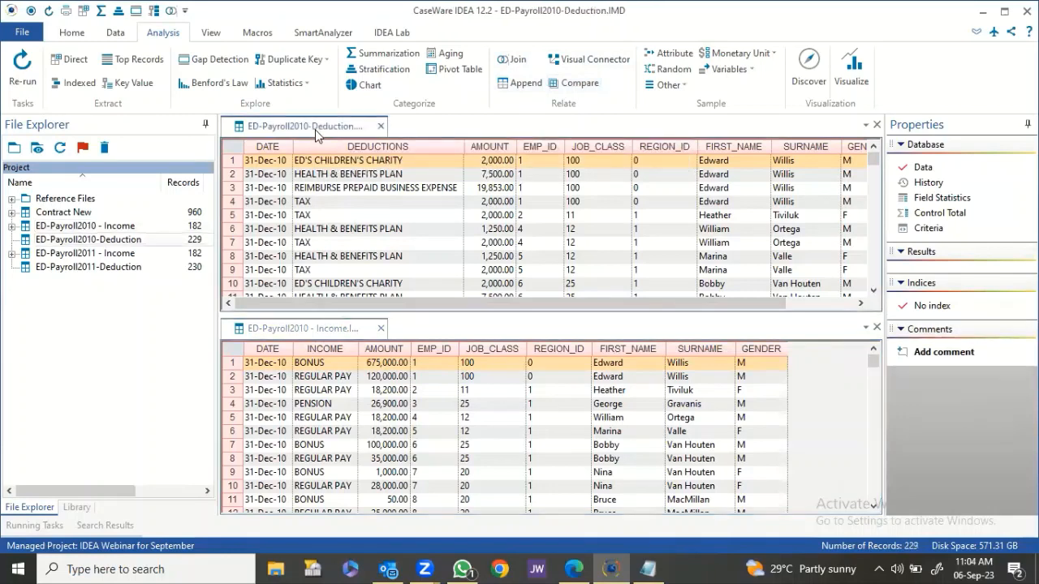
click(298, 333)
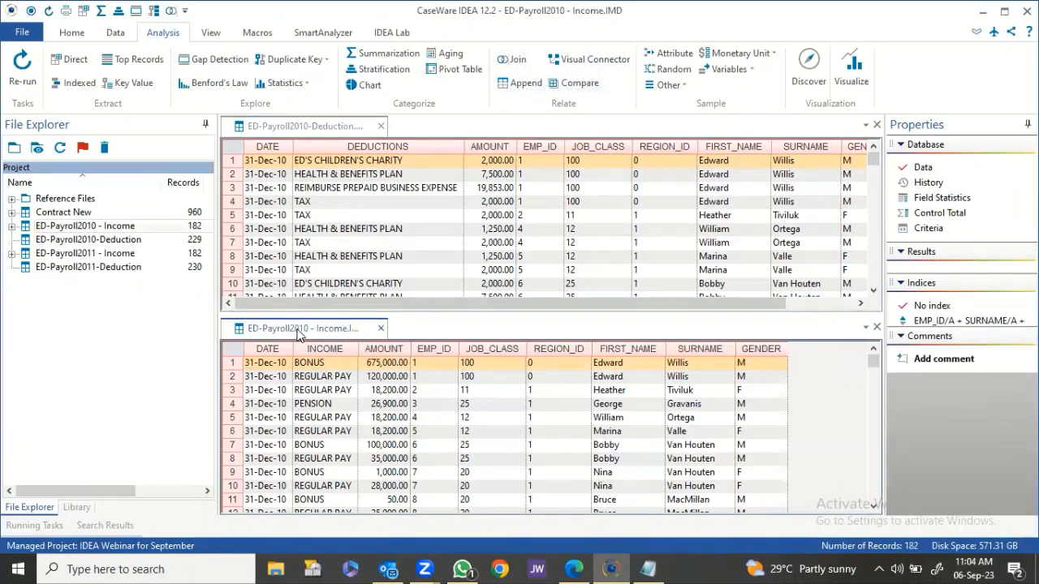